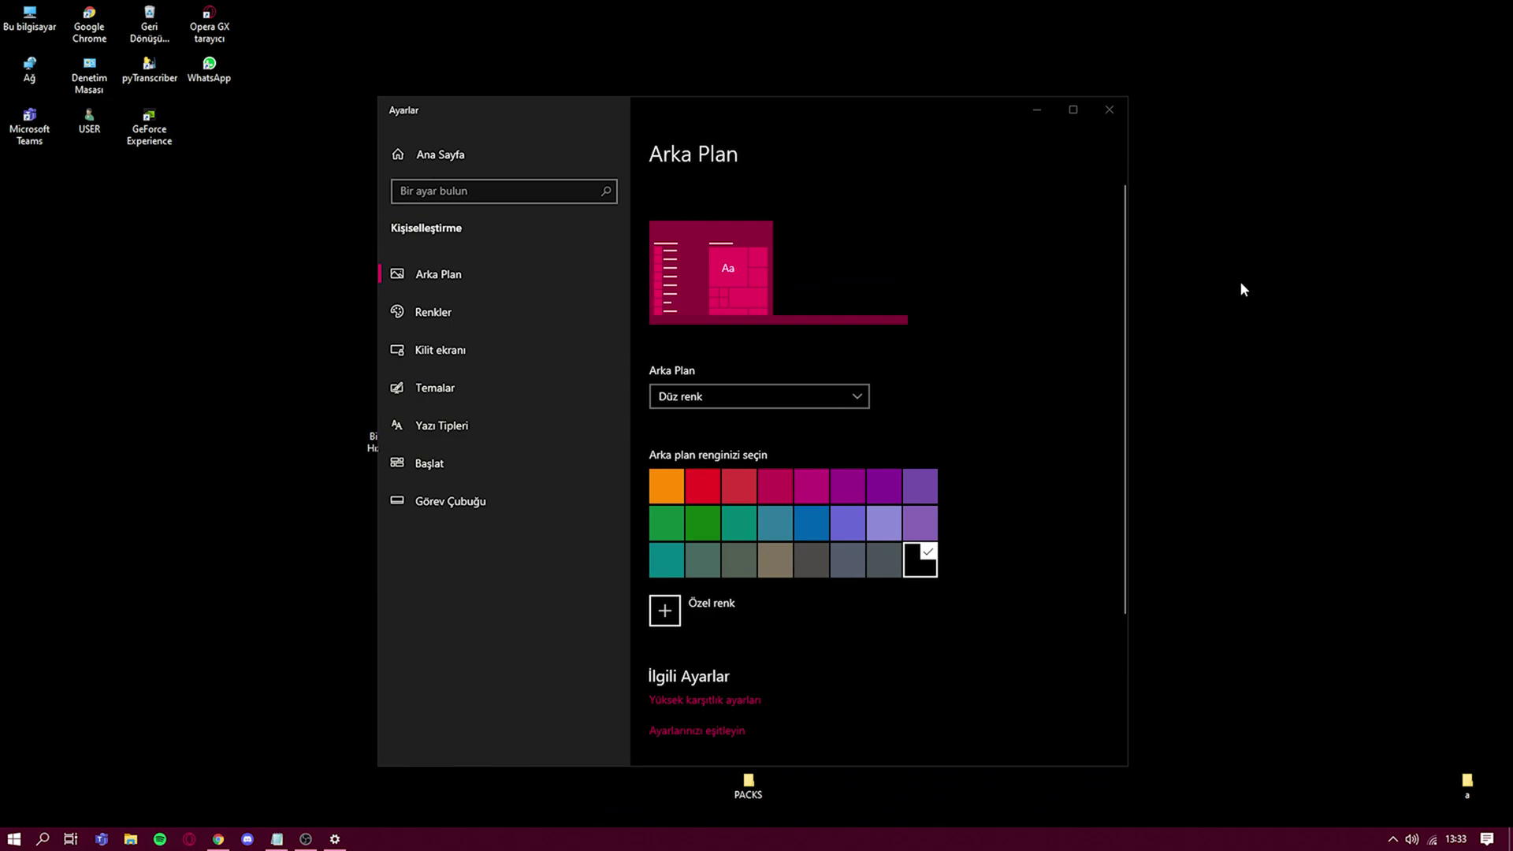
{"action": "right_click", "coordinate": [1241, 283]}
{"action": "left_click", "coordinate": [1302, 331]}
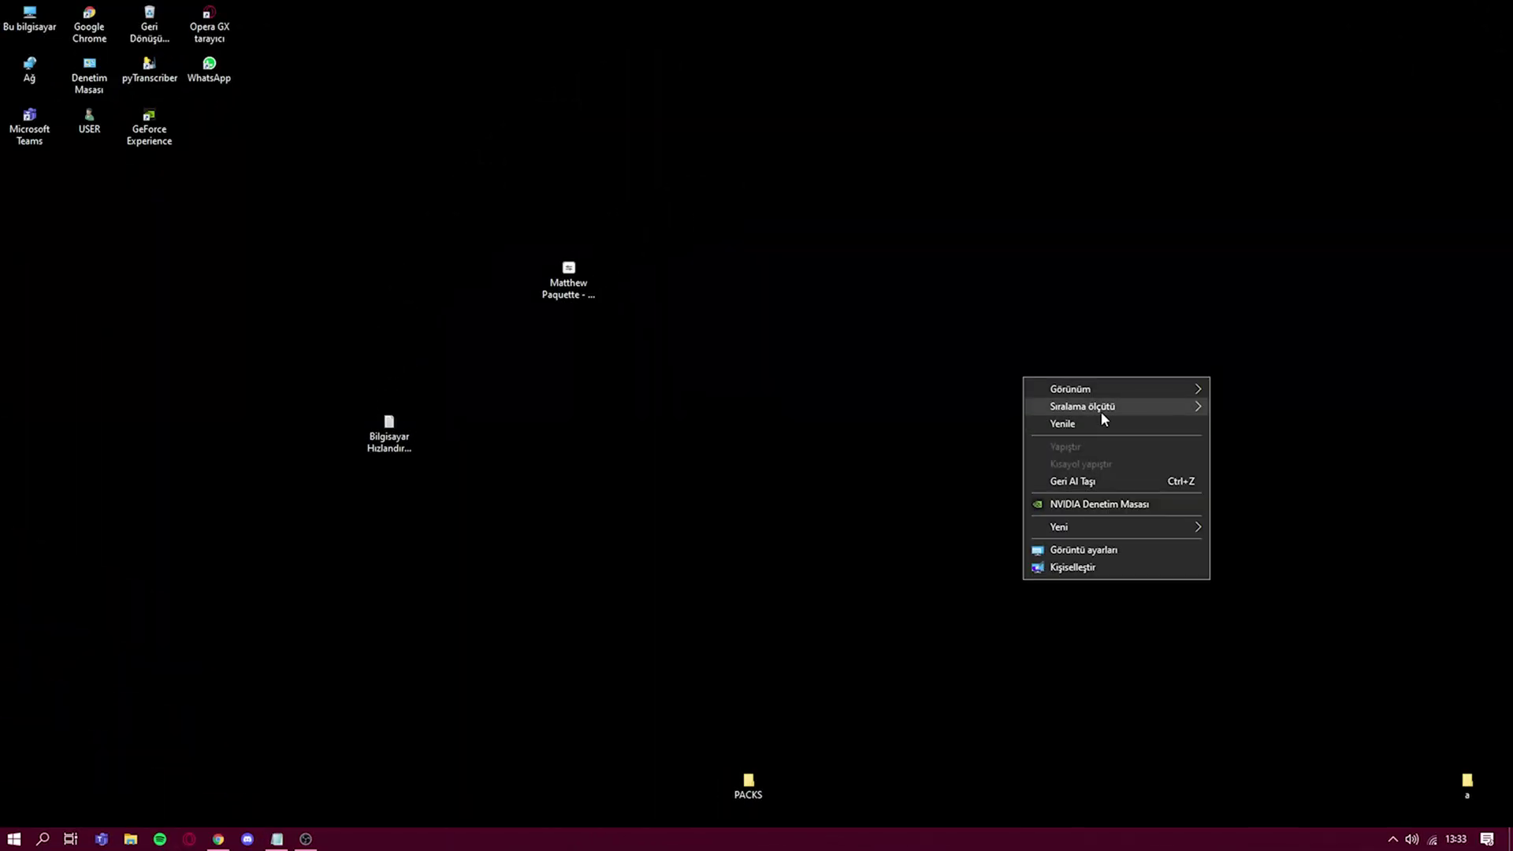
{"action": "left_click", "coordinate": [1168, 423]}
{"action": "left_click_drag", "start_coordinate": [1462, 682], "coordinate": [202, 91]}
{"action": "left_click", "coordinate": [1253, 614]}
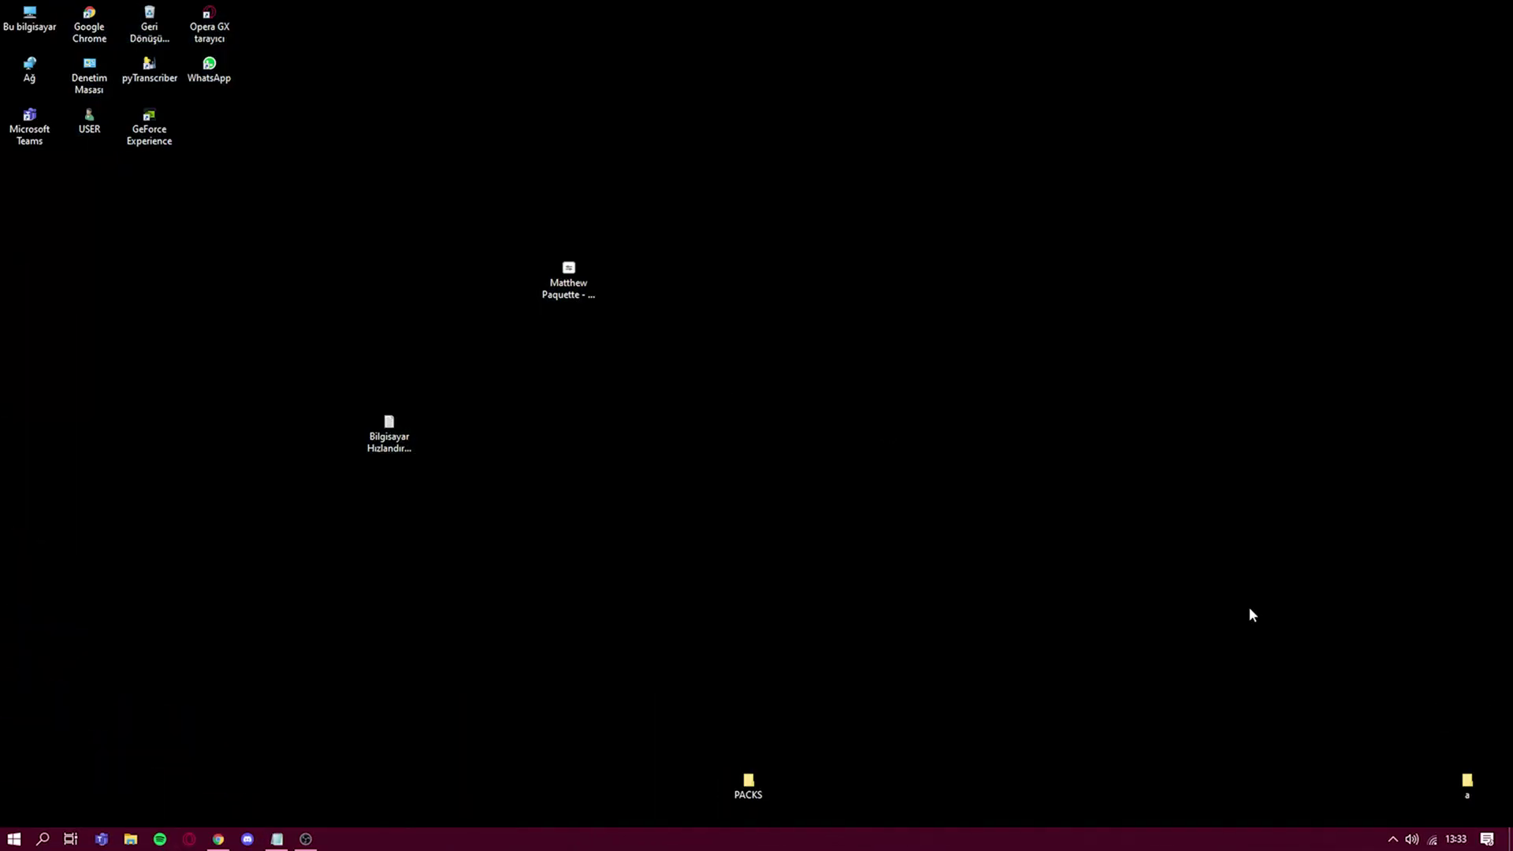
Open the desktop folder "a" to view its contents, close it and refresh the desktop.
{"action": "double_click", "coordinate": [1480, 790]}
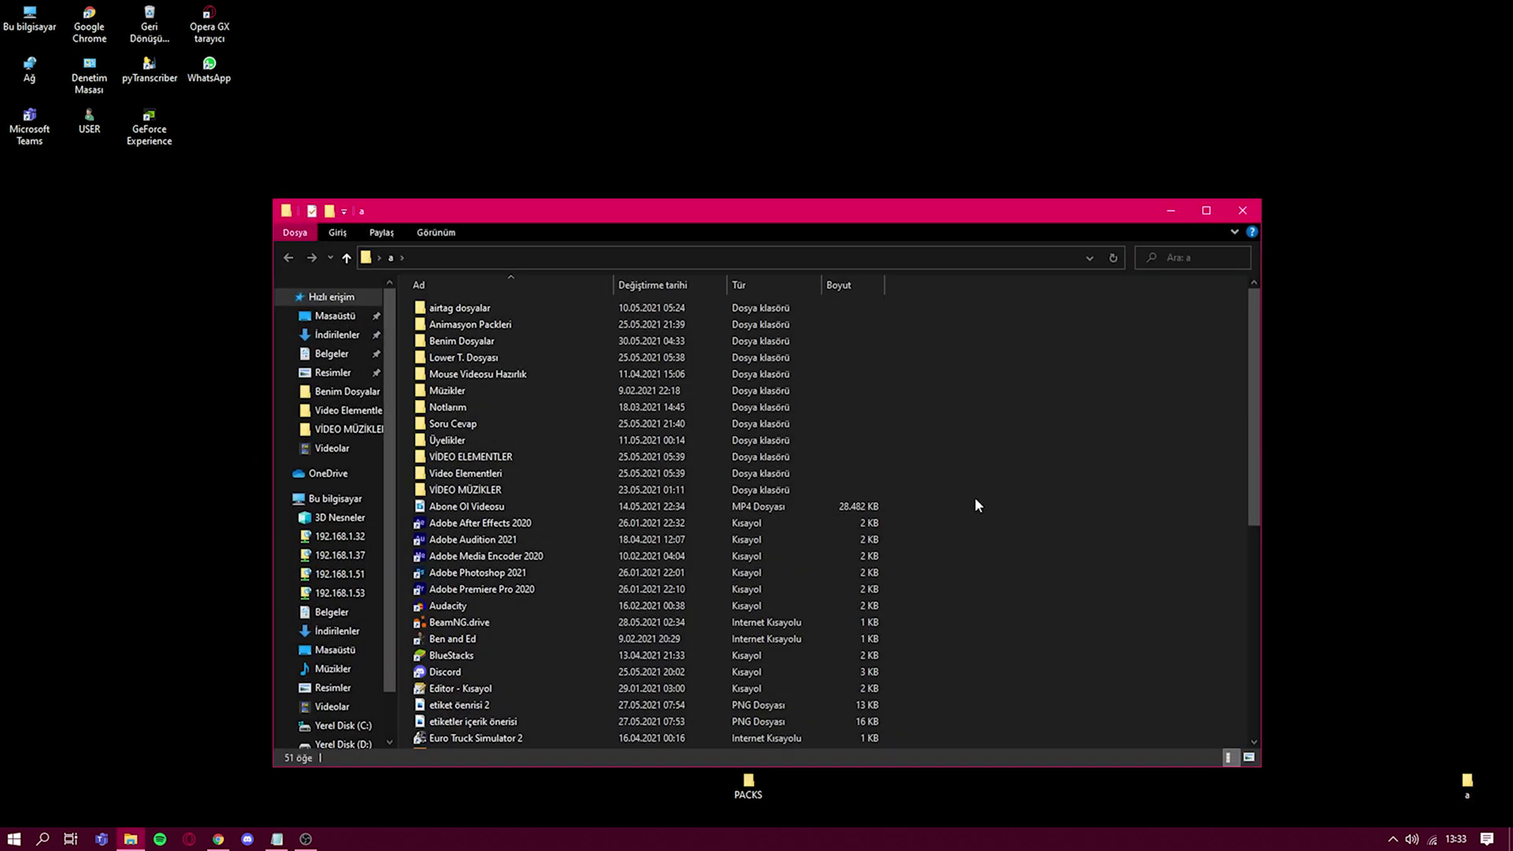
{"action": "left_click", "coordinate": [1254, 207]}
{"action": "right_click", "coordinate": [1165, 463]}
{"action": "left_click", "coordinate": [1214, 504]}
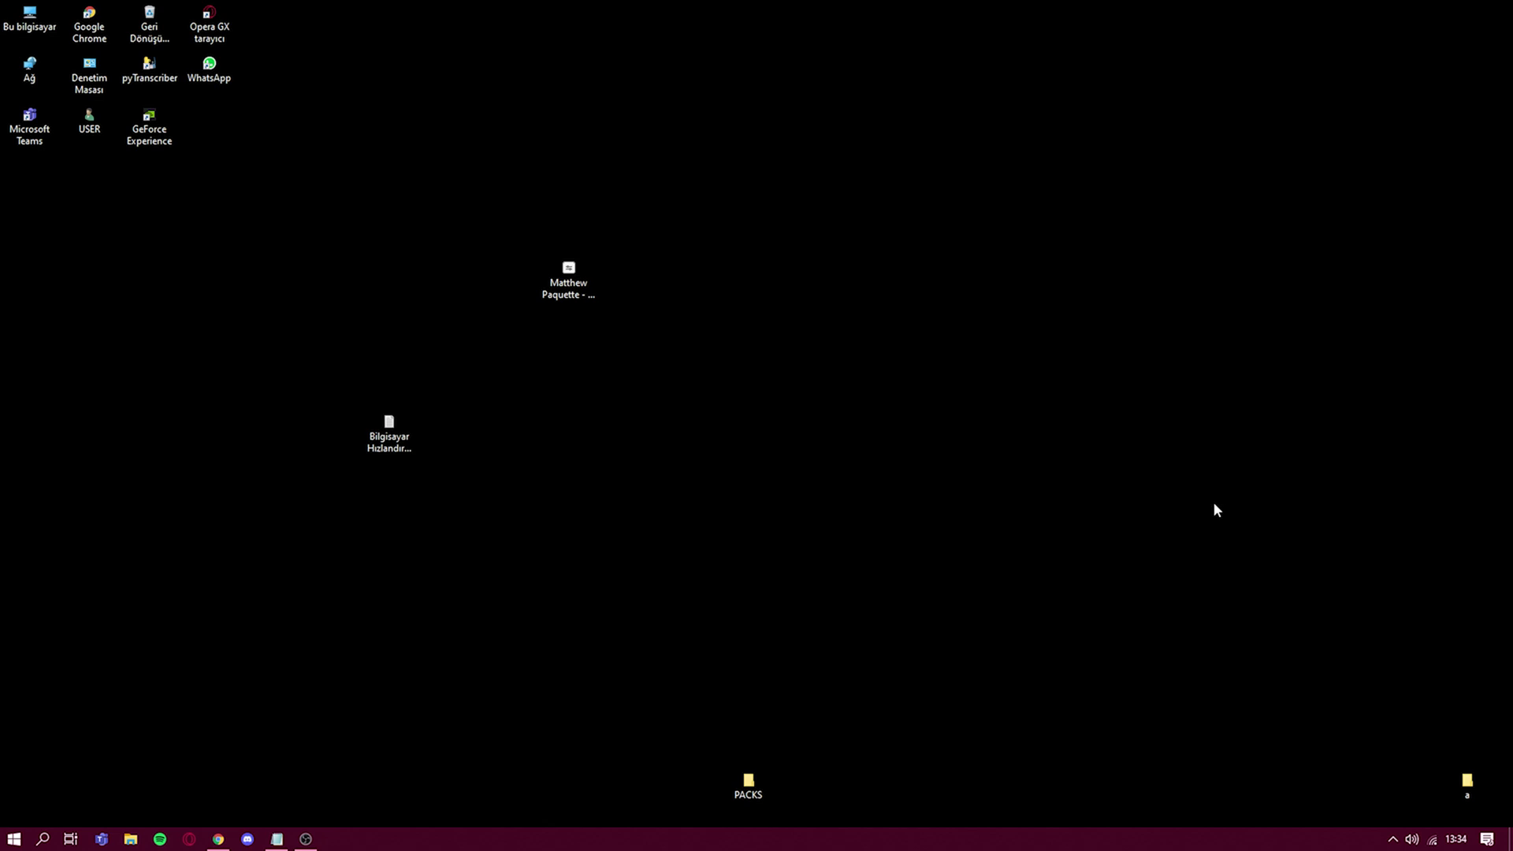
Launch the Run dialog (Çalıştır) through a Windows search and open the Windows Temp folder with the command temp.
{"action": "left_click", "coordinate": [46, 840]}
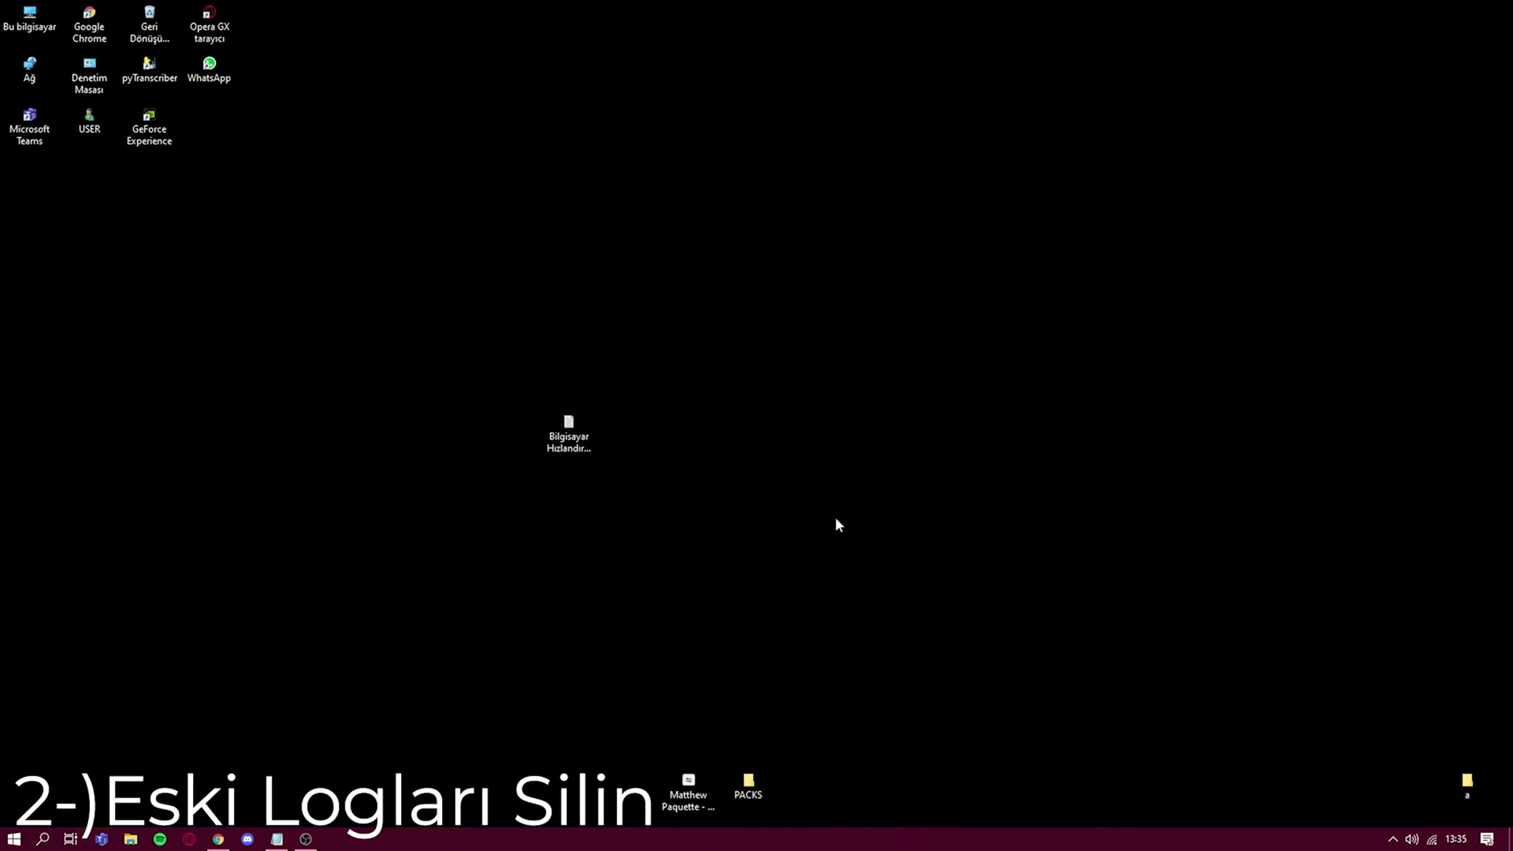
{"action": "left_click", "coordinate": [39, 840]}
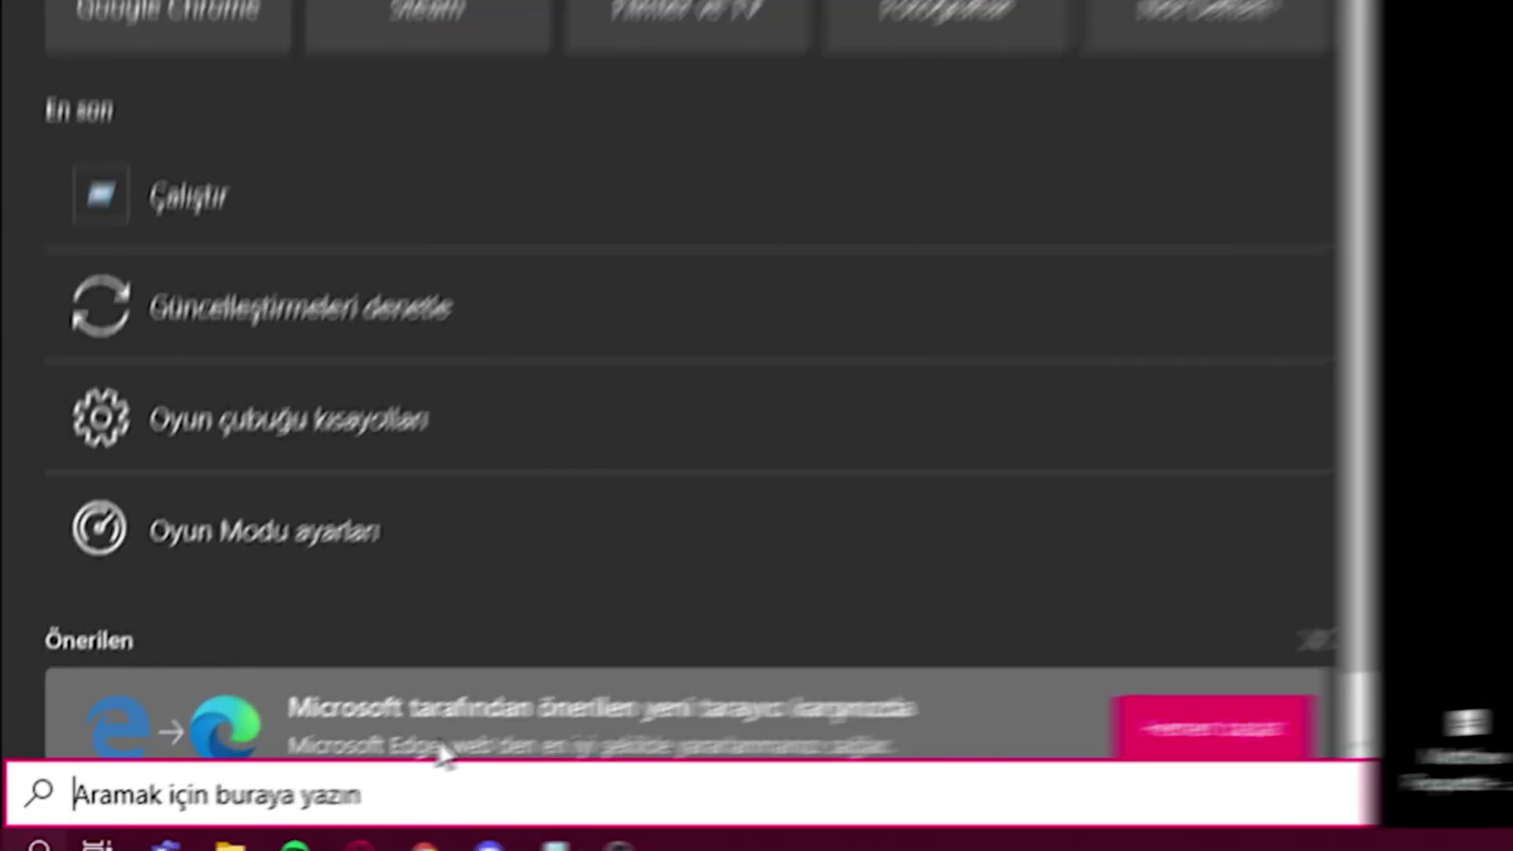
{"action": "type", "text": "çalış"}
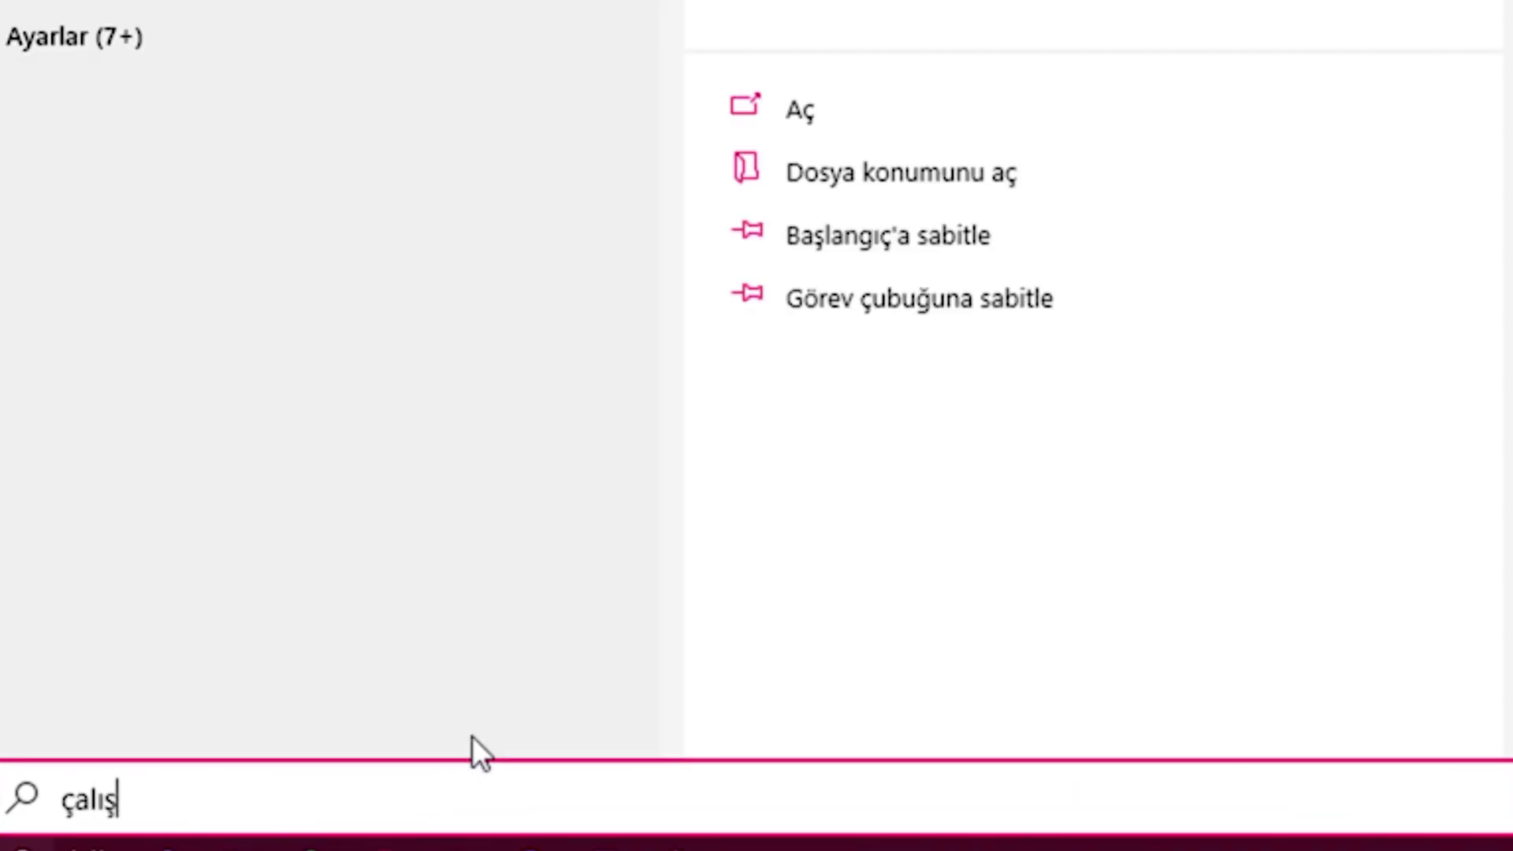
{"action": "type", "text": "tır"}
{"action": "key", "text": "Return"}
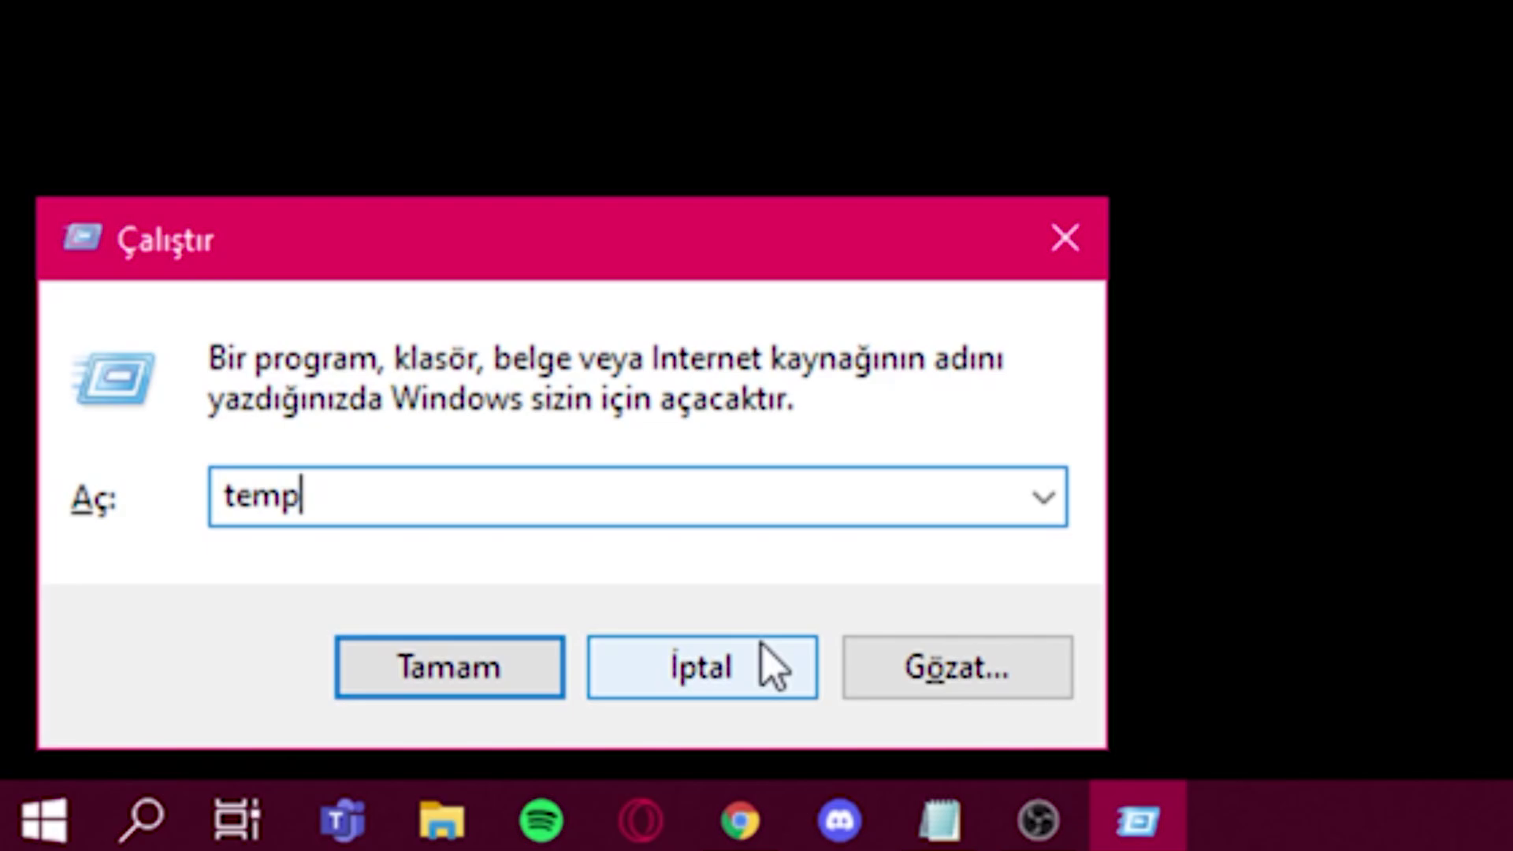
{"action": "type", "text": "twm"}
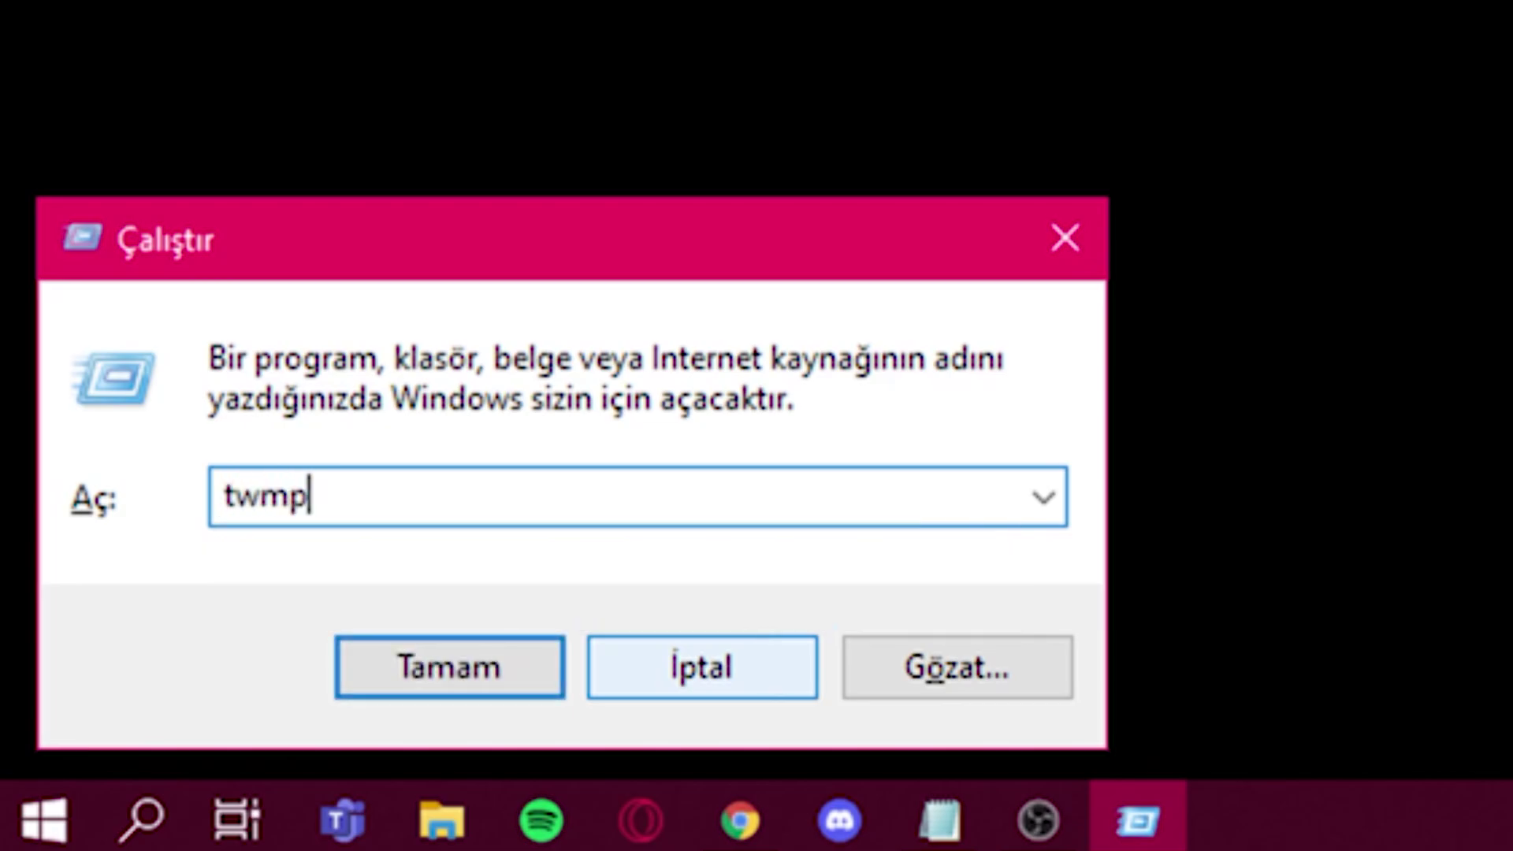
{"action": "type", "text": "temp"}
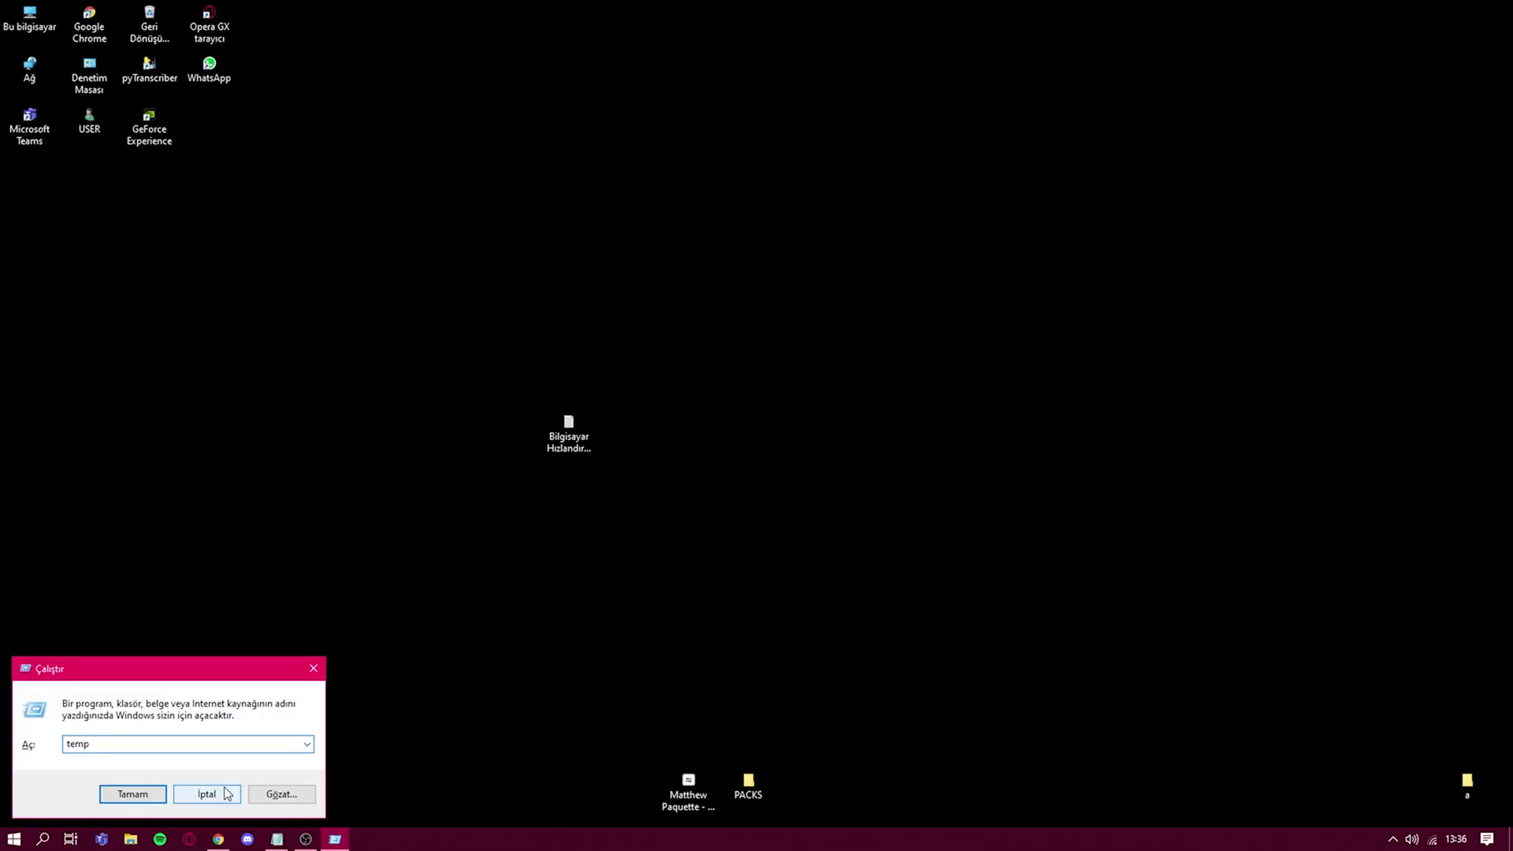
{"action": "key", "text": "Return"}
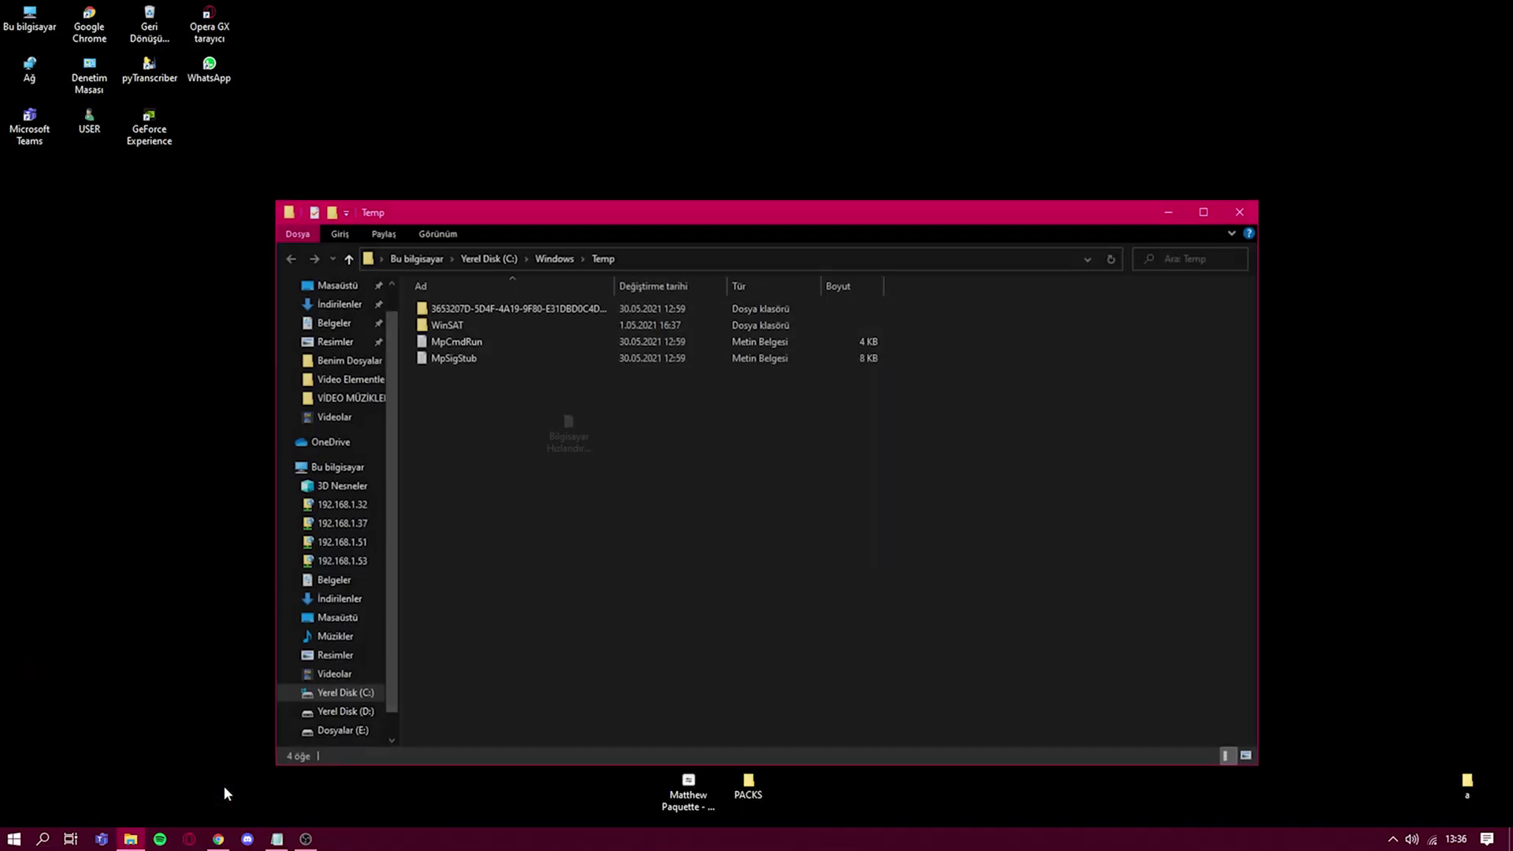
Delete everything in the Windows Temp folder, continuing with administrator permission, and close the folder window.
{"action": "key", "text": "ctrl+a"}
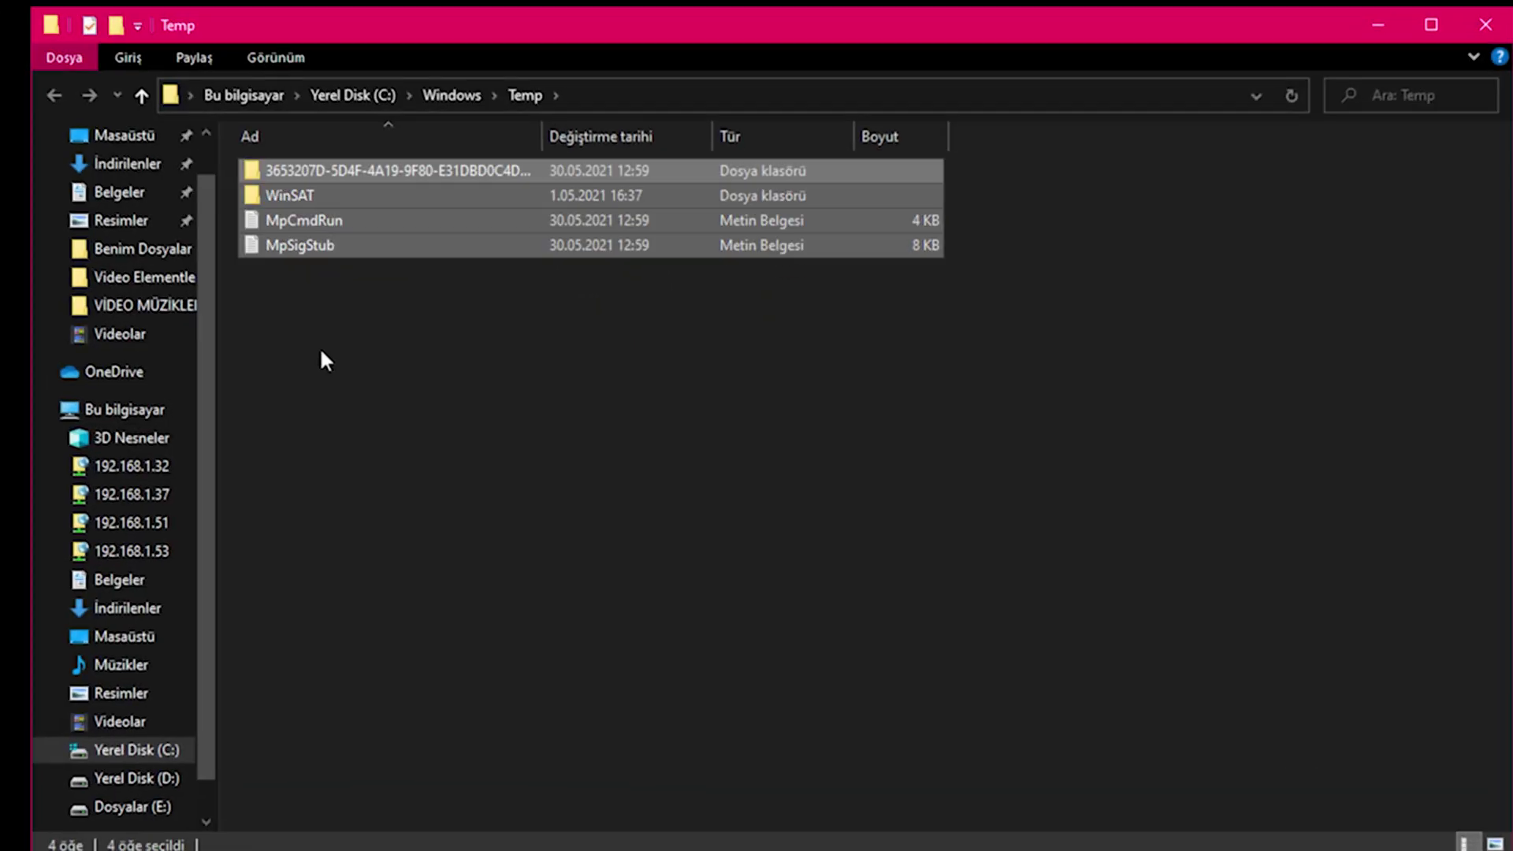
{"action": "key", "text": "Delete"}
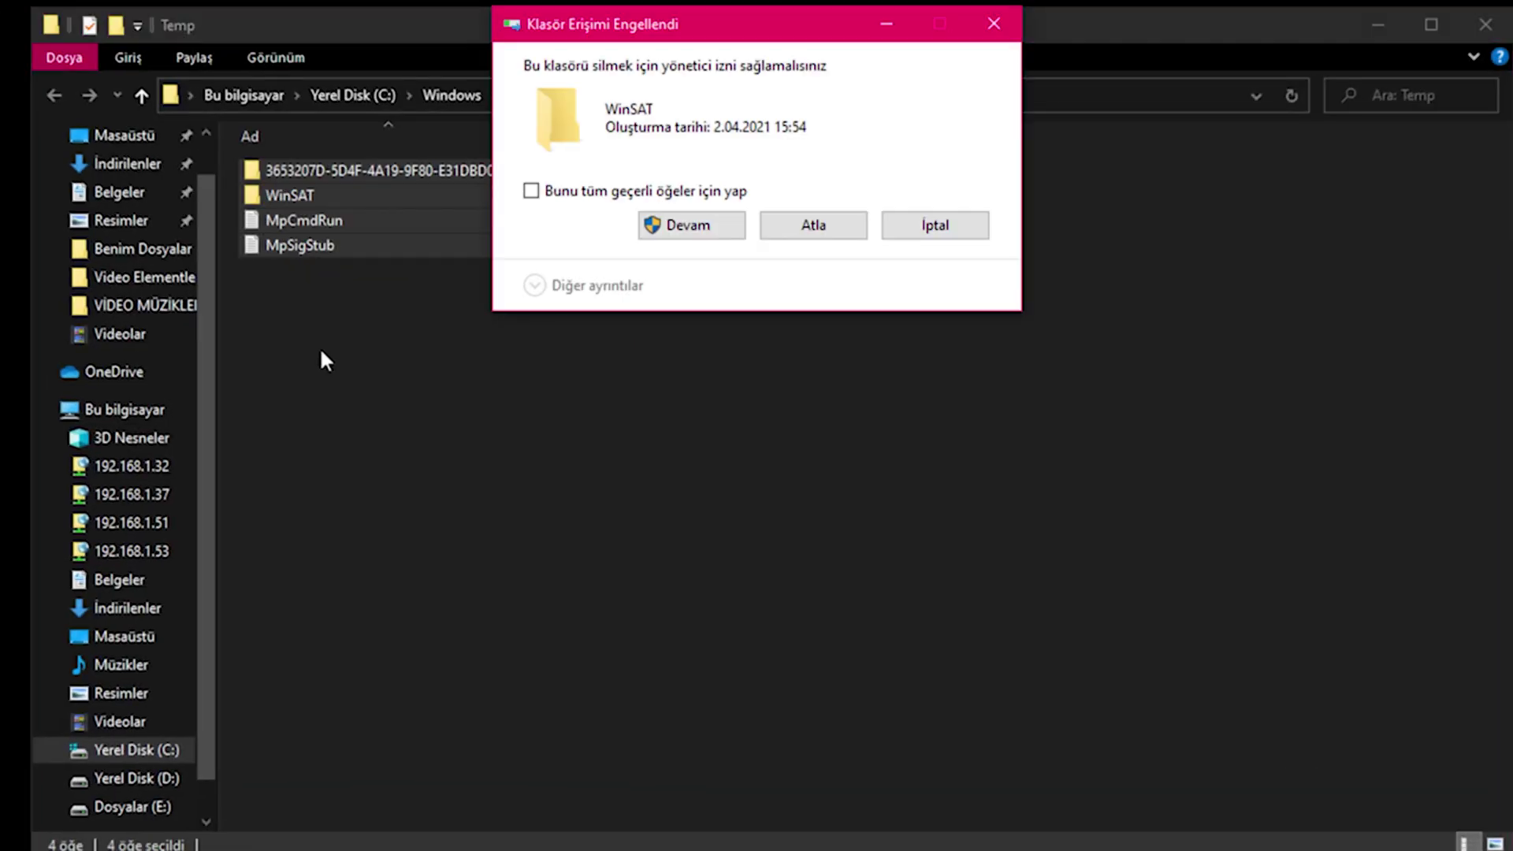
{"action": "left_click", "coordinate": [682, 225]}
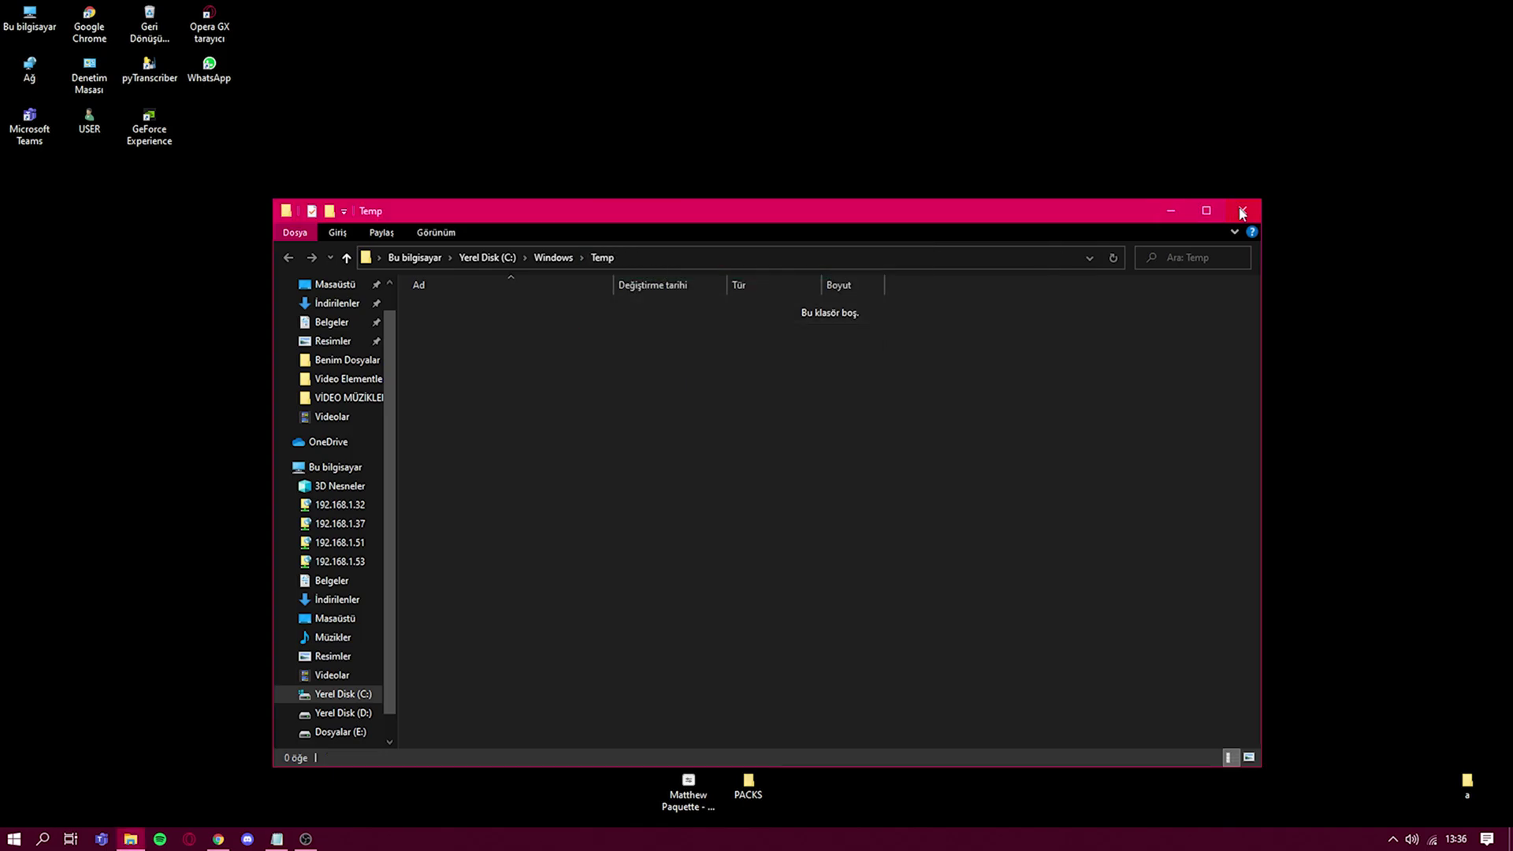
{"action": "left_click", "coordinate": [1239, 210]}
Launch the Run dialog again and open the user's local Temp folder with the command %temp%.
{"action": "left_click", "coordinate": [39, 840]}
{"action": "type", "text": "çalıştı"}
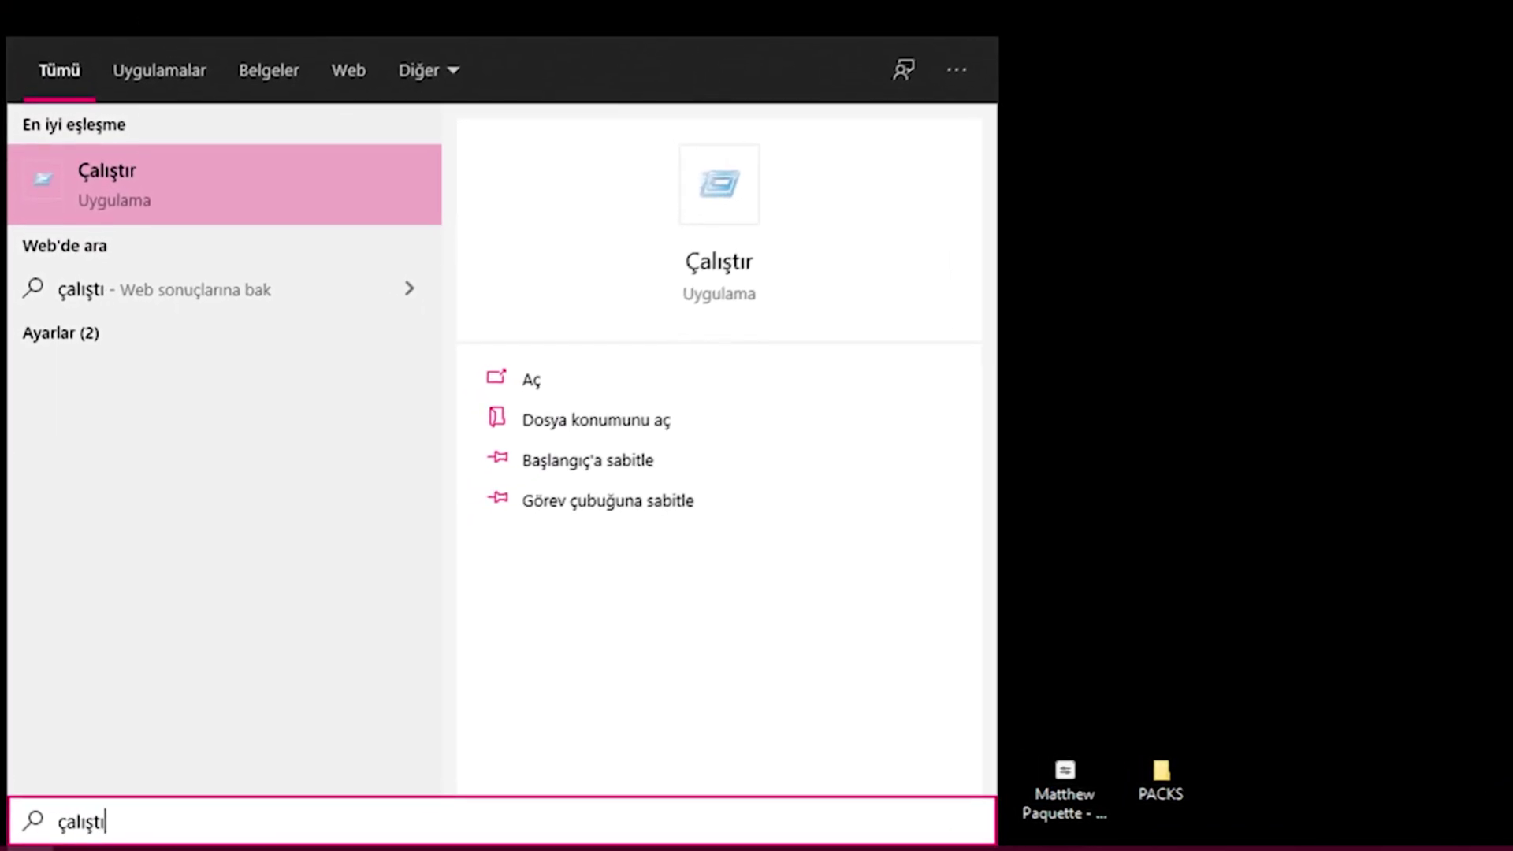
{"action": "key", "text": "Return"}
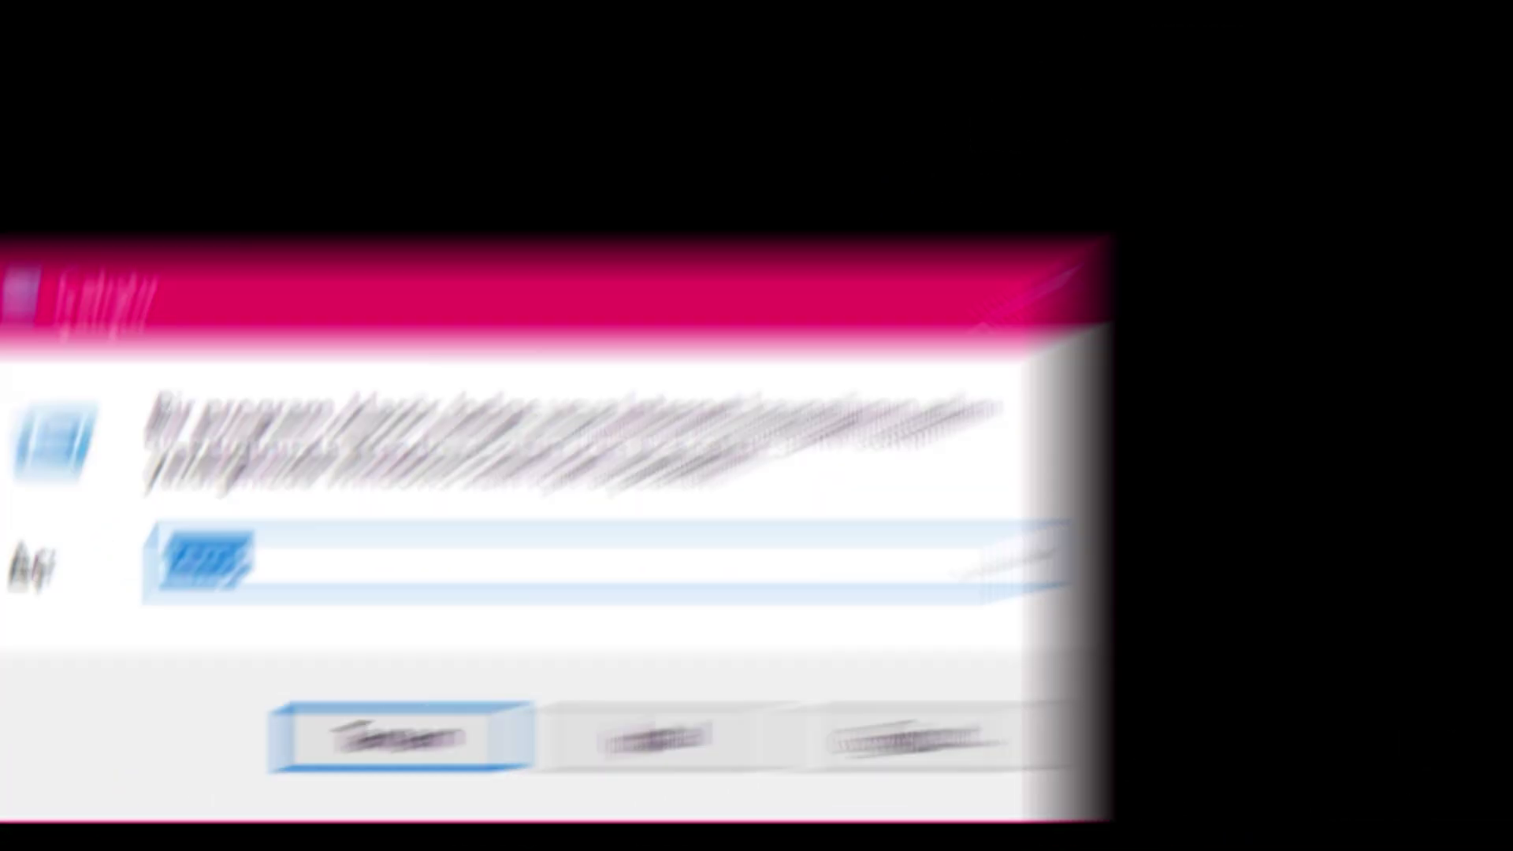
{"action": "key", "text": "BackSpace"}
{"action": "type", "text": "%"}
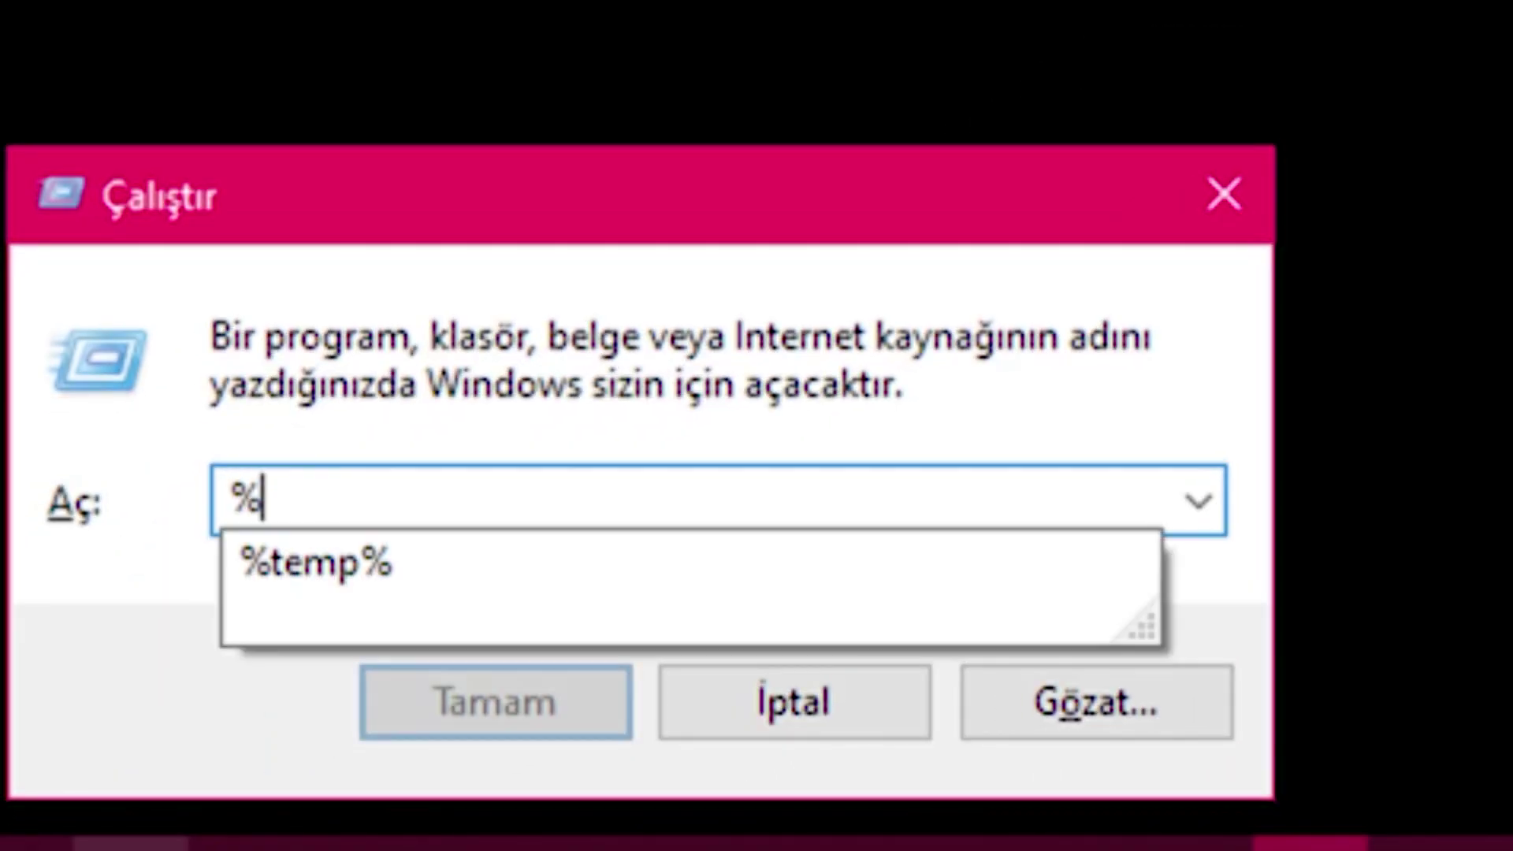
{"action": "type", "text": "temp%"}
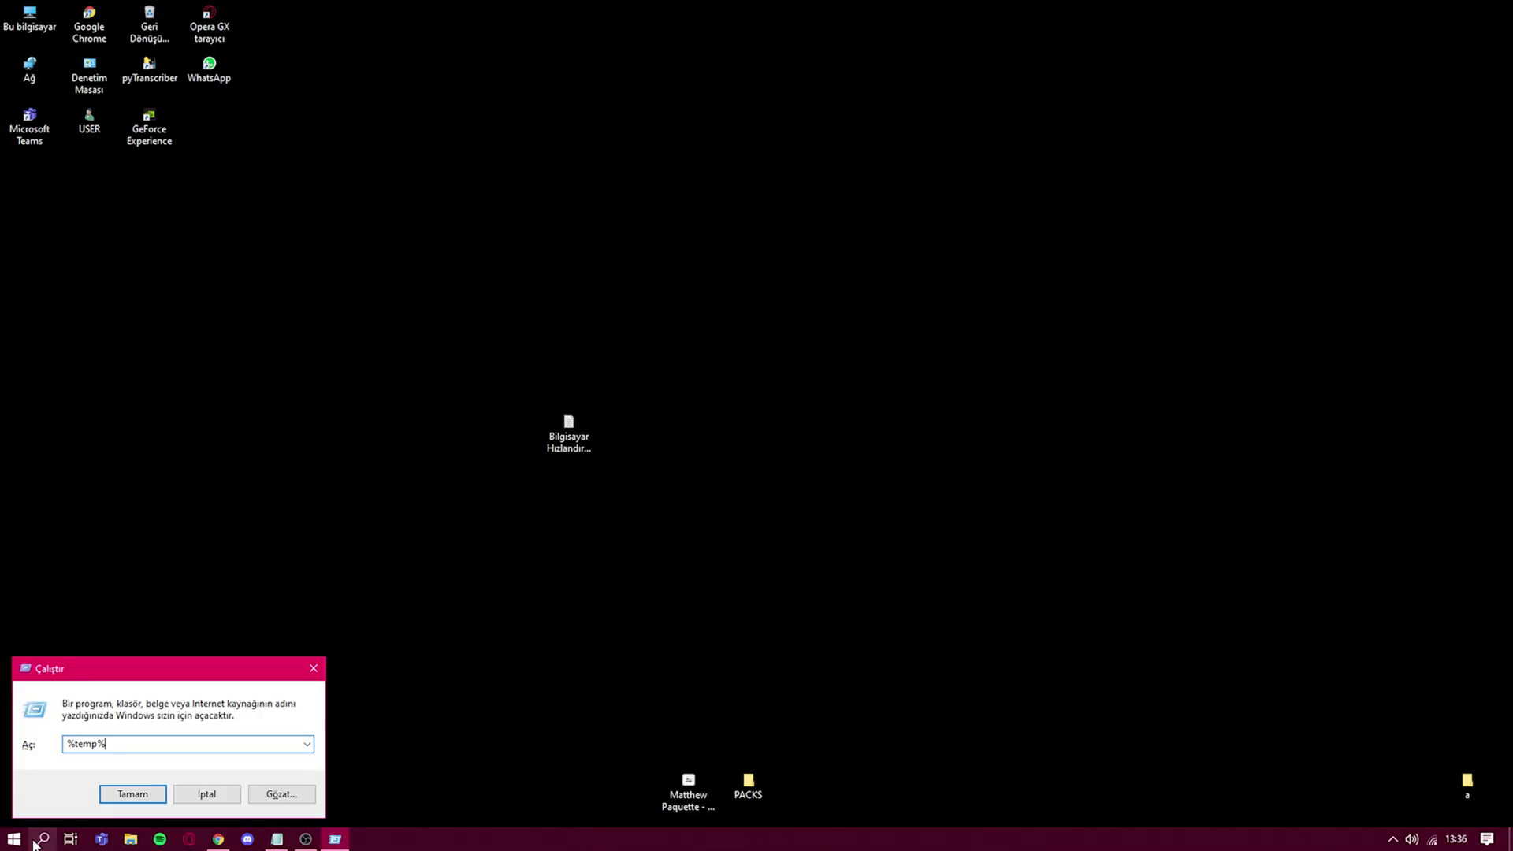
{"action": "key", "text": "Return"}
Delete all items in the AppData Local Temp folder, skipping the protected and in-use ones, and close the window.
{"action": "scroll", "coordinate": [733, 543], "scroll_direction": "down", "scroll_amount": 10}
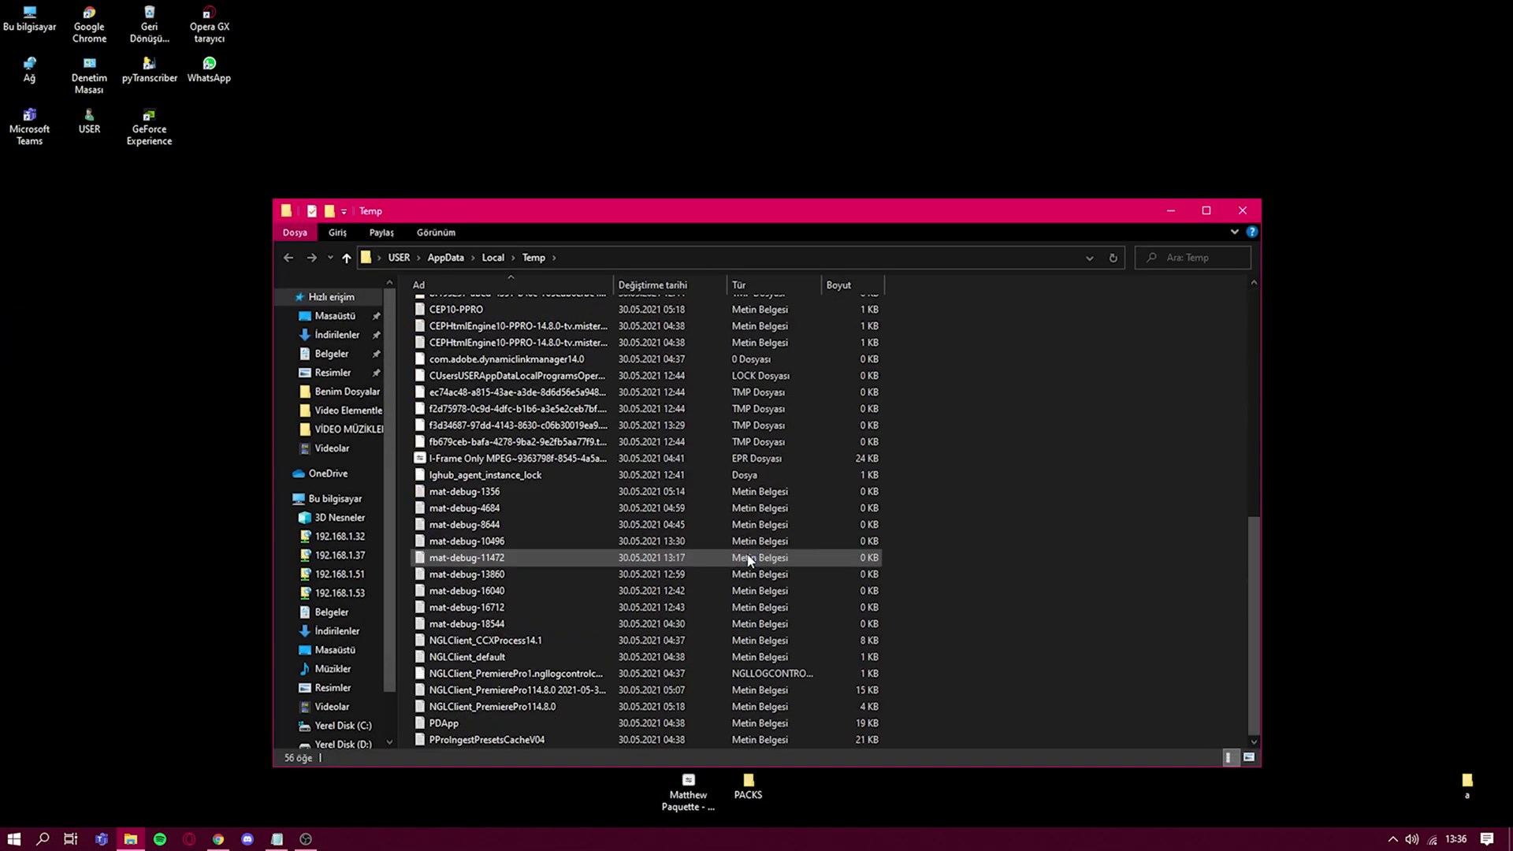
{"action": "left_click", "coordinate": [567, 465]}
{"action": "left_click", "coordinate": [1108, 514]}
{"action": "key", "text": "ctrl+a"}
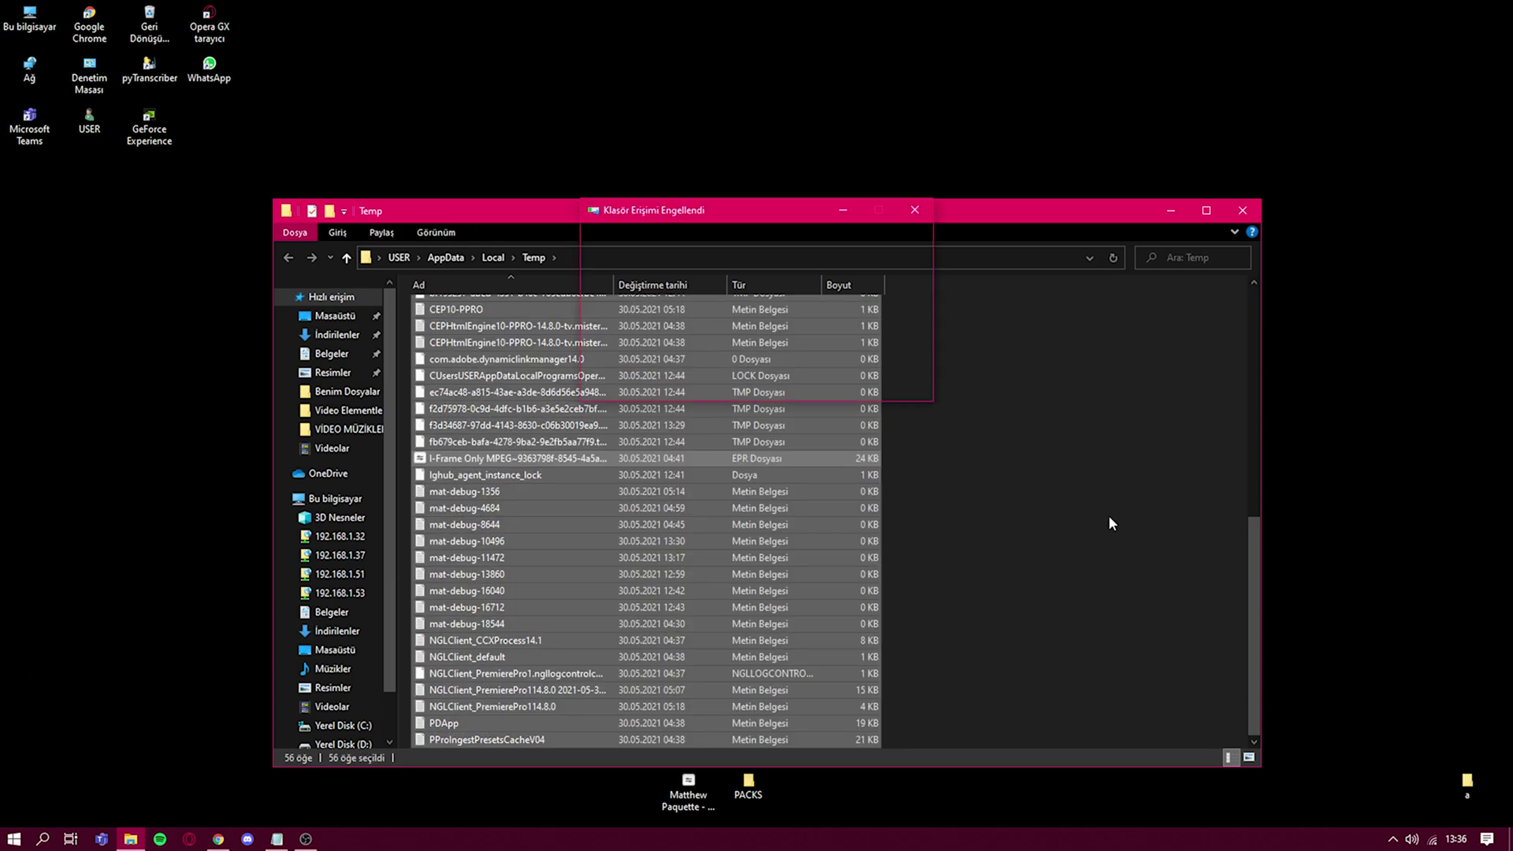
{"action": "key", "text": "Delete"}
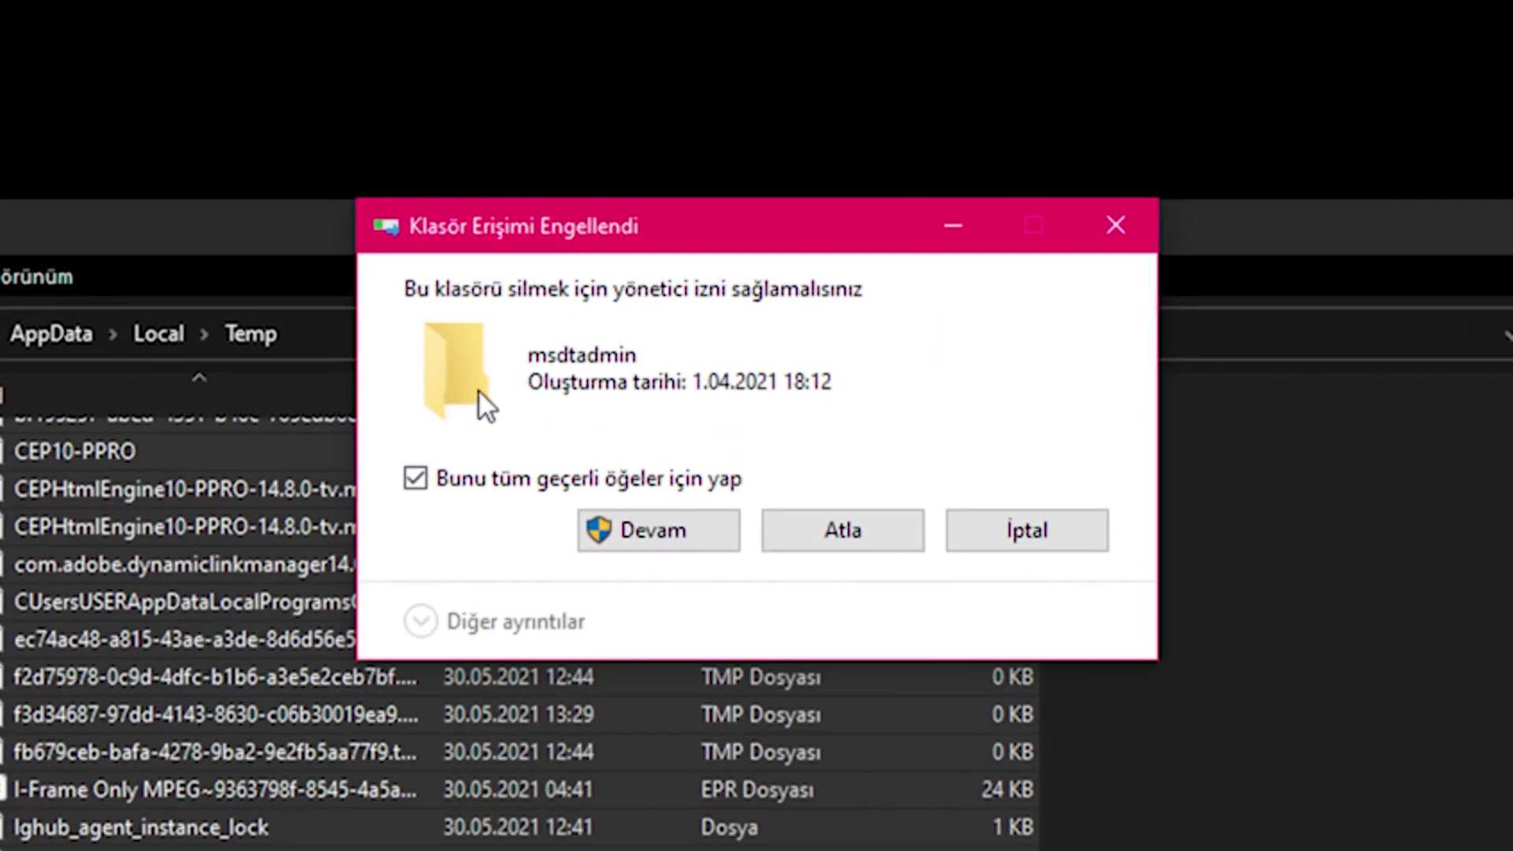
{"action": "left_click", "coordinate": [878, 526]}
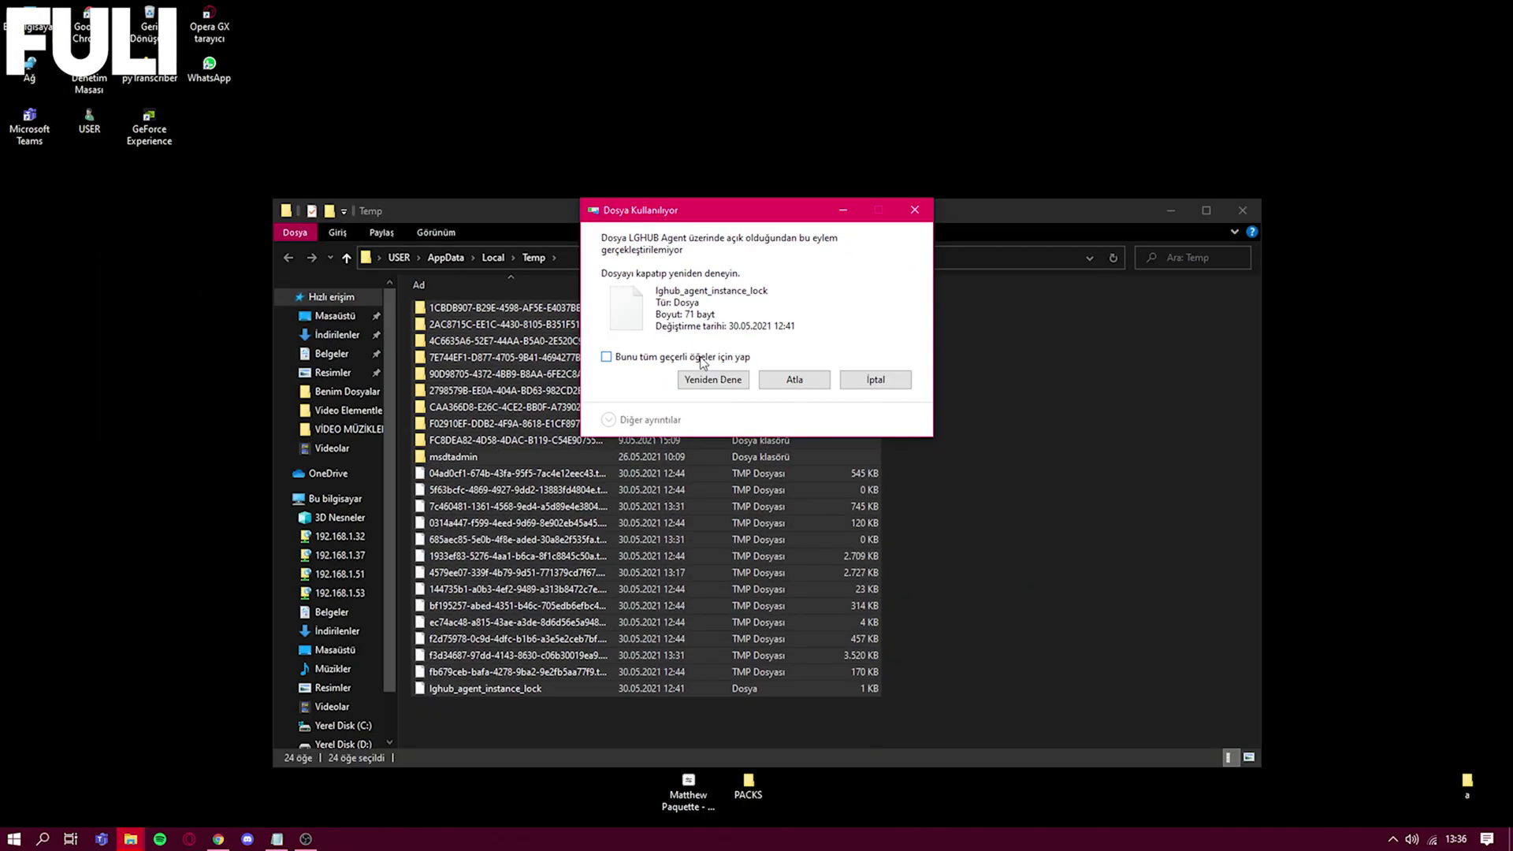
{"action": "left_click", "coordinate": [807, 386]}
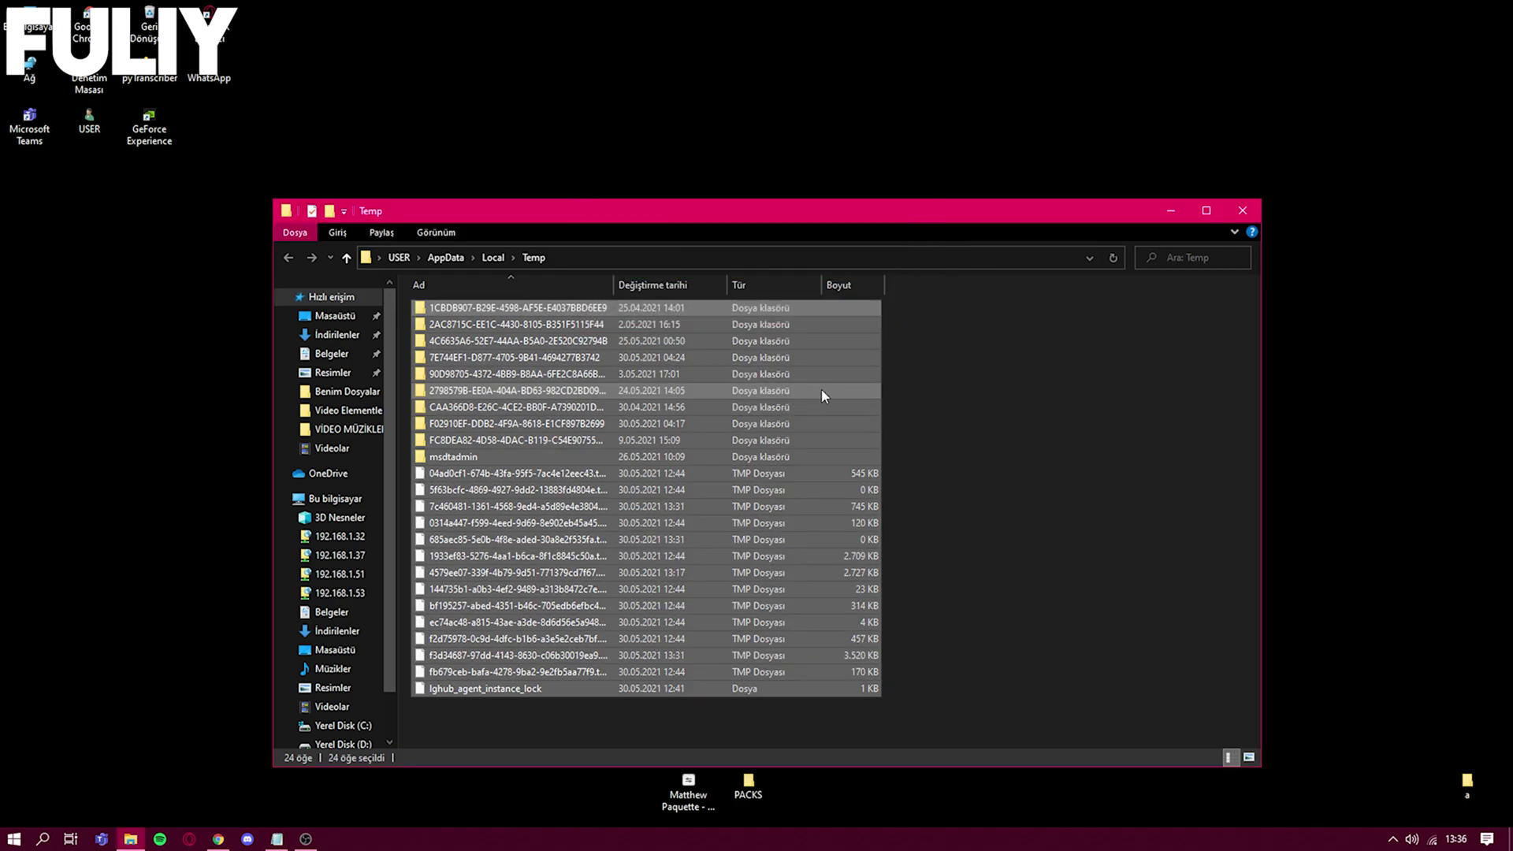
{"action": "left_click", "coordinate": [1248, 216]}
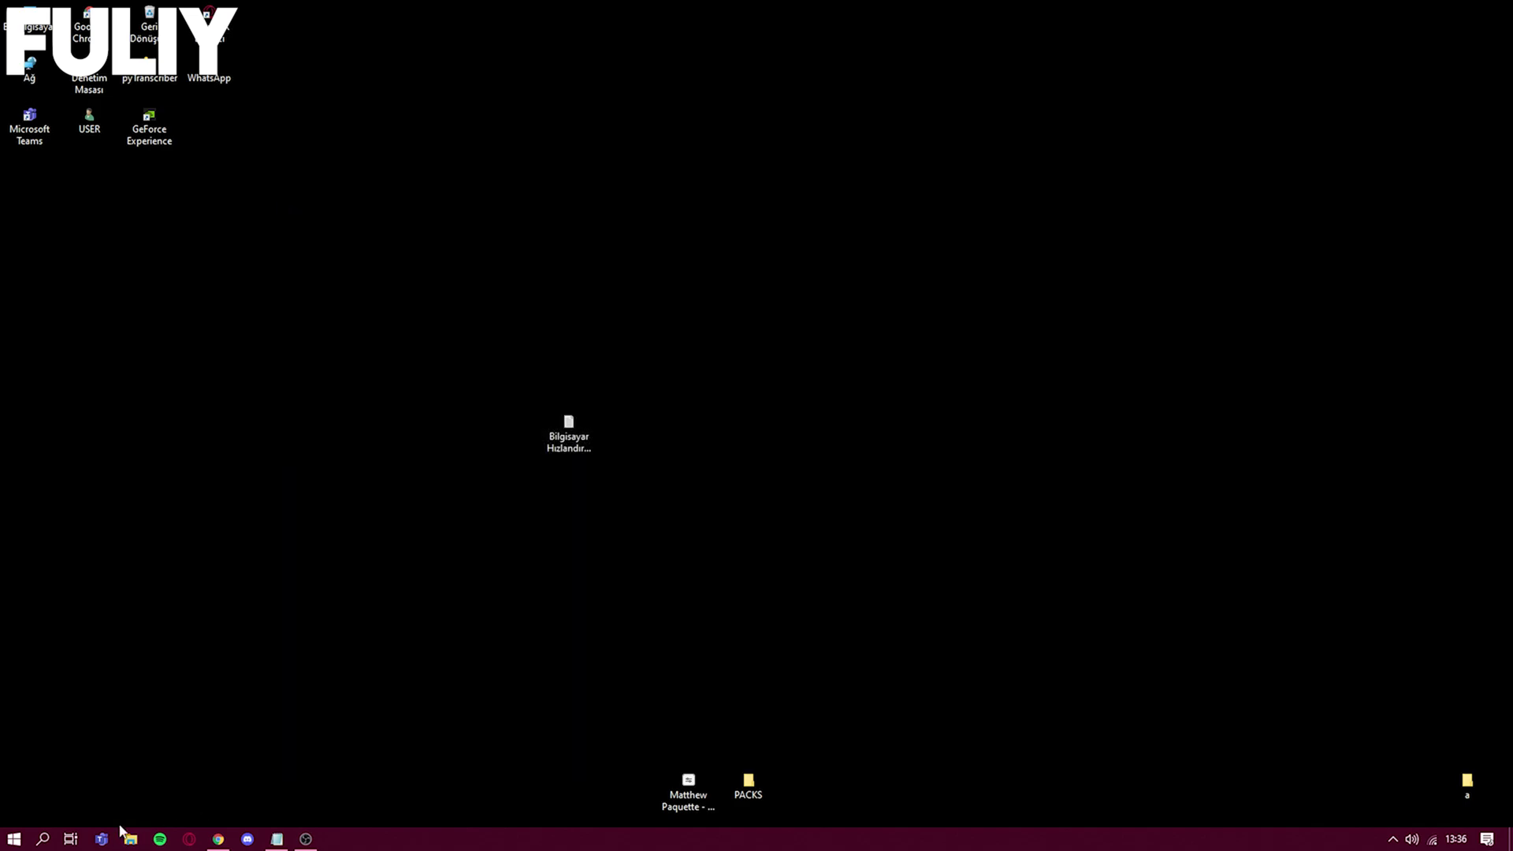
Launch the Run dialog and open the Windows Prefetch folder with the command prefetch.
{"action": "left_click", "coordinate": [41, 840]}
{"action": "type", "text": "çalışt"}
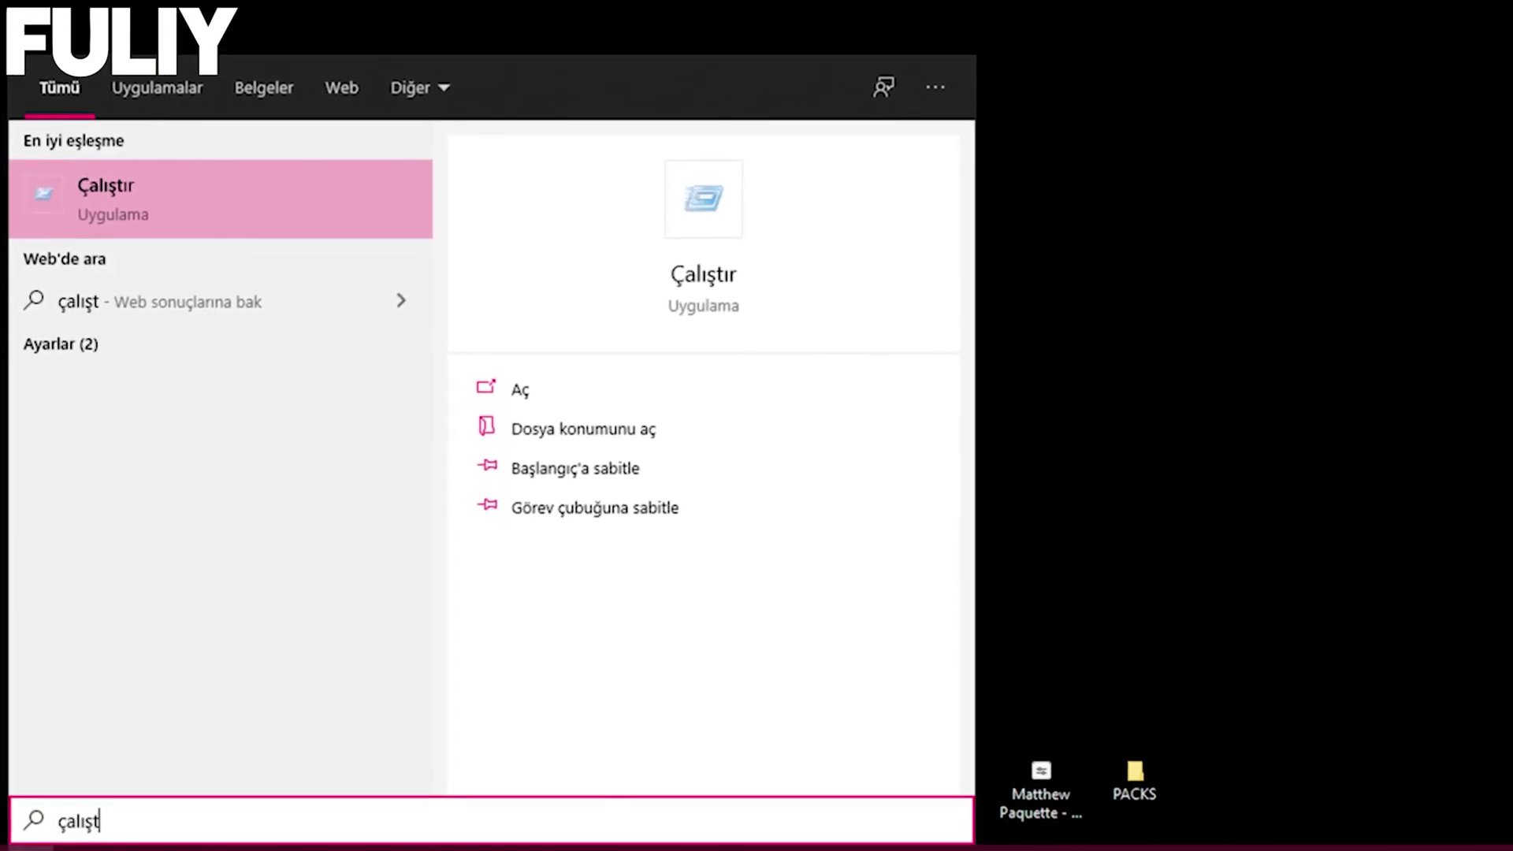
{"action": "key", "text": "Return"}
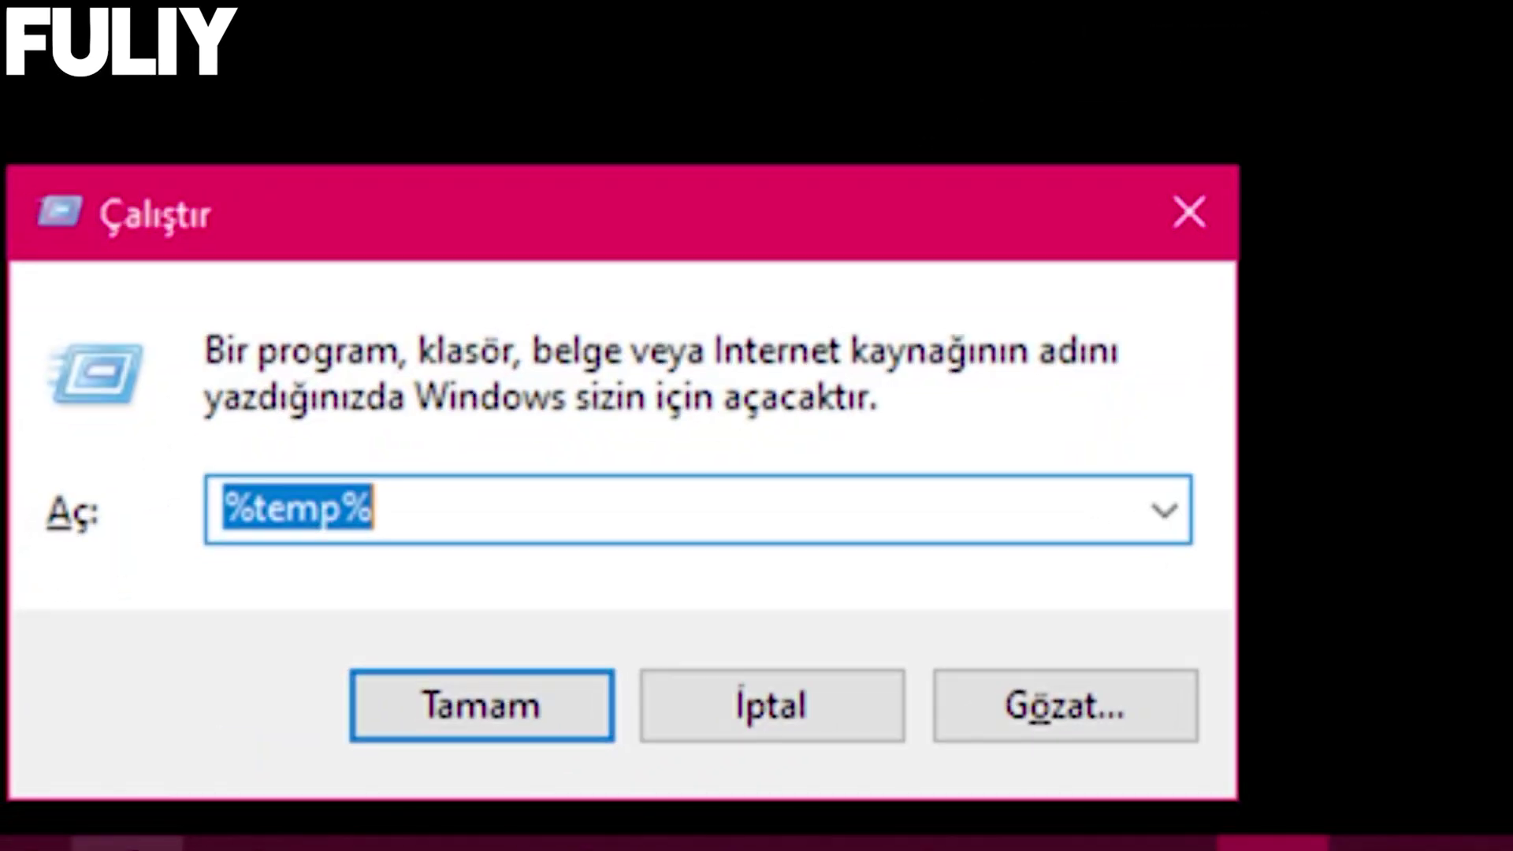
{"action": "key", "text": "BackSpace"}
{"action": "type", "text": "prefetch"}
{"action": "key", "text": "Return"}
Select all files in the Prefetch folder and delete them.
{"action": "scroll", "coordinate": [840, 514], "scroll_direction": "down", "scroll_amount": 3}
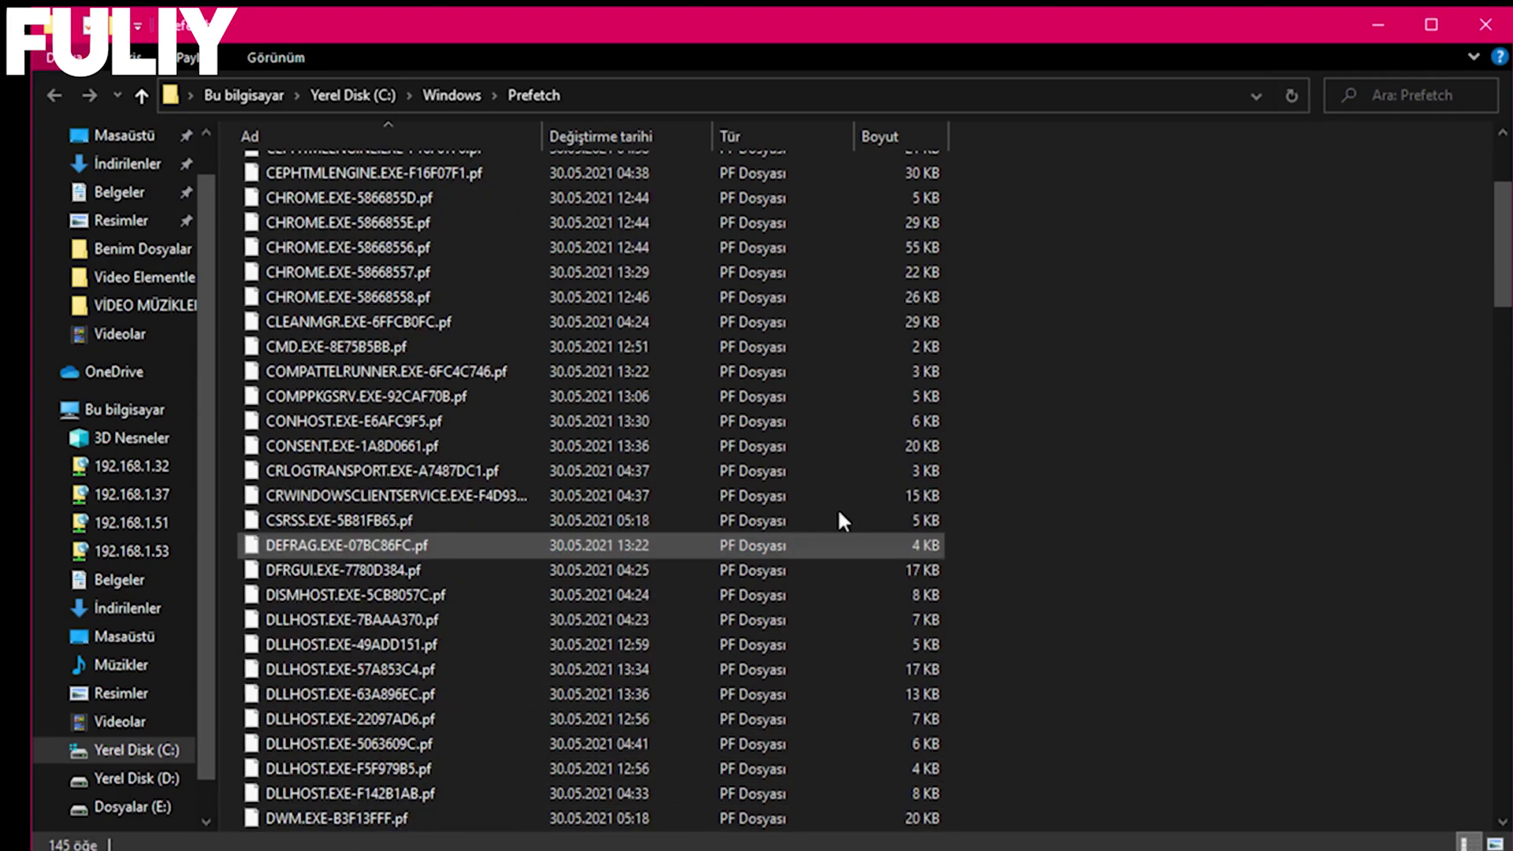
{"action": "scroll", "coordinate": [997, 457], "scroll_direction": "down", "scroll_amount": 10}
{"action": "key", "text": "ctrl+a"}
{"action": "key", "text": "Delete"}
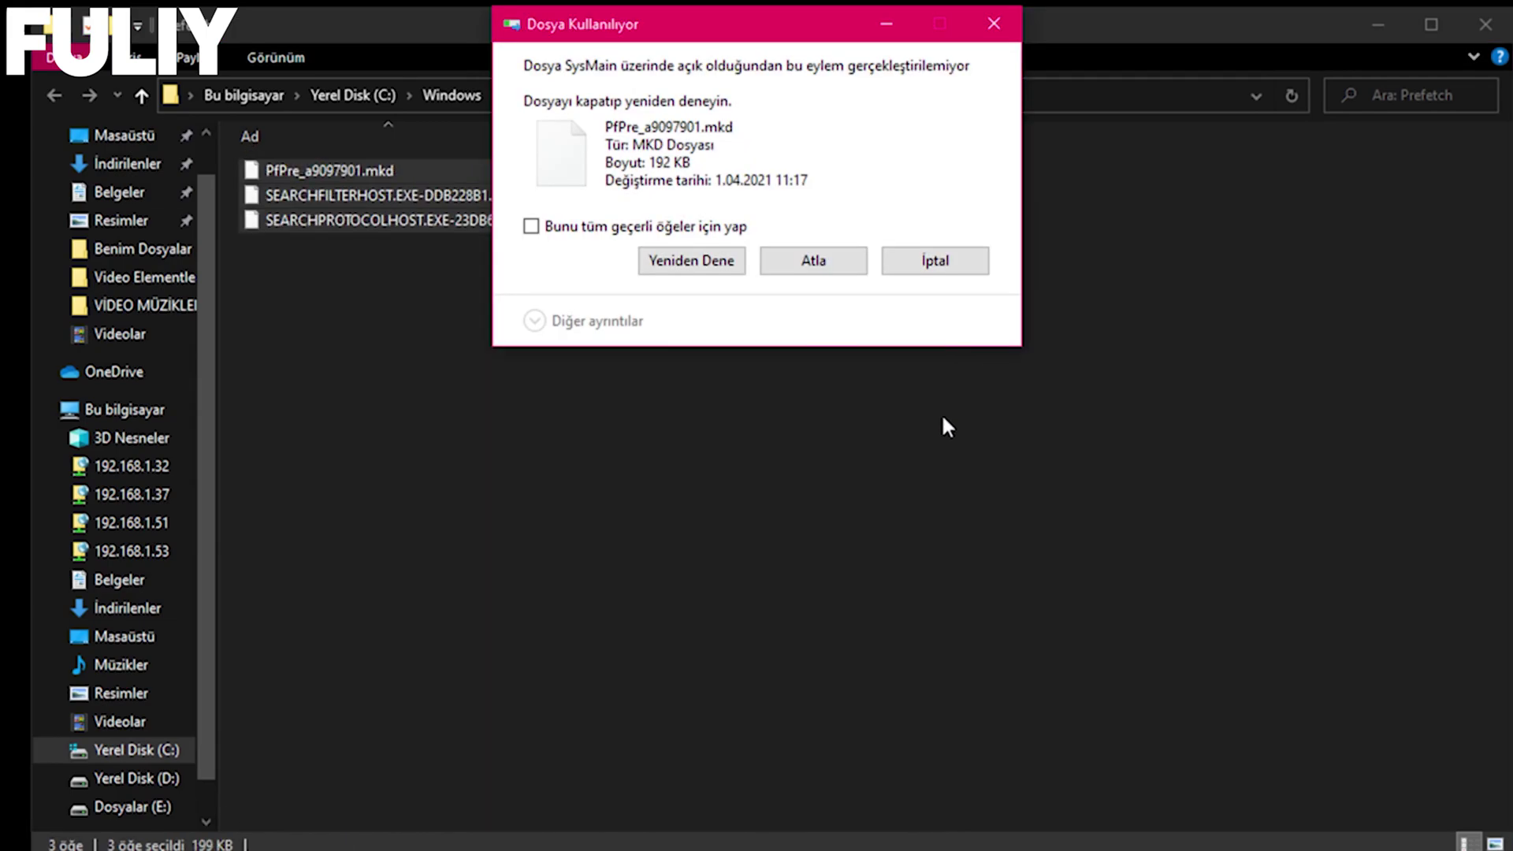
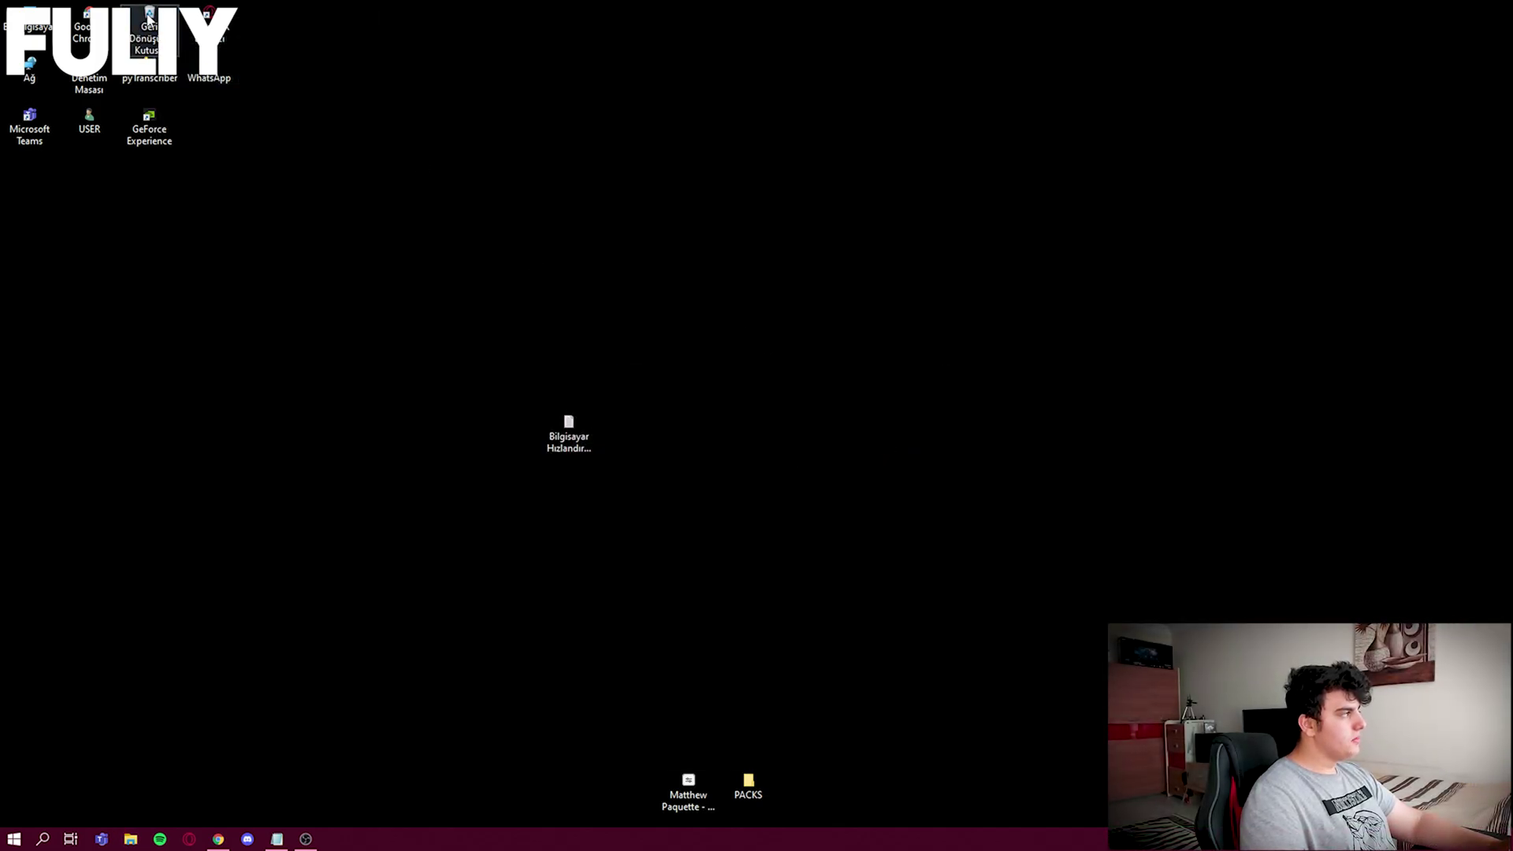
Open the Recycle Bin, look through the deleted temp and prefetch files, and close it.
{"action": "double_click", "coordinate": [224, 73]}
{"action": "scroll", "coordinate": [725, 484], "scroll_direction": "down", "scroll_amount": 20}
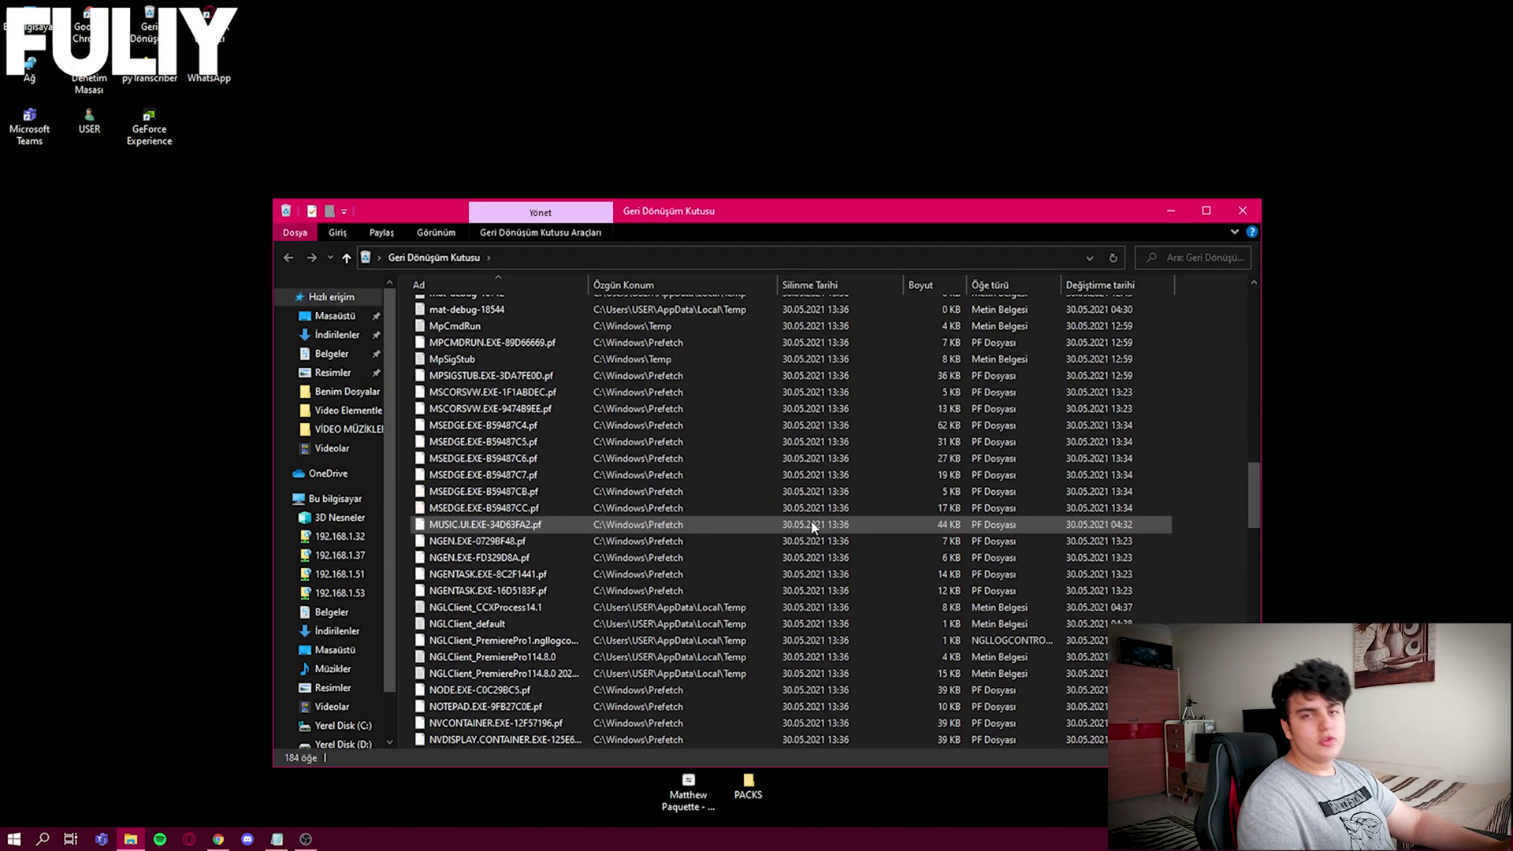
{"action": "scroll", "coordinate": [815, 512], "scroll_direction": "down", "scroll_amount": 7}
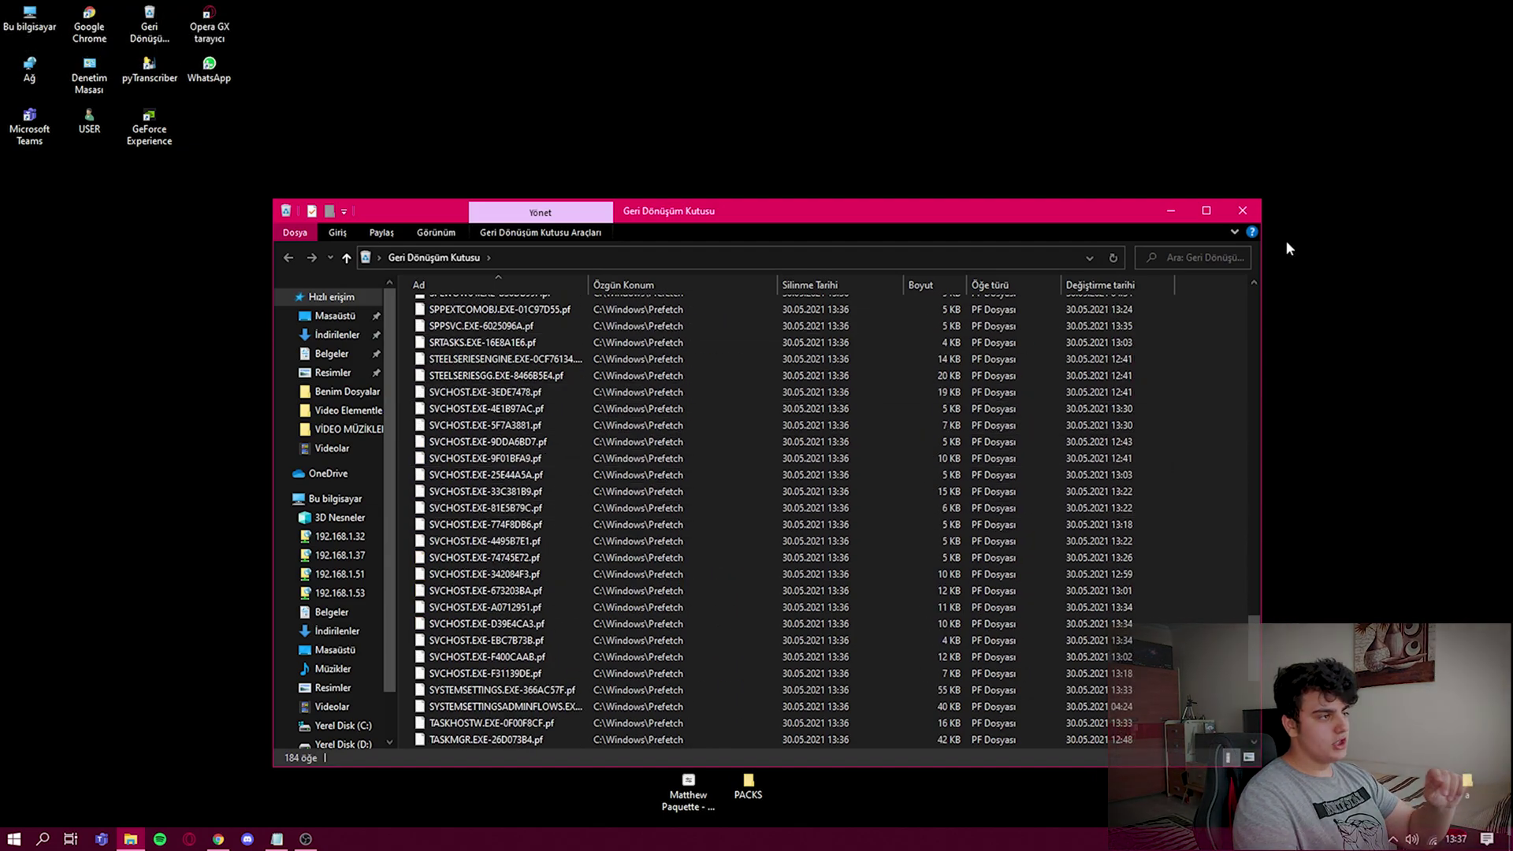
{"action": "left_click", "coordinate": [1234, 213]}
{"action": "right_click", "coordinate": [245, 415]}
{"action": "left_click", "coordinate": [296, 447]}
{"action": "left_click", "coordinate": [43, 839]}
Open the Windows Settings app and go to the Storage (Depolama) page of the System category.
{"action": "left_click", "coordinate": [14, 839]}
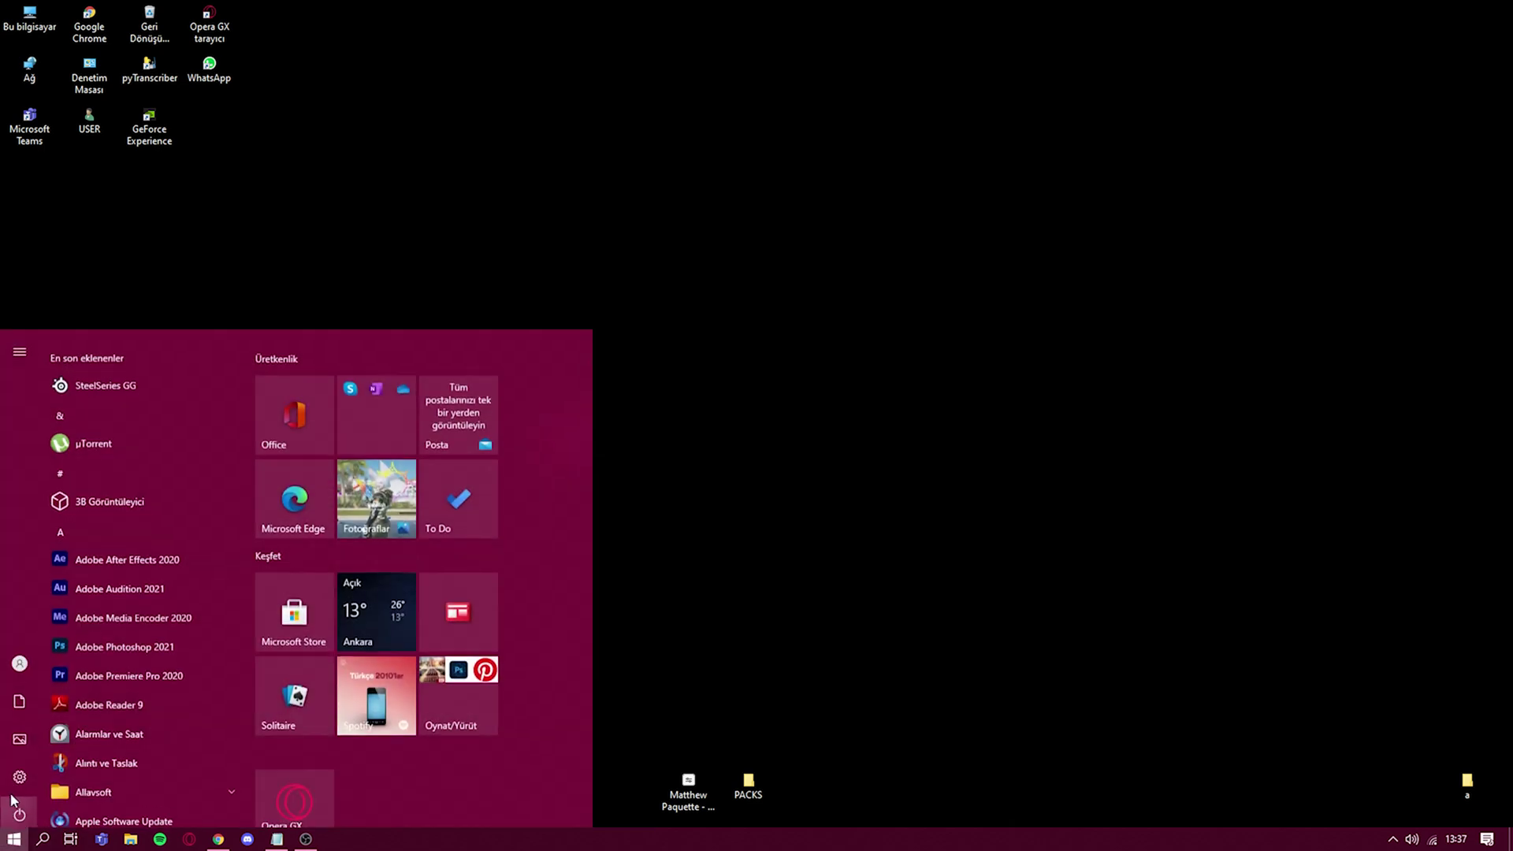
{"action": "left_click", "coordinate": [22, 776]}
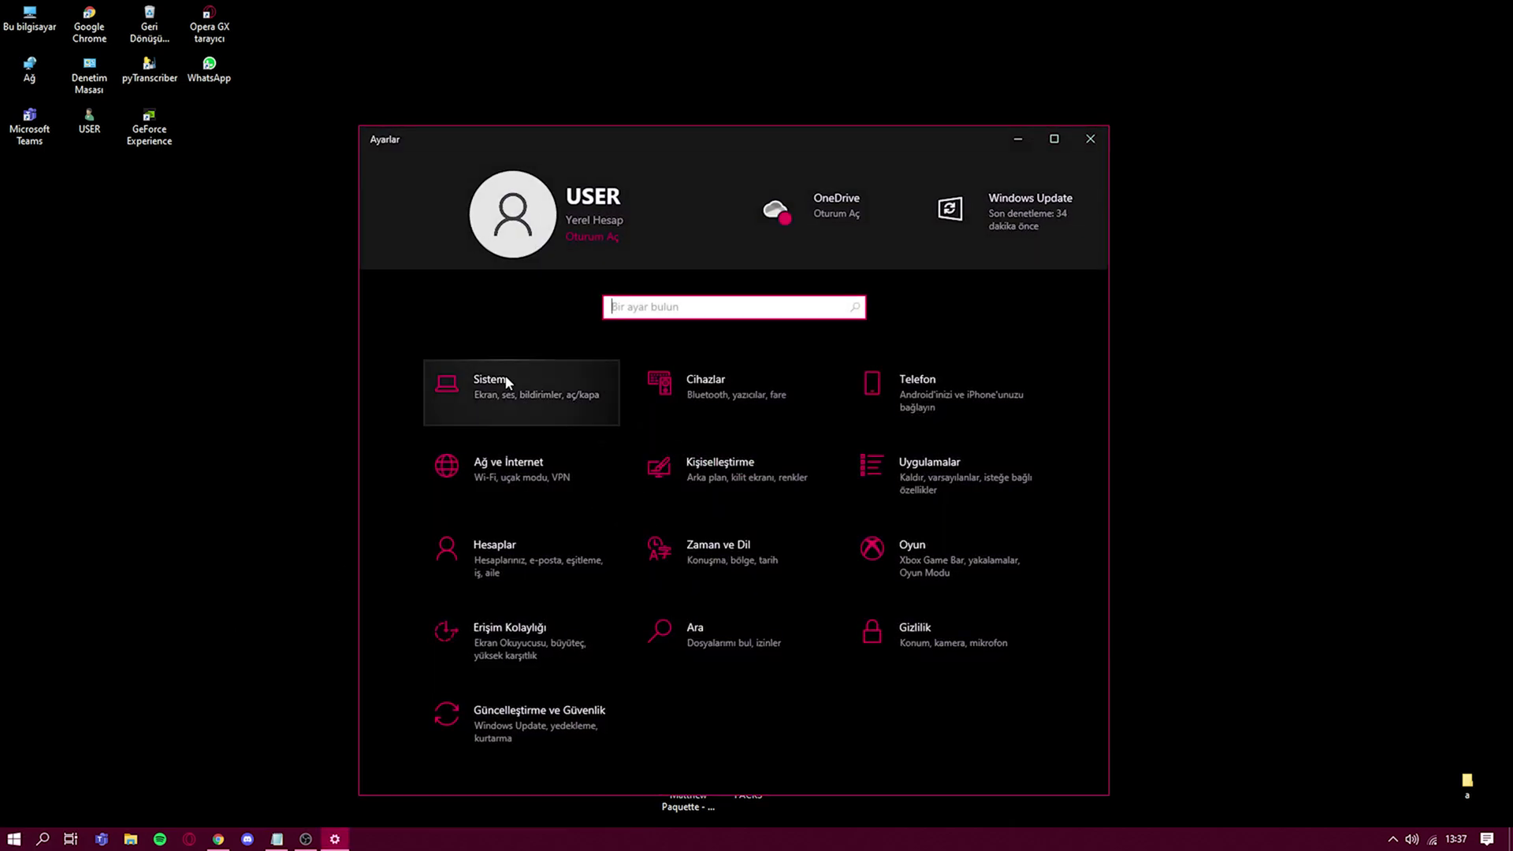
{"action": "left_click", "coordinate": [449, 374]}
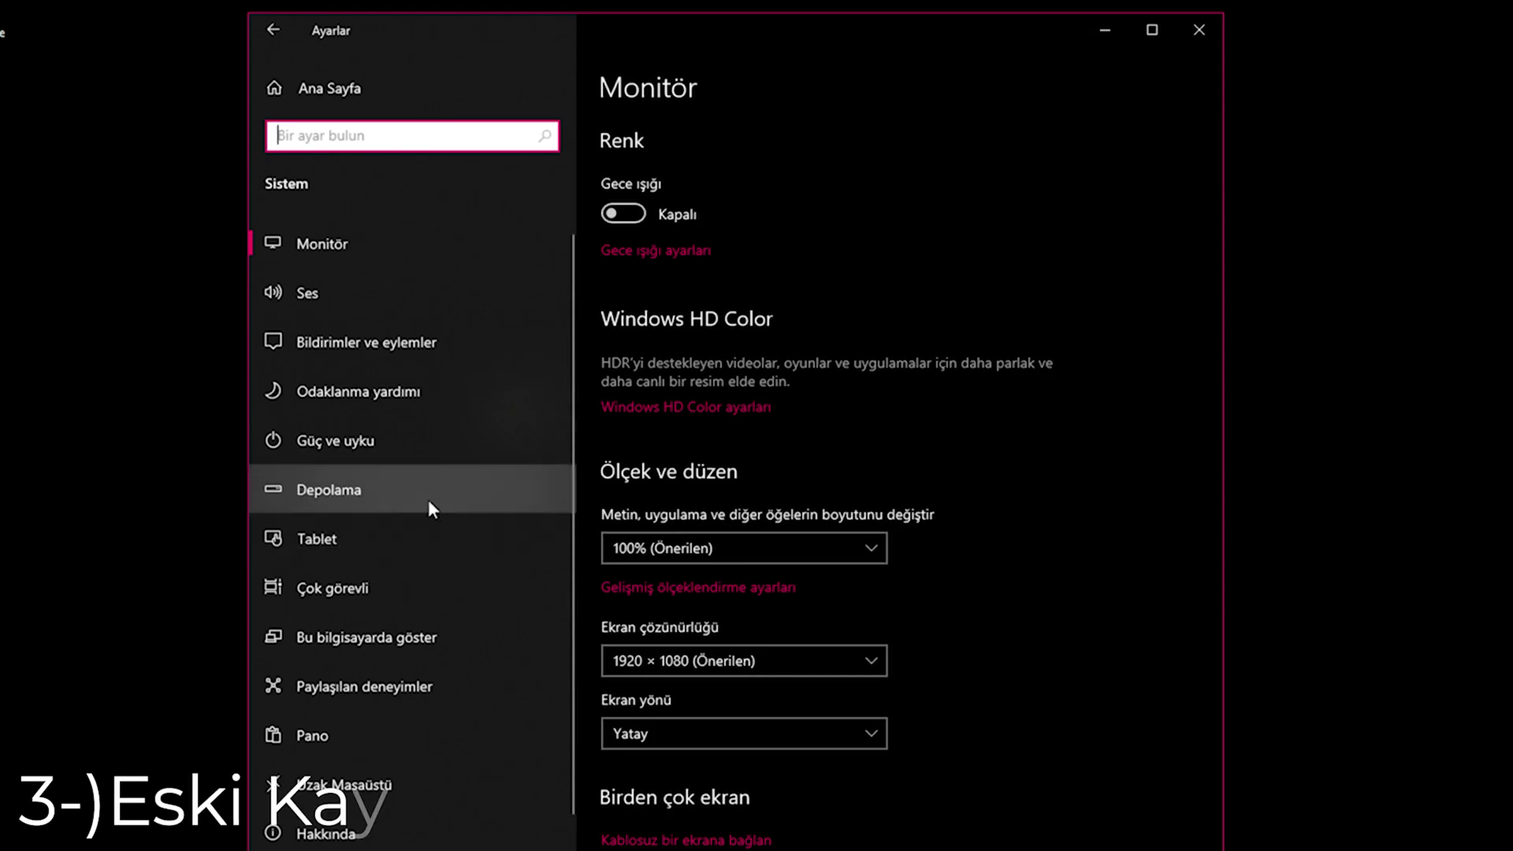
{"action": "left_click", "coordinate": [428, 495]}
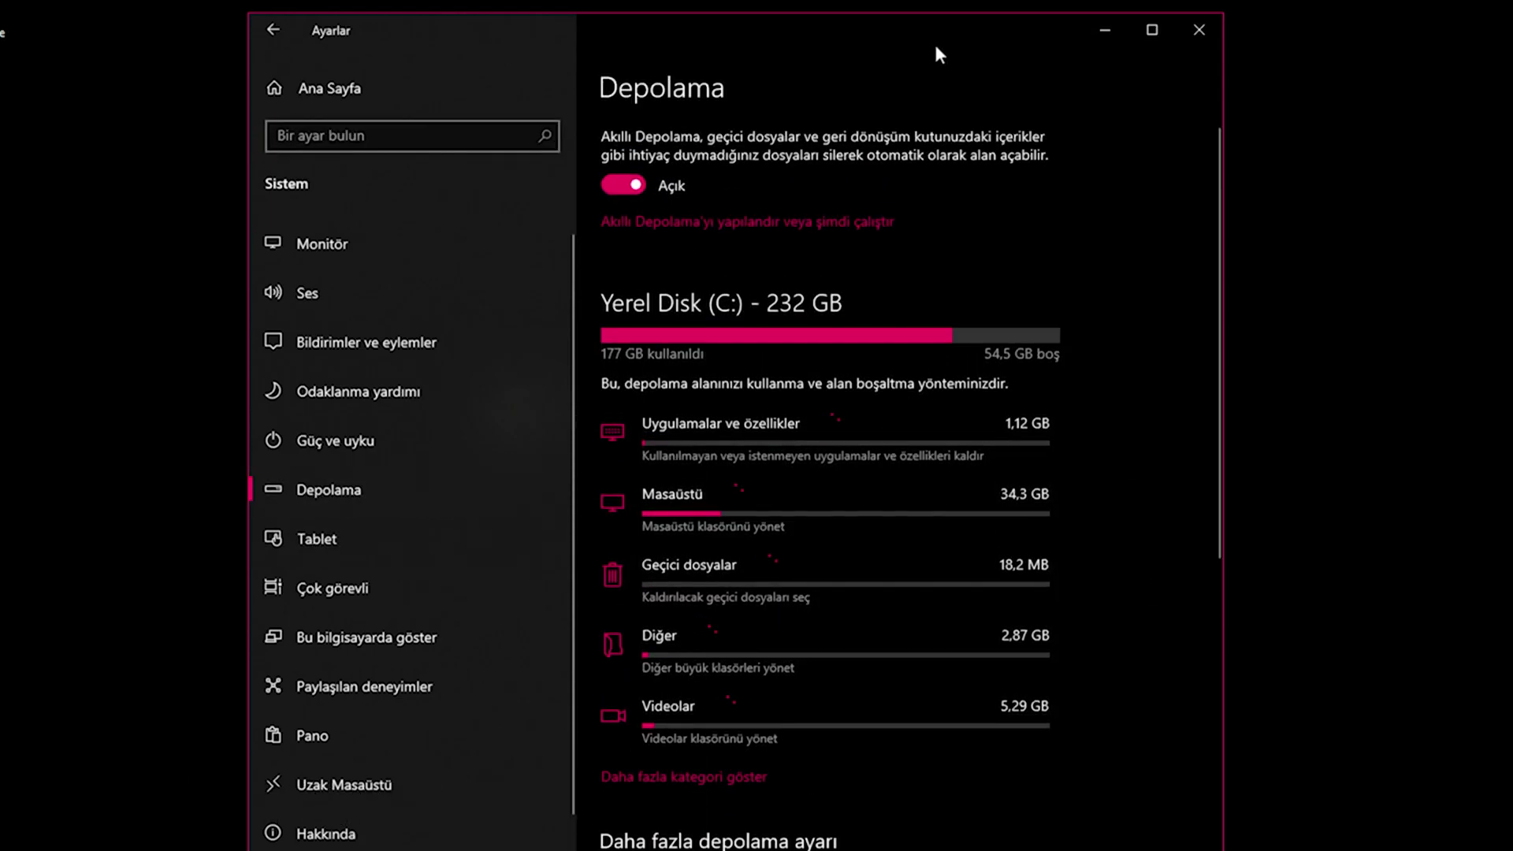
In Geçici dosyalar, include Geri Dönüşüm Kutusu and exclude Küçük Resimler, and remove the selected temporary files.
{"action": "left_click_drag", "start_coordinate": [991, 30], "coordinate": [1006, 0]}
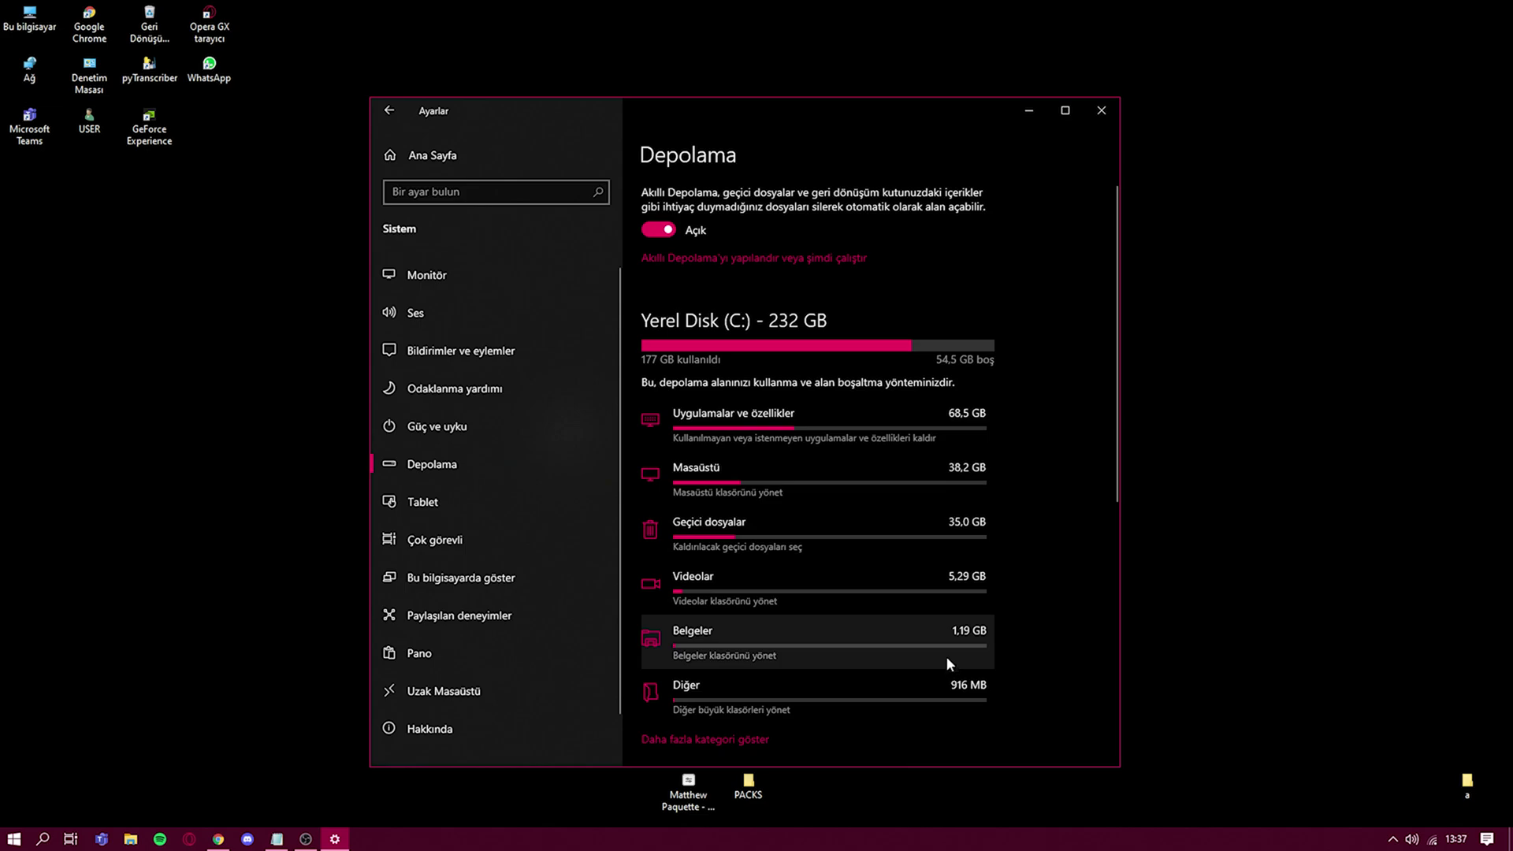
{"action": "left_click", "coordinate": [863, 534]}
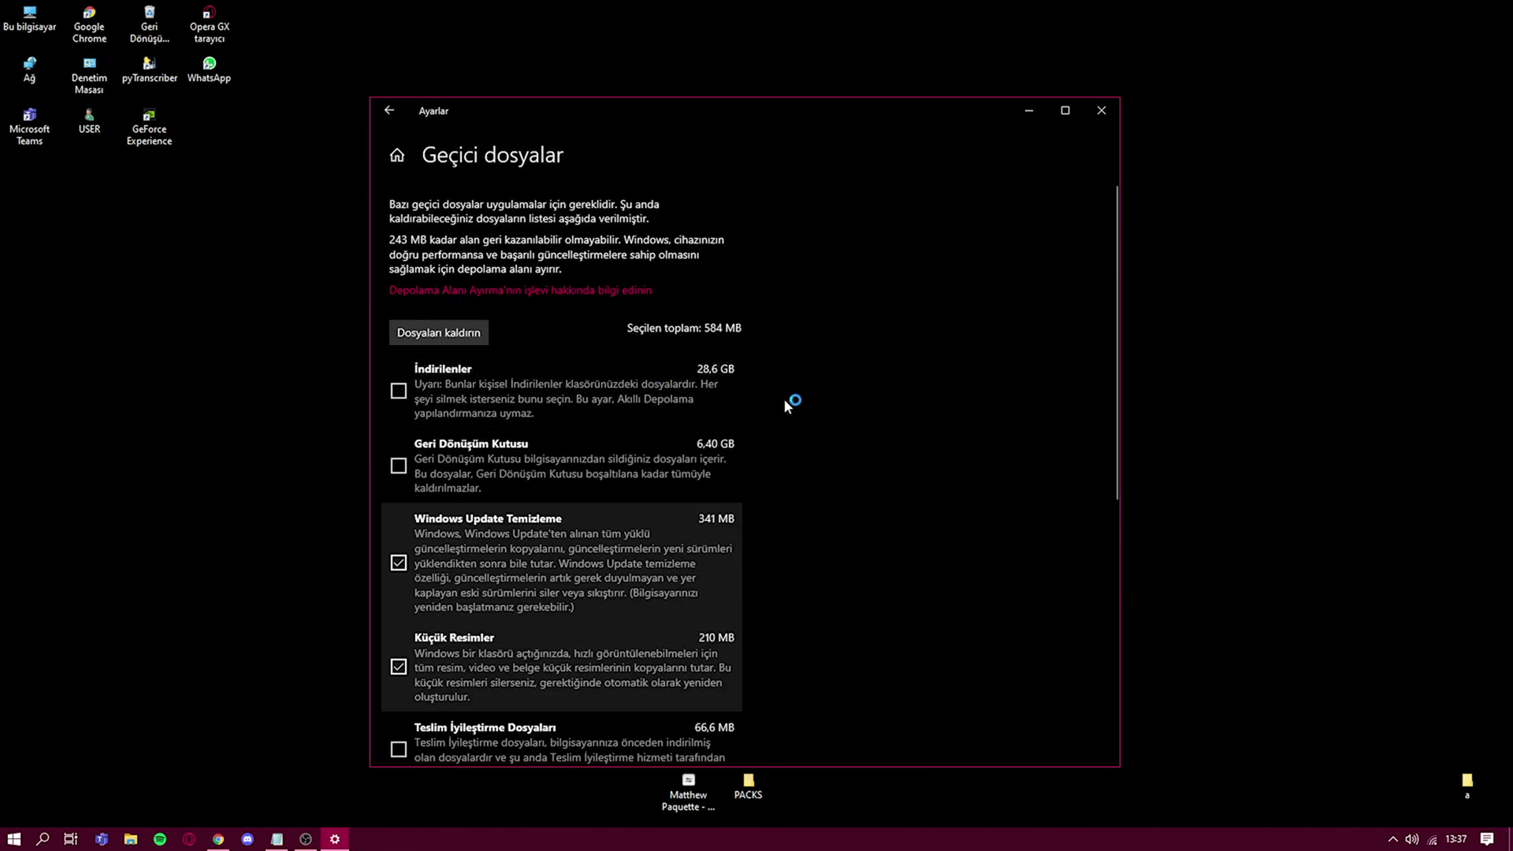
{"action": "left_click", "coordinate": [397, 466]}
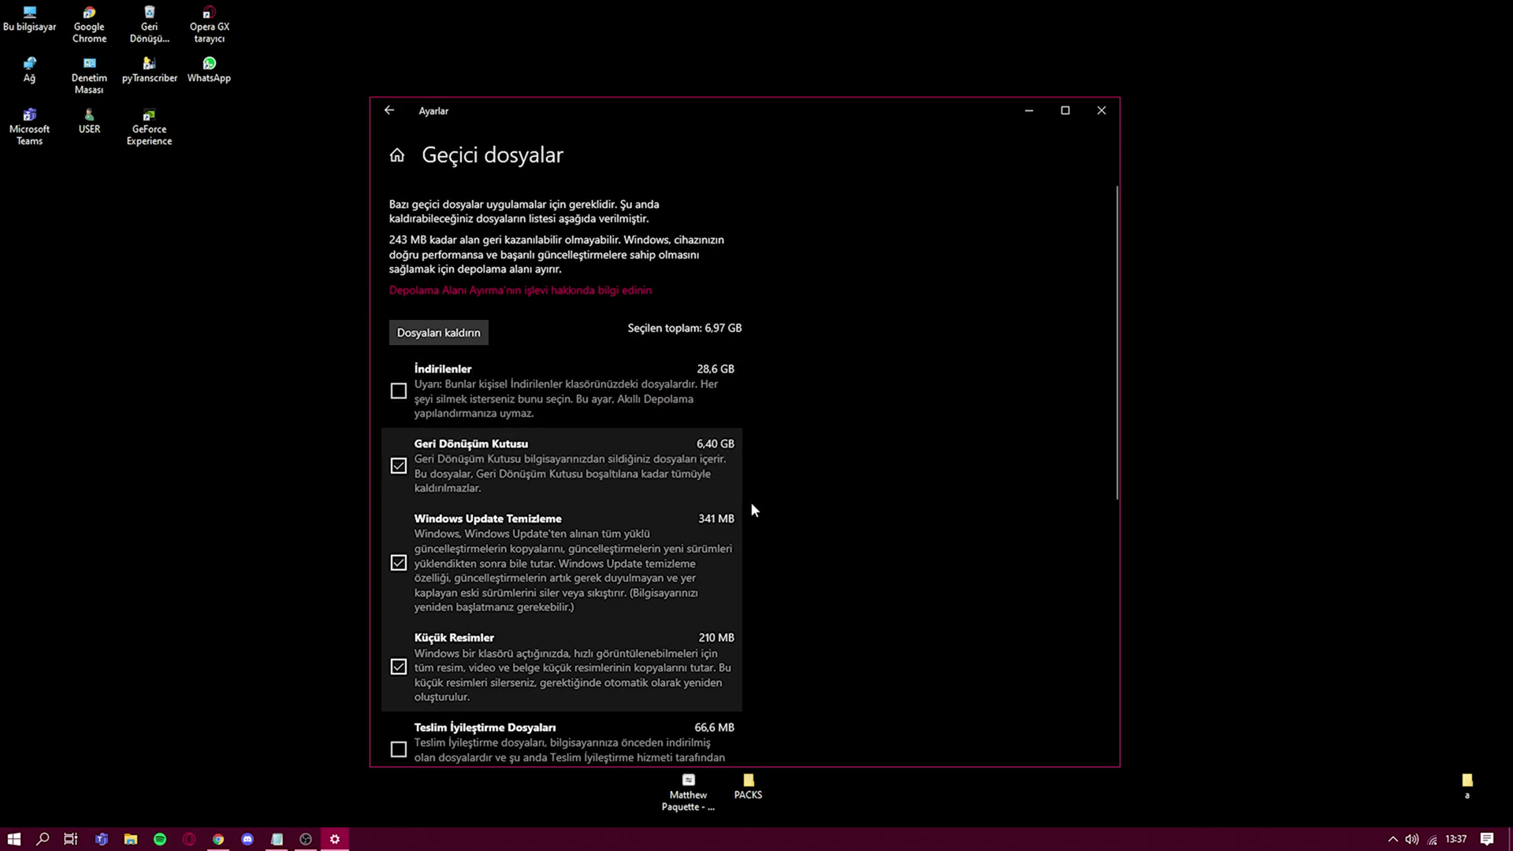
{"action": "scroll", "coordinate": [733, 504], "scroll_direction": "down", "scroll_amount": 3}
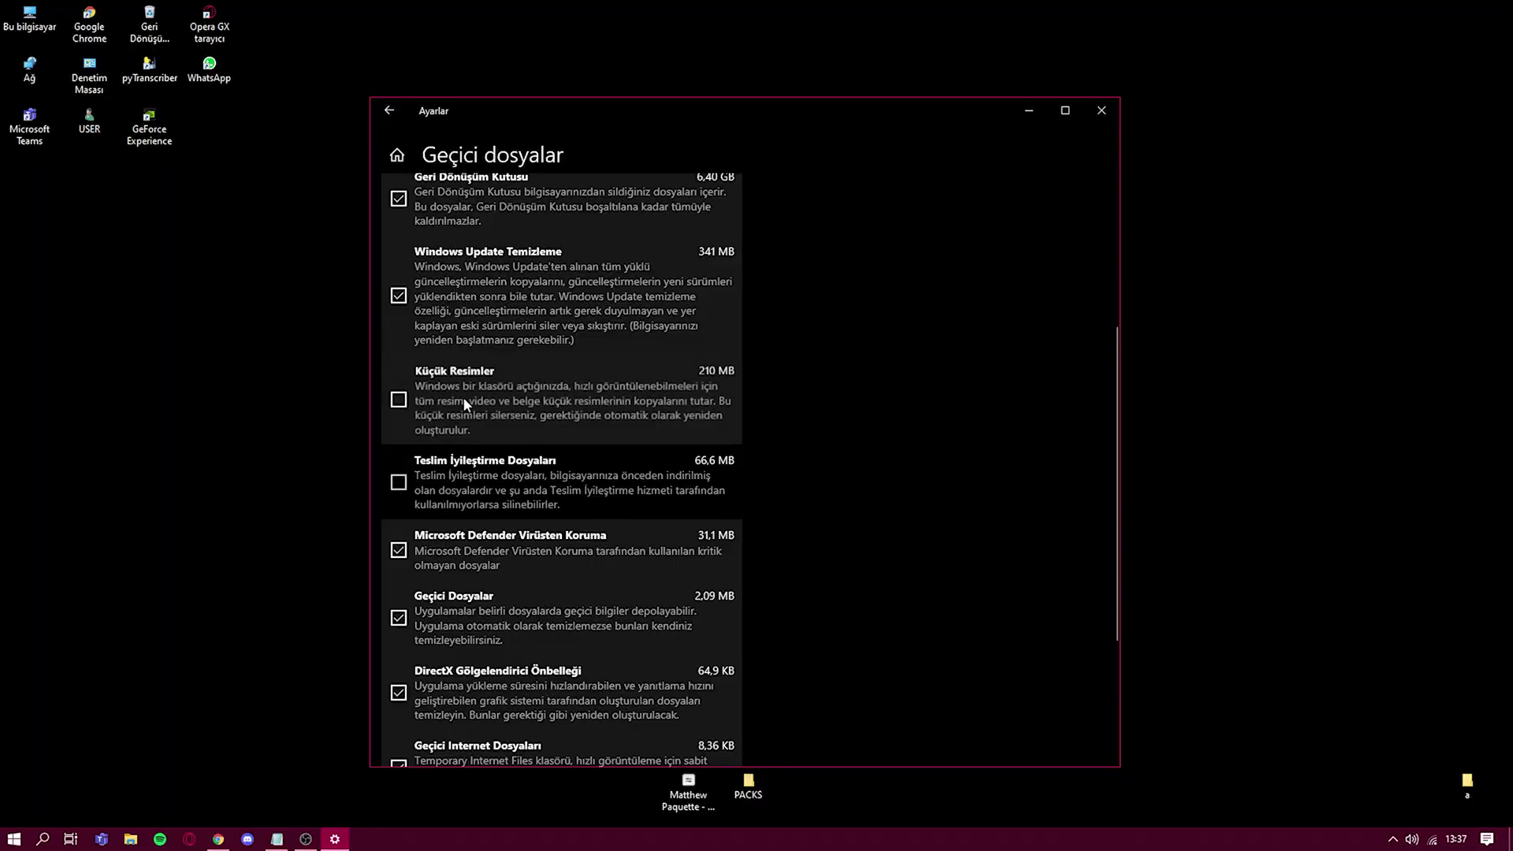
{"action": "scroll", "coordinate": [524, 528], "scroll_direction": "down", "scroll_amount": 1}
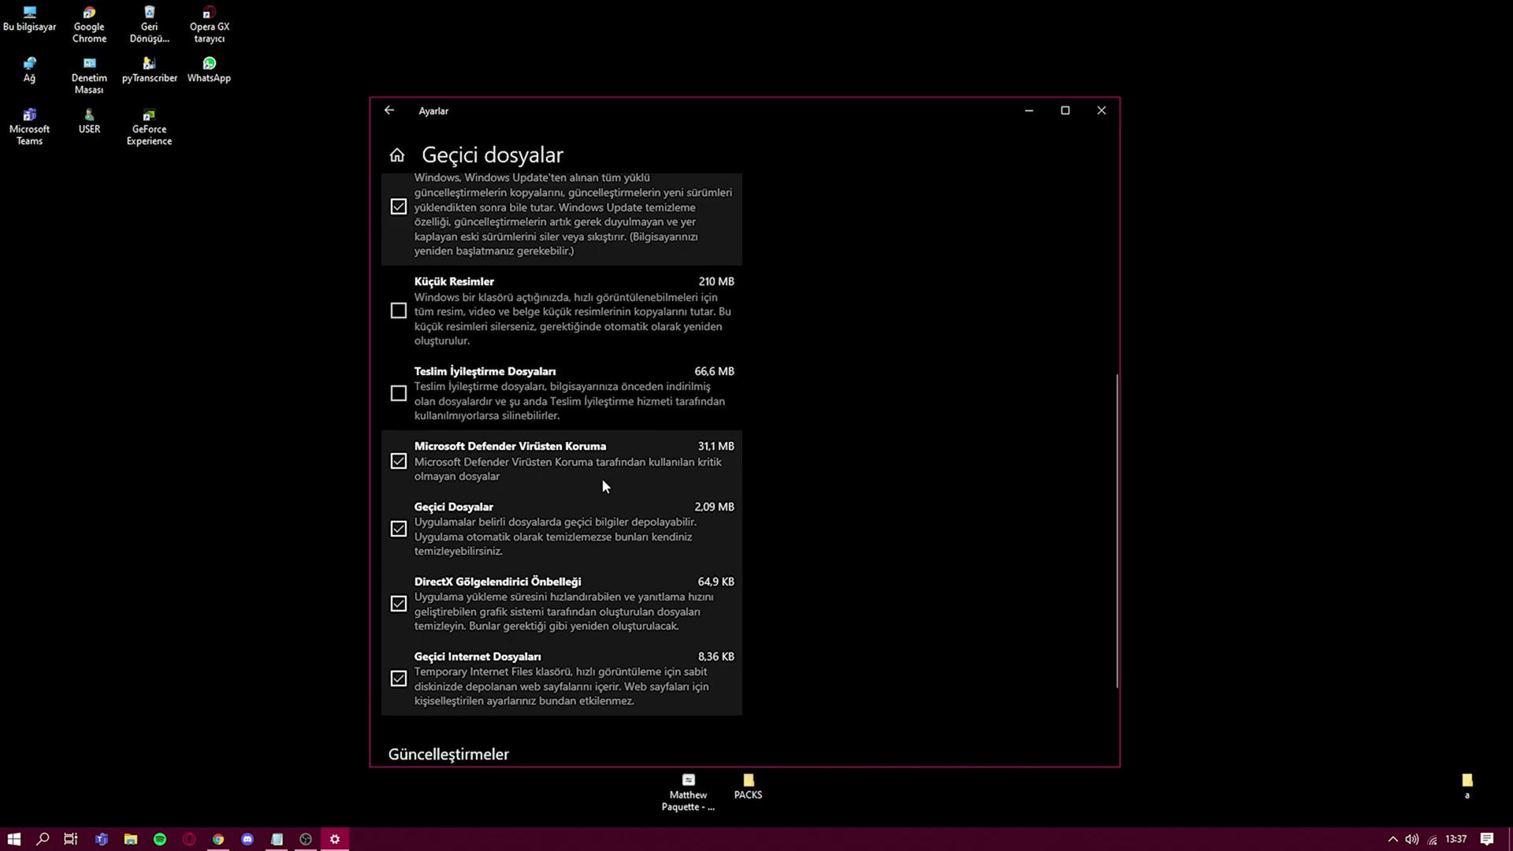
{"action": "scroll", "coordinate": [602, 478], "scroll_direction": "down", "scroll_amount": 3}
{"action": "scroll", "coordinate": [567, 547], "scroll_direction": "up", "scroll_amount": 7}
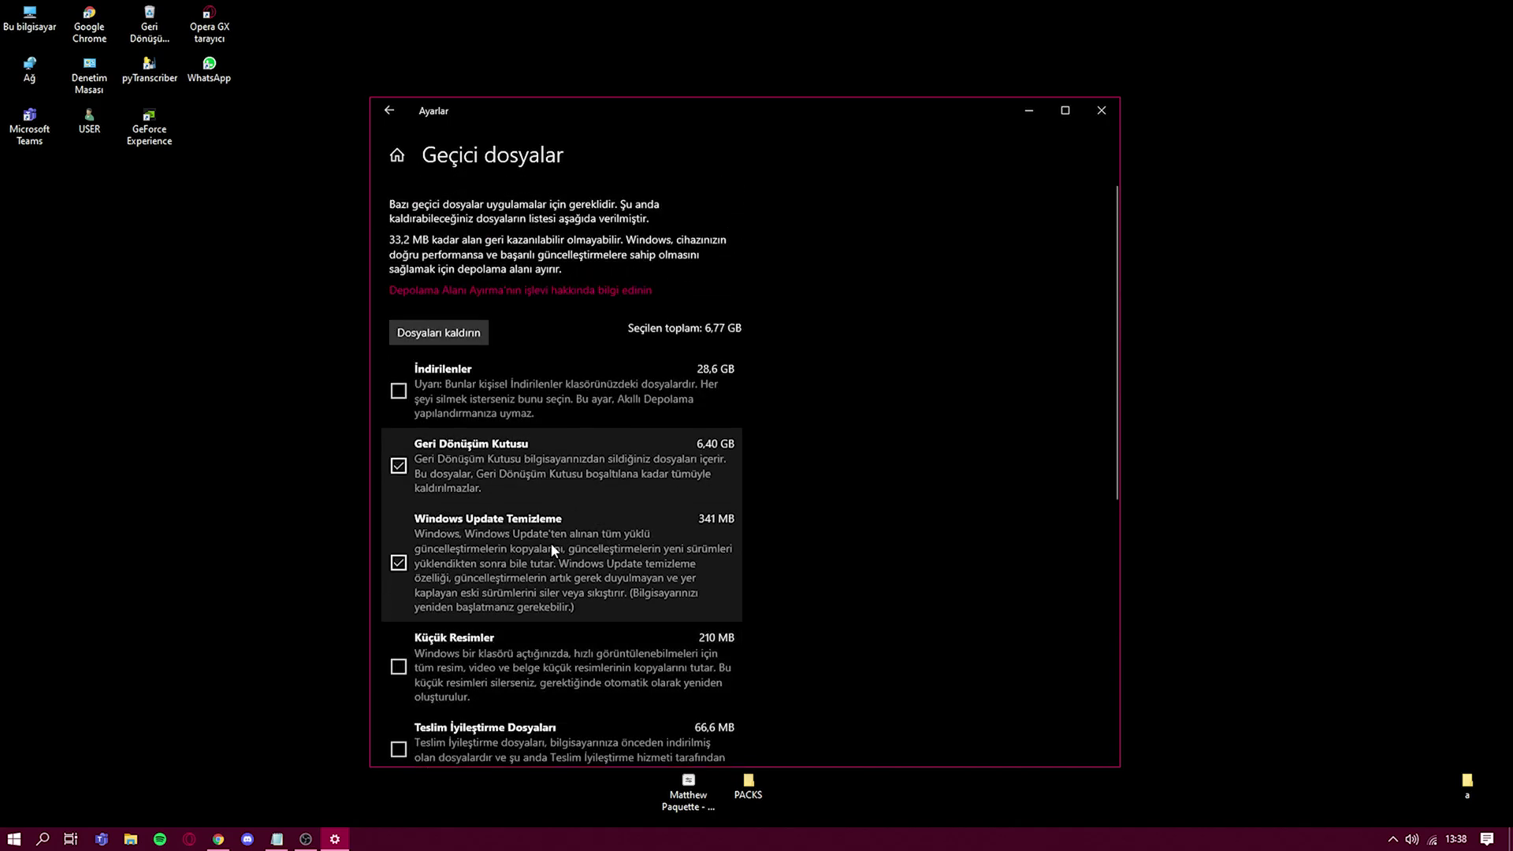
{"action": "left_click", "coordinate": [438, 332]}
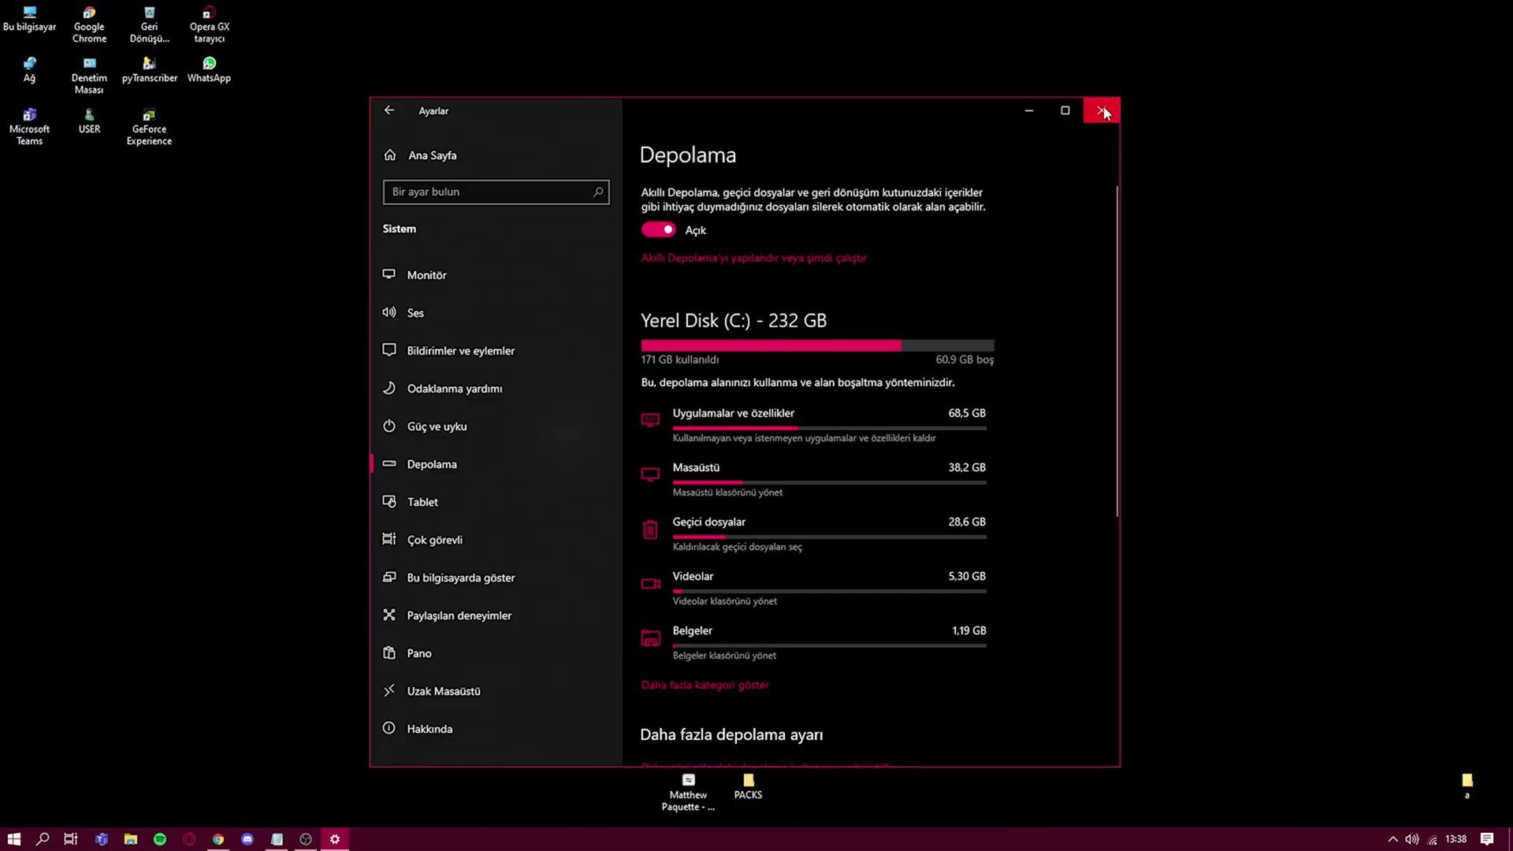
Turn off the Odaklanma yardımı automatic rules for screen duplication, gaming and full-screen apps.
{"action": "left_click", "coordinate": [504, 394]}
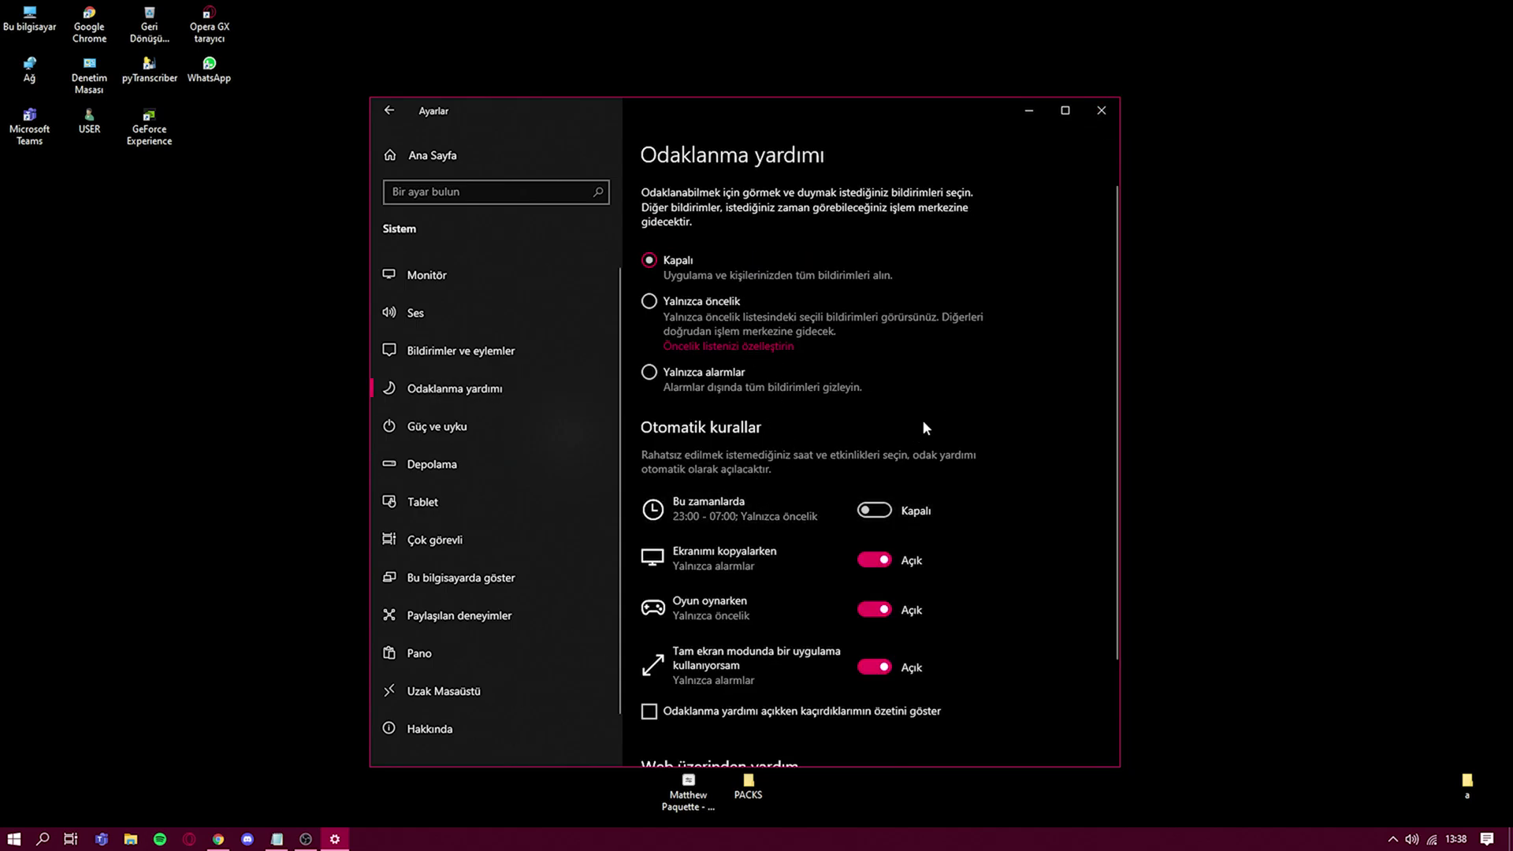
{"action": "scroll", "coordinate": [930, 501], "scroll_direction": "down", "scroll_amount": 2}
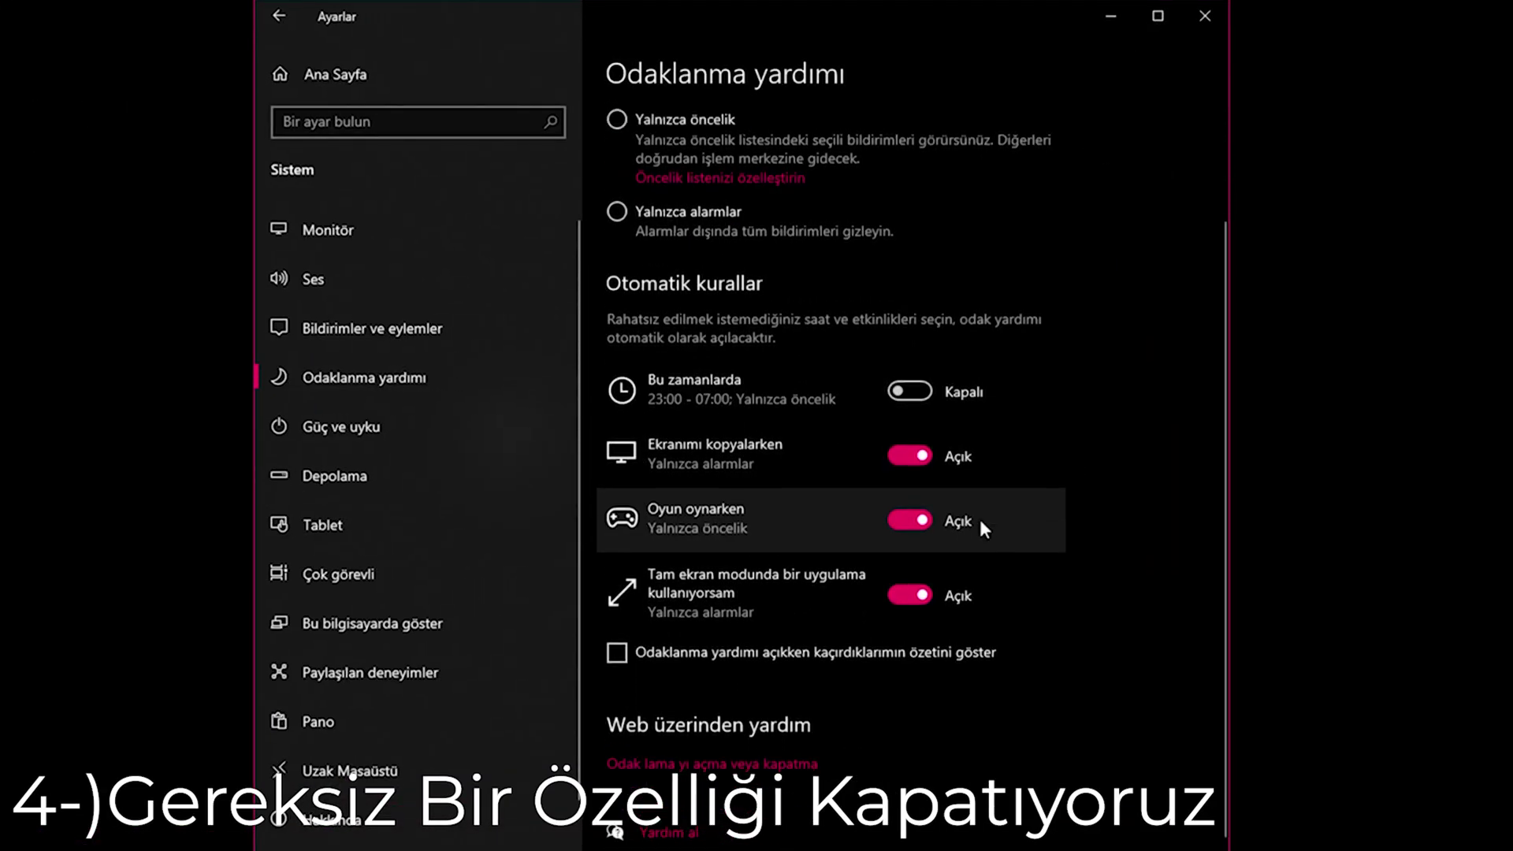
{"action": "scroll", "coordinate": [980, 518], "scroll_direction": "up", "scroll_amount": 2}
{"action": "left_click", "coordinate": [913, 560]}
{"action": "left_click", "coordinate": [910, 619]}
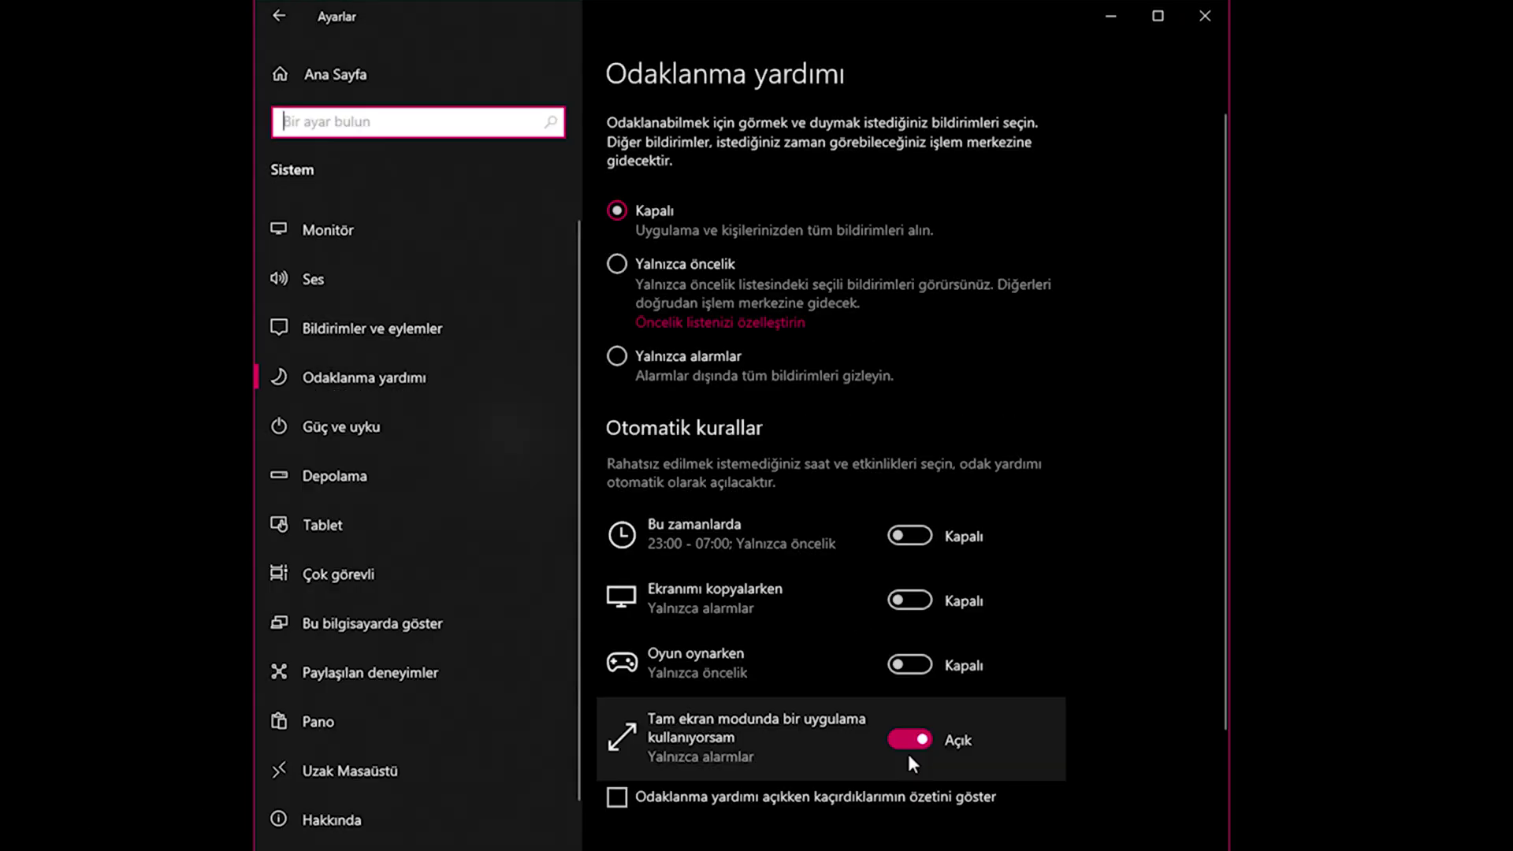
{"action": "left_click", "coordinate": [913, 745]}
{"action": "scroll", "coordinate": [1087, 638], "scroll_direction": "down", "scroll_amount": 2}
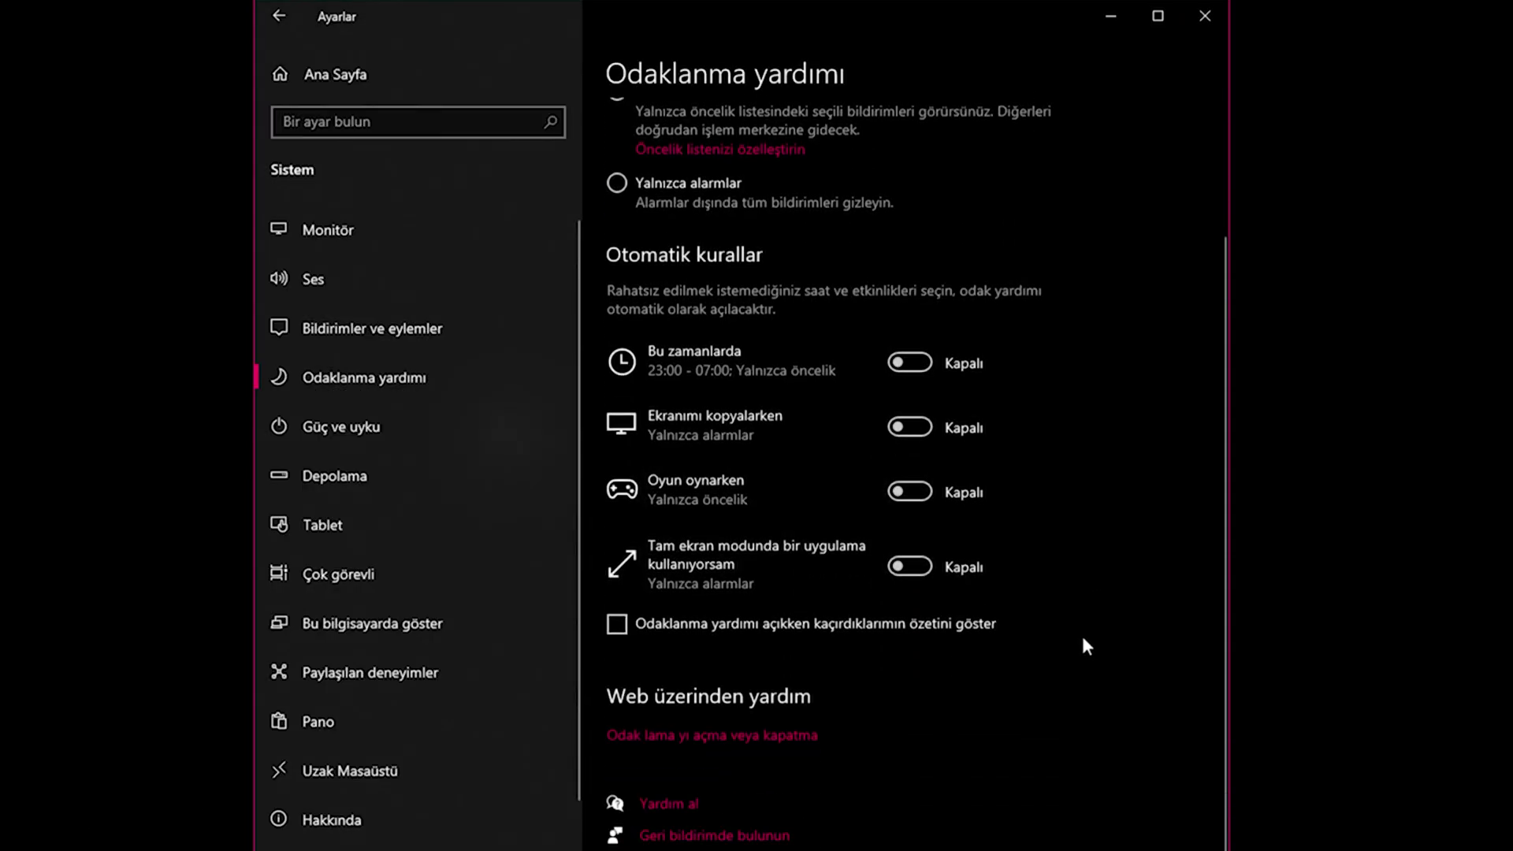
{"action": "scroll", "coordinate": [1078, 634], "scroll_direction": "up", "scroll_amount": 2}
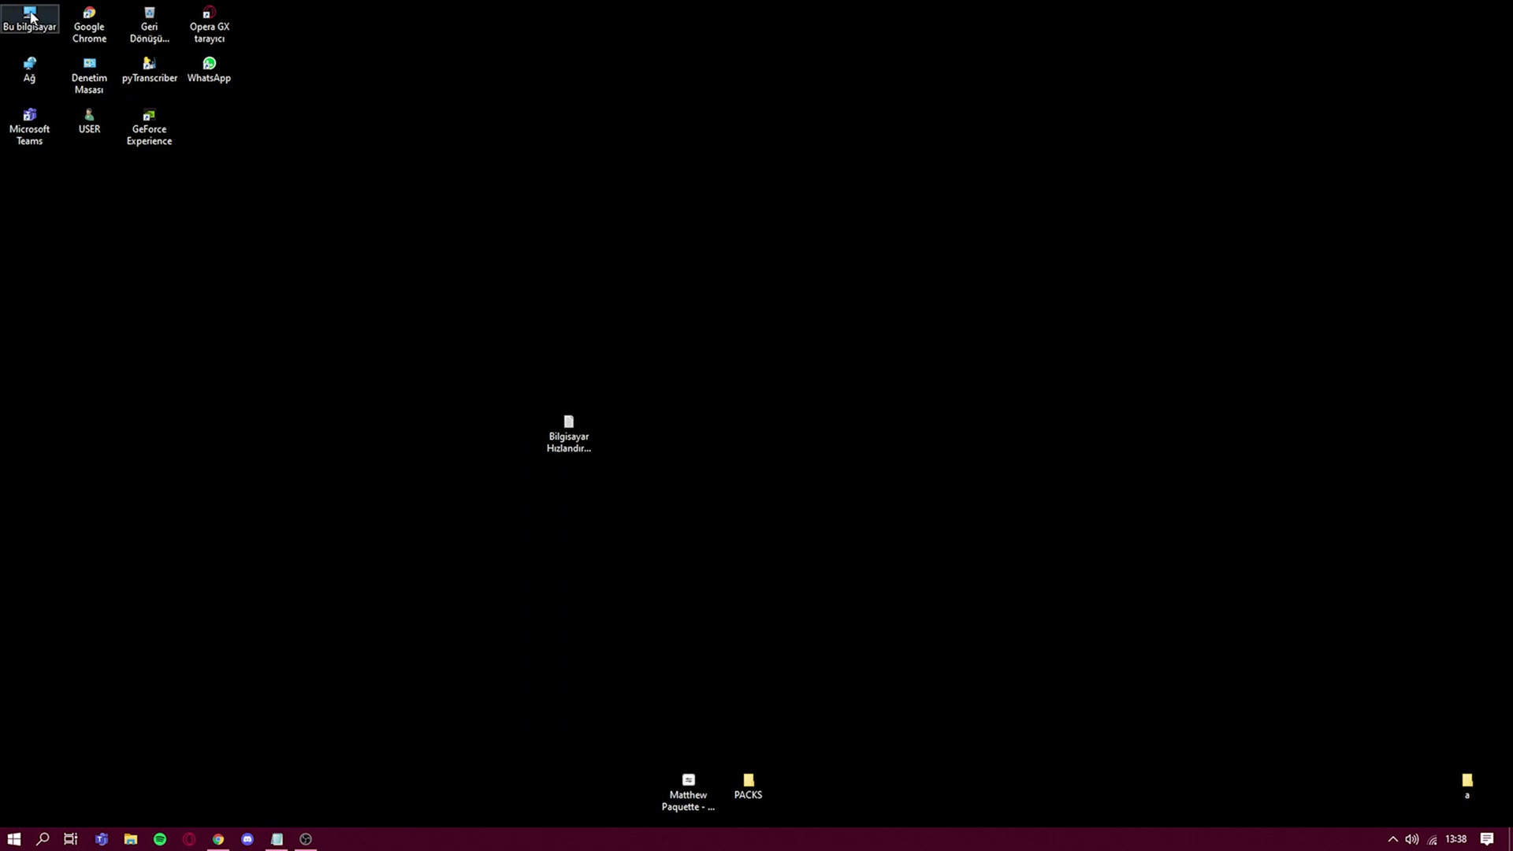
Open Bu bilgisayar and display the properties of Yerel Disk (C:).
{"action": "double_click", "coordinate": [32, 14]}
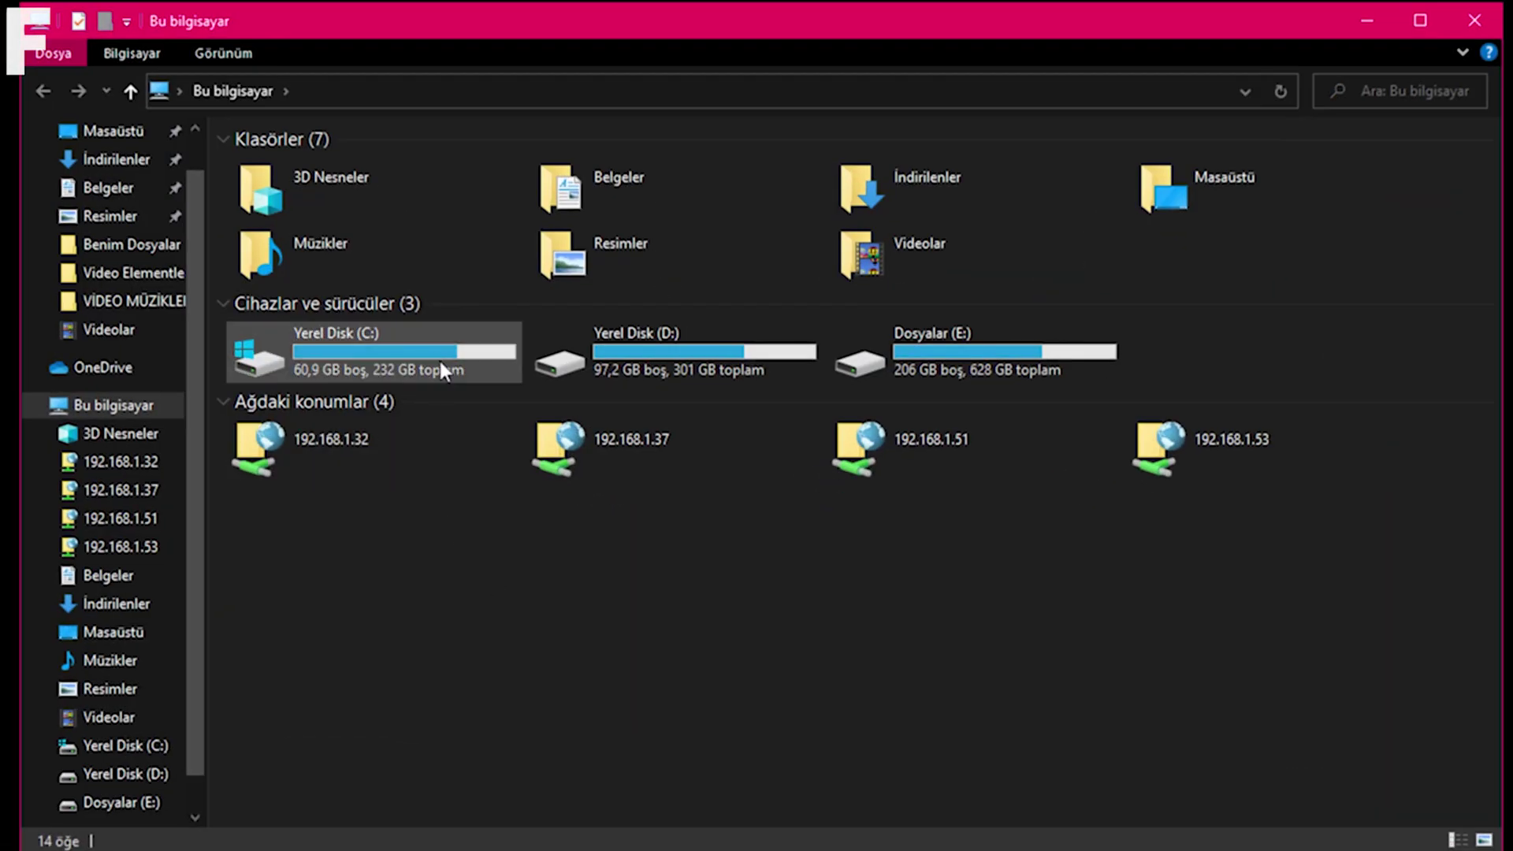
{"action": "right_click", "coordinate": [556, 433]}
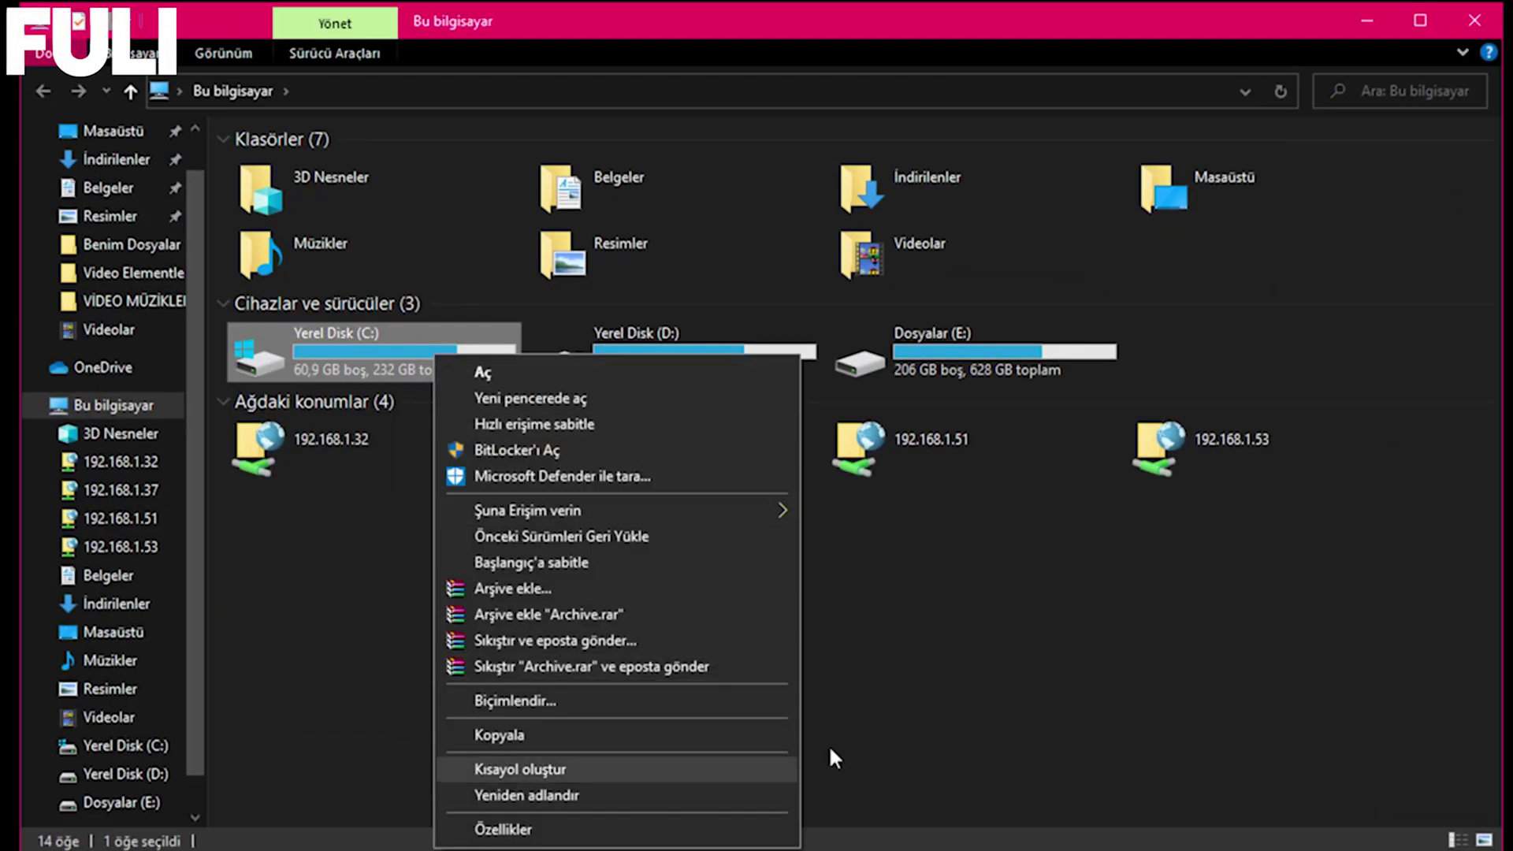
{"action": "left_click", "coordinate": [952, 696]}
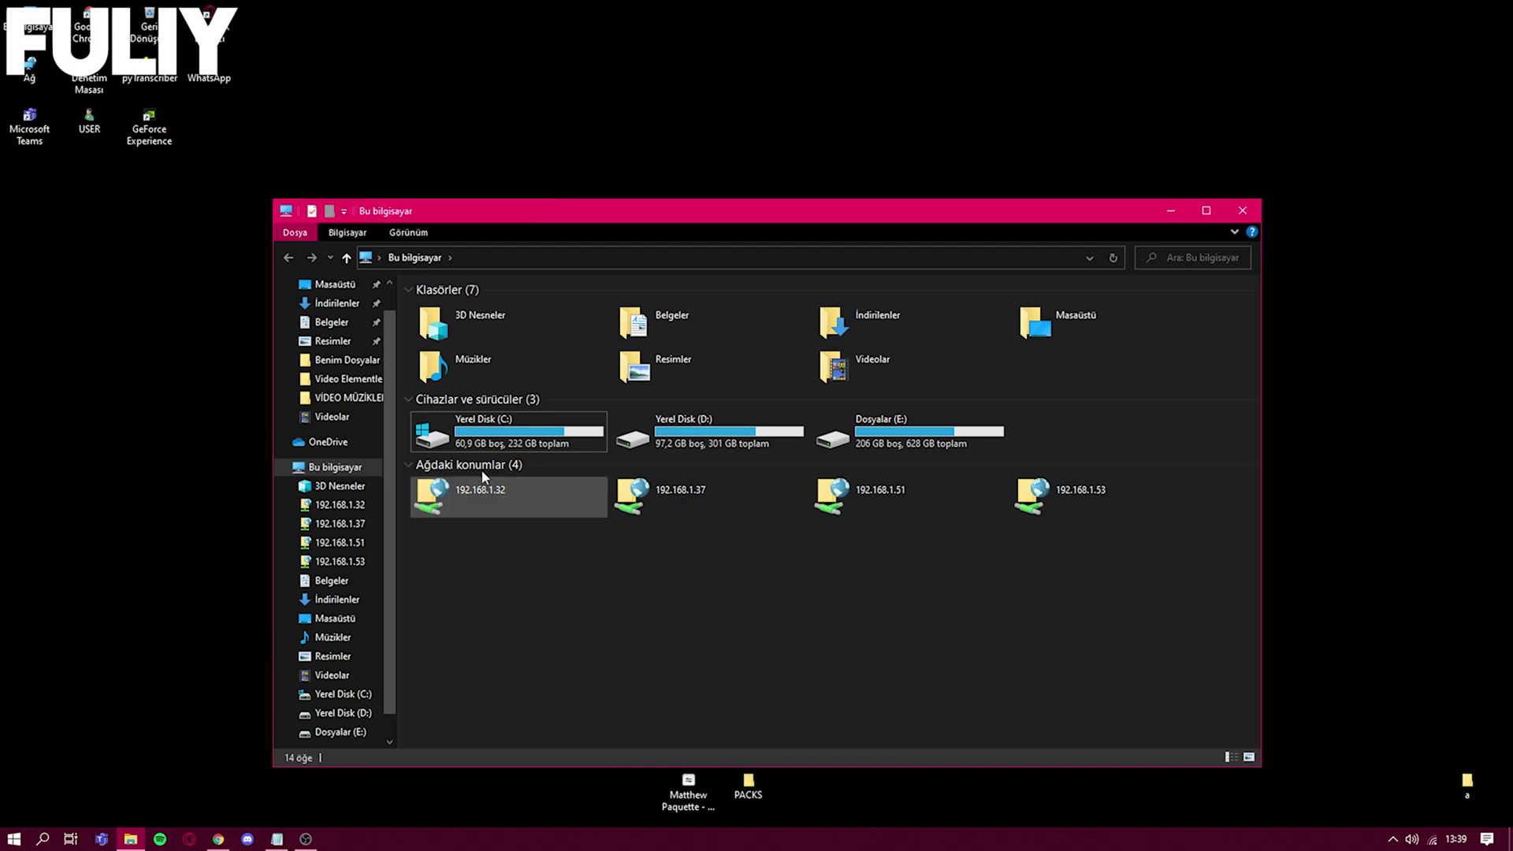
{"action": "right_click", "coordinate": [342, 375]}
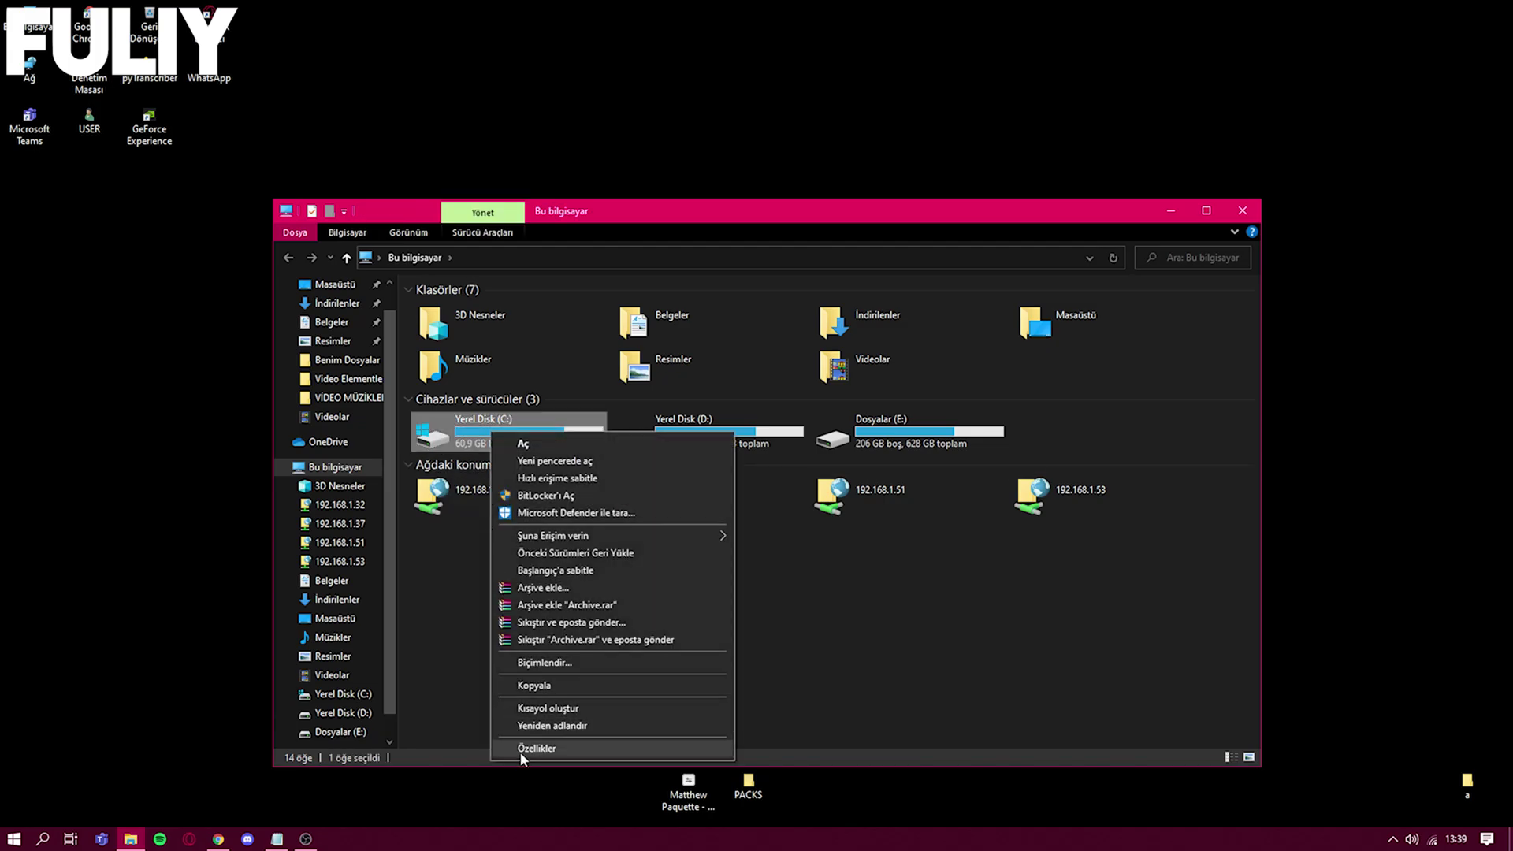
{"action": "left_click", "coordinate": [520, 750]}
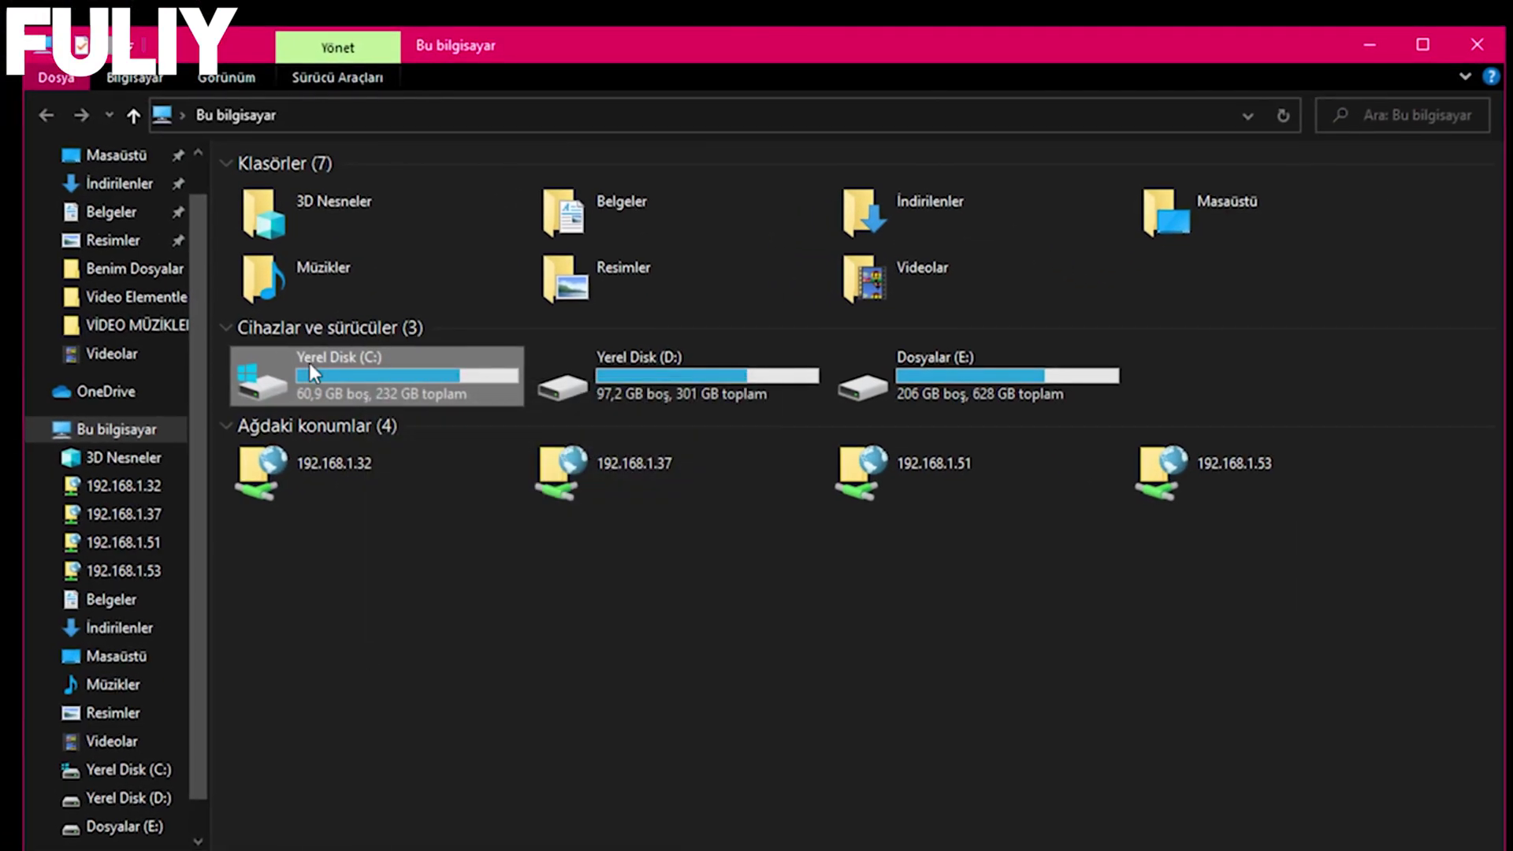
{"action": "right_click", "coordinate": [309, 362]}
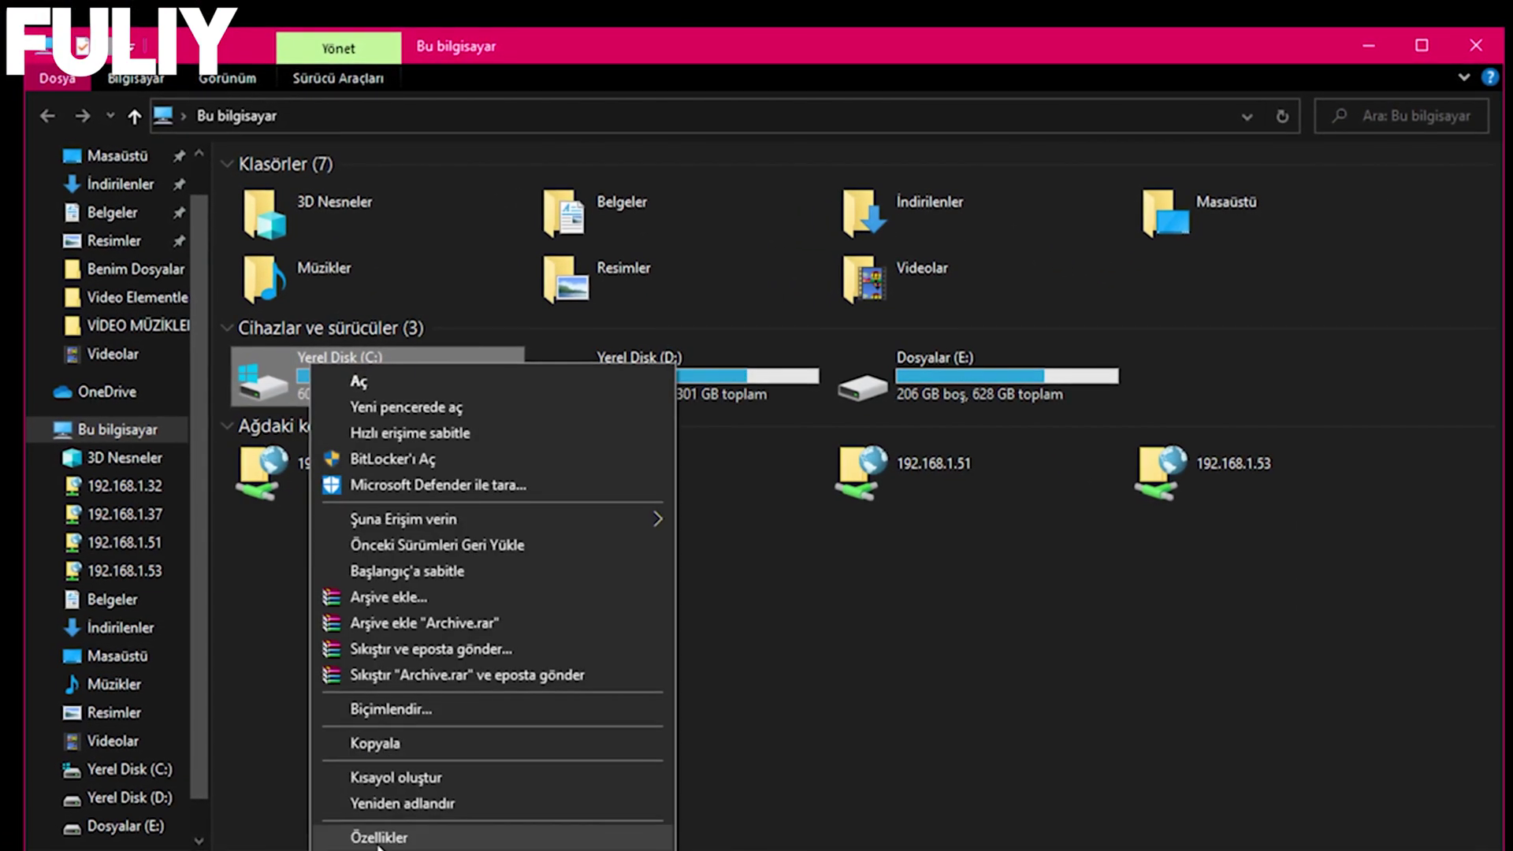
{"action": "left_click", "coordinate": [386, 833]}
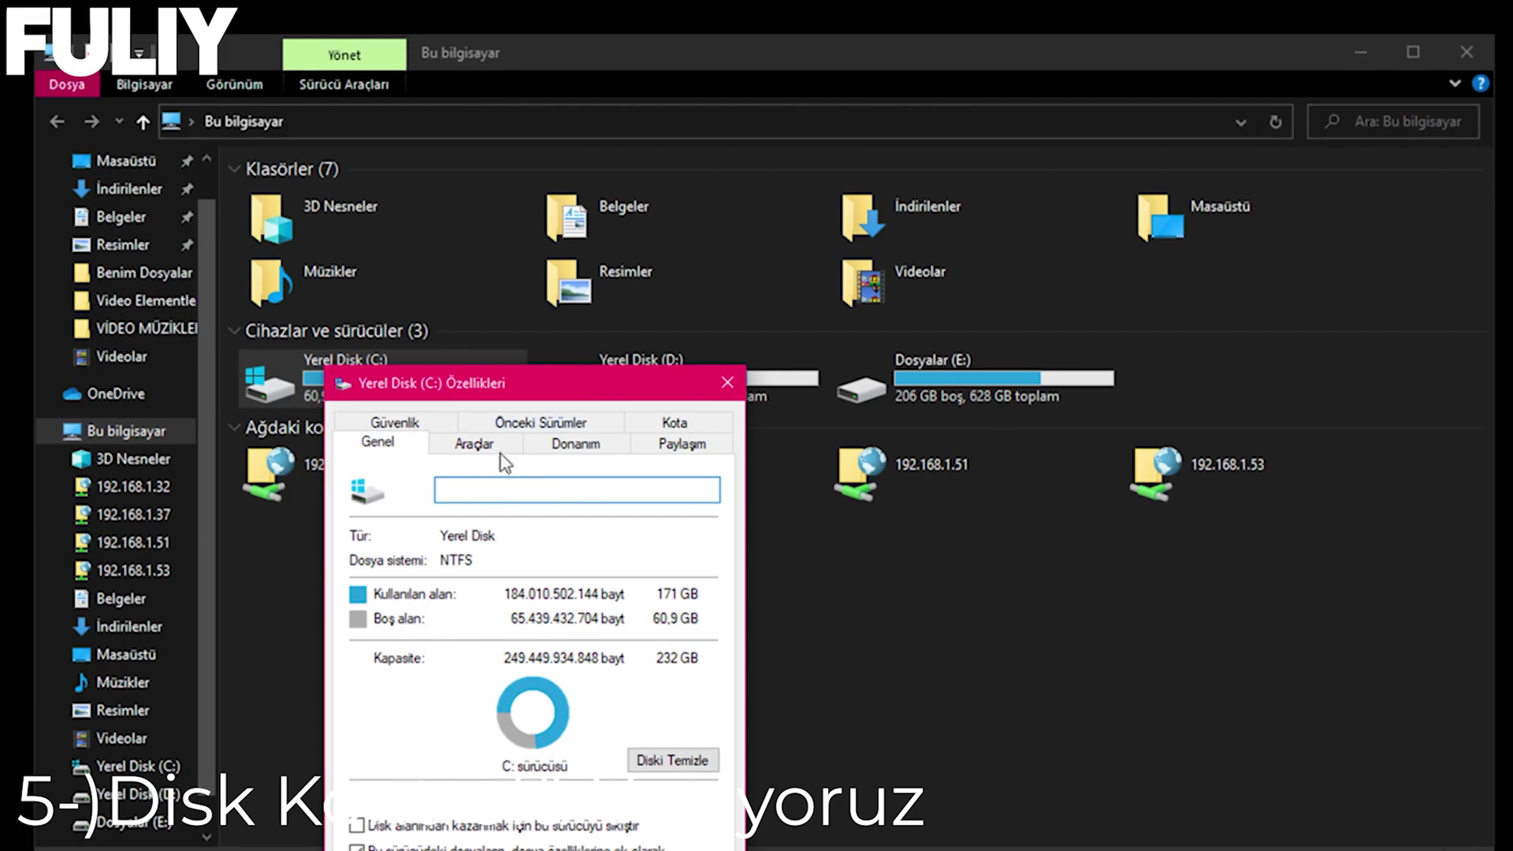
Run Disk Cleanup on C:, adding DirectX cache, delivery optimization, Recycle Bin and temporary files, excluding Küçük Resimler, and permanently delete the files.
{"action": "left_click_drag", "start_coordinate": [473, 382], "coordinate": [629, 226]}
{"action": "left_click", "coordinate": [857, 603]}
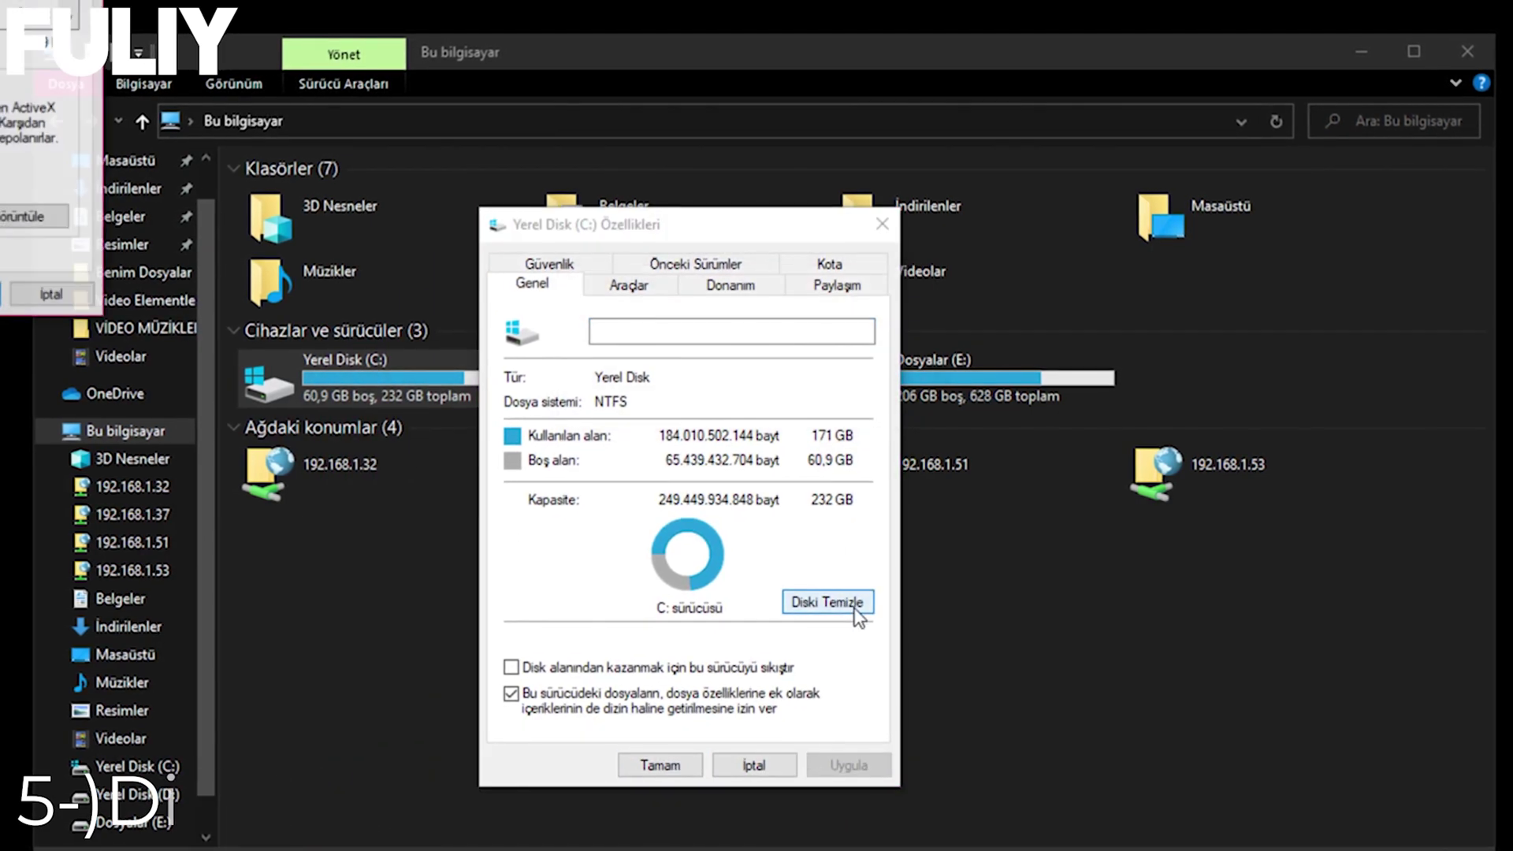
{"action": "left_click_drag", "start_coordinate": [658, 120], "coordinate": [729, 193]}
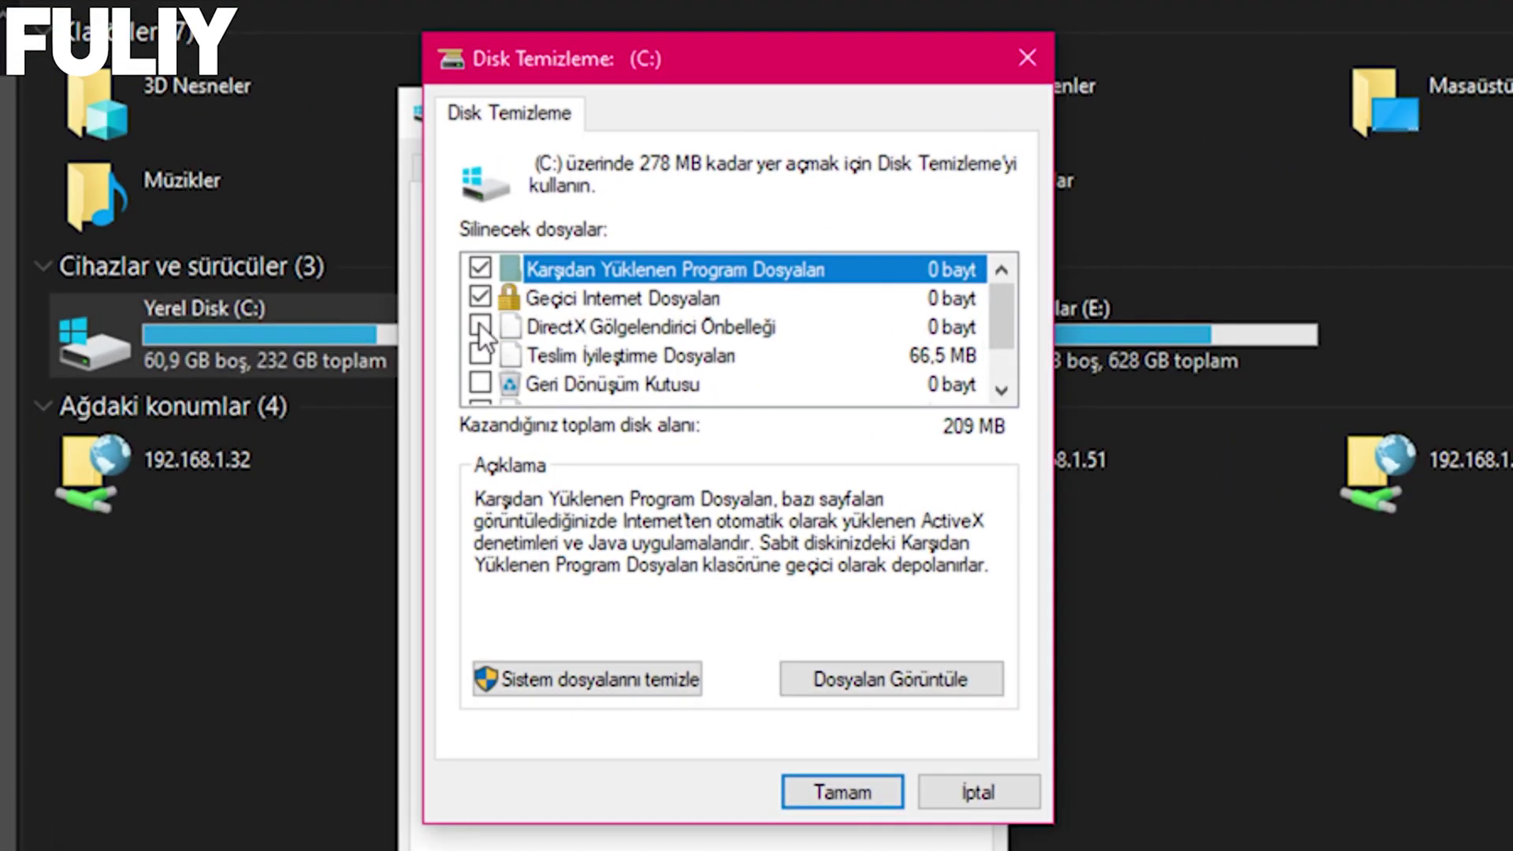
{"action": "left_click", "coordinate": [480, 355]}
{"action": "scroll", "coordinate": [496, 339], "scroll_direction": "down", "scroll_amount": 1}
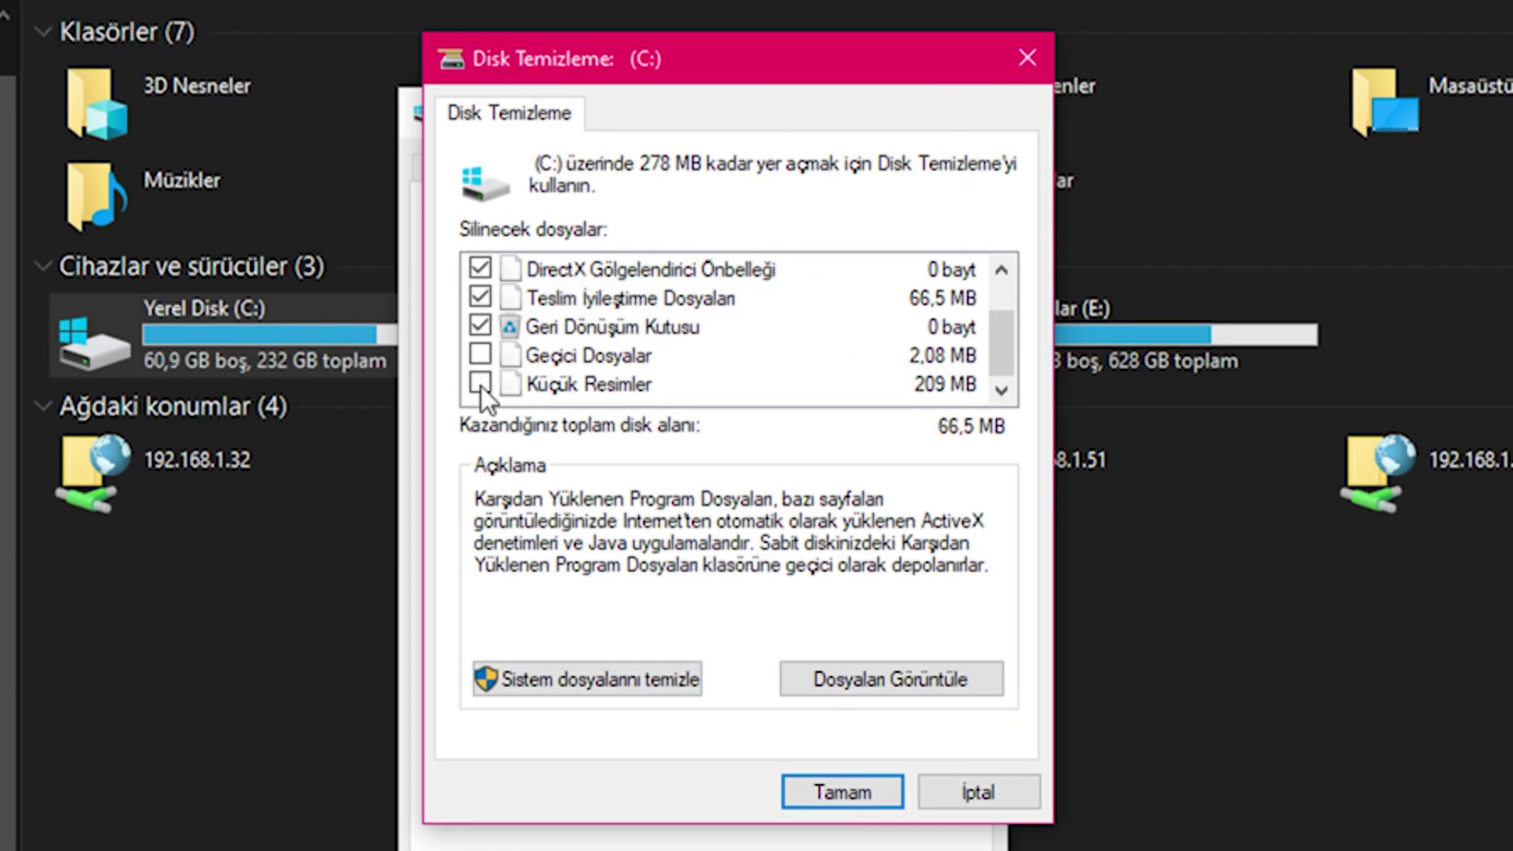
{"action": "left_click", "coordinate": [849, 795]}
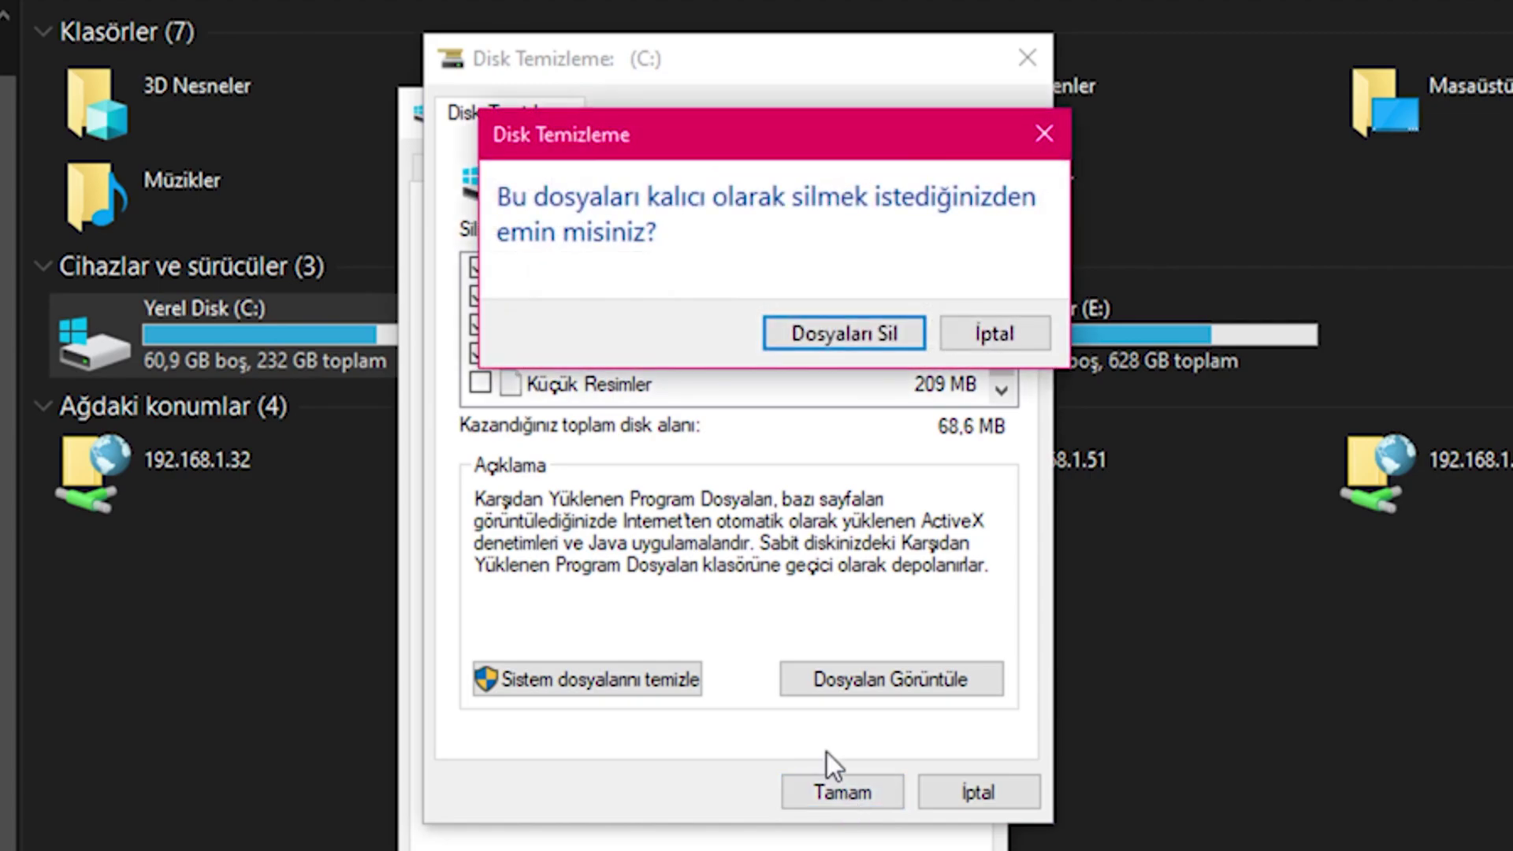
{"action": "left_click", "coordinate": [827, 340]}
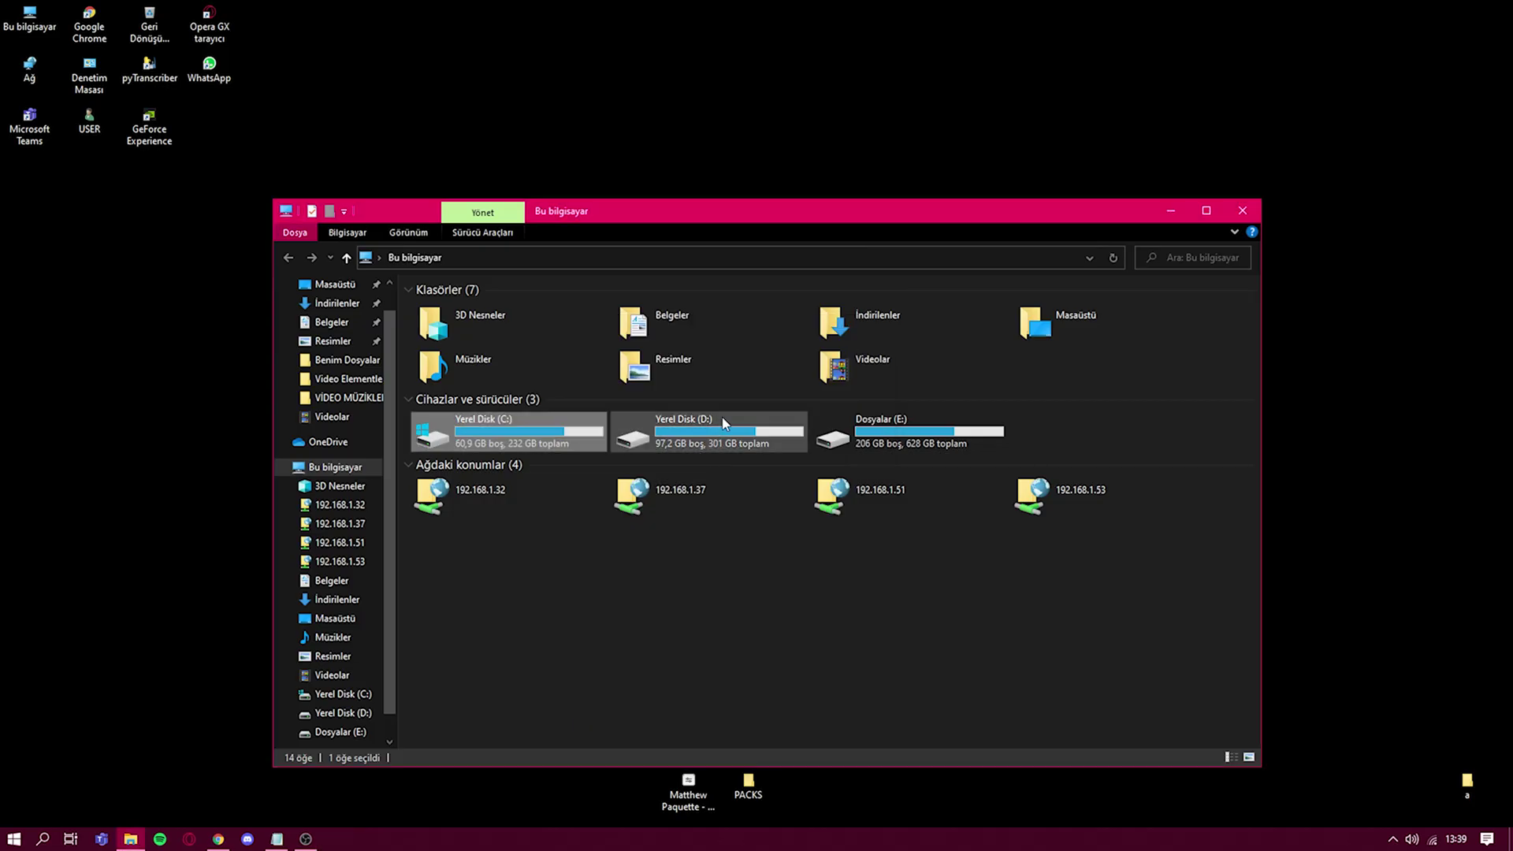
View the properties of Yerel Disk (D:) and close them.
{"action": "right_click", "coordinate": [721, 419]}
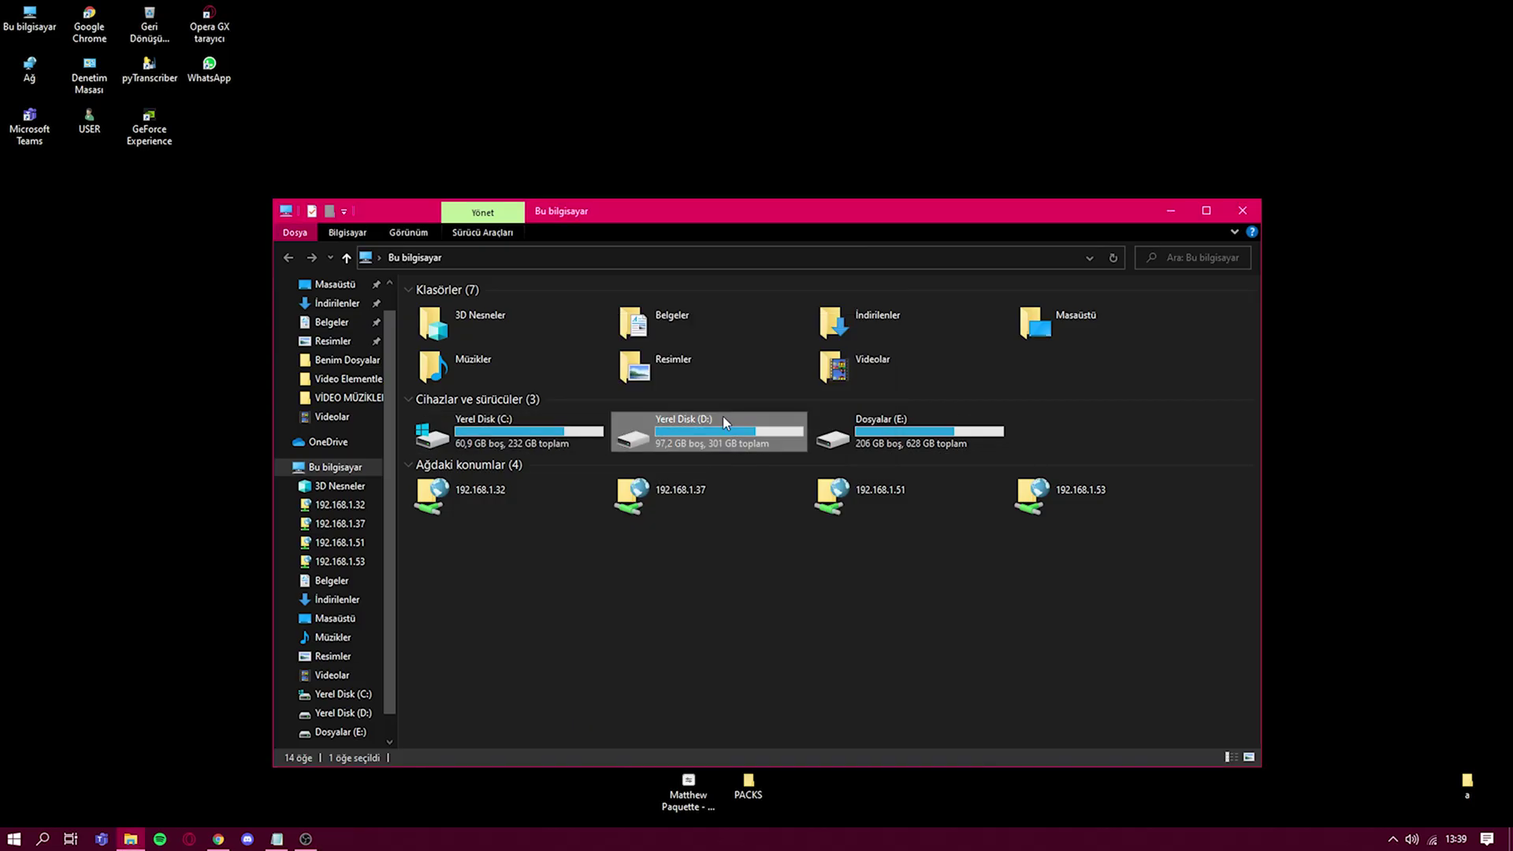
{"action": "left_click", "coordinate": [763, 754]}
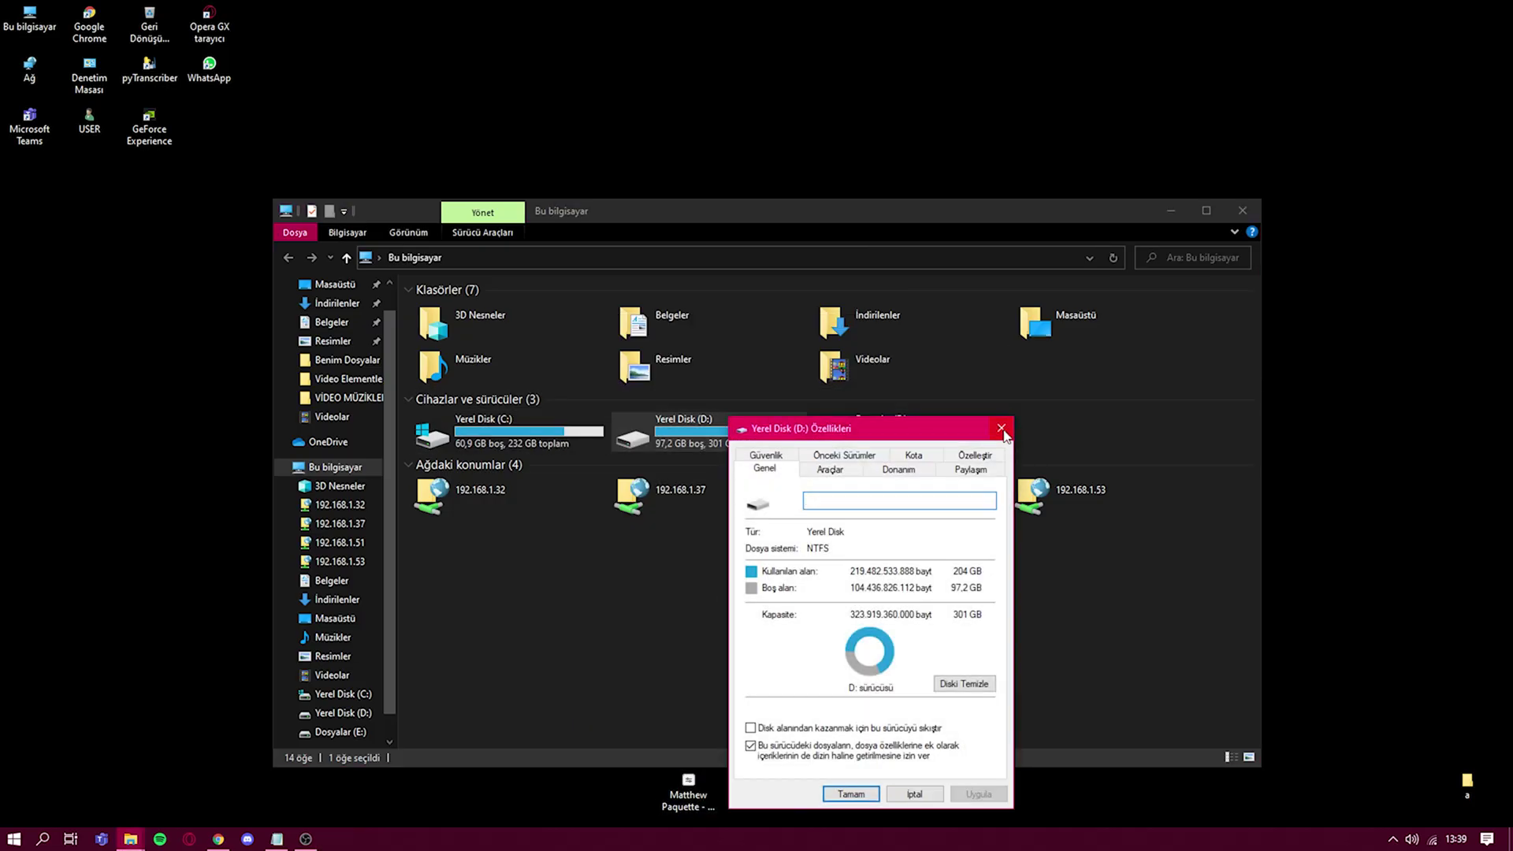
{"action": "left_click", "coordinate": [1001, 429]}
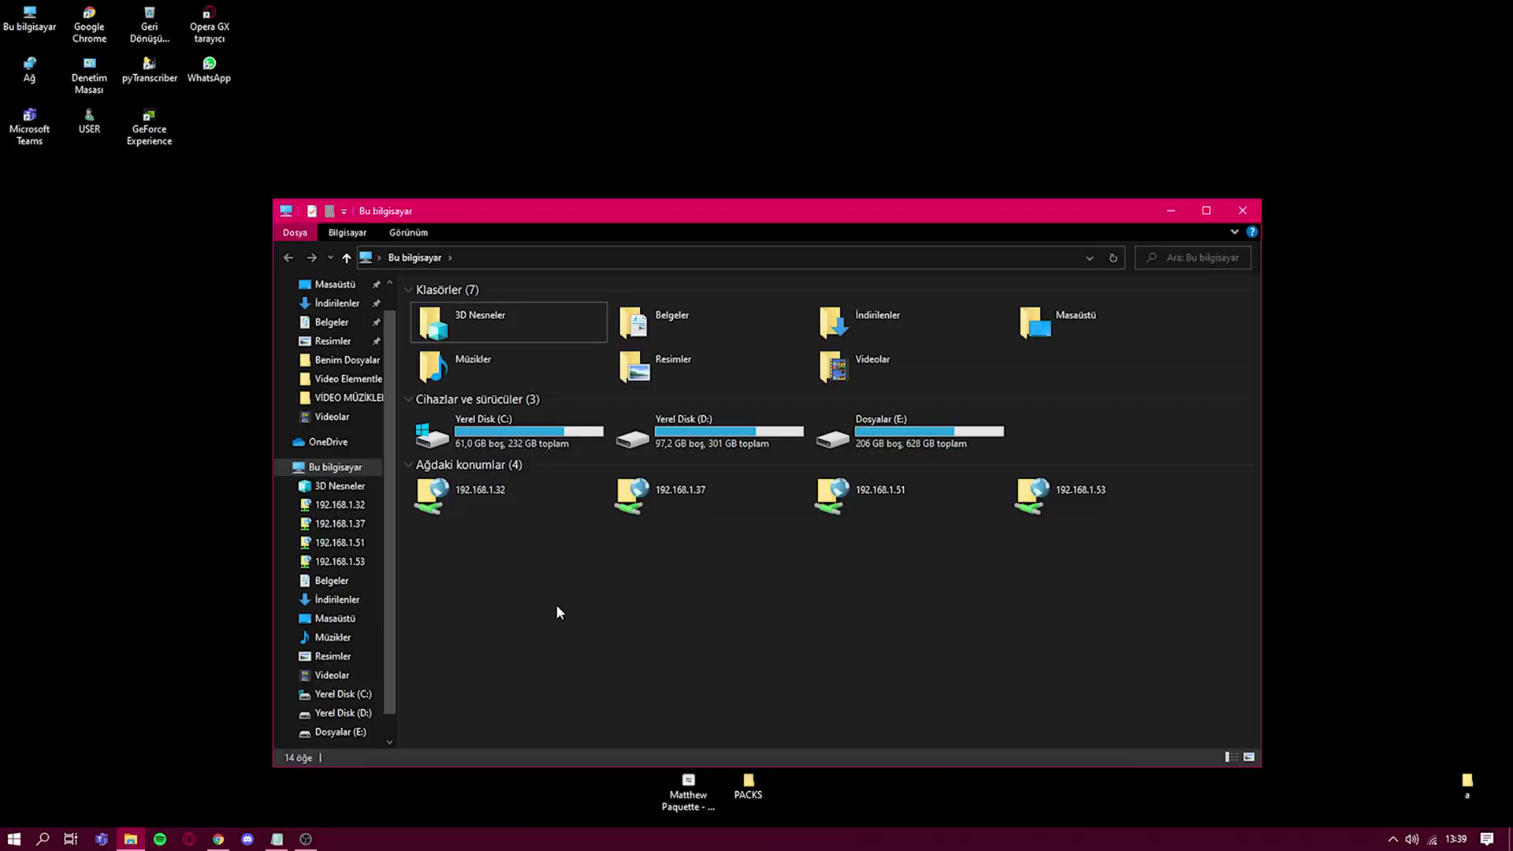
Reopen the properties of Yerel Disk (C:) and launch the drive optimization tool.
{"action": "right_click", "coordinate": [536, 449]}
{"action": "left_click", "coordinate": [585, 759]}
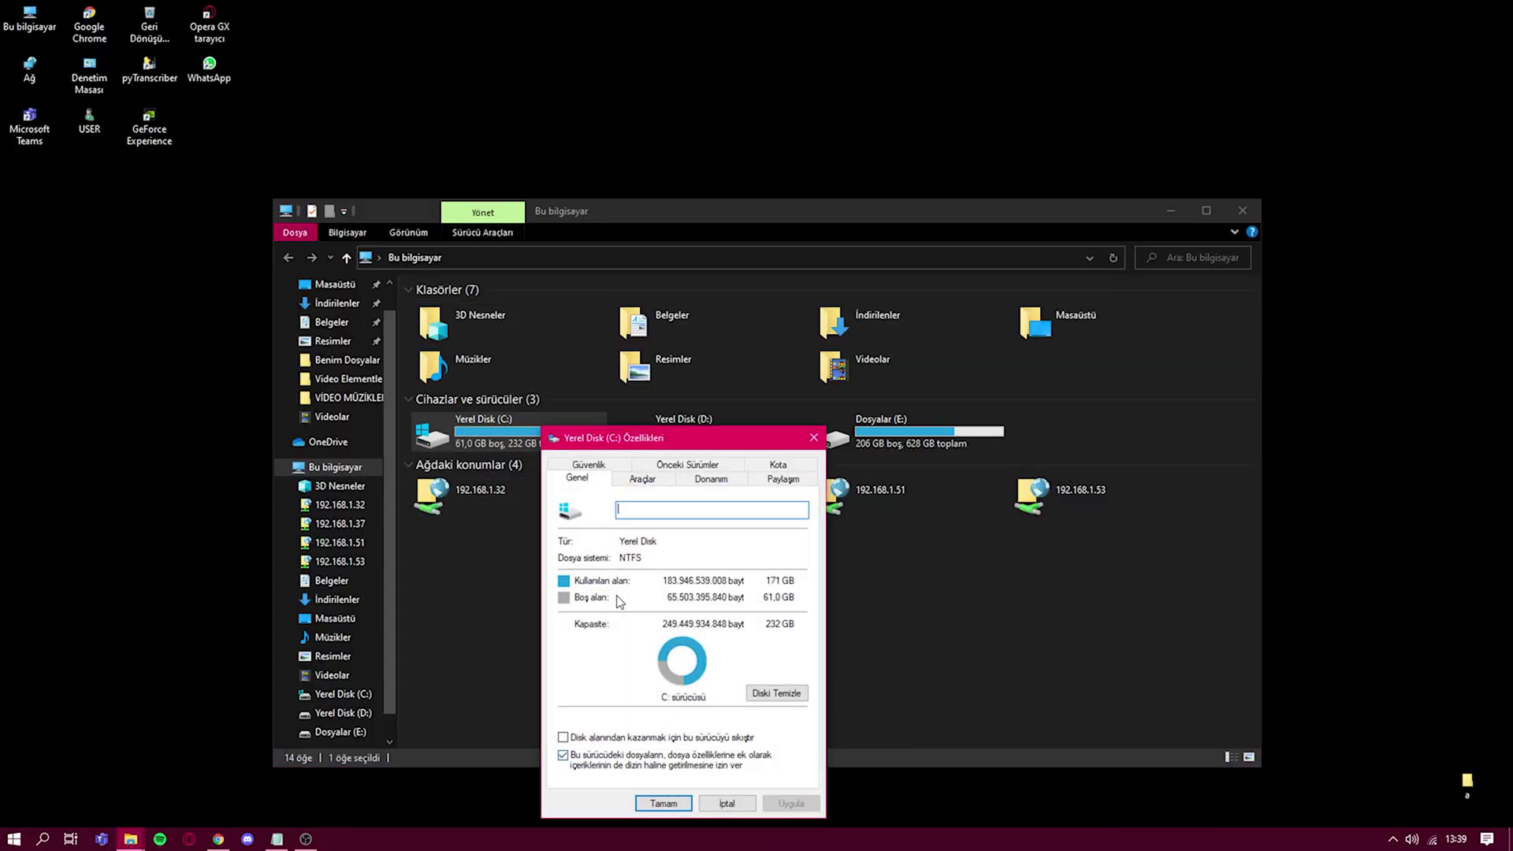
{"action": "left_click", "coordinate": [642, 479]}
{"action": "left_click", "coordinate": [730, 630]}
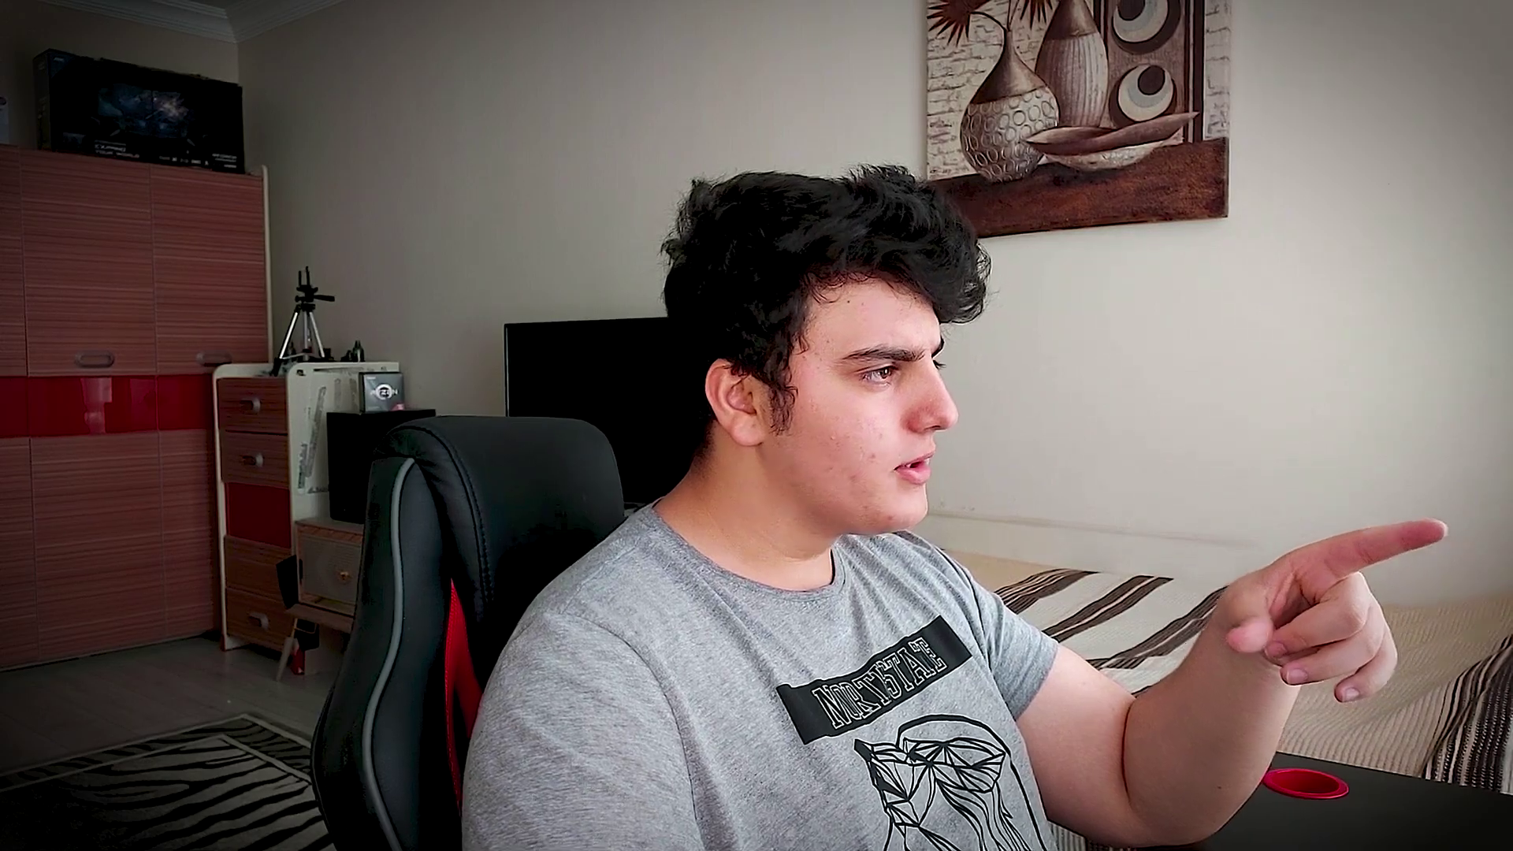
Optimize drives C: and D:, and close the optimization and drive properties windows.
{"action": "left_click", "coordinate": [574, 382]}
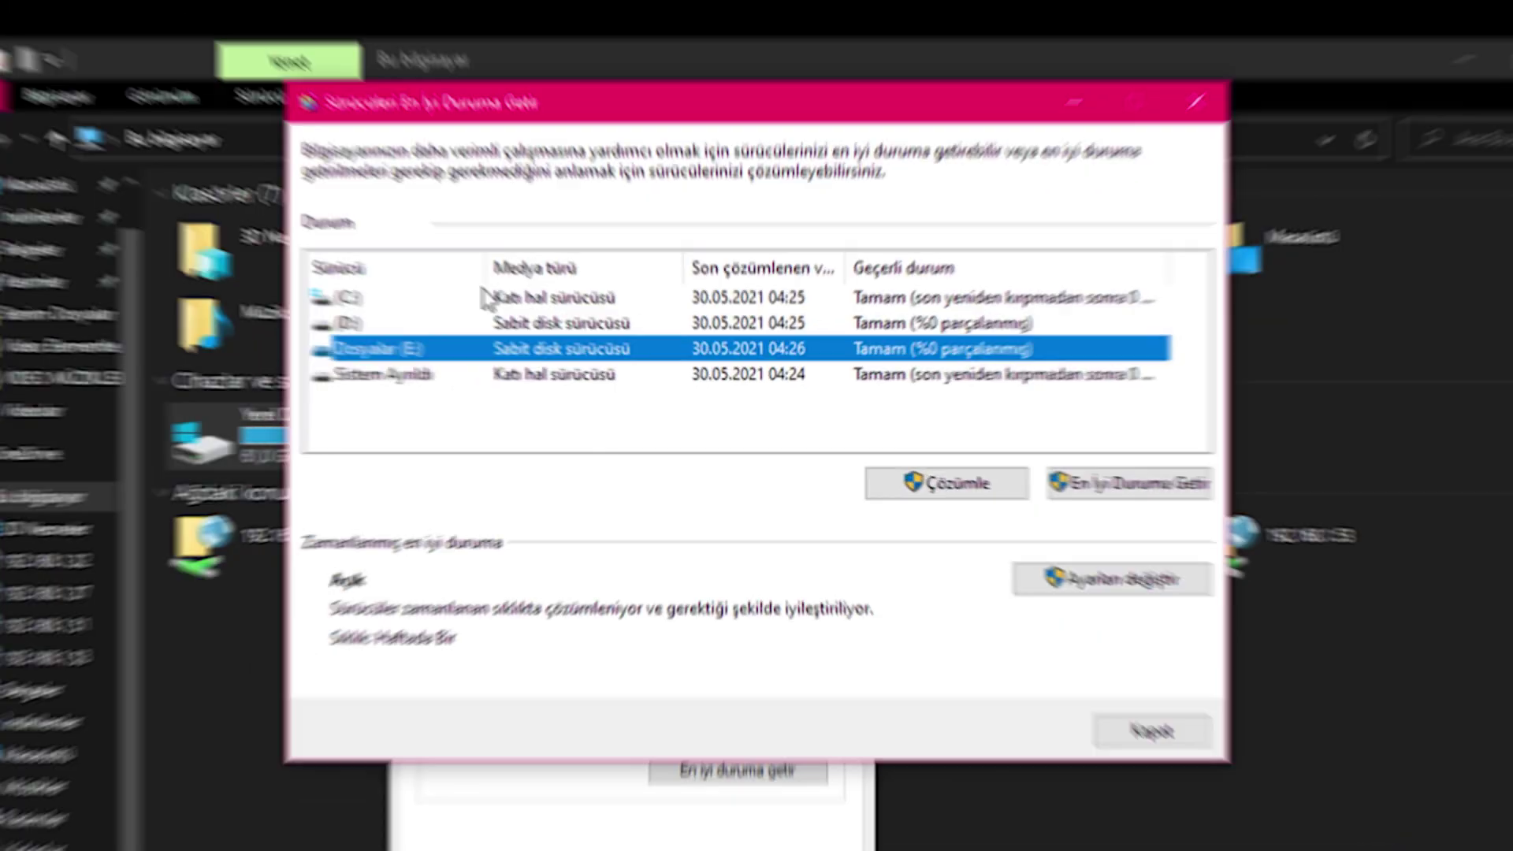
{"action": "left_click", "coordinate": [608, 351]}
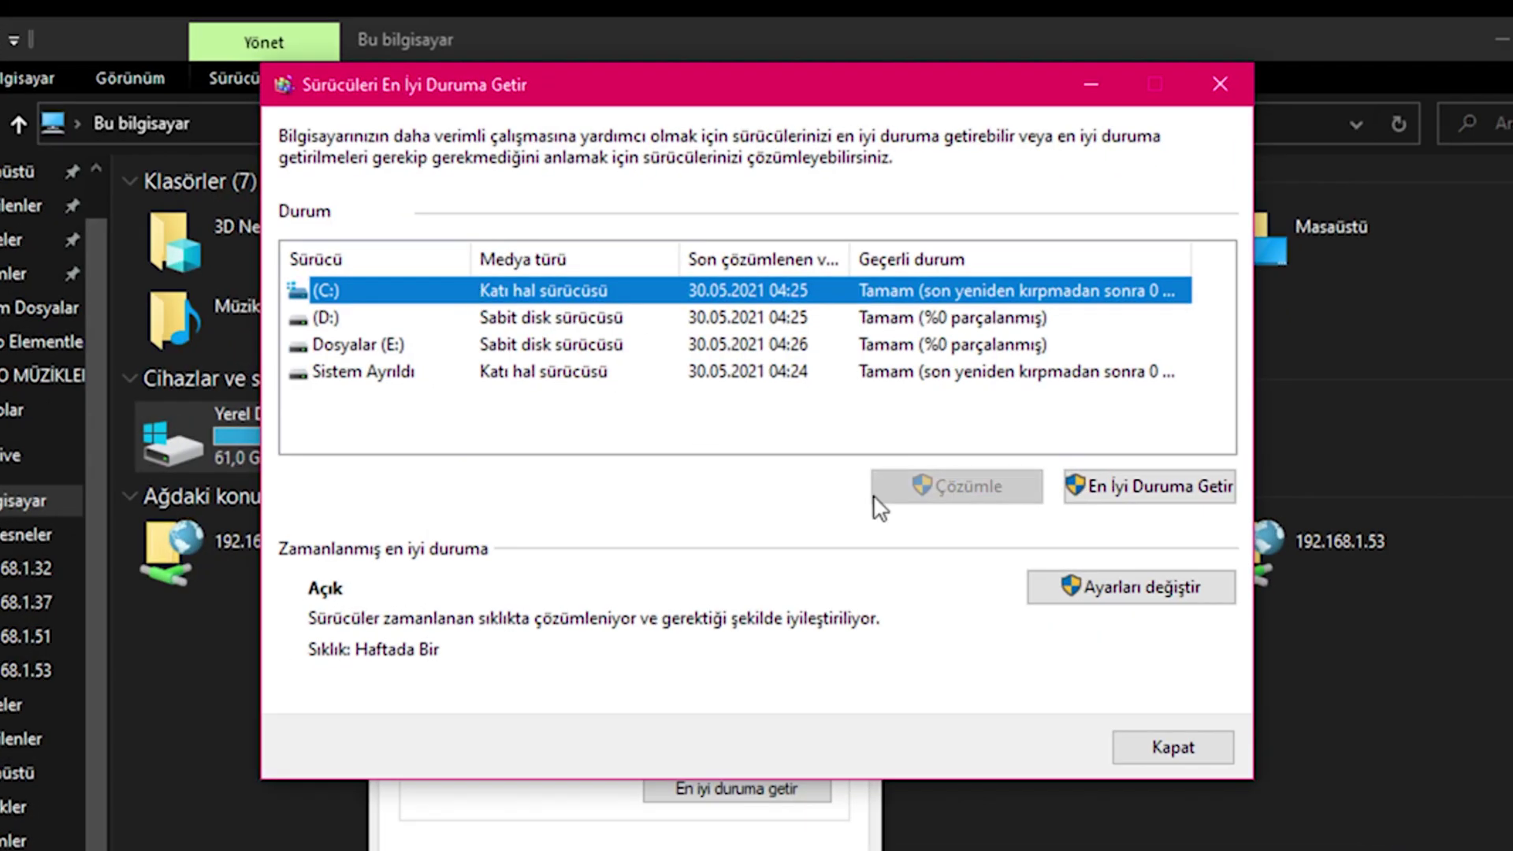
{"action": "left_click", "coordinate": [1122, 493]}
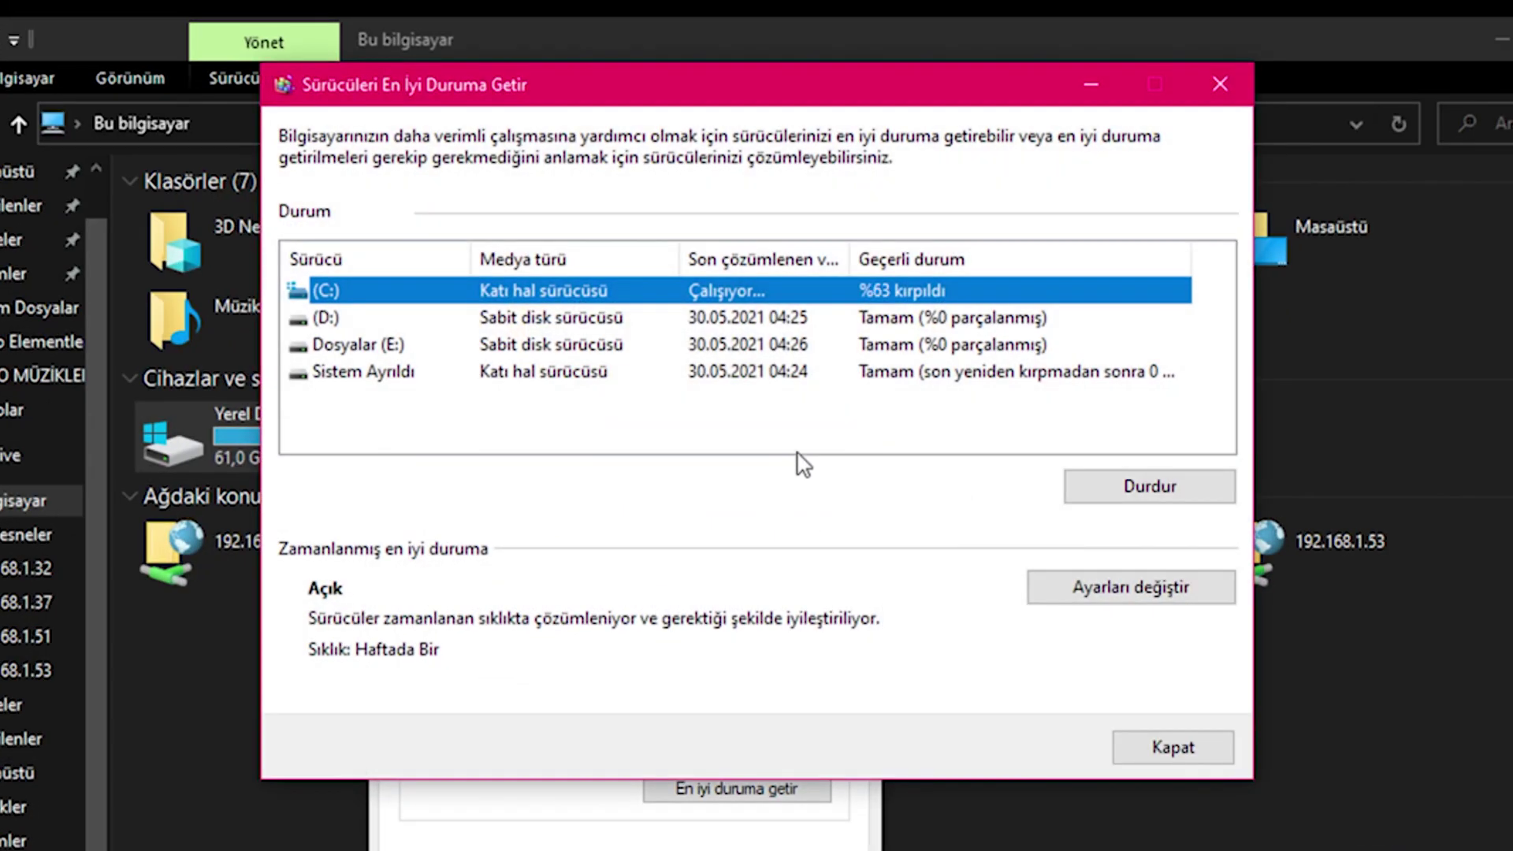
{"action": "left_click", "coordinate": [451, 315]}
{"action": "left_click", "coordinate": [1142, 490]}
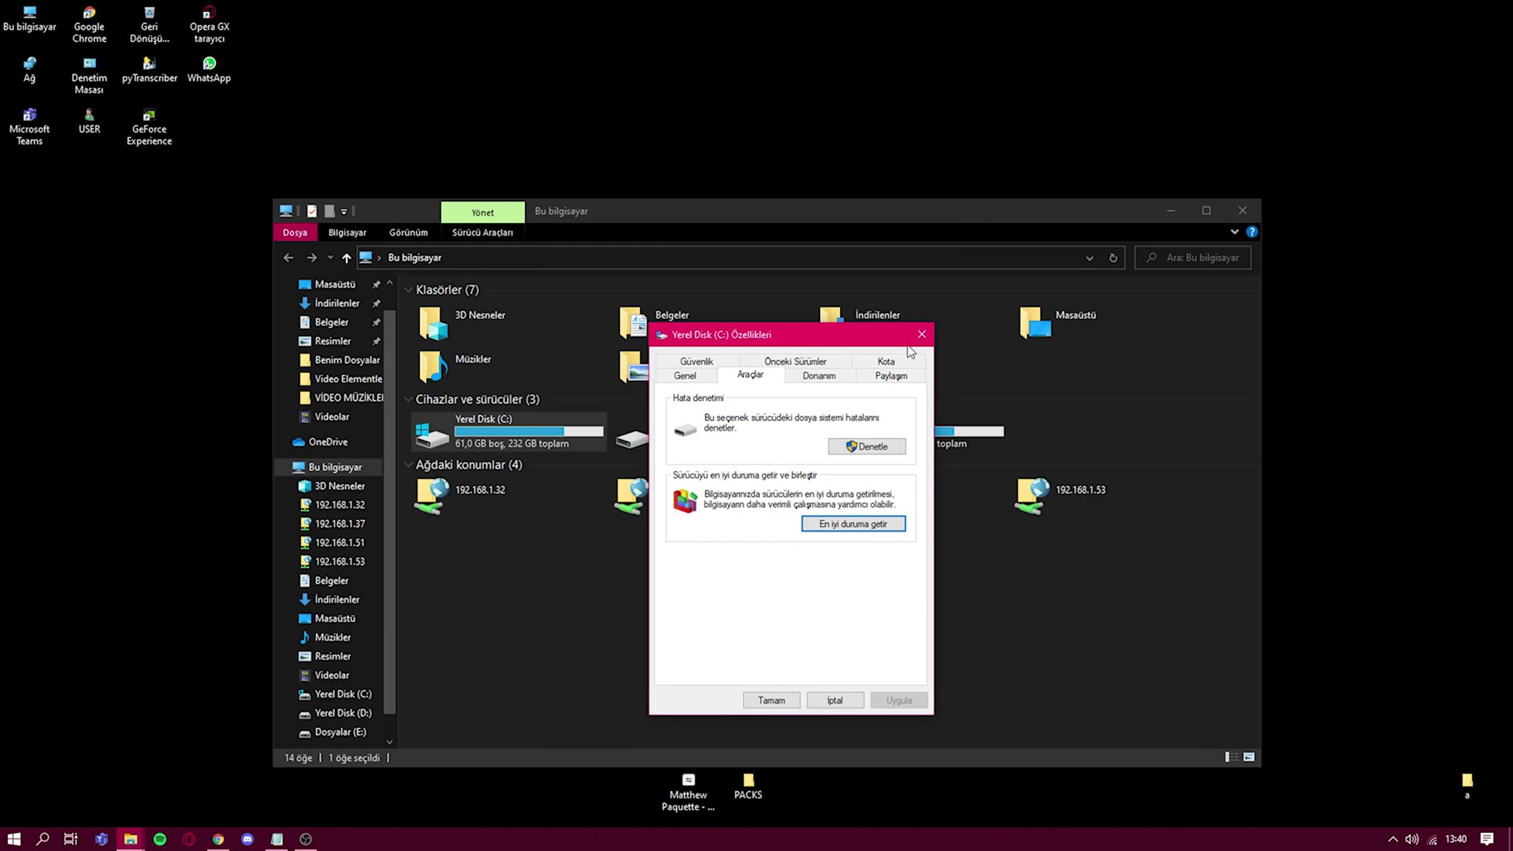
{"action": "left_click", "coordinate": [761, 698]}
{"action": "left_click", "coordinate": [775, 646]}
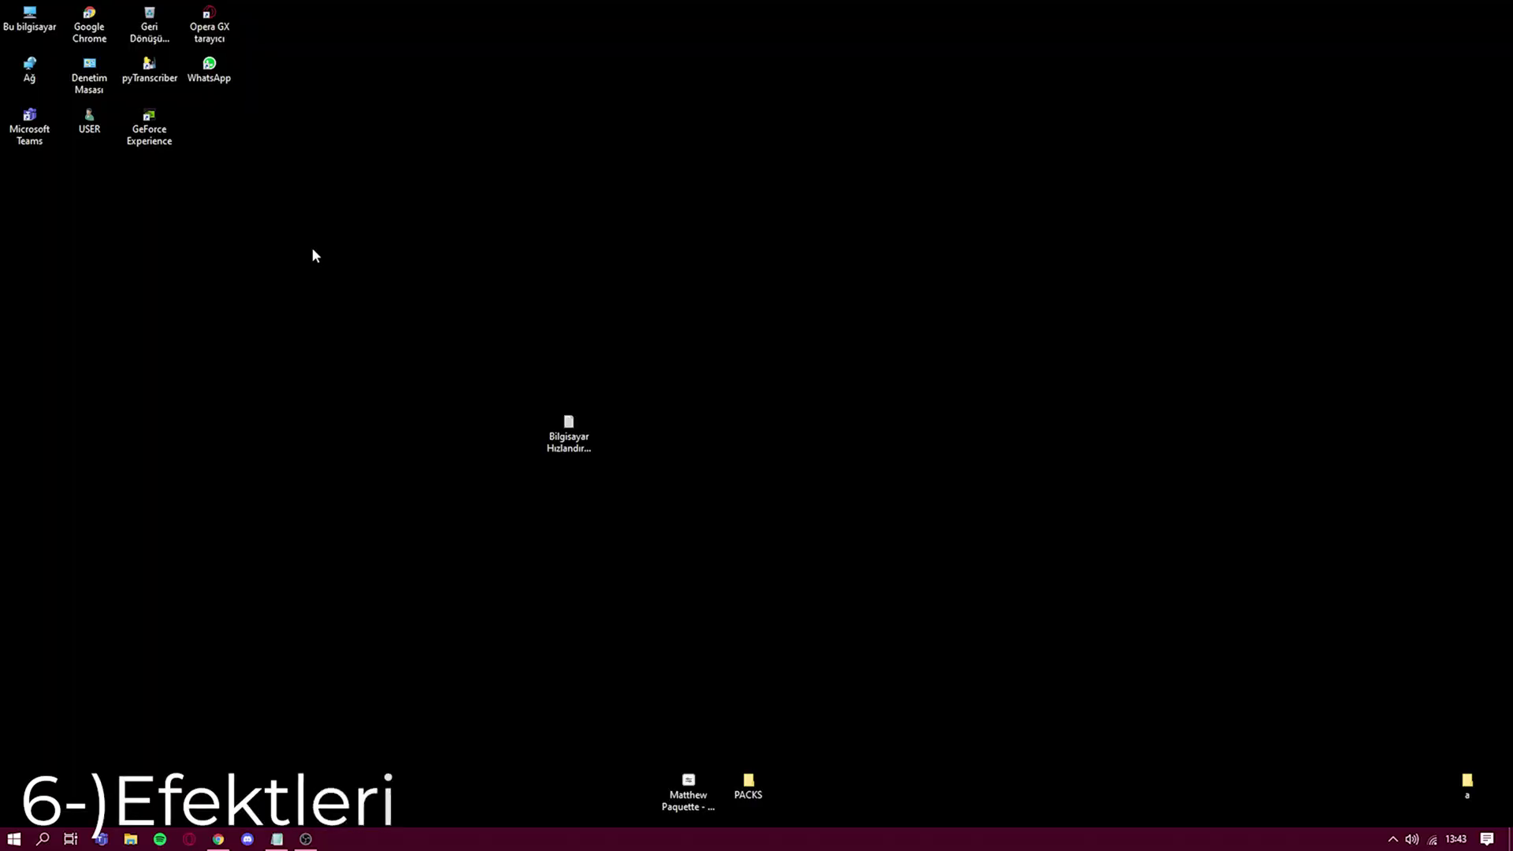
Open the advanced system settings from the System page under Sistem ve Güvenlik in the Control Panel.
{"action": "double_click", "coordinate": [89, 69]}
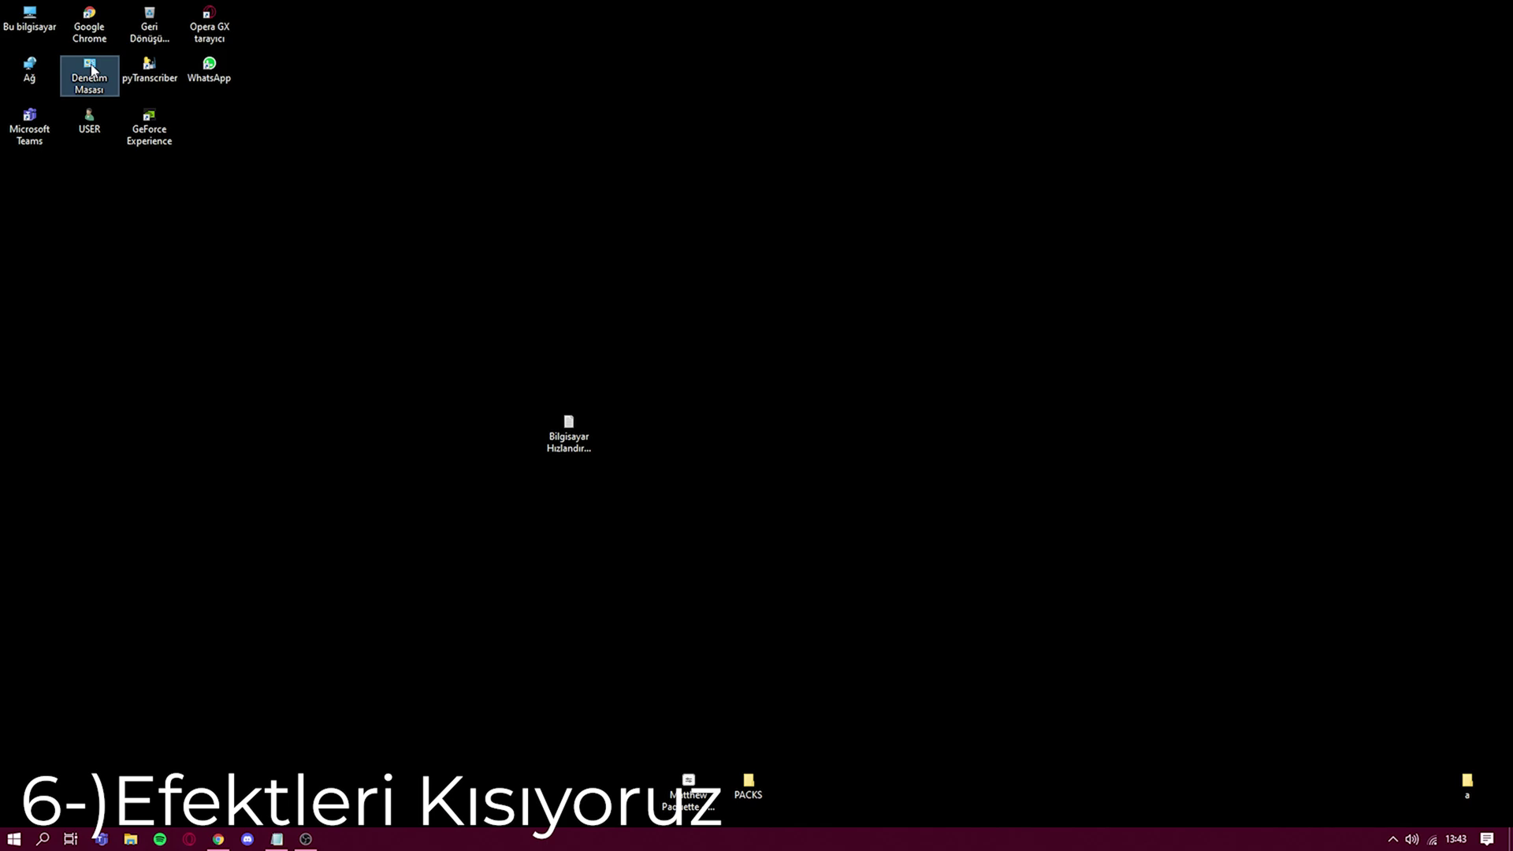
{"action": "left_click", "coordinate": [903, 374]}
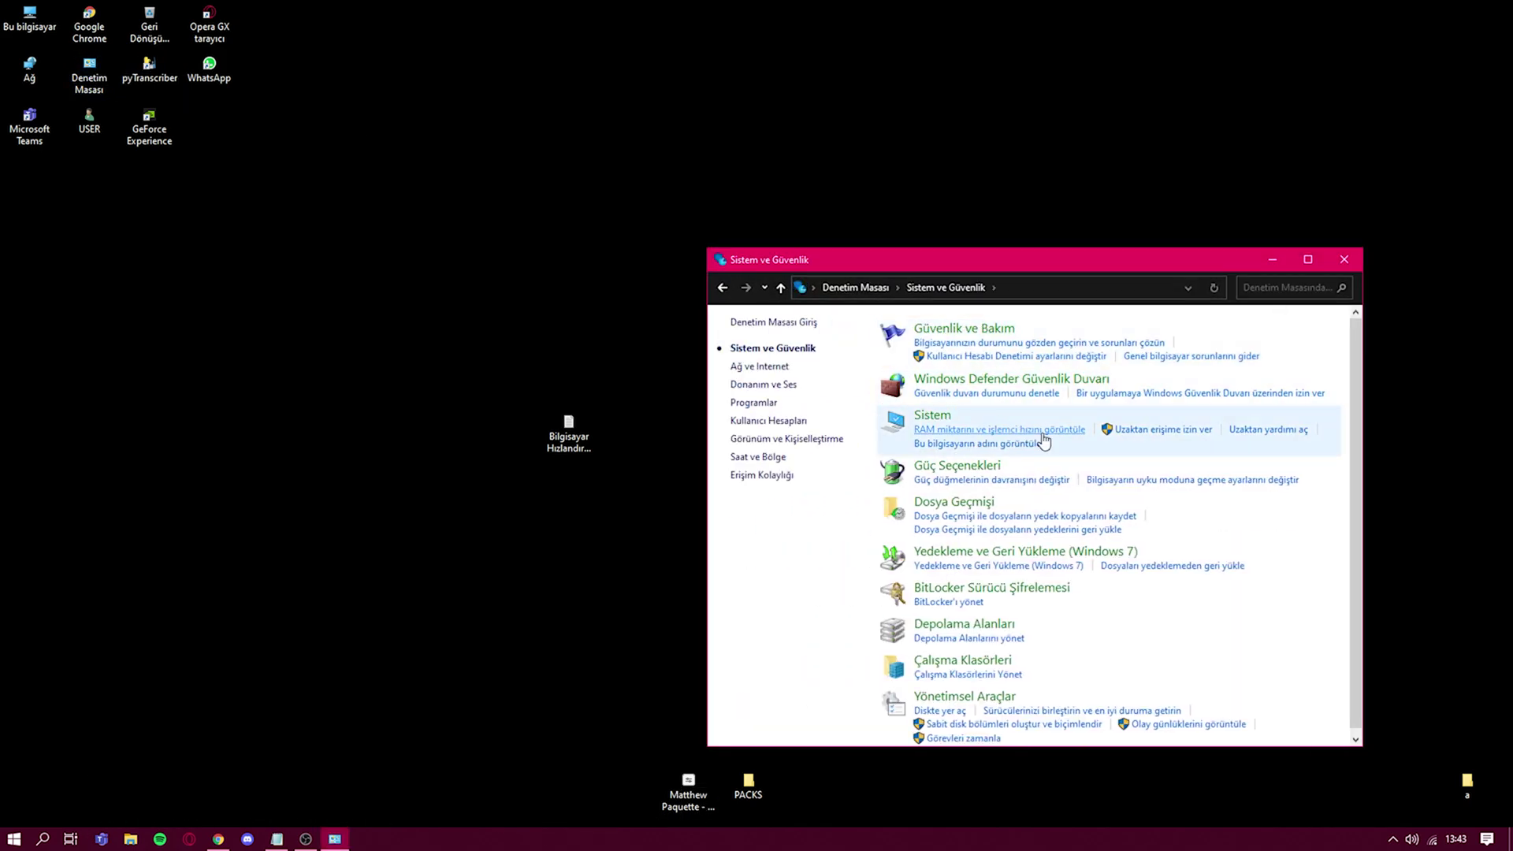
{"action": "scroll", "coordinate": [943, 418], "scroll_direction": "down", "scroll_amount": 1}
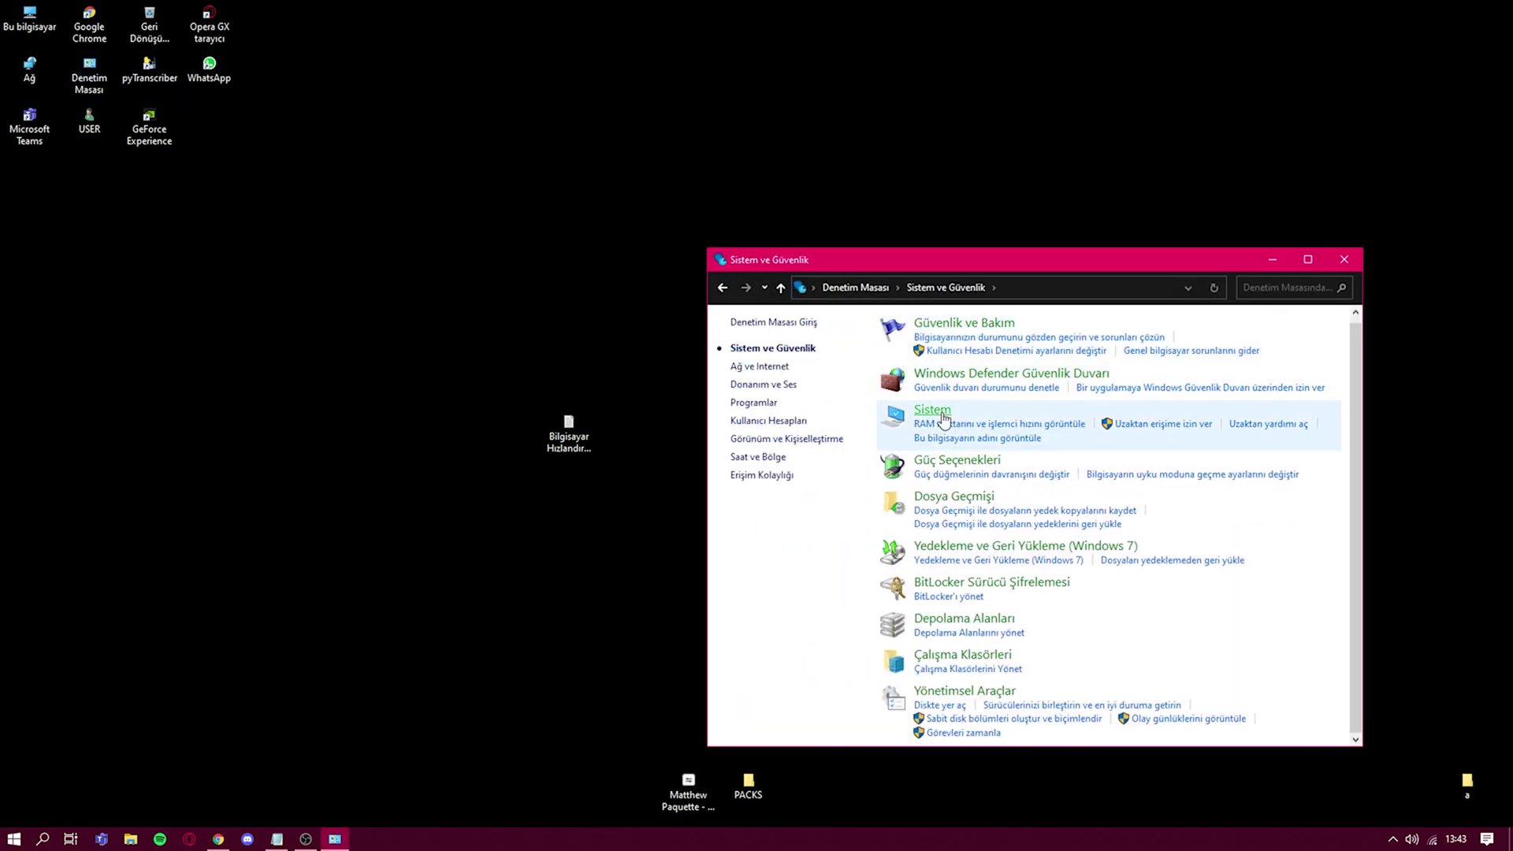
{"action": "left_click", "coordinate": [943, 417]}
{"action": "scroll", "coordinate": [771, 605], "scroll_direction": "down", "scroll_amount": 5}
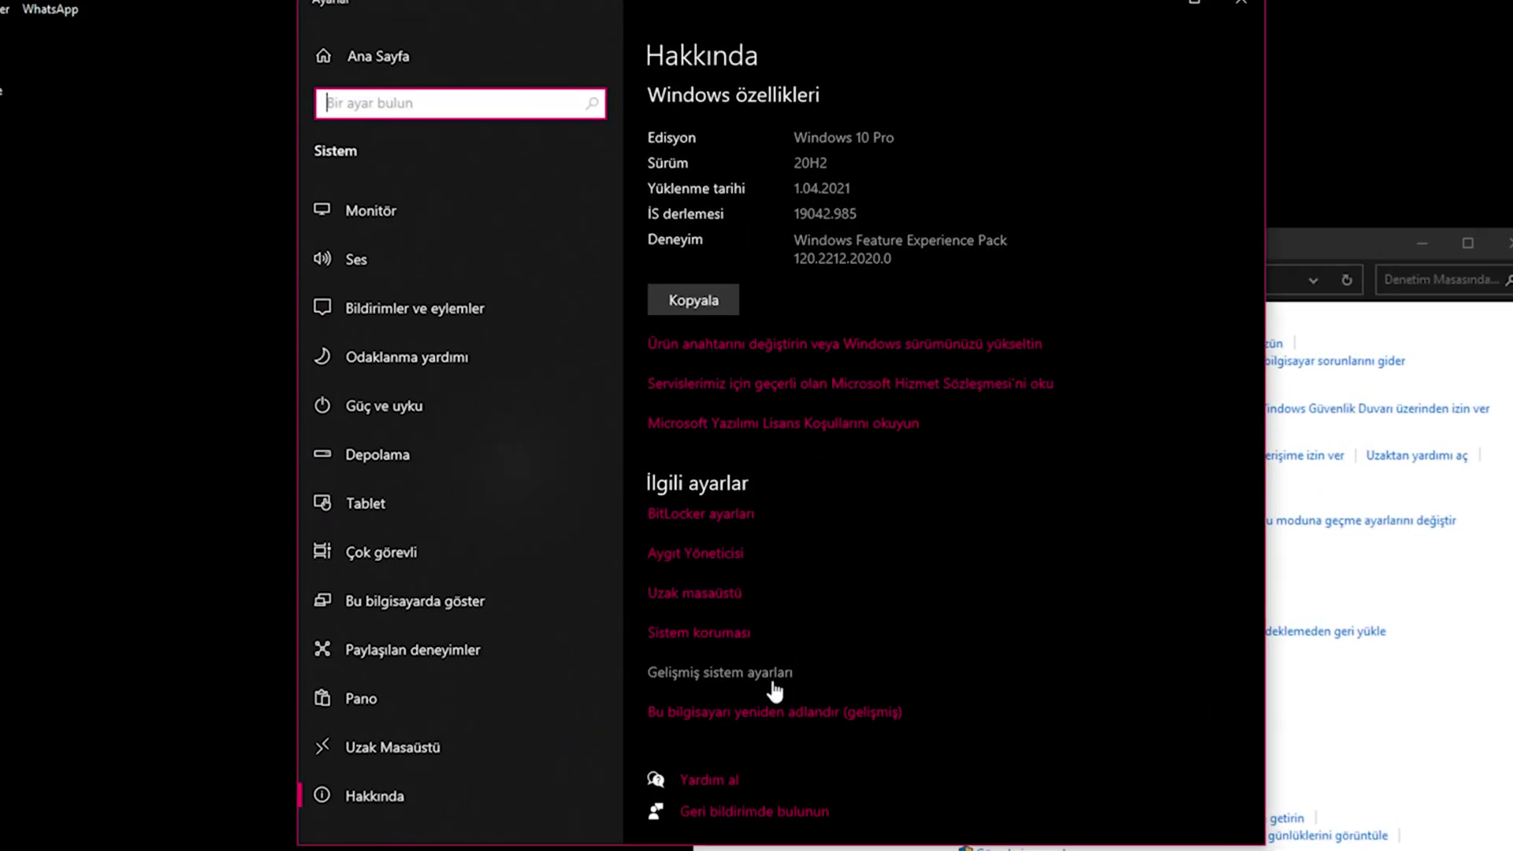
{"action": "left_click", "coordinate": [774, 690]}
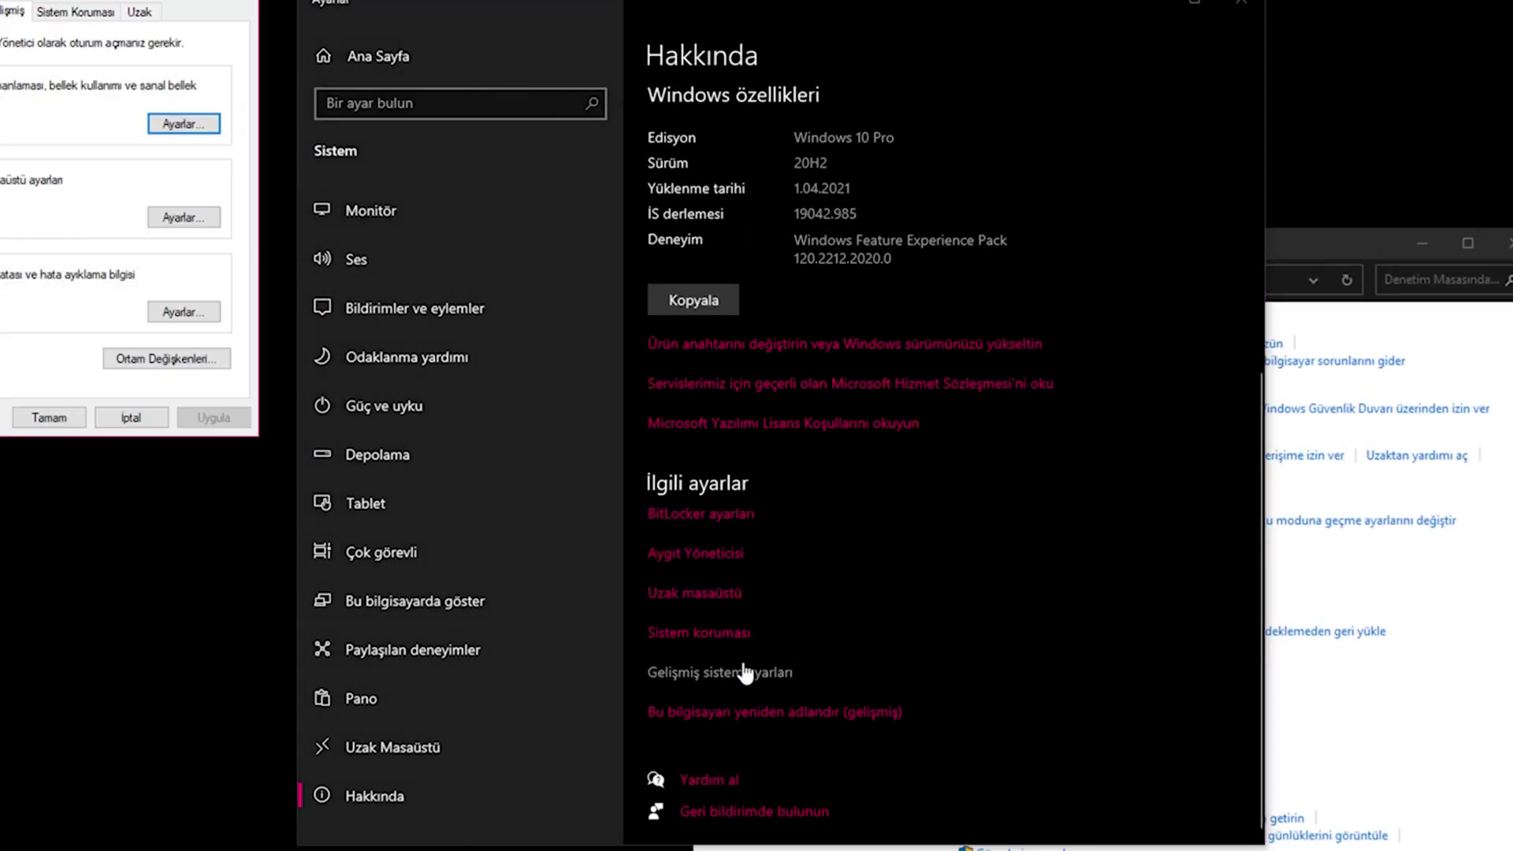
{"action": "left_click_drag", "start_coordinate": [95, 1], "coordinate": [895, 251]}
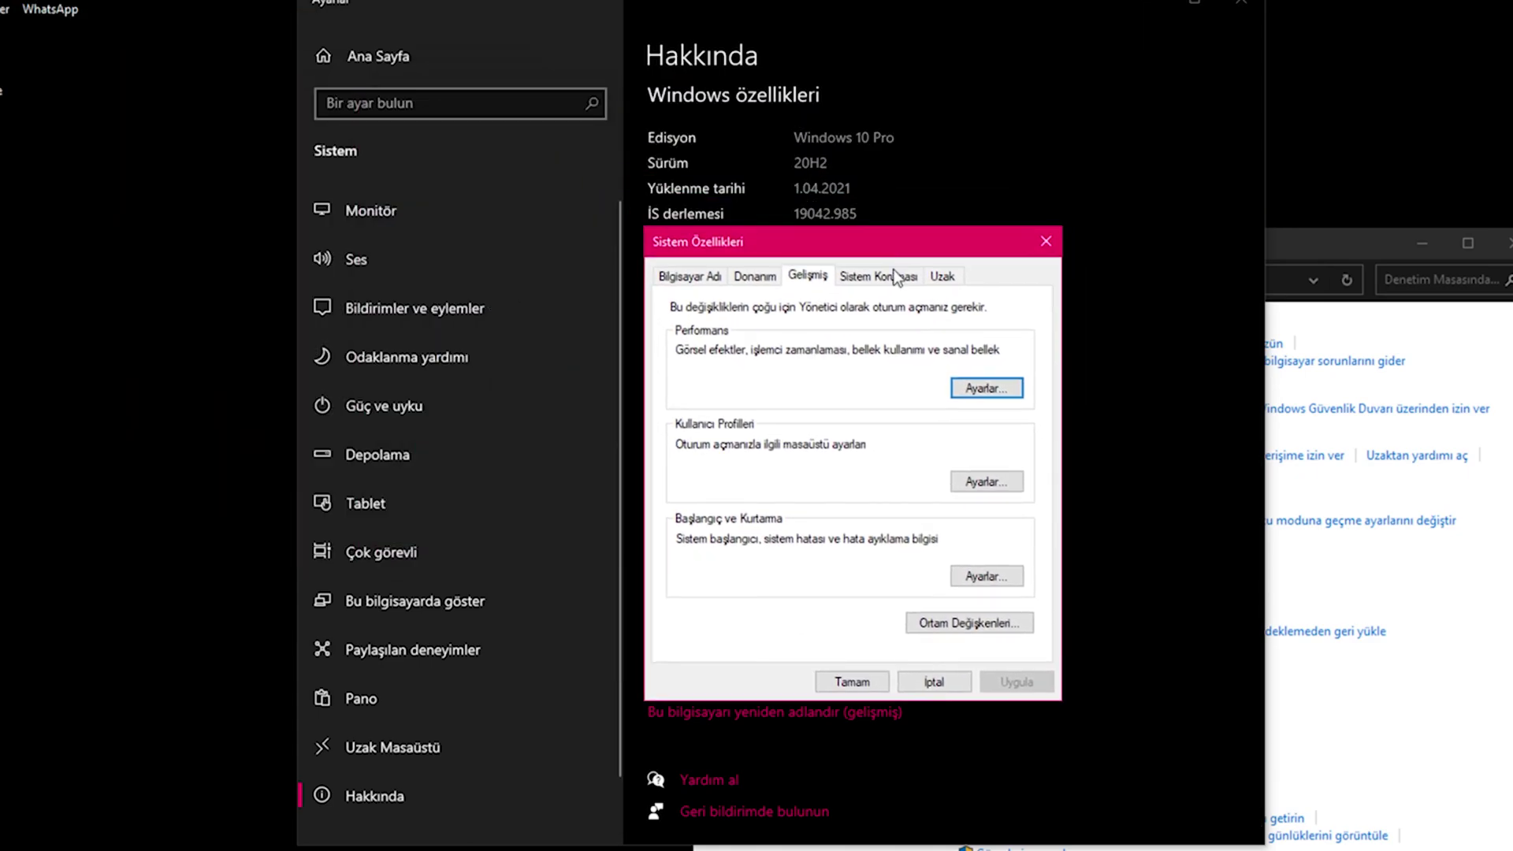
Set the performance visual effects to "En iyi performans için ayarla", apply the change and close the system properties.
{"action": "left_click", "coordinate": [688, 274]}
{"action": "left_click", "coordinate": [752, 276]}
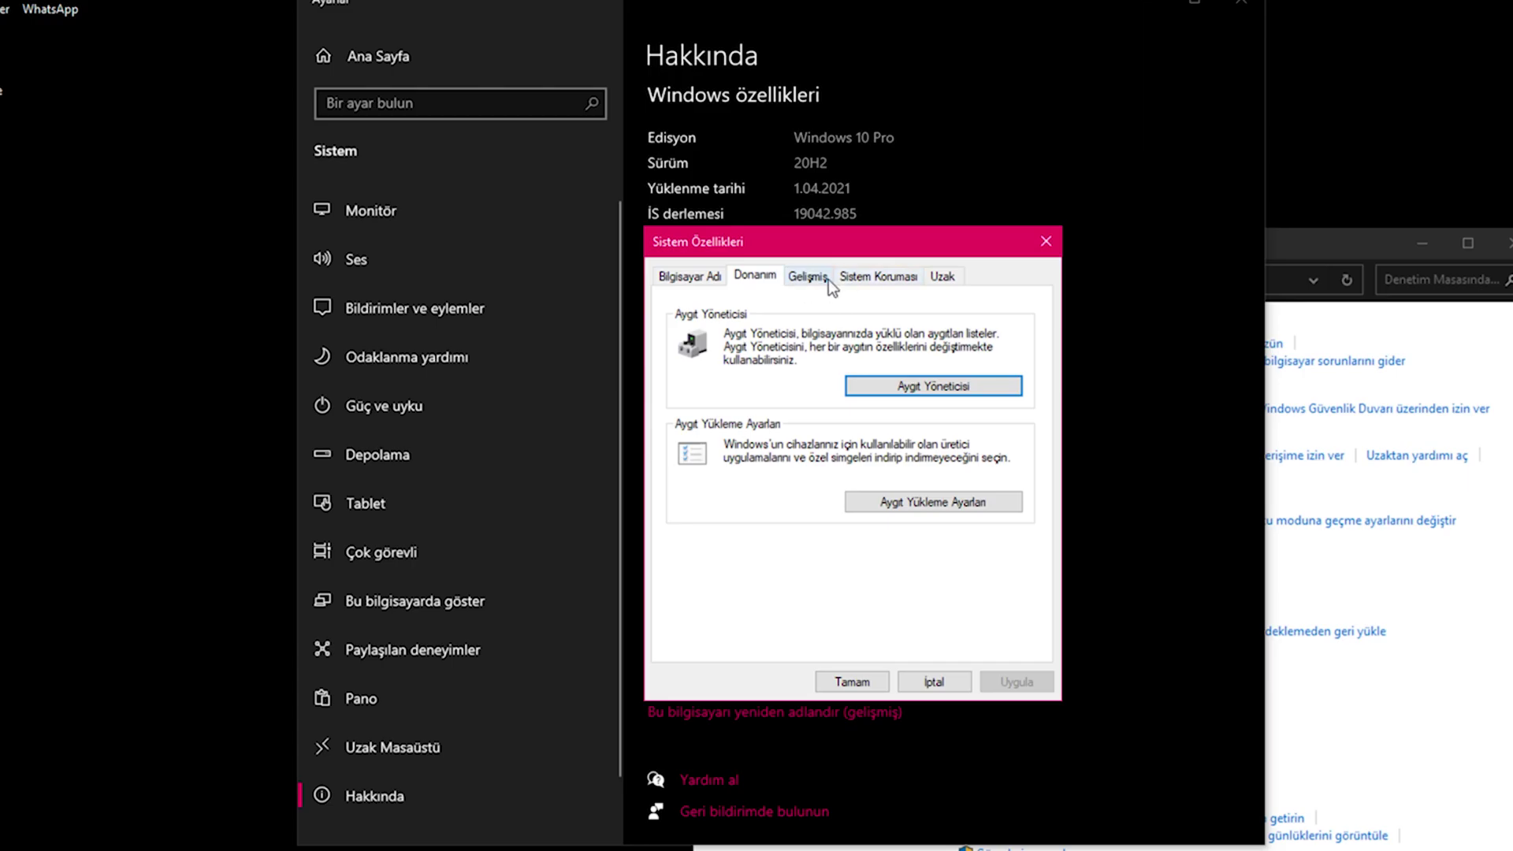
{"action": "left_click", "coordinate": [805, 277]}
{"action": "left_click", "coordinate": [978, 387]}
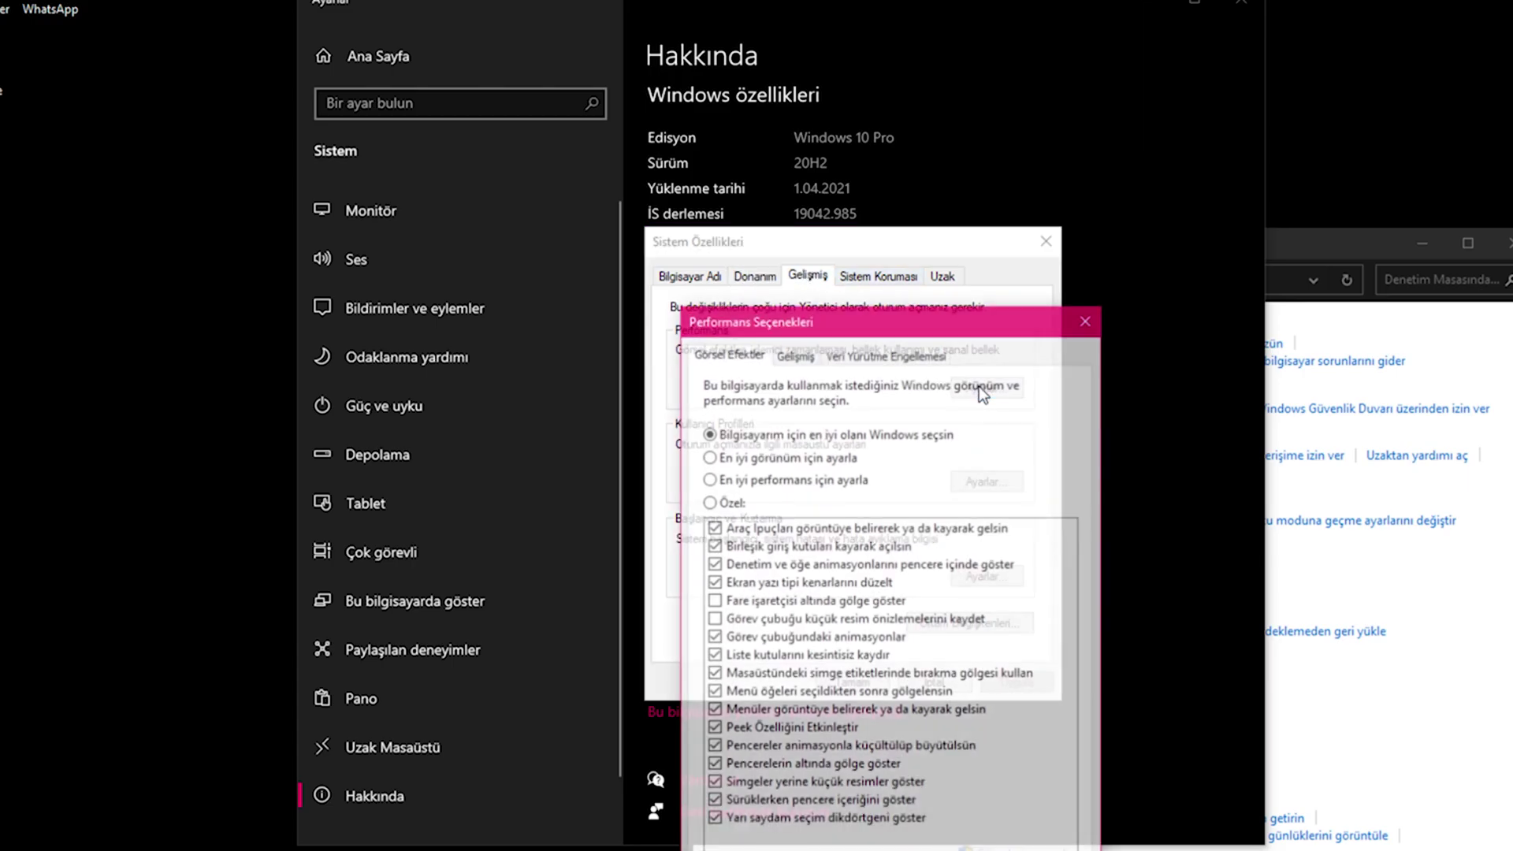
{"action": "left_click_drag", "start_coordinate": [890, 315], "coordinate": [898, 225]}
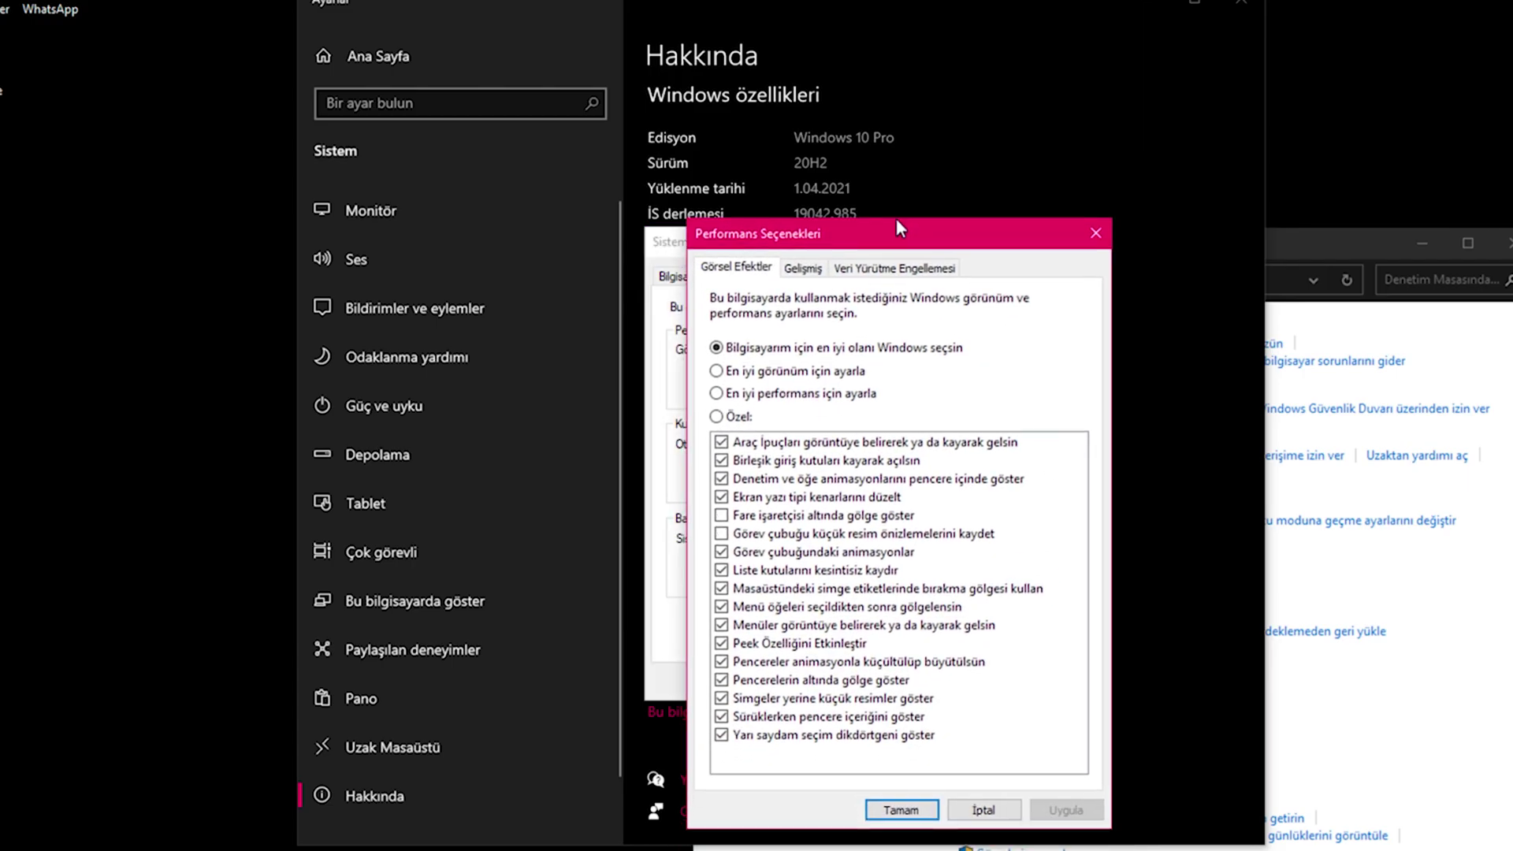
{"action": "left_click", "coordinate": [716, 388]}
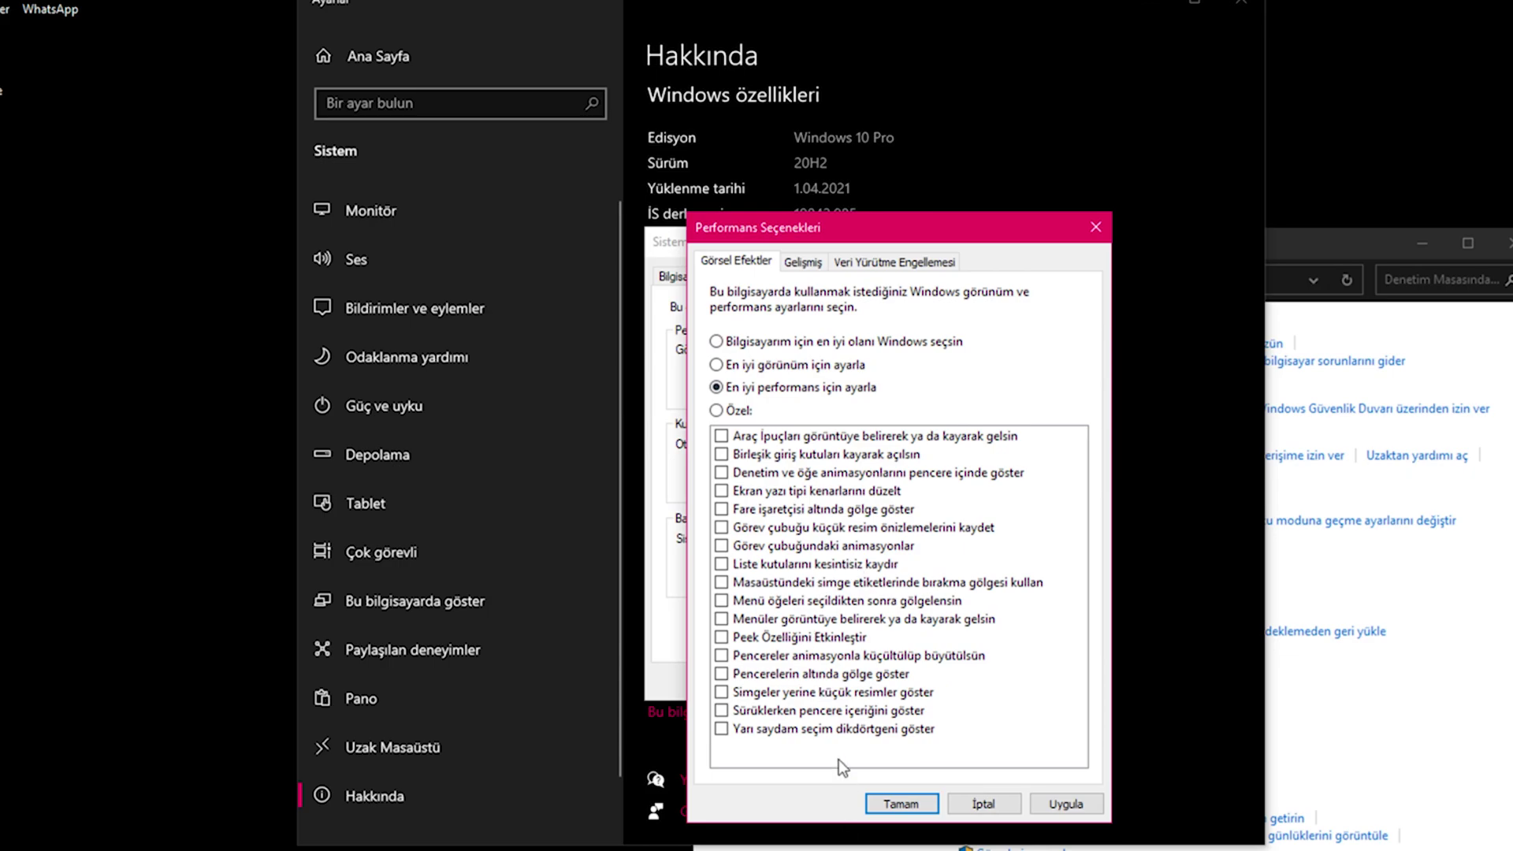
{"action": "left_click", "coordinate": [1056, 805]}
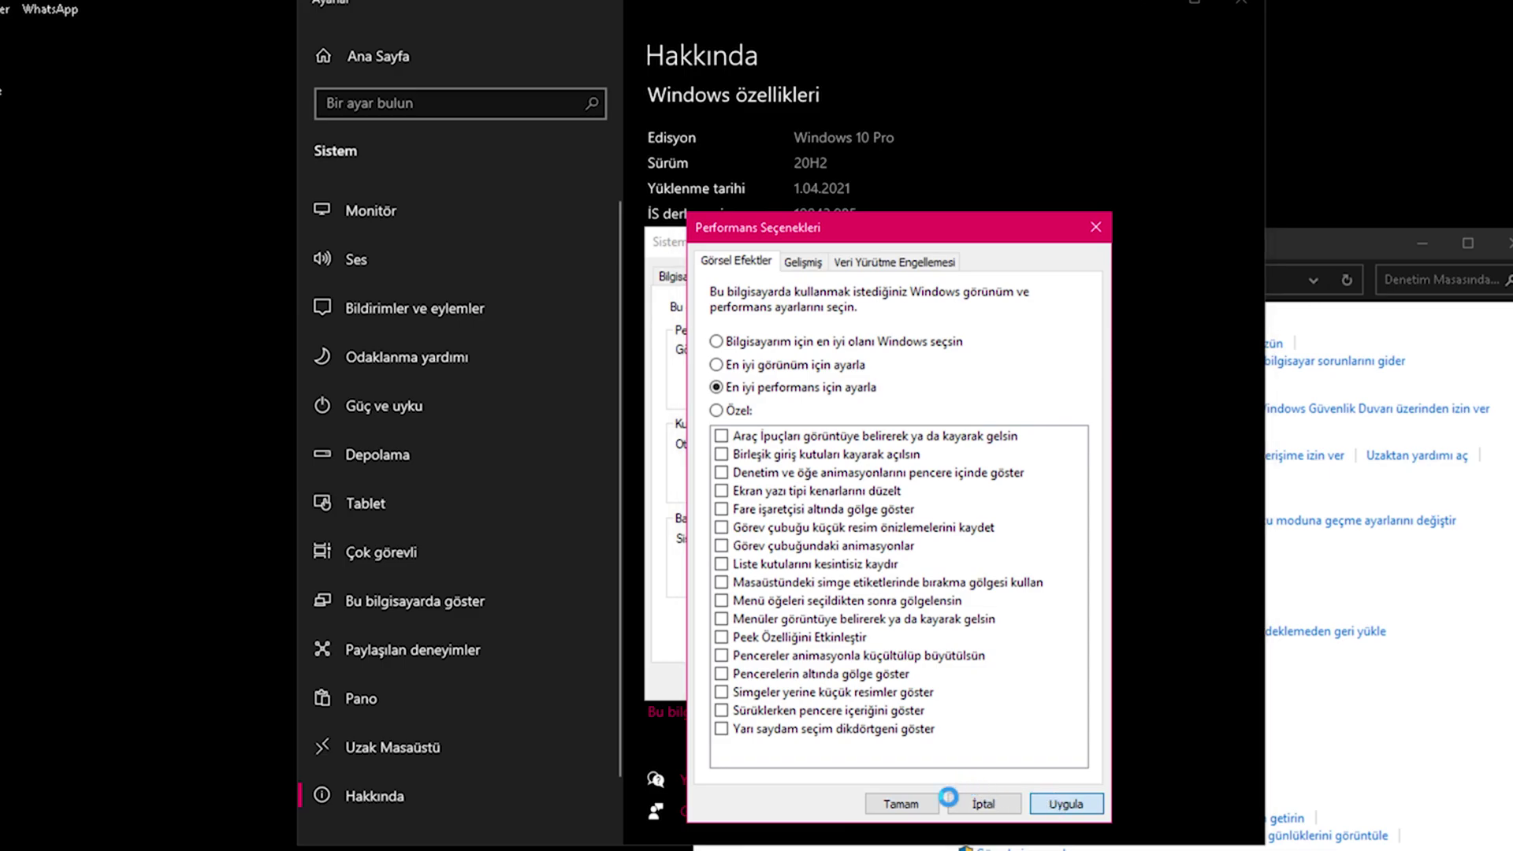
{"action": "left_click", "coordinate": [898, 803]}
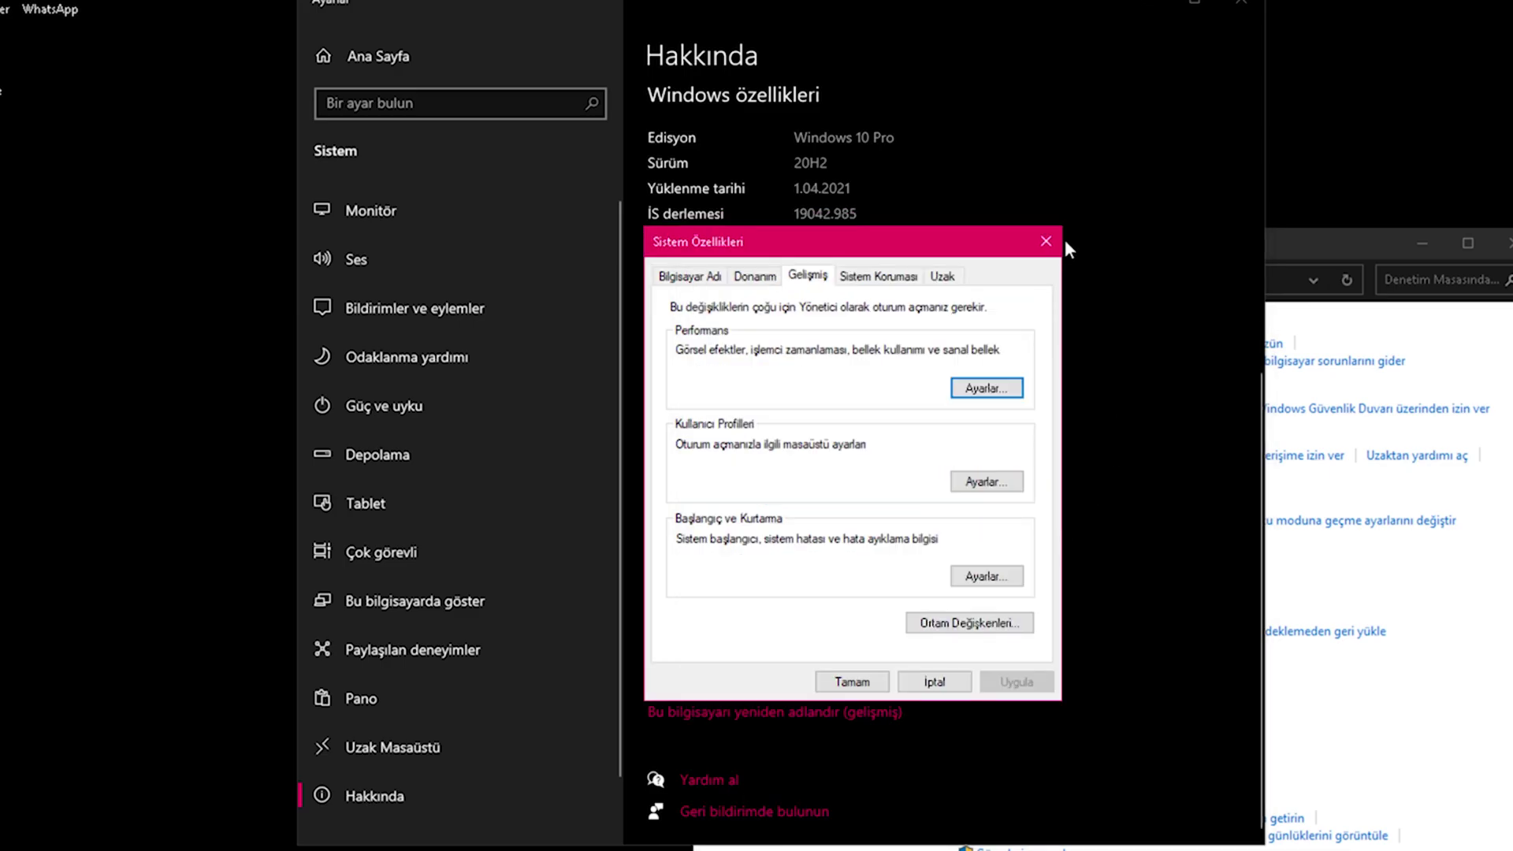
{"action": "left_click", "coordinate": [863, 677]}
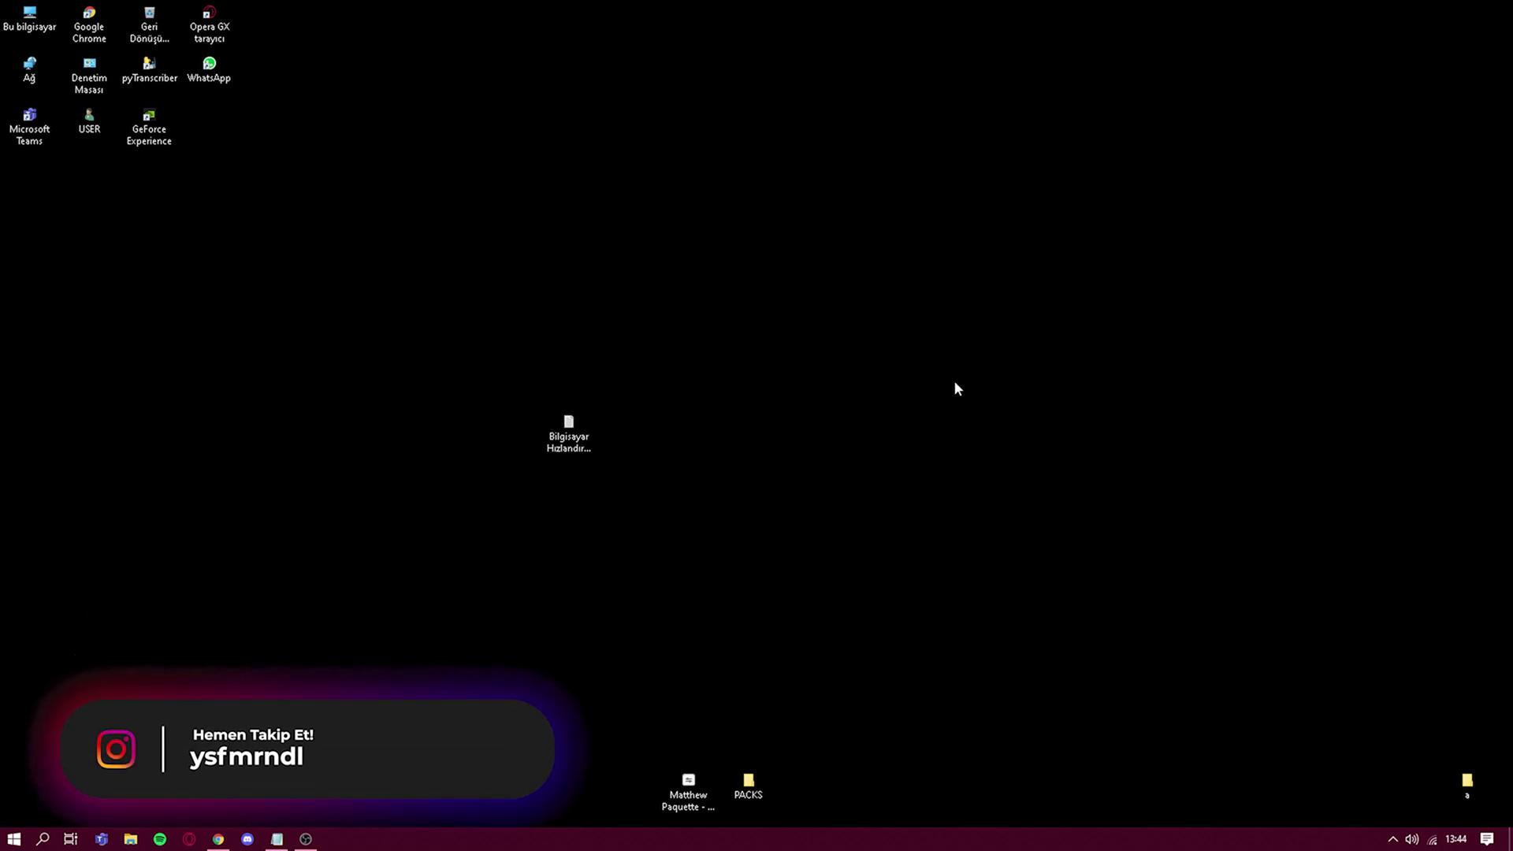
{"action": "right_click", "coordinate": [941, 838]}
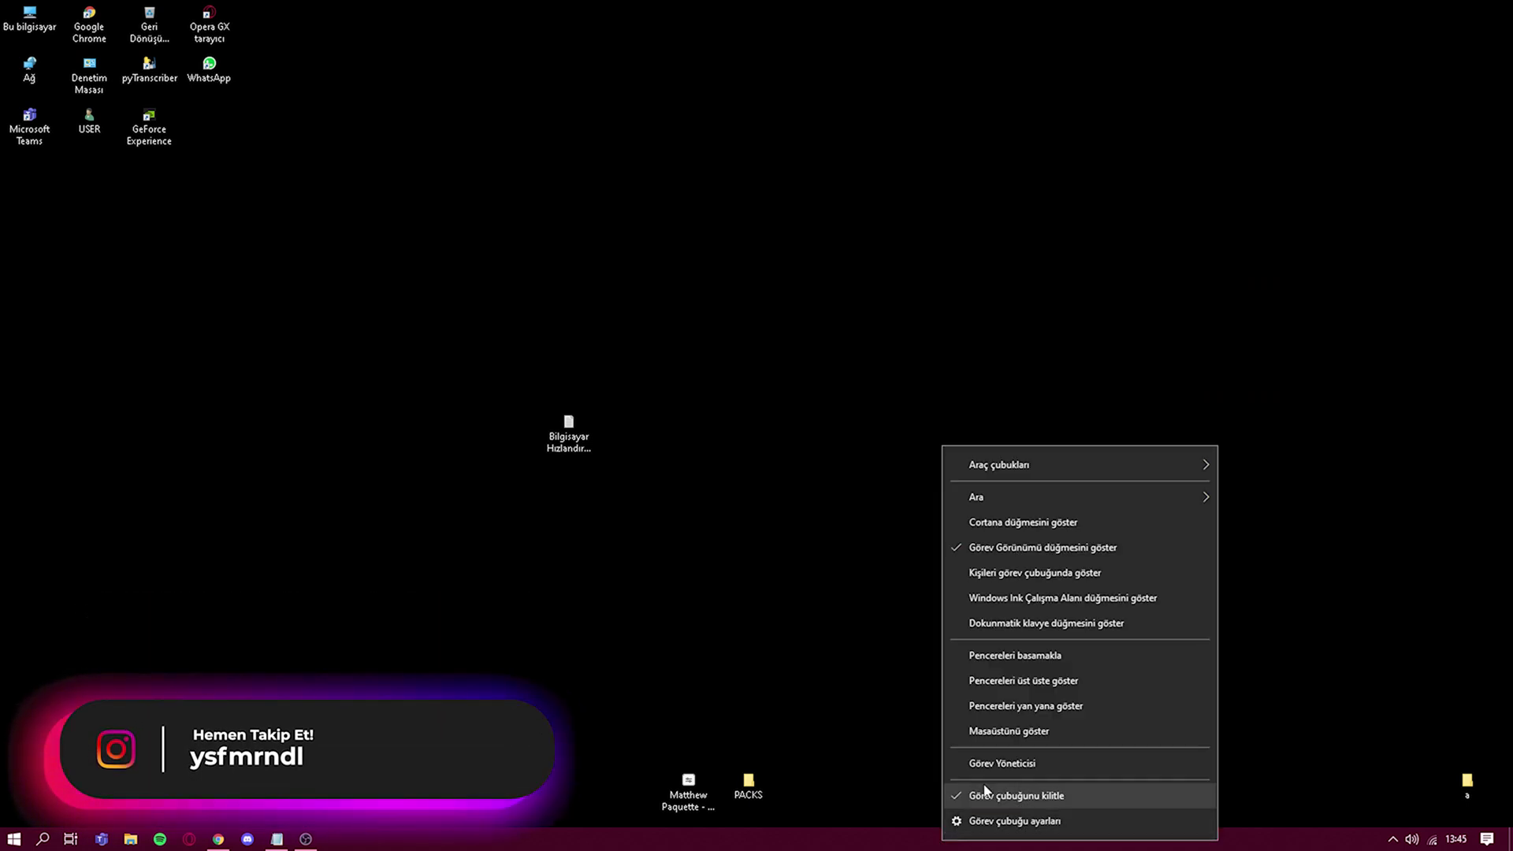
{"action": "left_click", "coordinate": [1009, 764]}
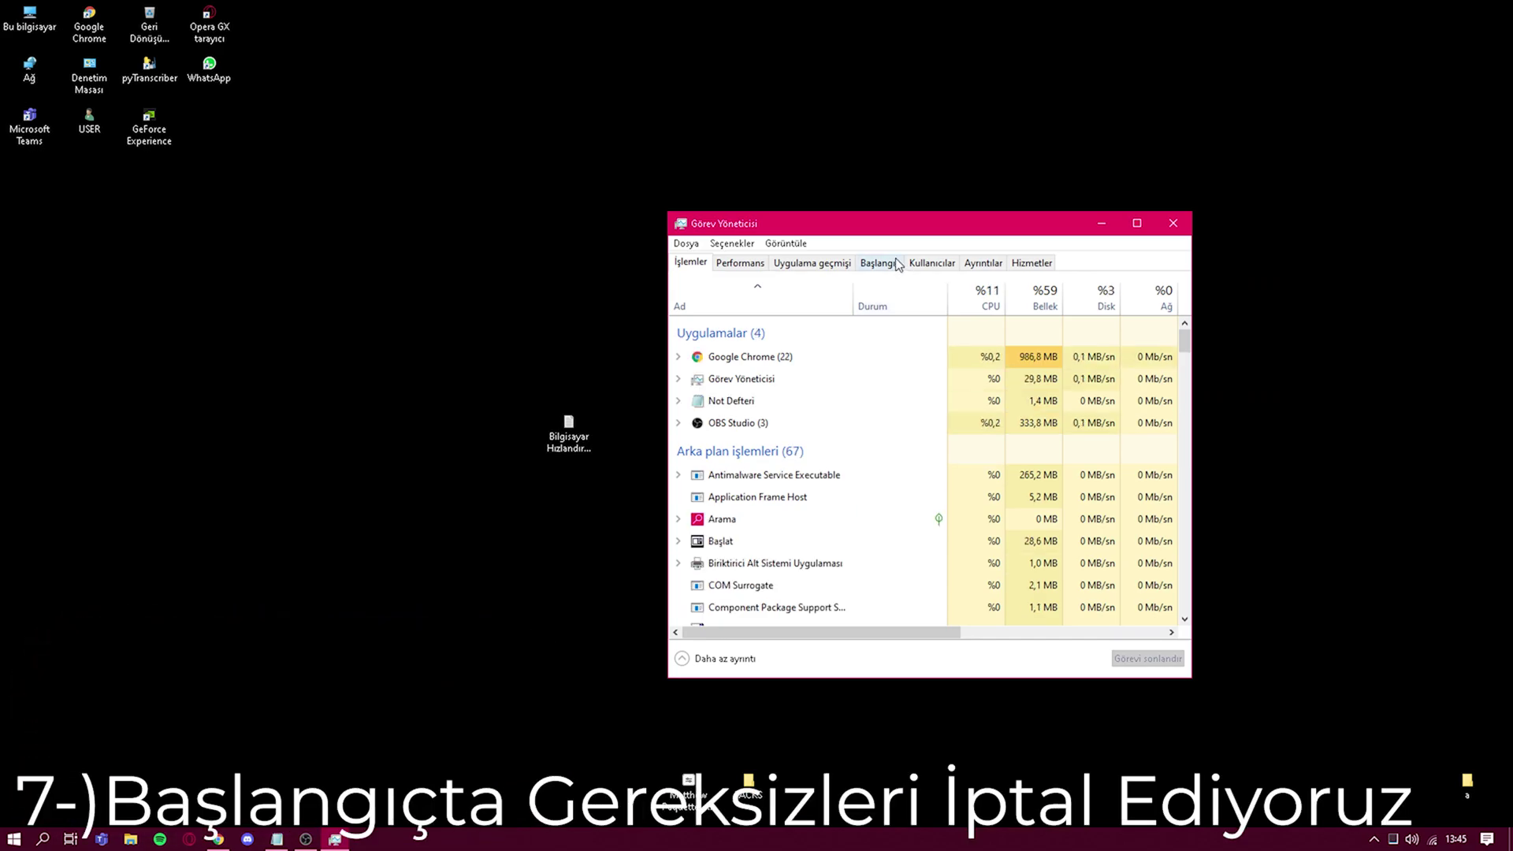
{"action": "key", "text": "alt+F4"}
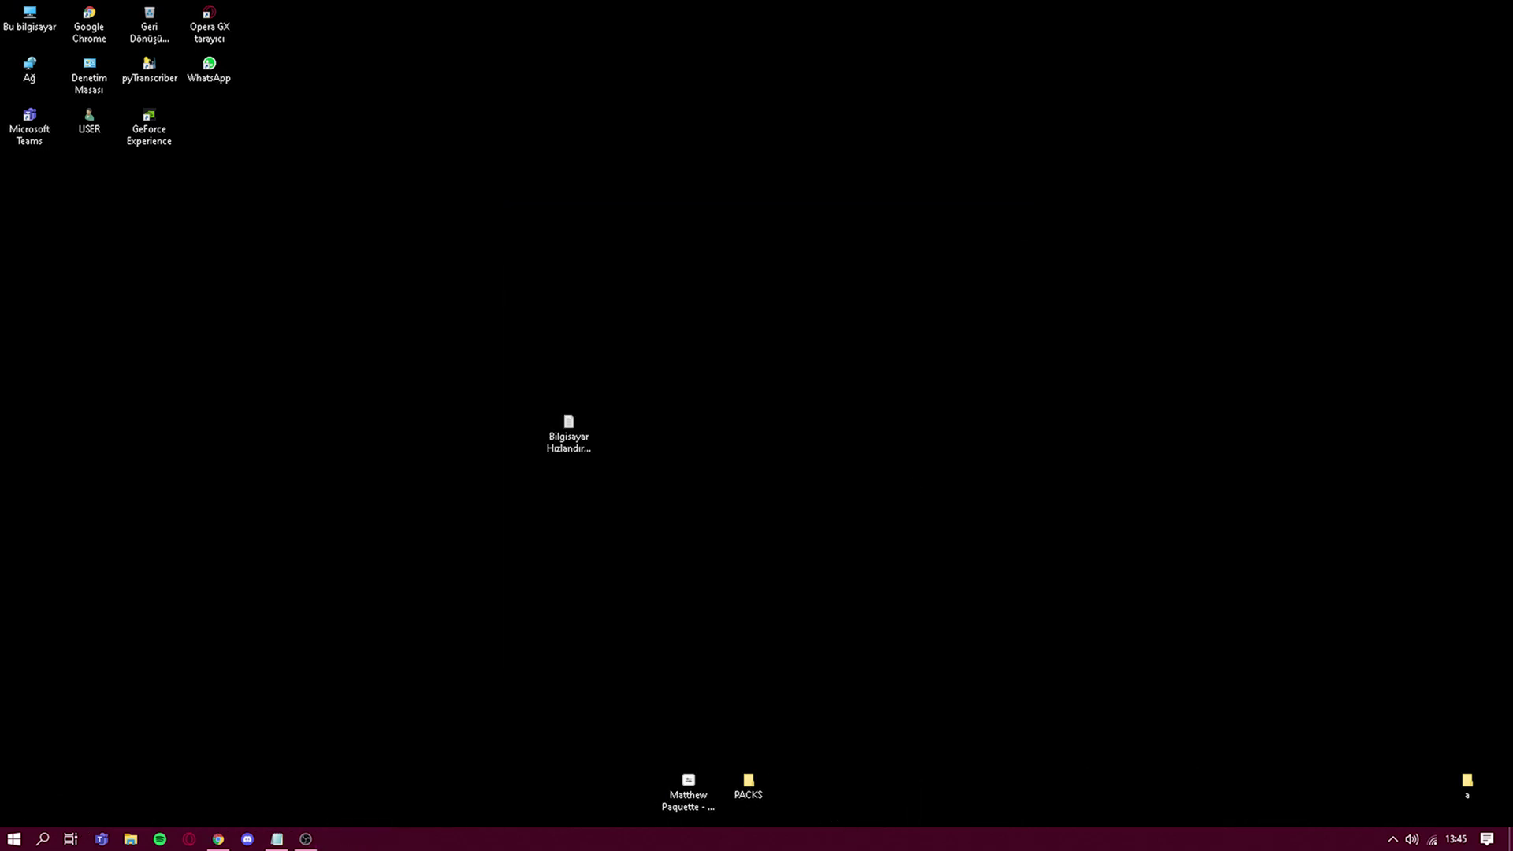
Open Task Manager and review the programs set to run at startup.
{"action": "right_click", "coordinate": [855, 838]}
{"action": "left_click", "coordinate": [895, 776]}
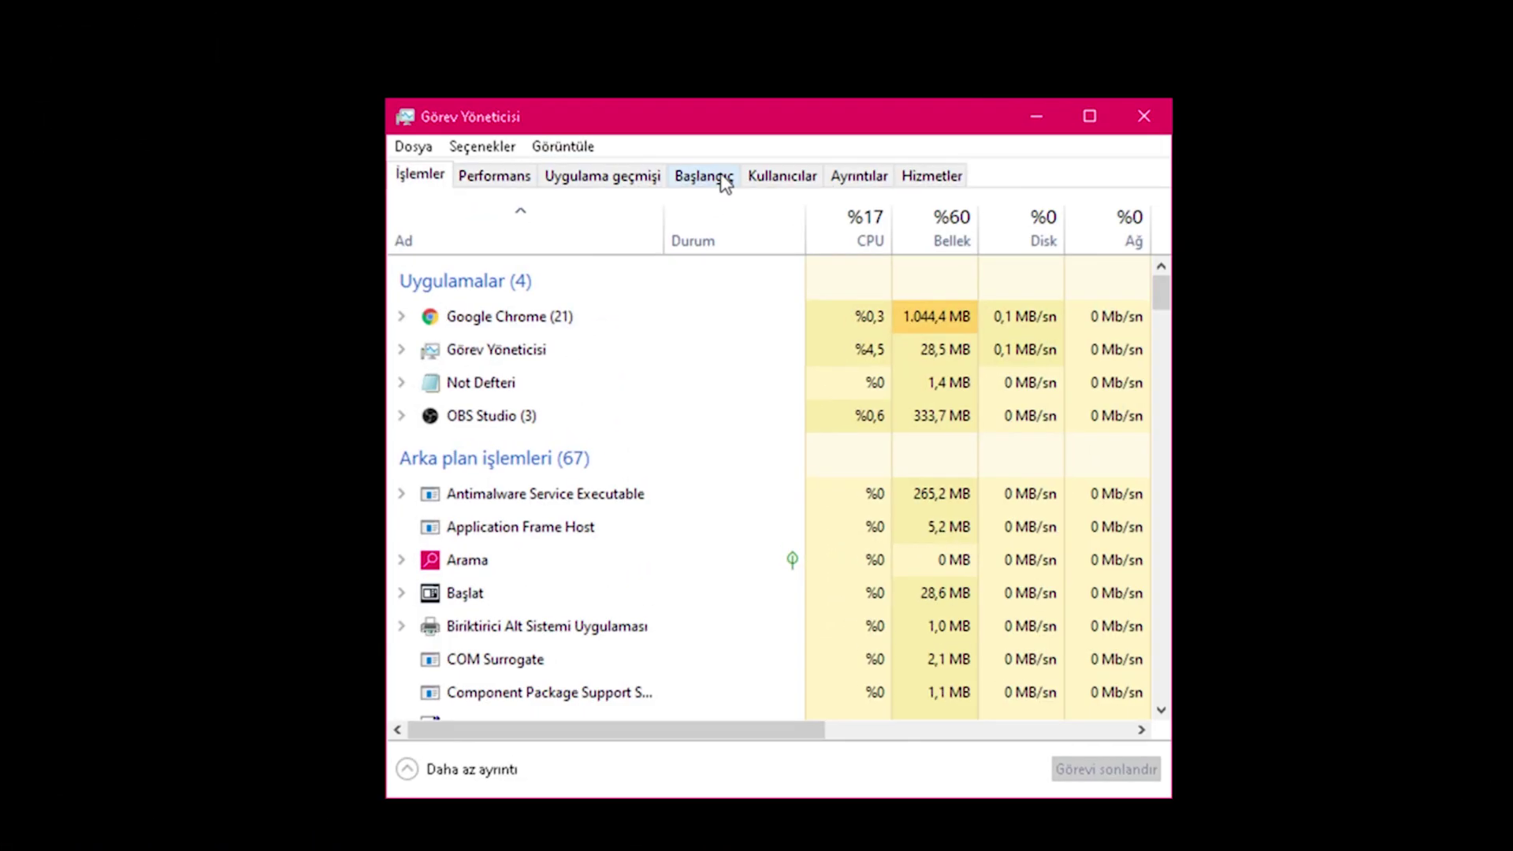
{"action": "left_click", "coordinate": [723, 180]}
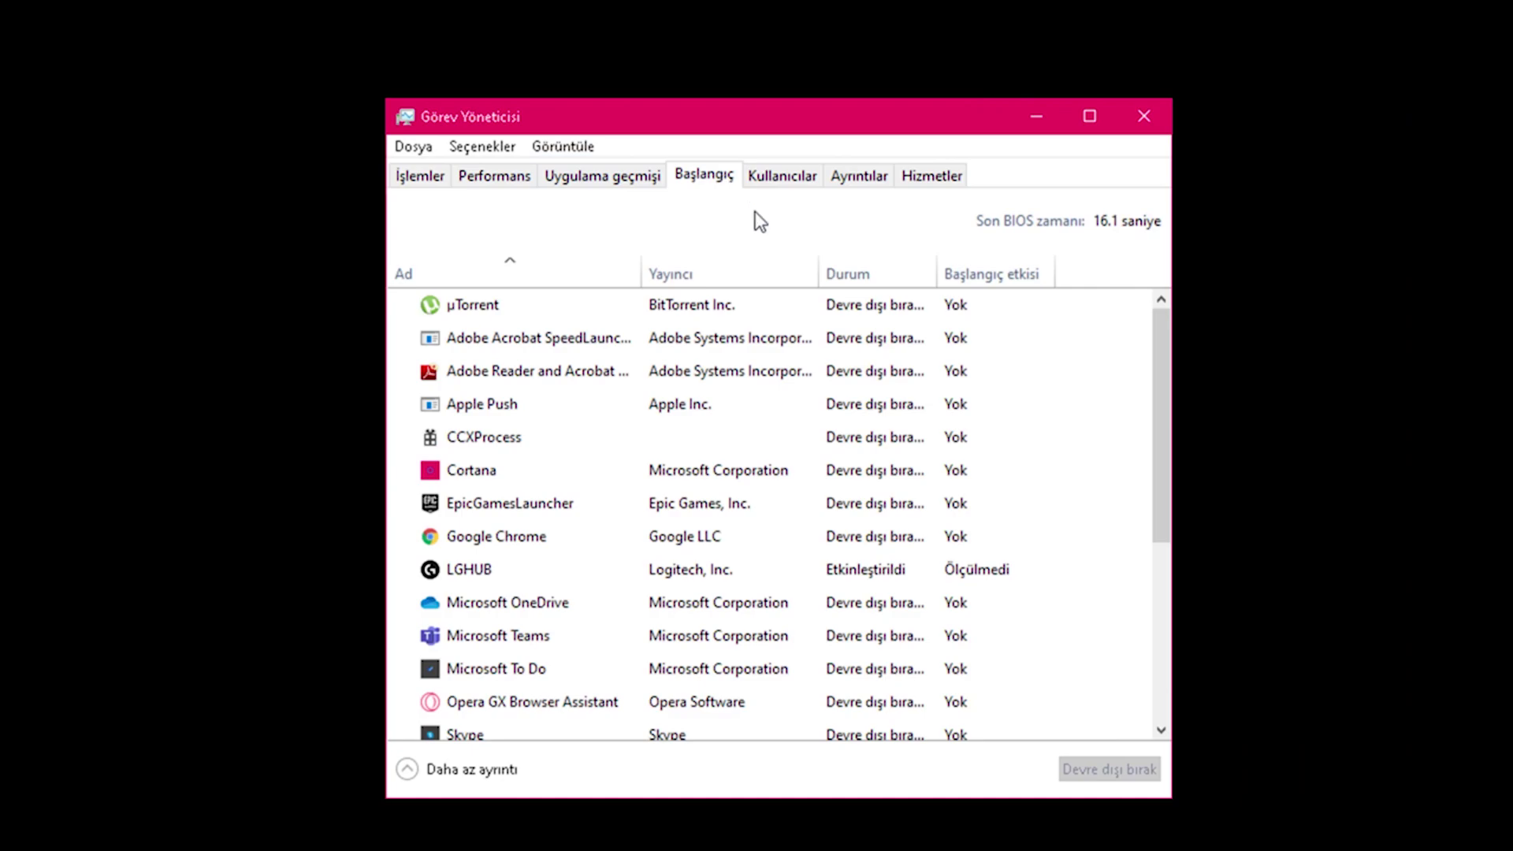
{"action": "scroll", "coordinate": [768, 325], "scroll_direction": "down", "scroll_amount": 3}
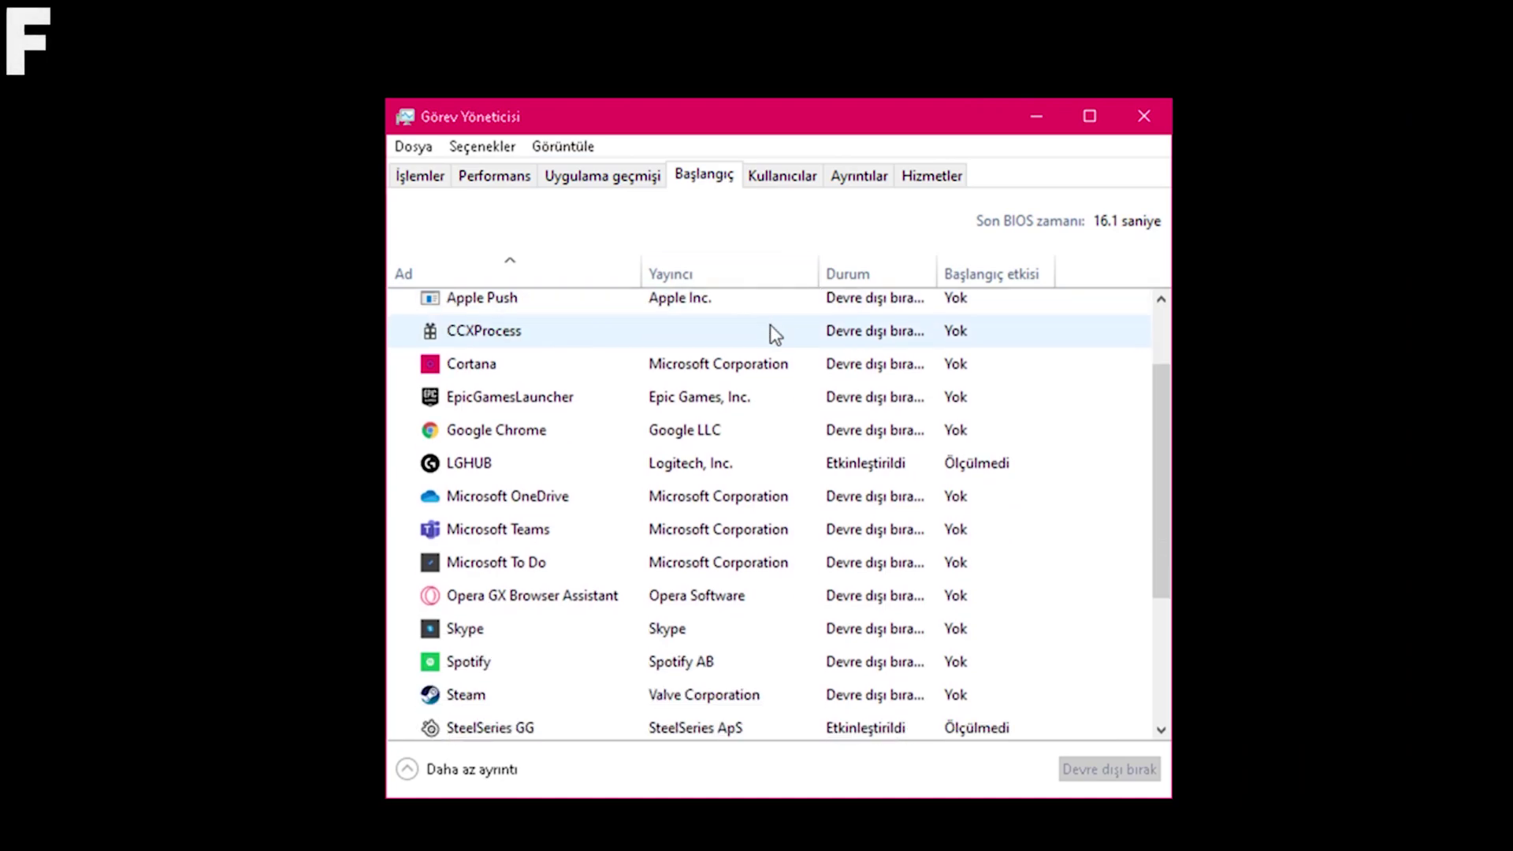
{"action": "scroll", "coordinate": [762, 343], "scroll_direction": "down", "scroll_amount": 2}
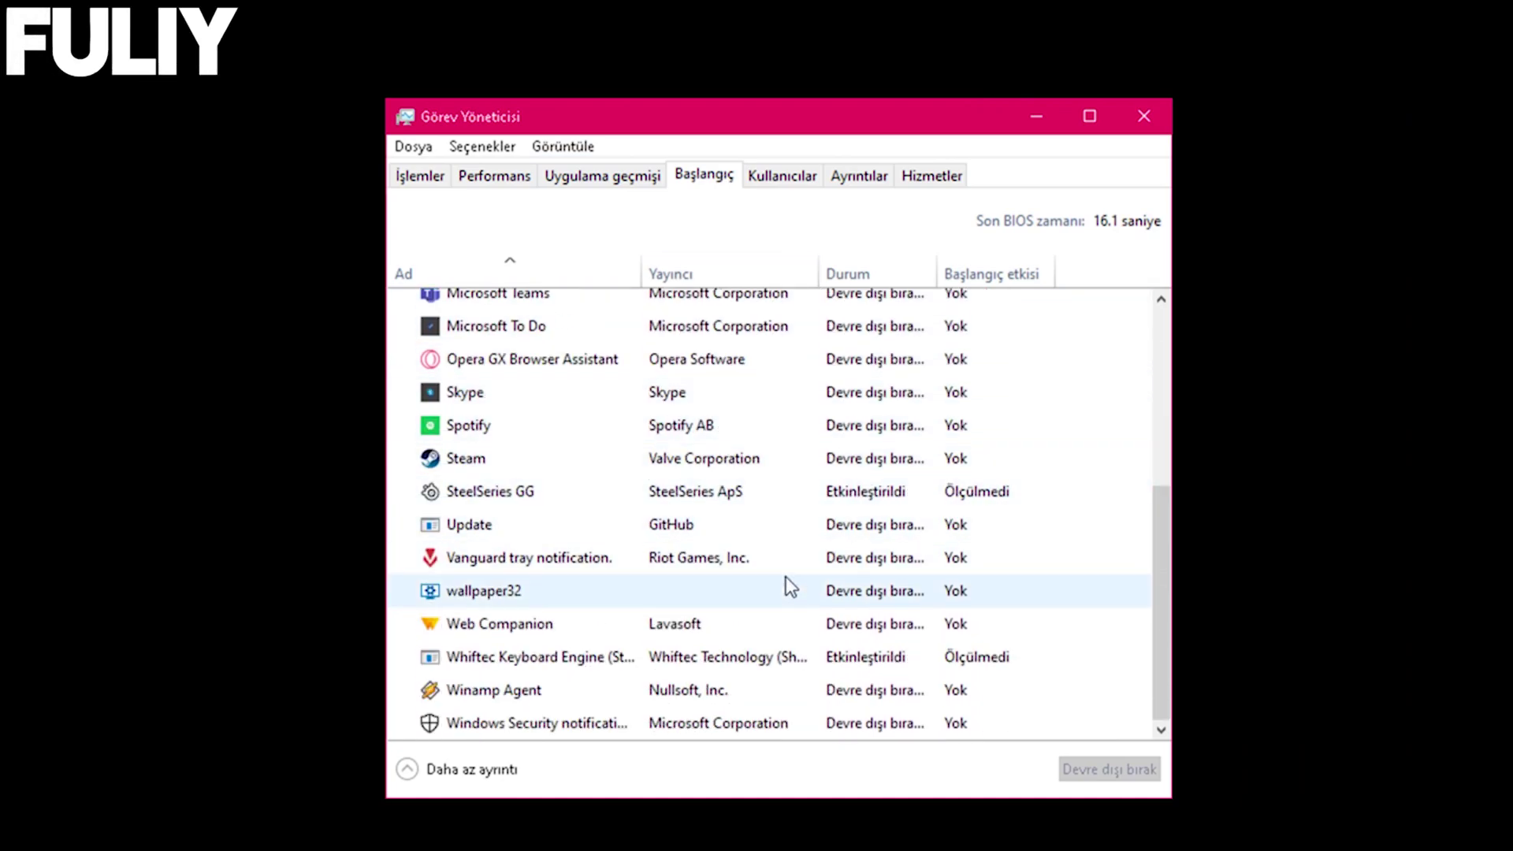
{"action": "scroll", "coordinate": [858, 552], "scroll_direction": "up", "scroll_amount": 3}
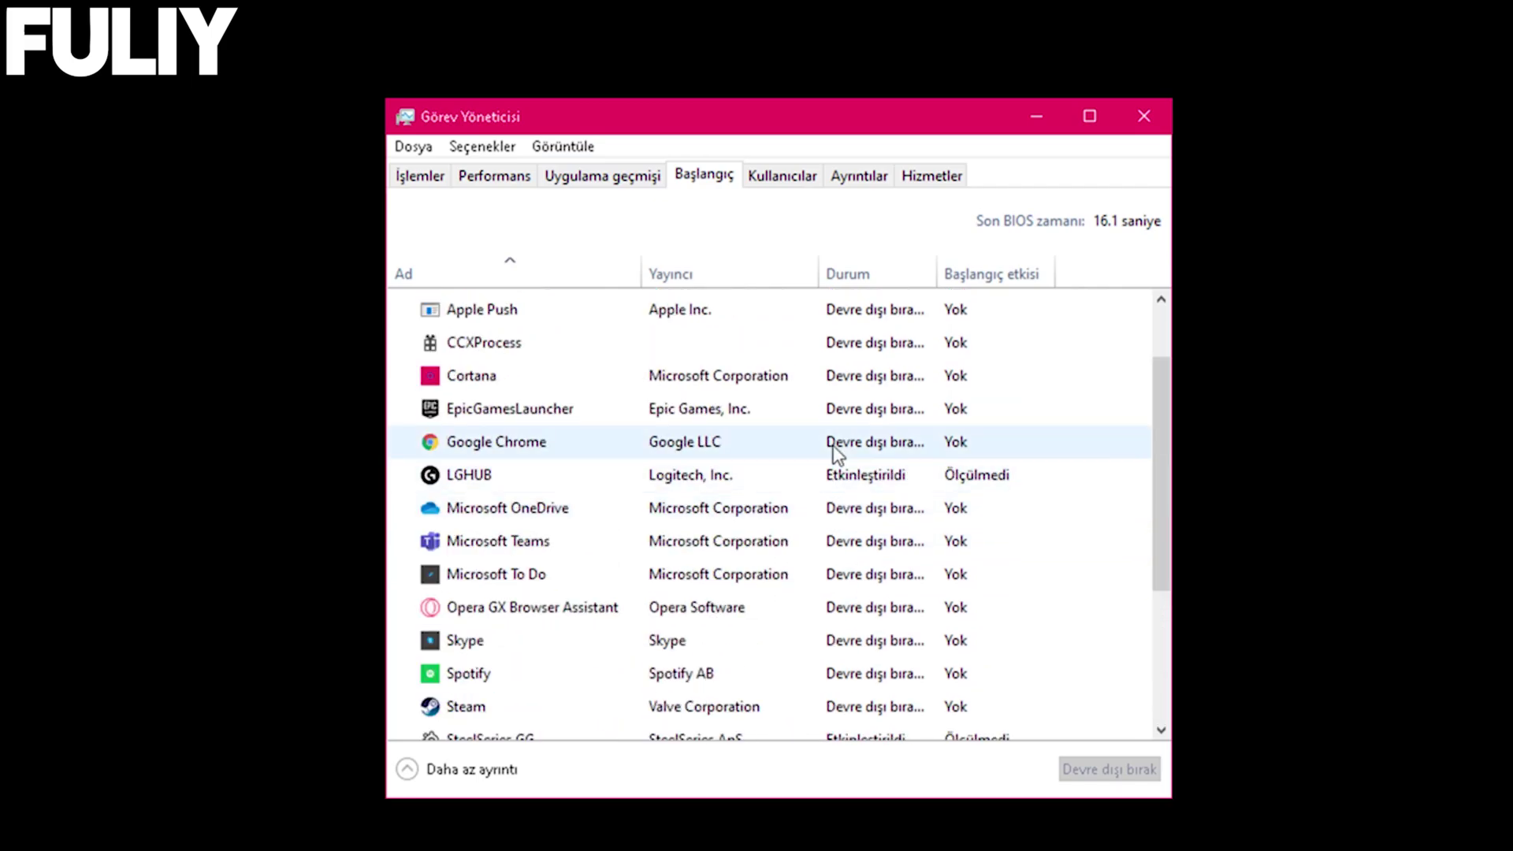
Enable Google Chrome as a startup program and disable it again.
{"action": "right_click", "coordinate": [807, 443]}
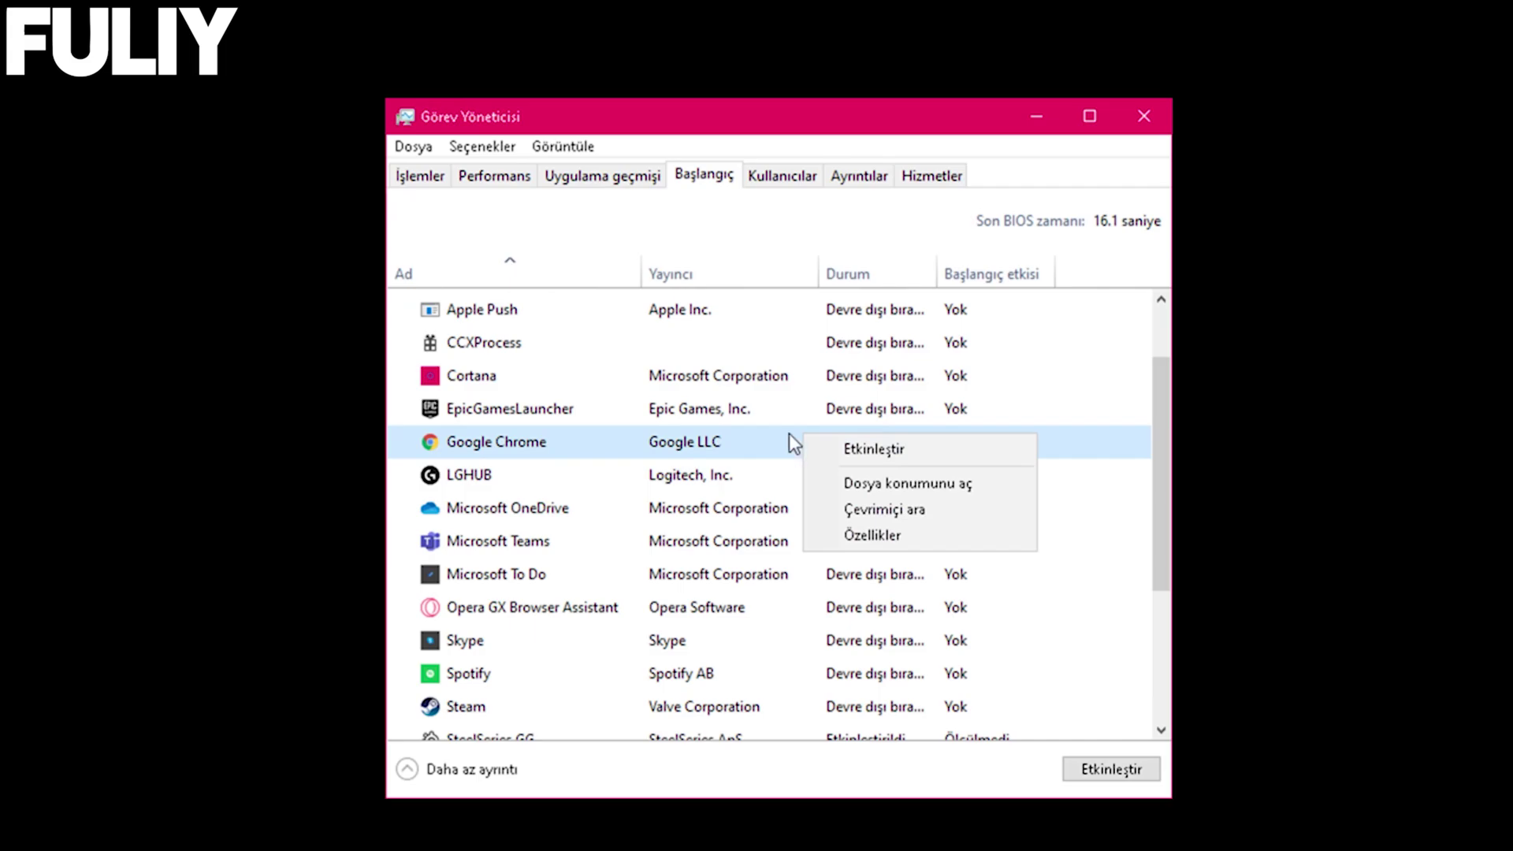
{"action": "left_click", "coordinate": [889, 450]}
{"action": "right_click", "coordinate": [857, 446]}
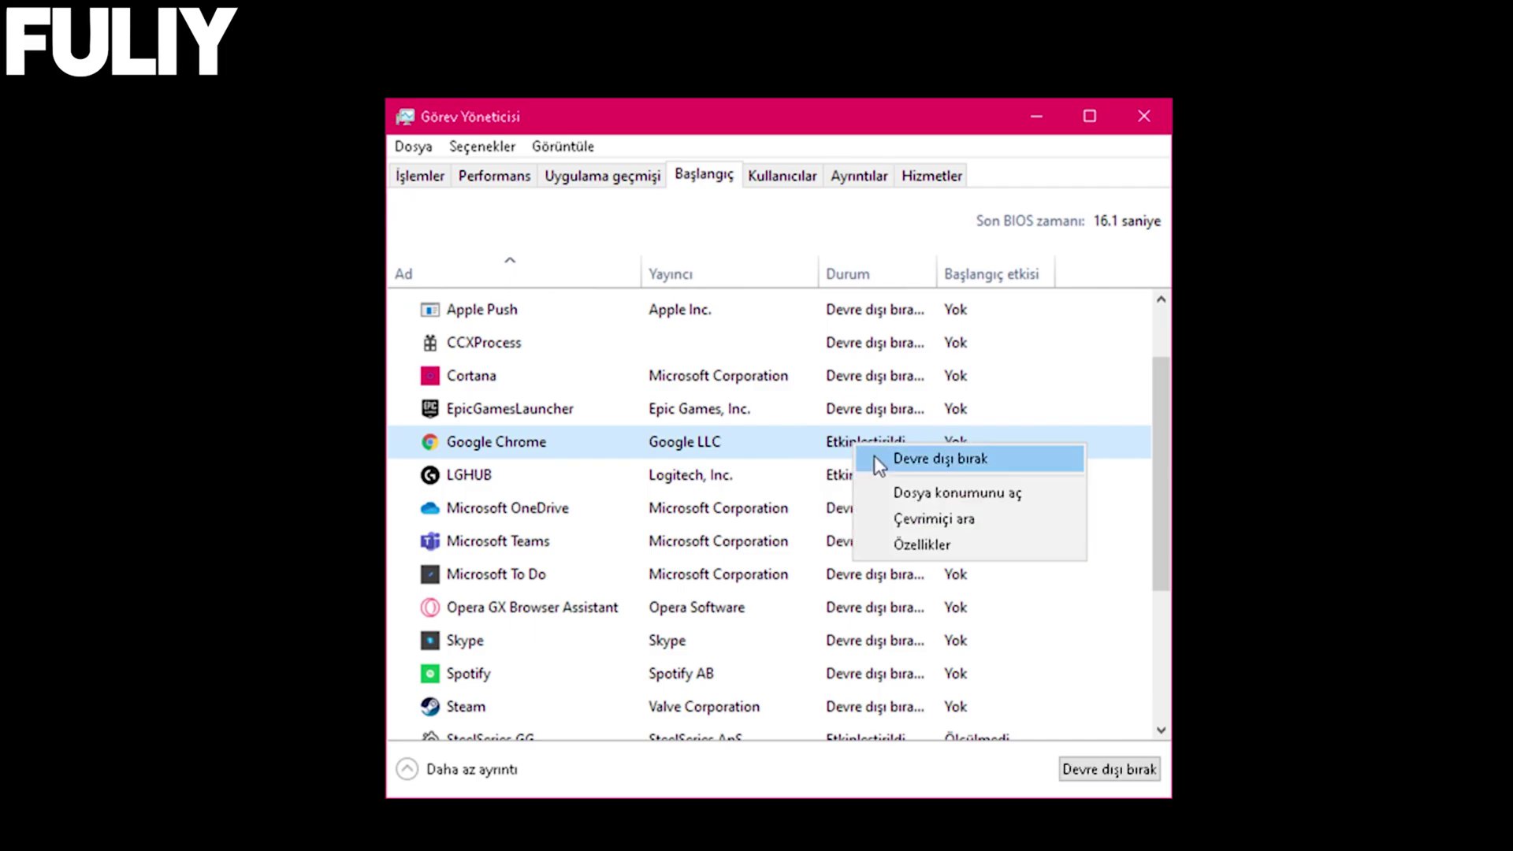
{"action": "left_click", "coordinate": [890, 463]}
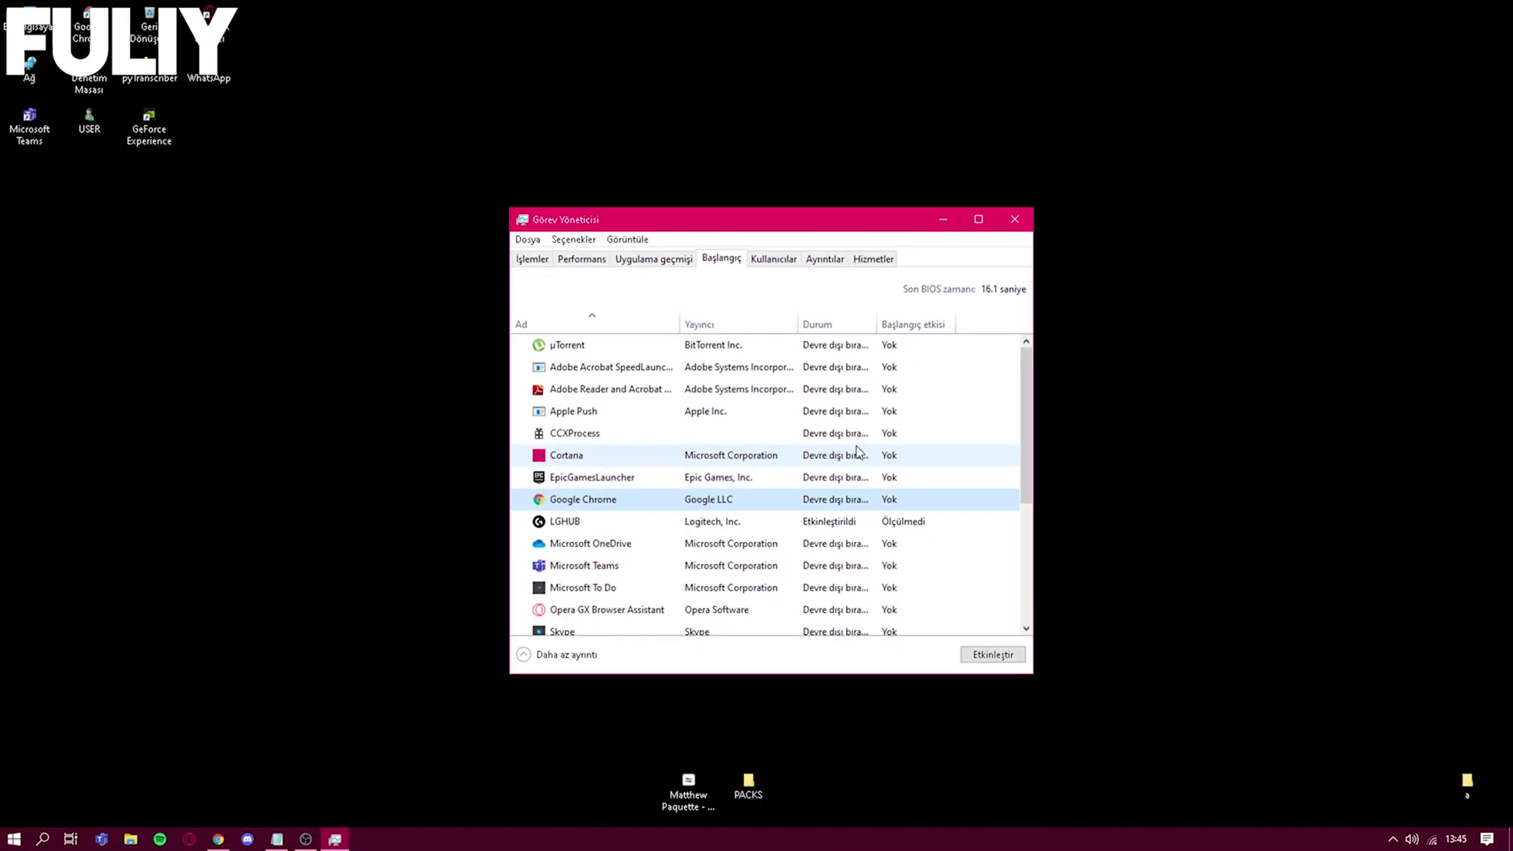
Examine the LGHUB entry and the rest of the startup programs list, and refresh the desktop.
{"action": "left_click", "coordinate": [983, 434]}
{"action": "left_click", "coordinate": [1139, 442]}
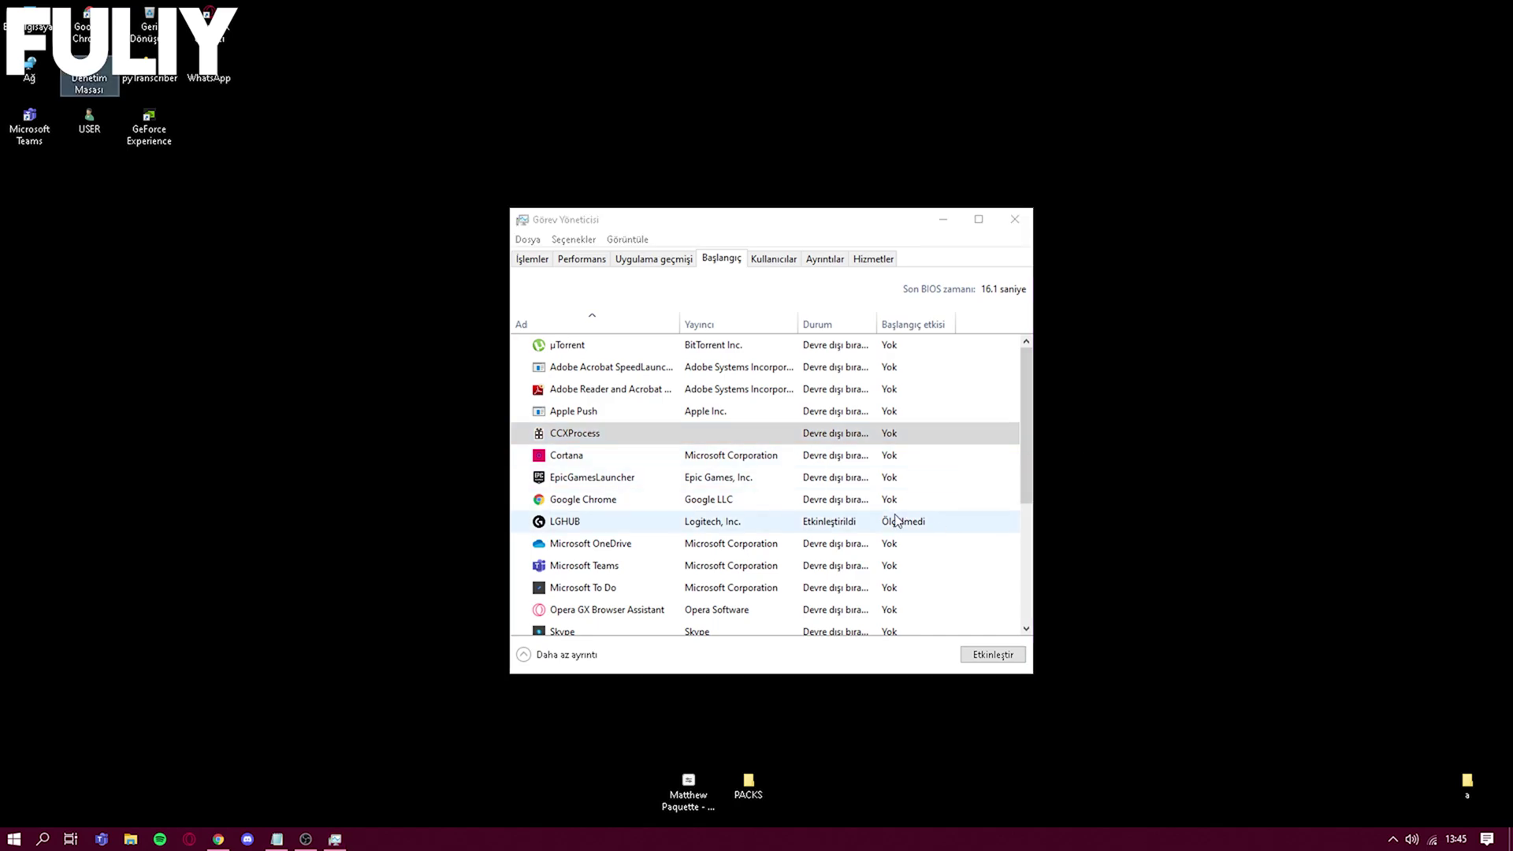
{"action": "left_click", "coordinate": [957, 517]}
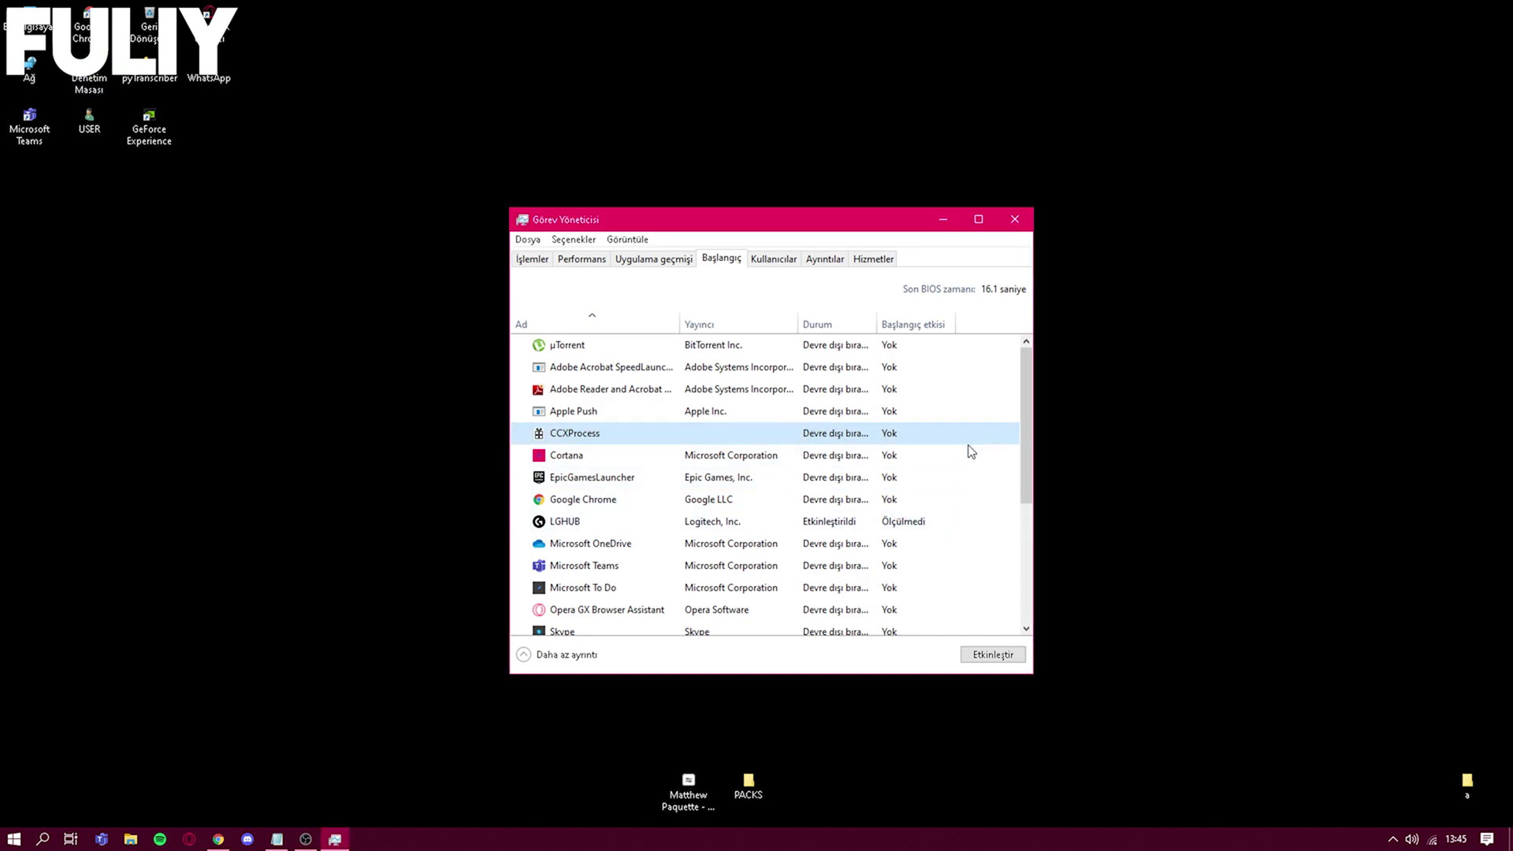
{"action": "left_click", "coordinate": [761, 524]}
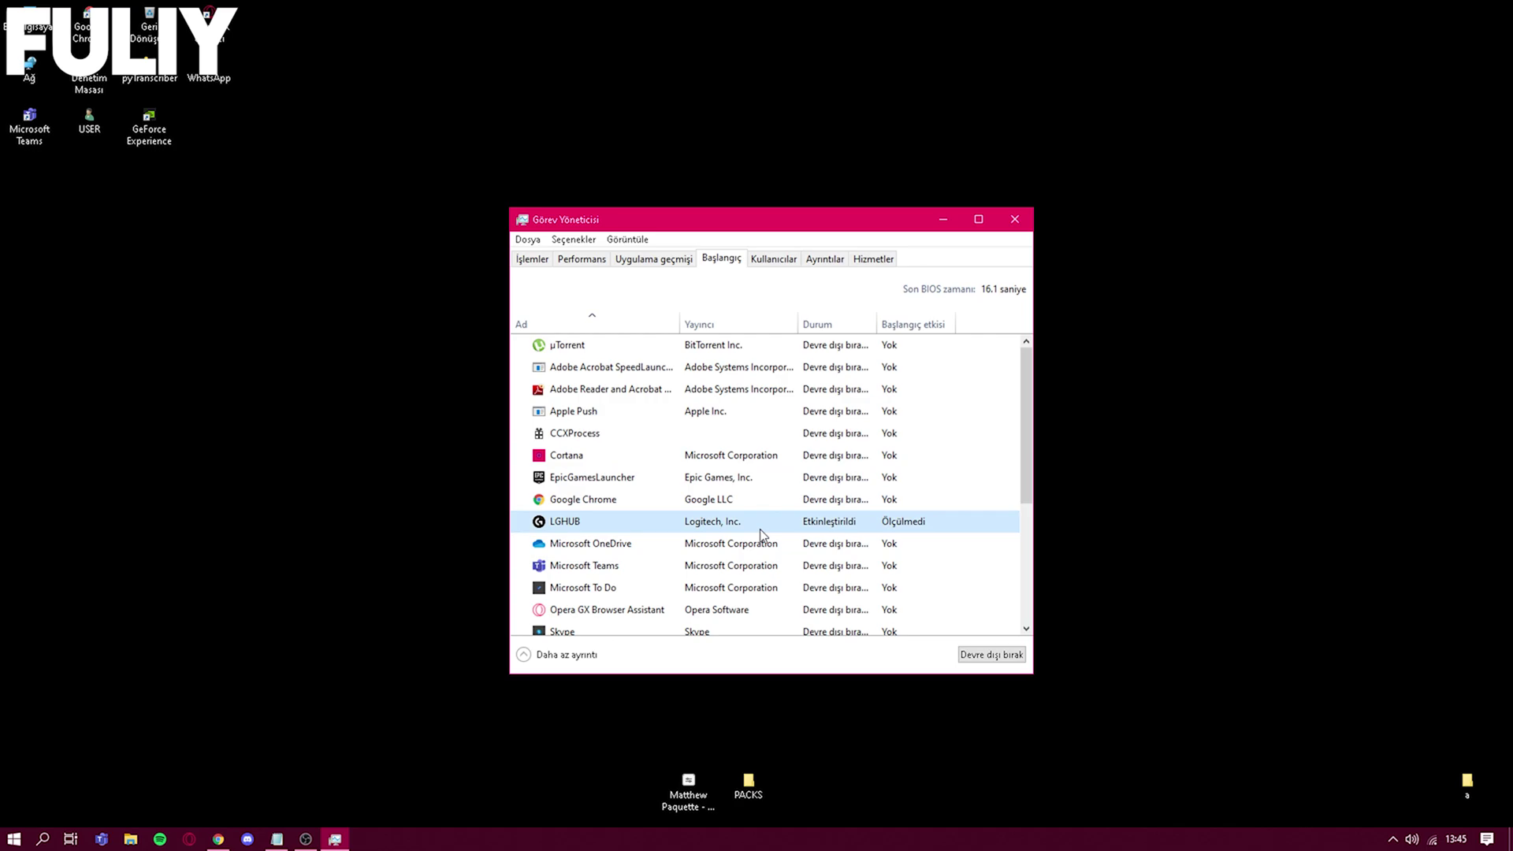
{"action": "scroll", "coordinate": [759, 528], "scroll_direction": "down", "scroll_amount": 4}
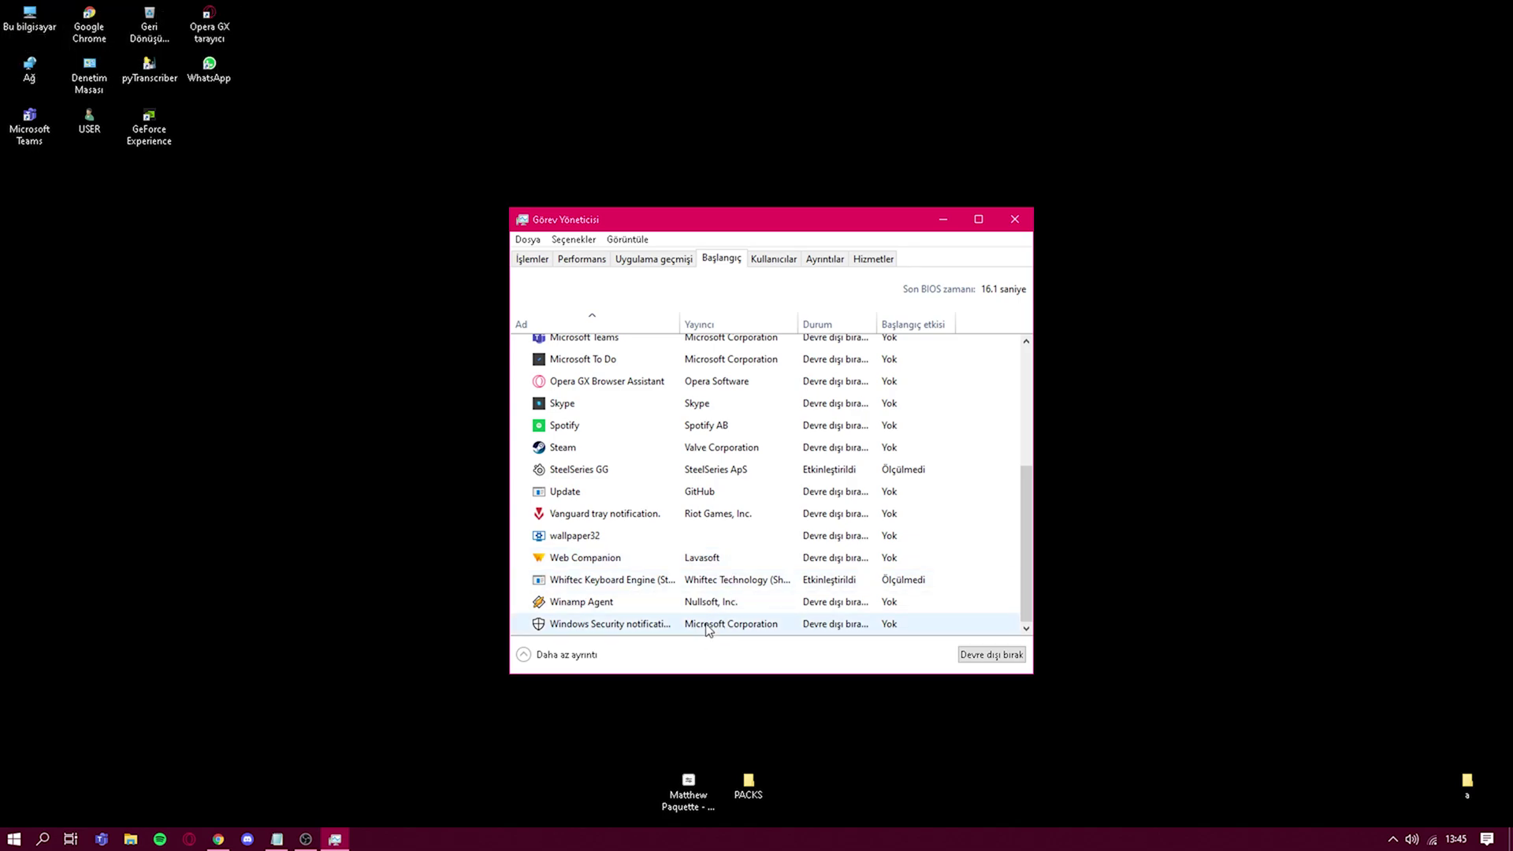
{"action": "scroll", "coordinate": [709, 628], "scroll_direction": "up", "scroll_amount": 4}
{"action": "right_click", "coordinate": [1208, 385]}
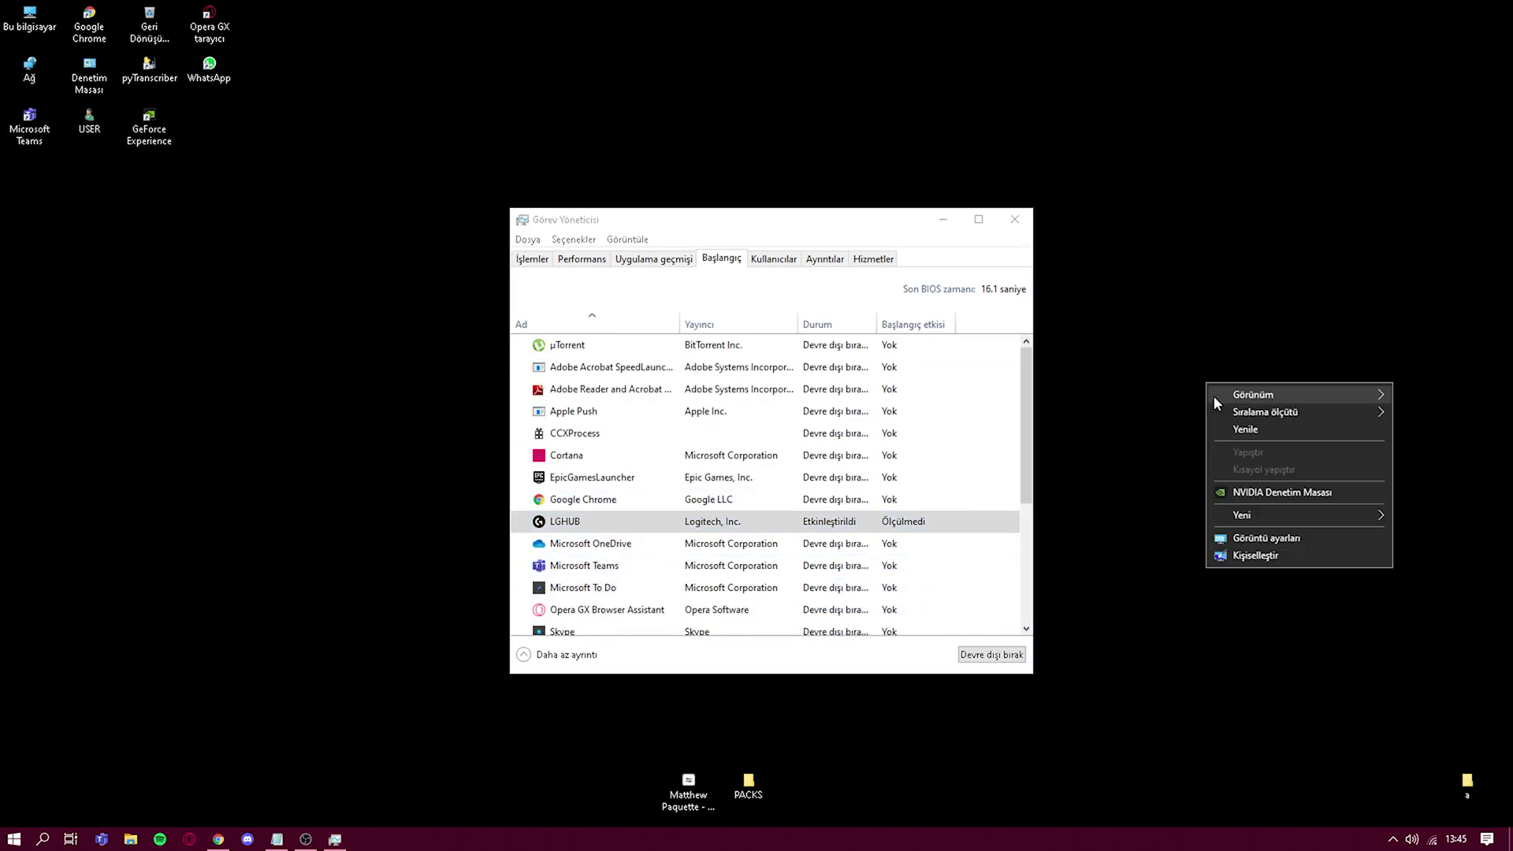
{"action": "left_click", "coordinate": [1238, 433]}
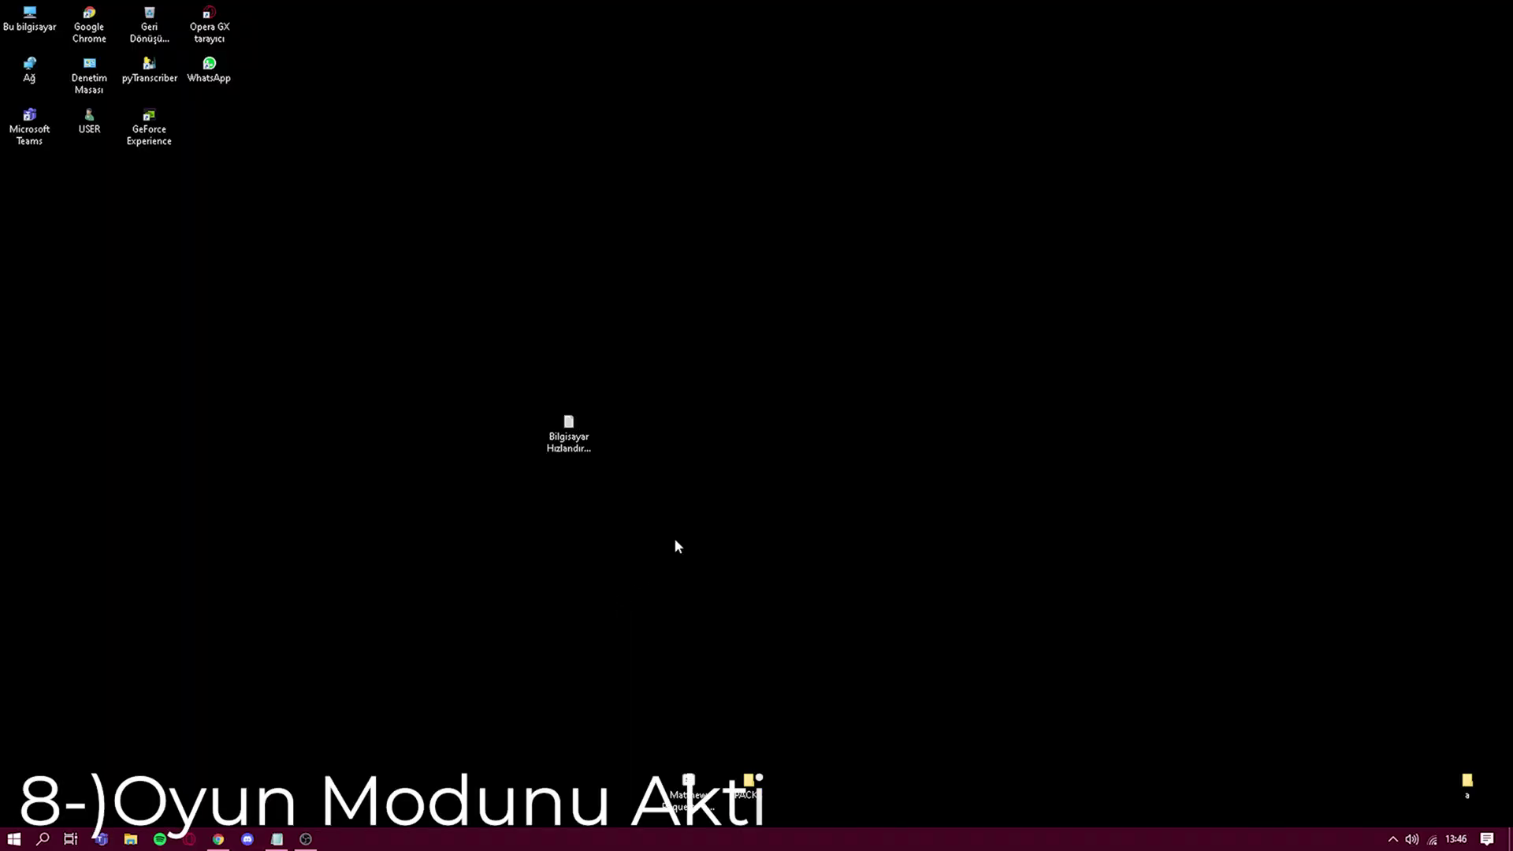
Search Windows for "oyun modu", open the Oyun Modu settings and turn game mode on.
{"action": "left_click", "coordinate": [48, 840]}
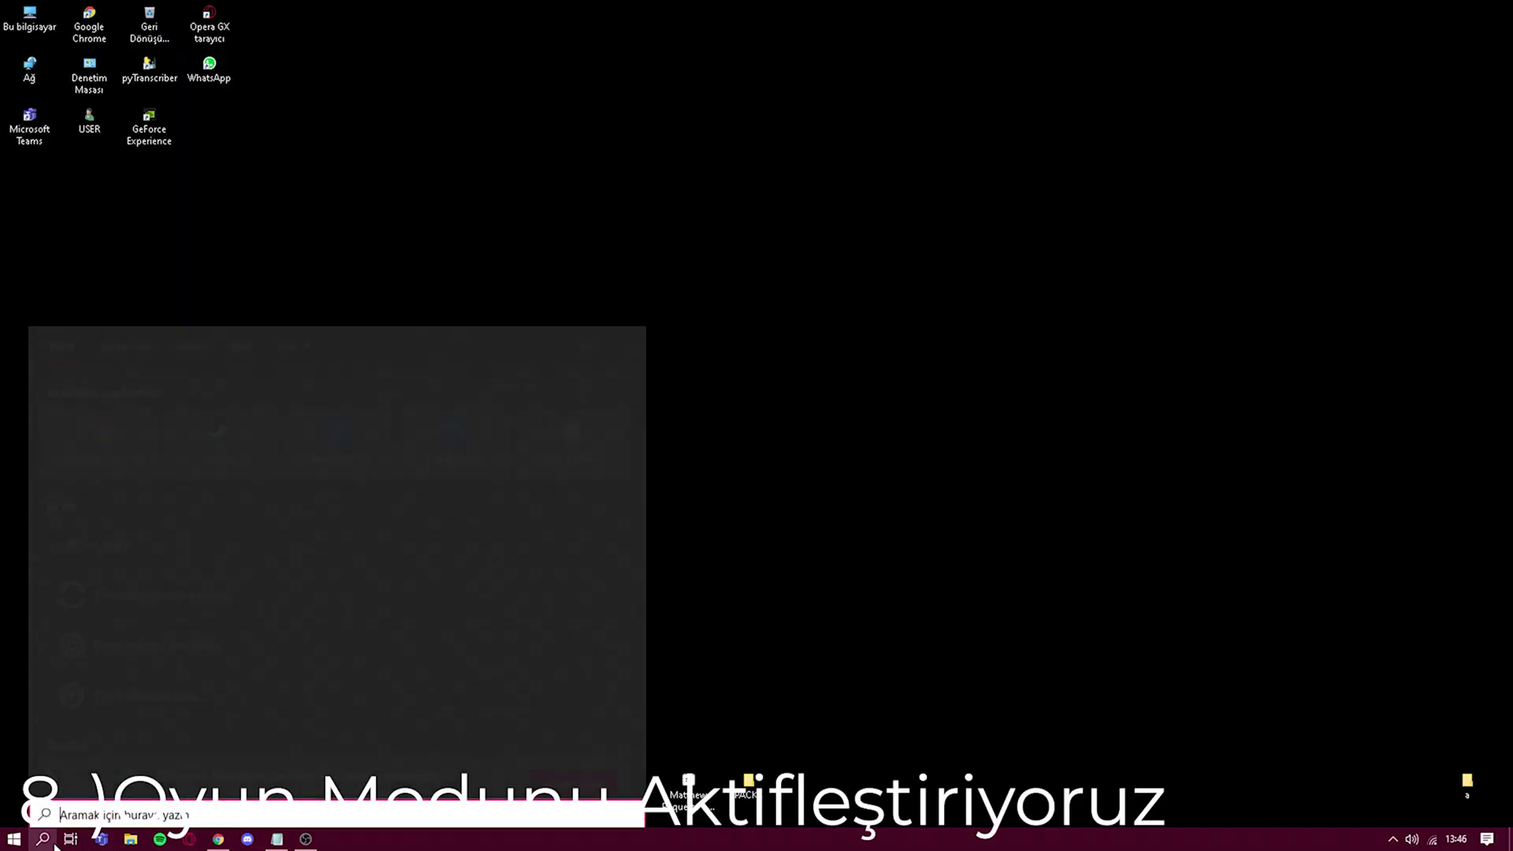
{"action": "type", "text": "oyun modu"}
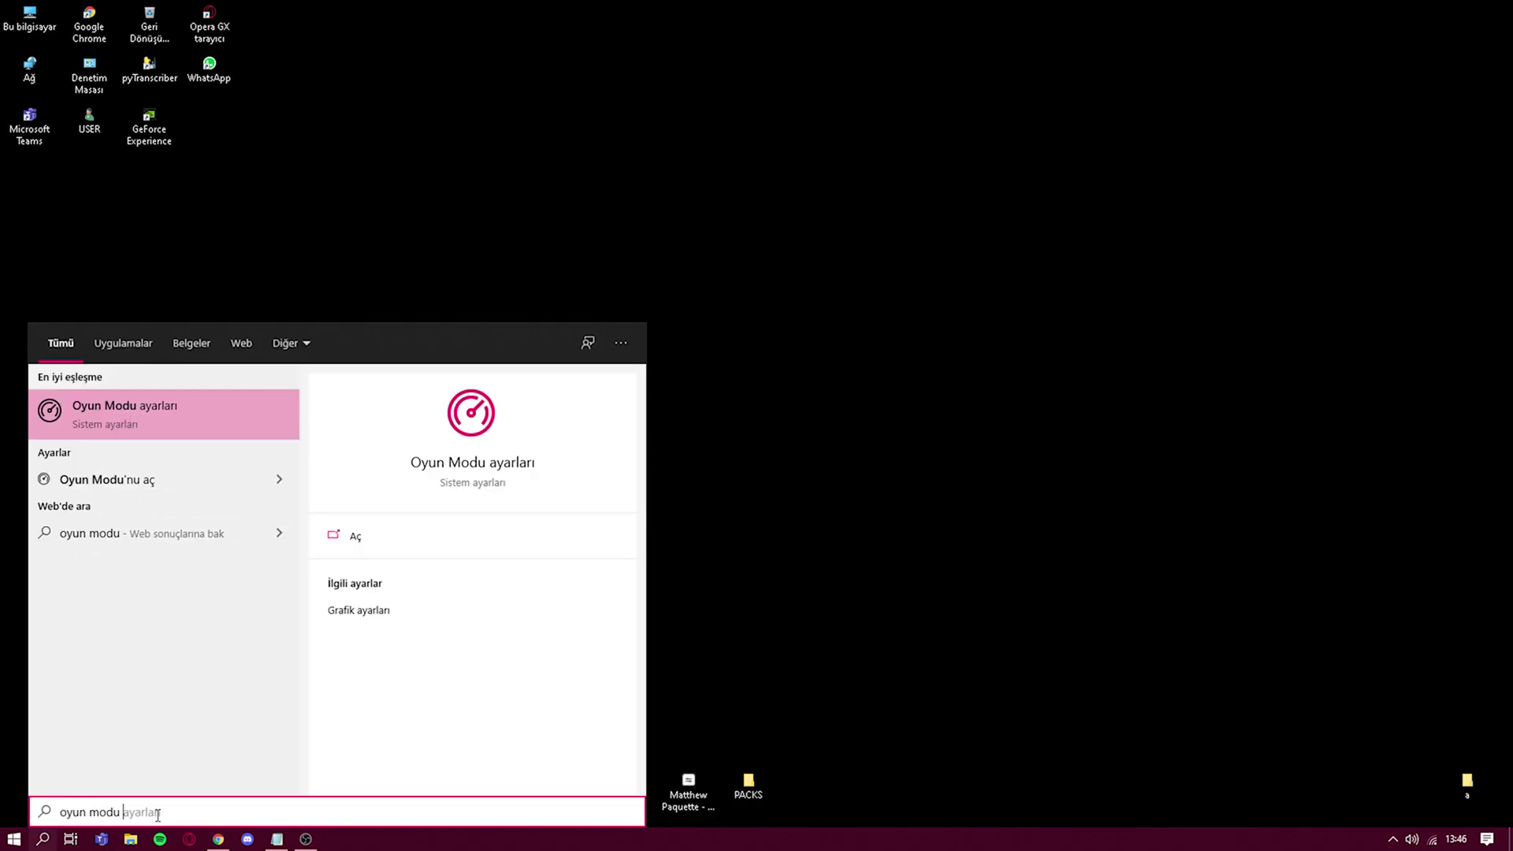
{"action": "key", "text": "Return"}
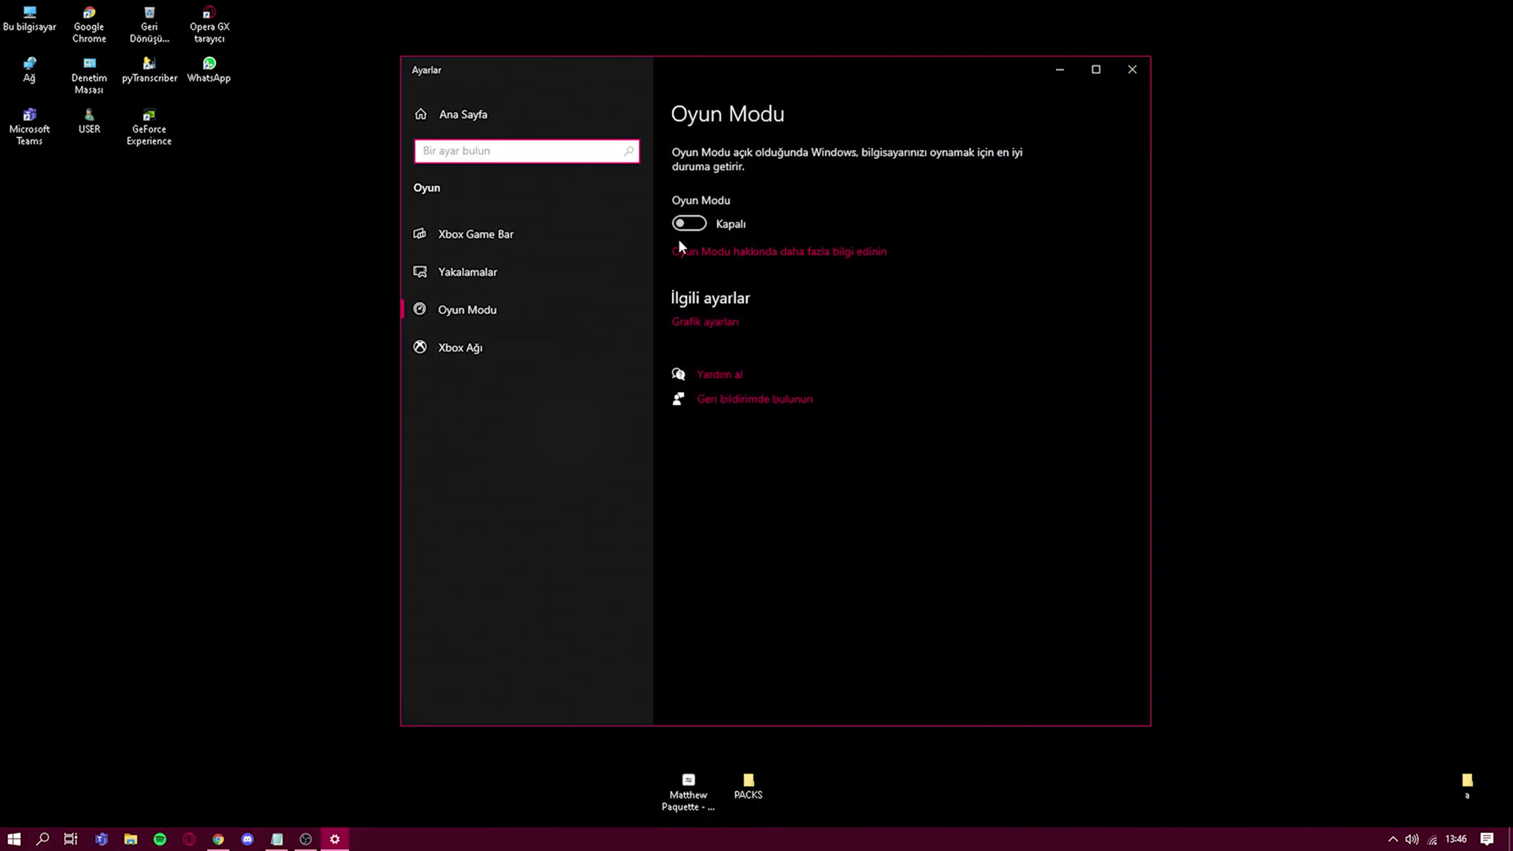
{"action": "left_click", "coordinate": [786, 218]}
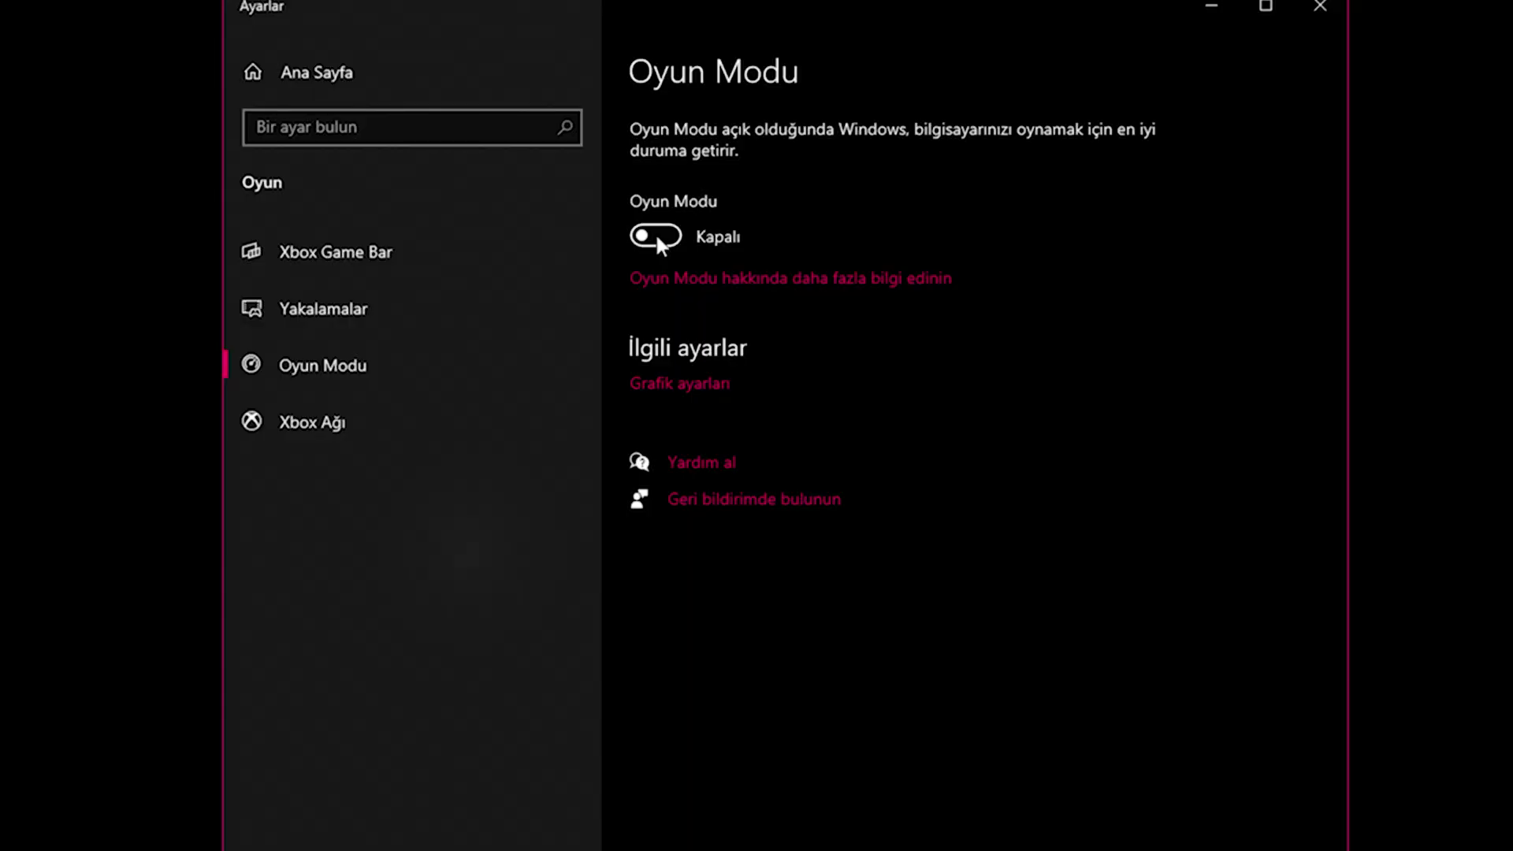
{"action": "left_click", "coordinate": [648, 235]}
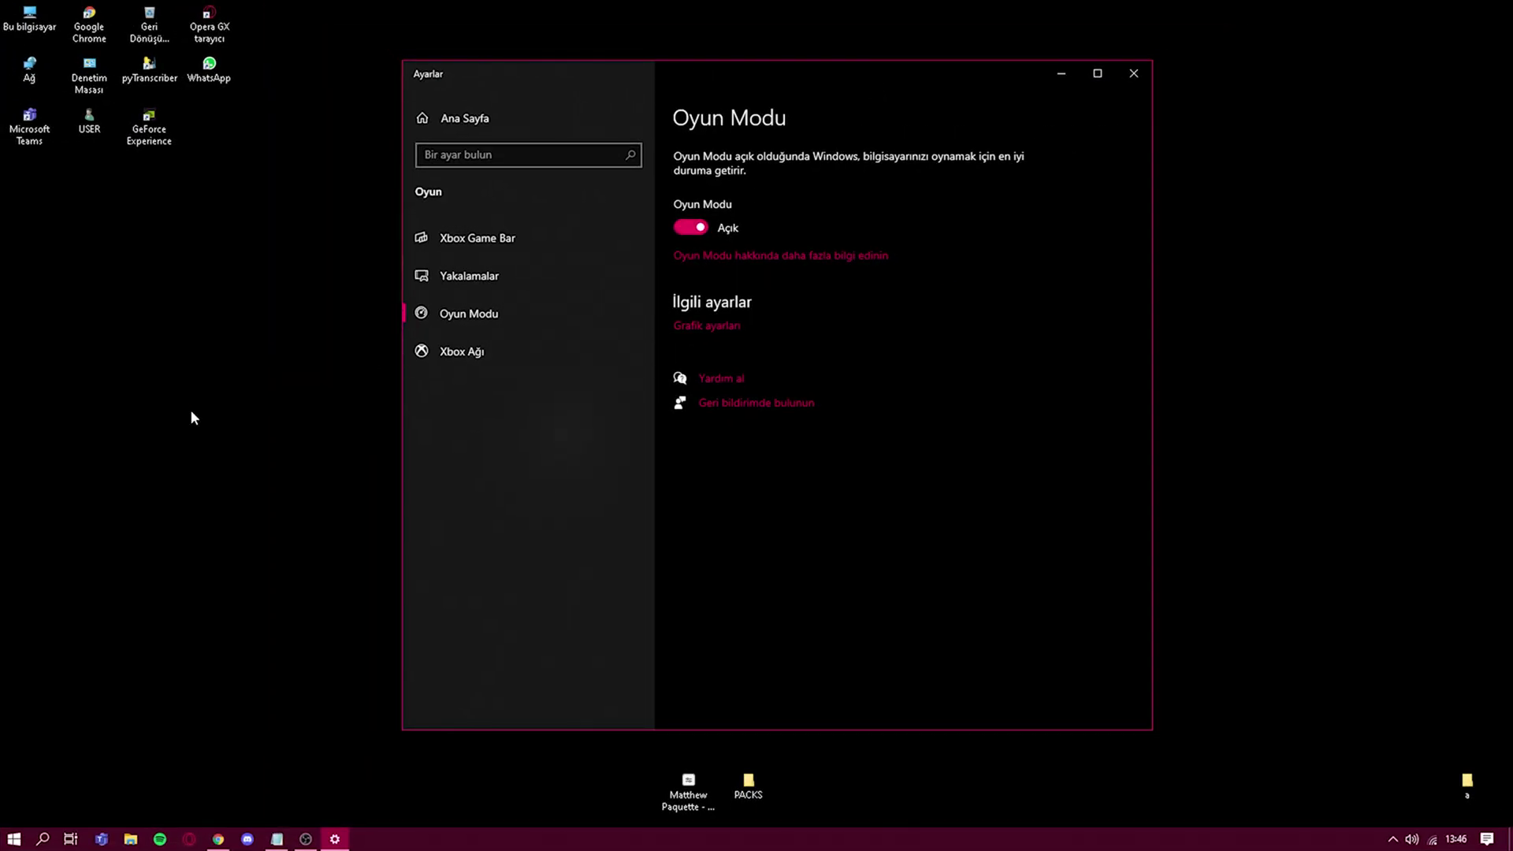
{"action": "right_click", "coordinate": [193, 418]}
{"action": "left_click", "coordinate": [297, 453]}
{"action": "left_click", "coordinate": [872, 267]}
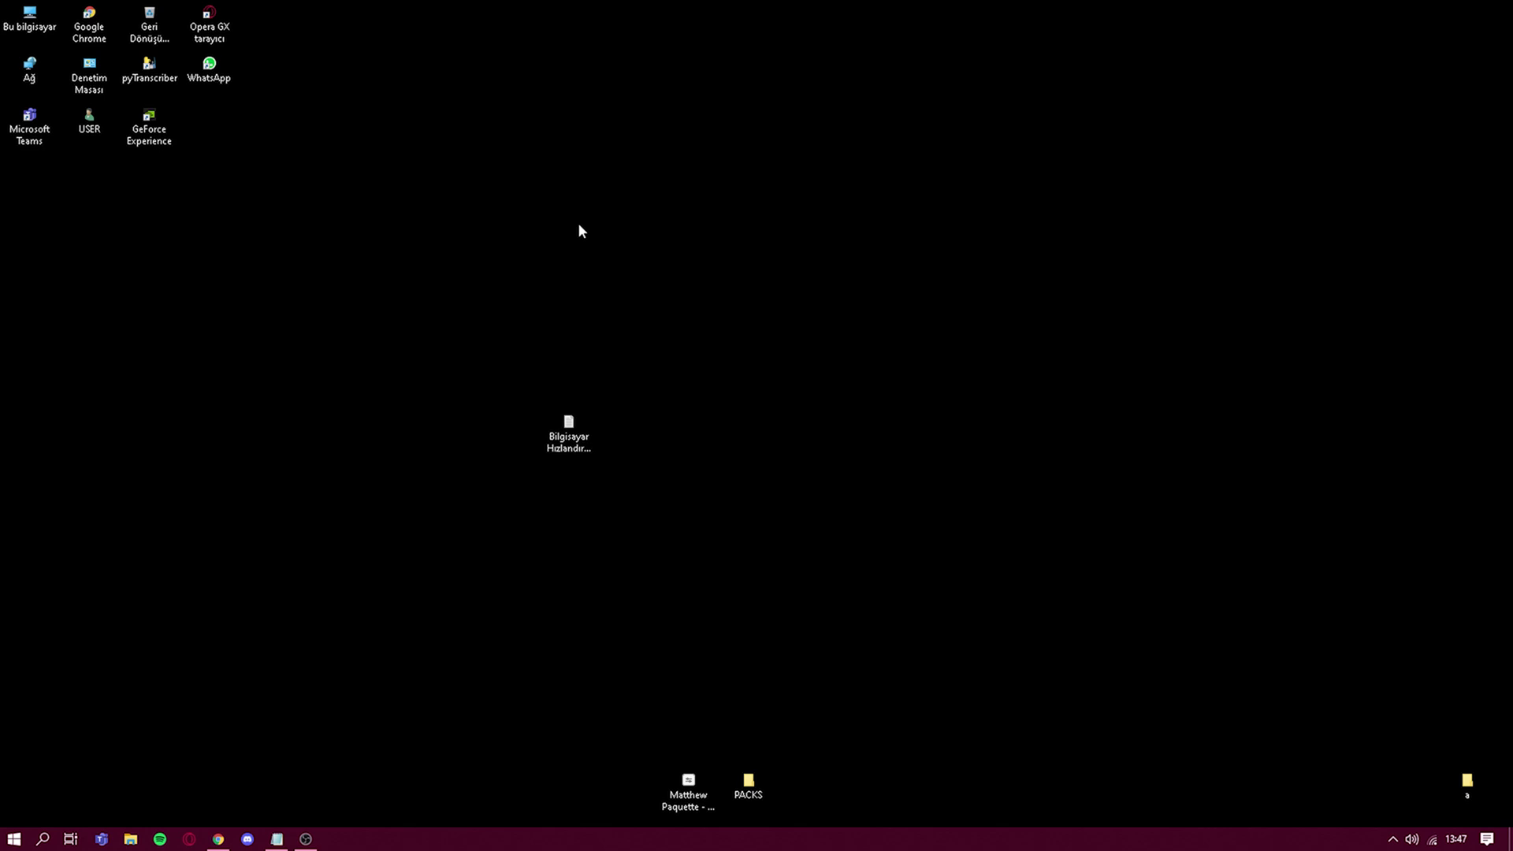
{"action": "right_click", "coordinate": [734, 237]}
{"action": "left_click", "coordinate": [687, 339]}
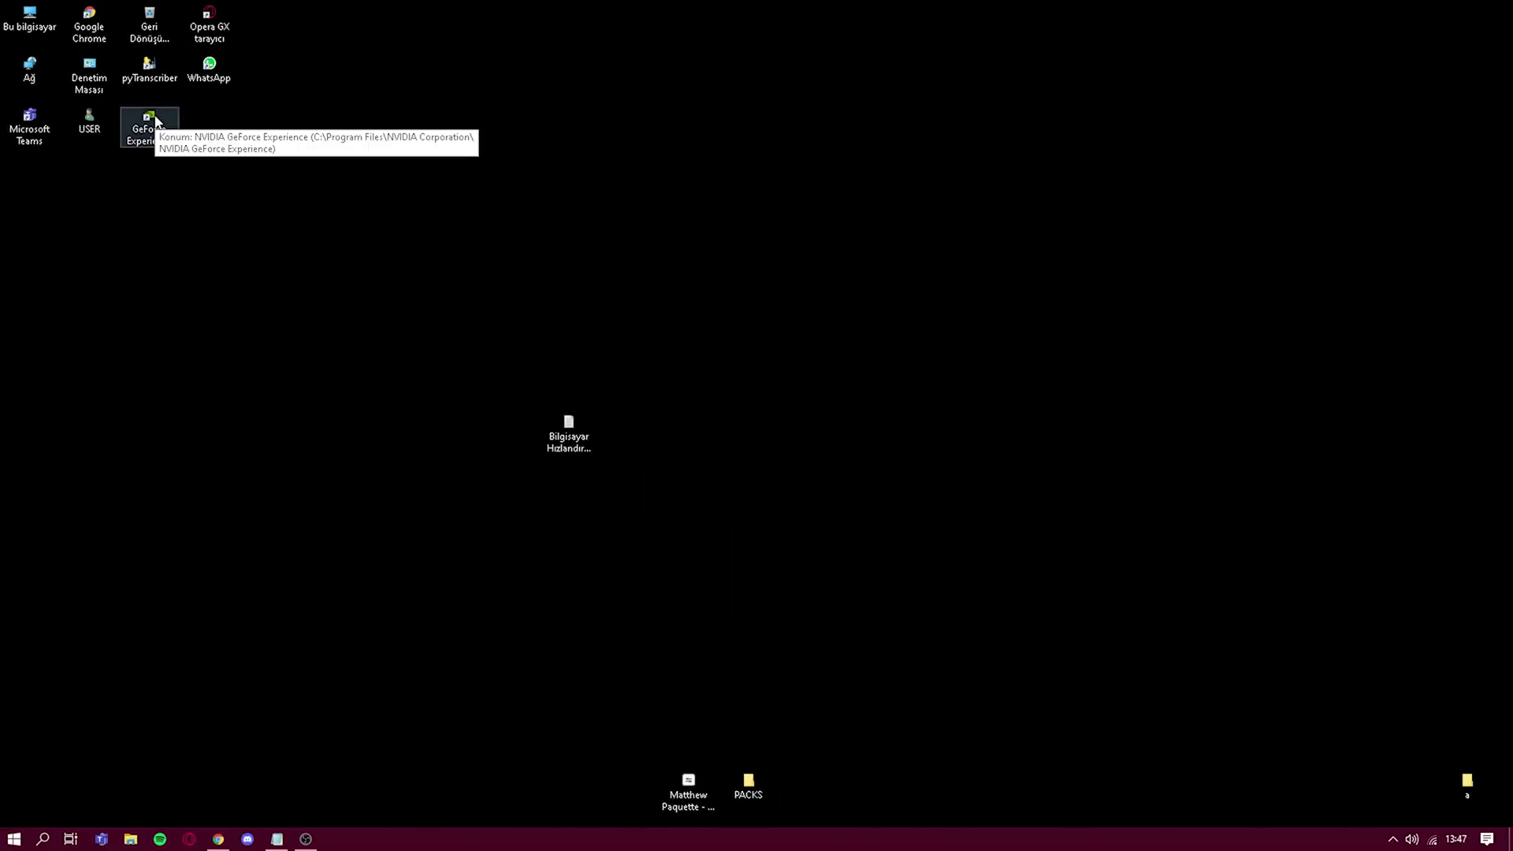
Switch to GeForce Experience and check for graphics driver updates on the Sürücüler page.
{"action": "left_click", "coordinate": [155, 120]}
{"action": "left_click", "coordinate": [468, 265]}
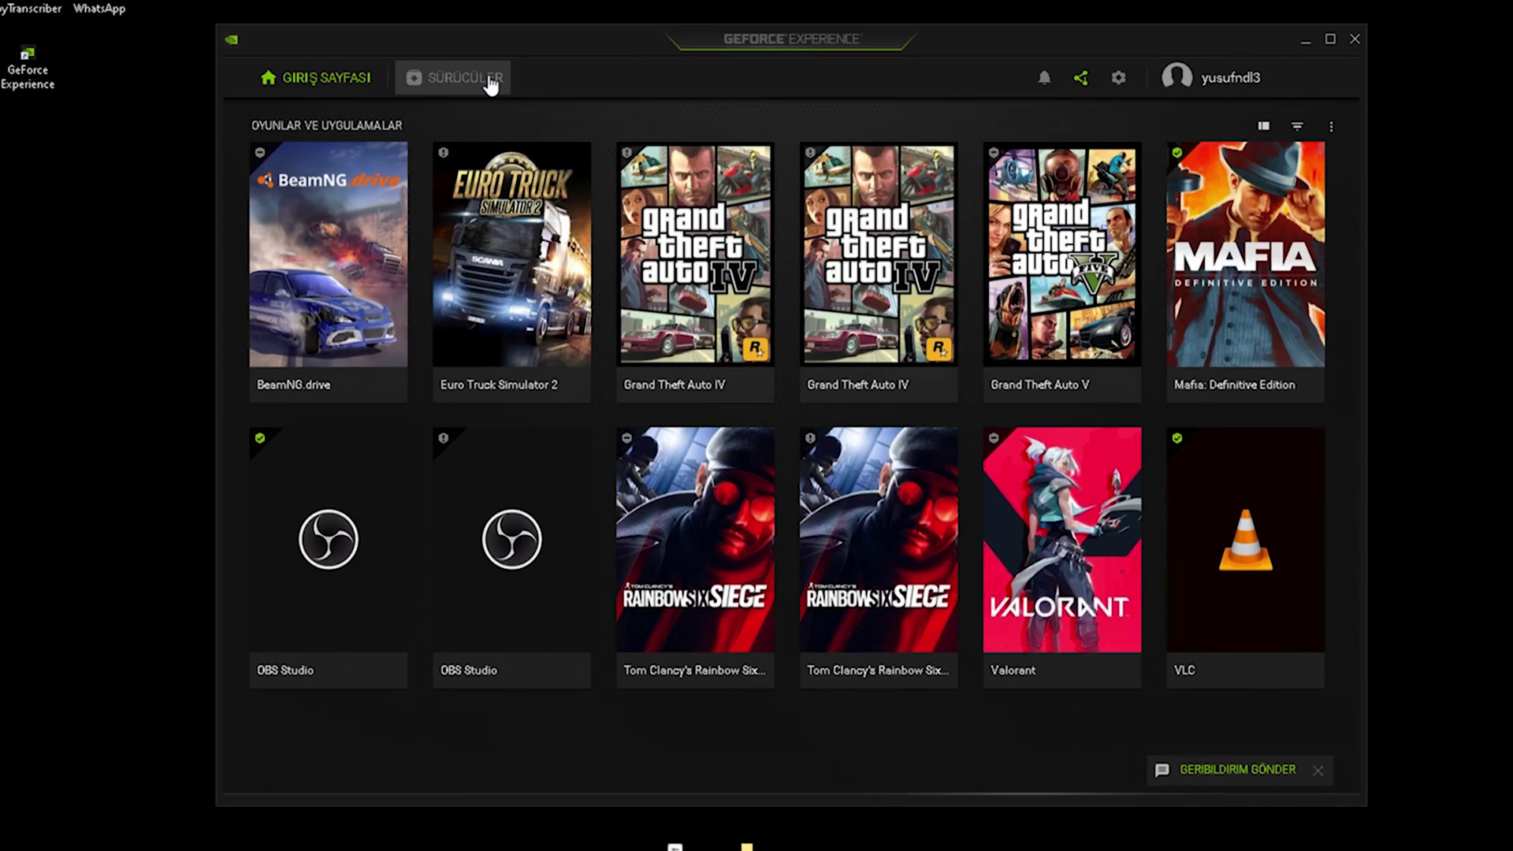
{"action": "left_click", "coordinate": [490, 84]}
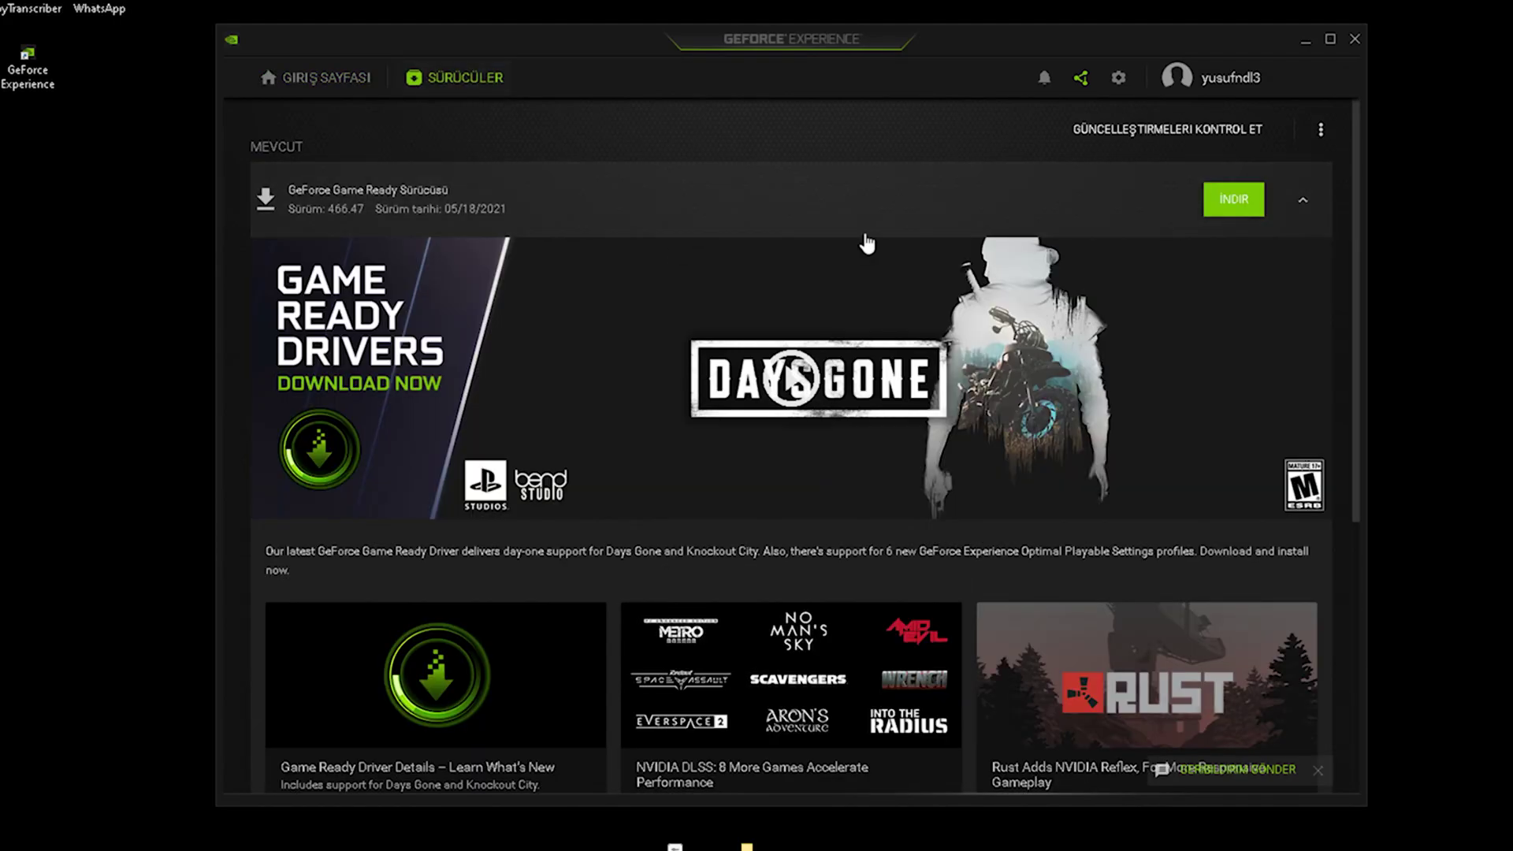
{"action": "left_click", "coordinate": [1186, 135]}
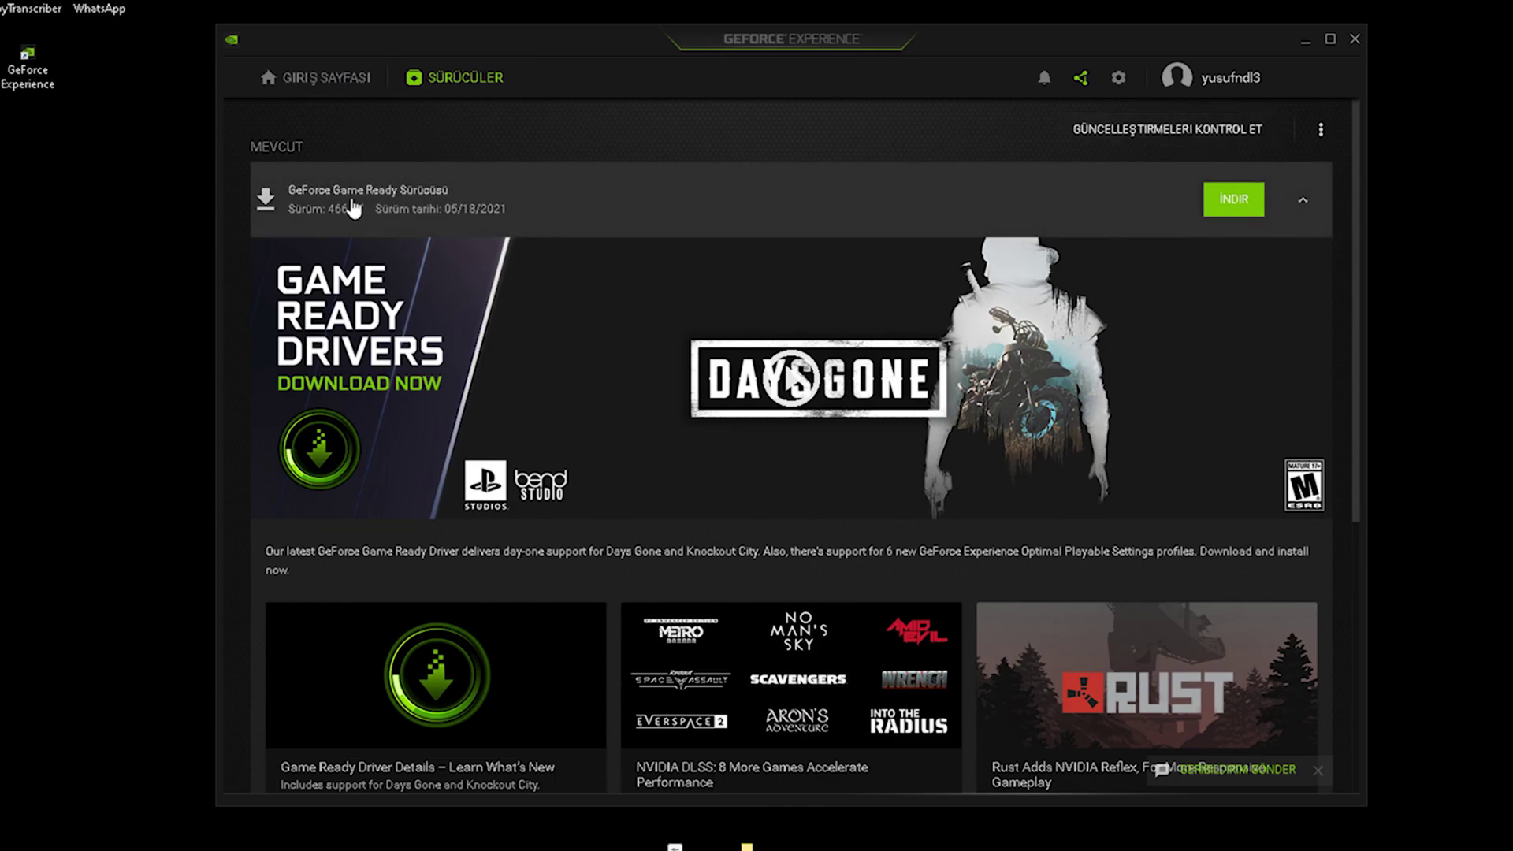
Change the driver preference to Studio Sürücü and close GeForce Experience.
{"action": "left_click", "coordinate": [1317, 132]}
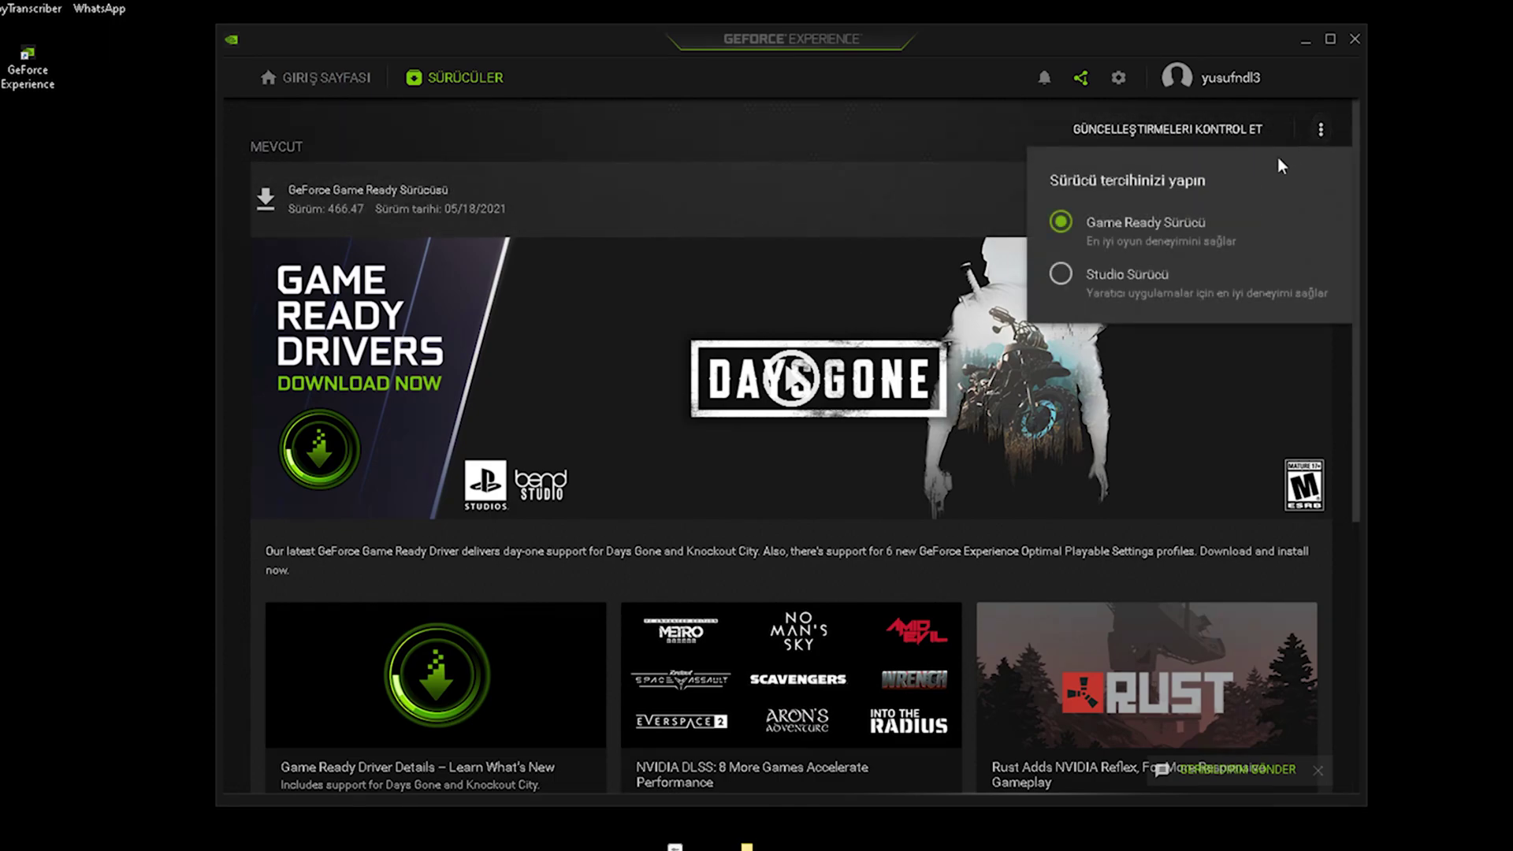
{"action": "left_click", "coordinate": [1061, 275]}
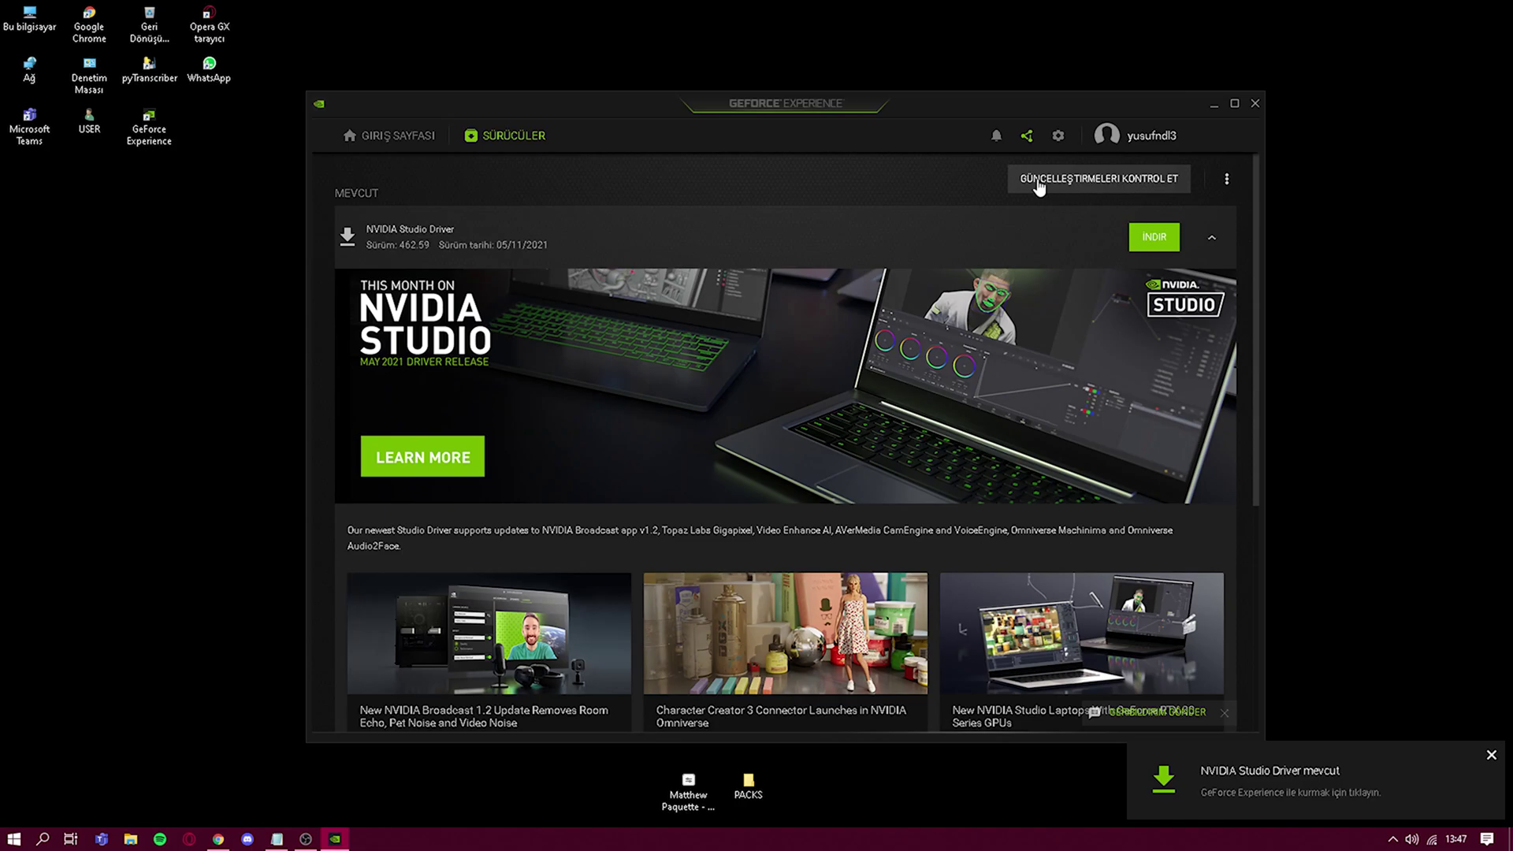
{"action": "left_click", "coordinate": [1256, 103]}
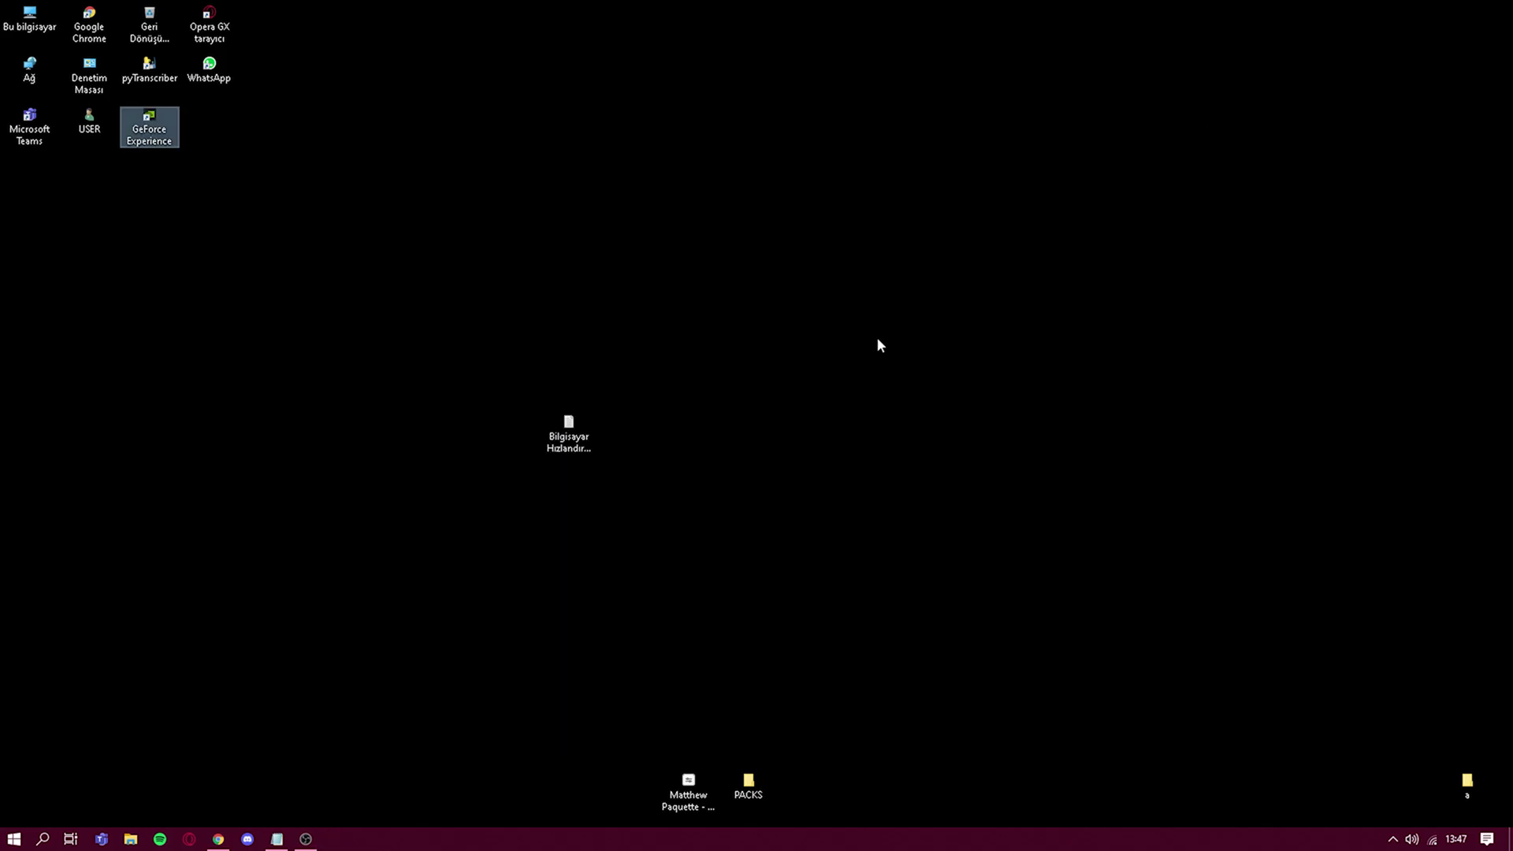
Switch to NVIDIA Denetim Masası and show the "Görüntü ayarlarını önayarla yap" page of the 3D settings.
{"action": "right_click", "coordinate": [649, 297]}
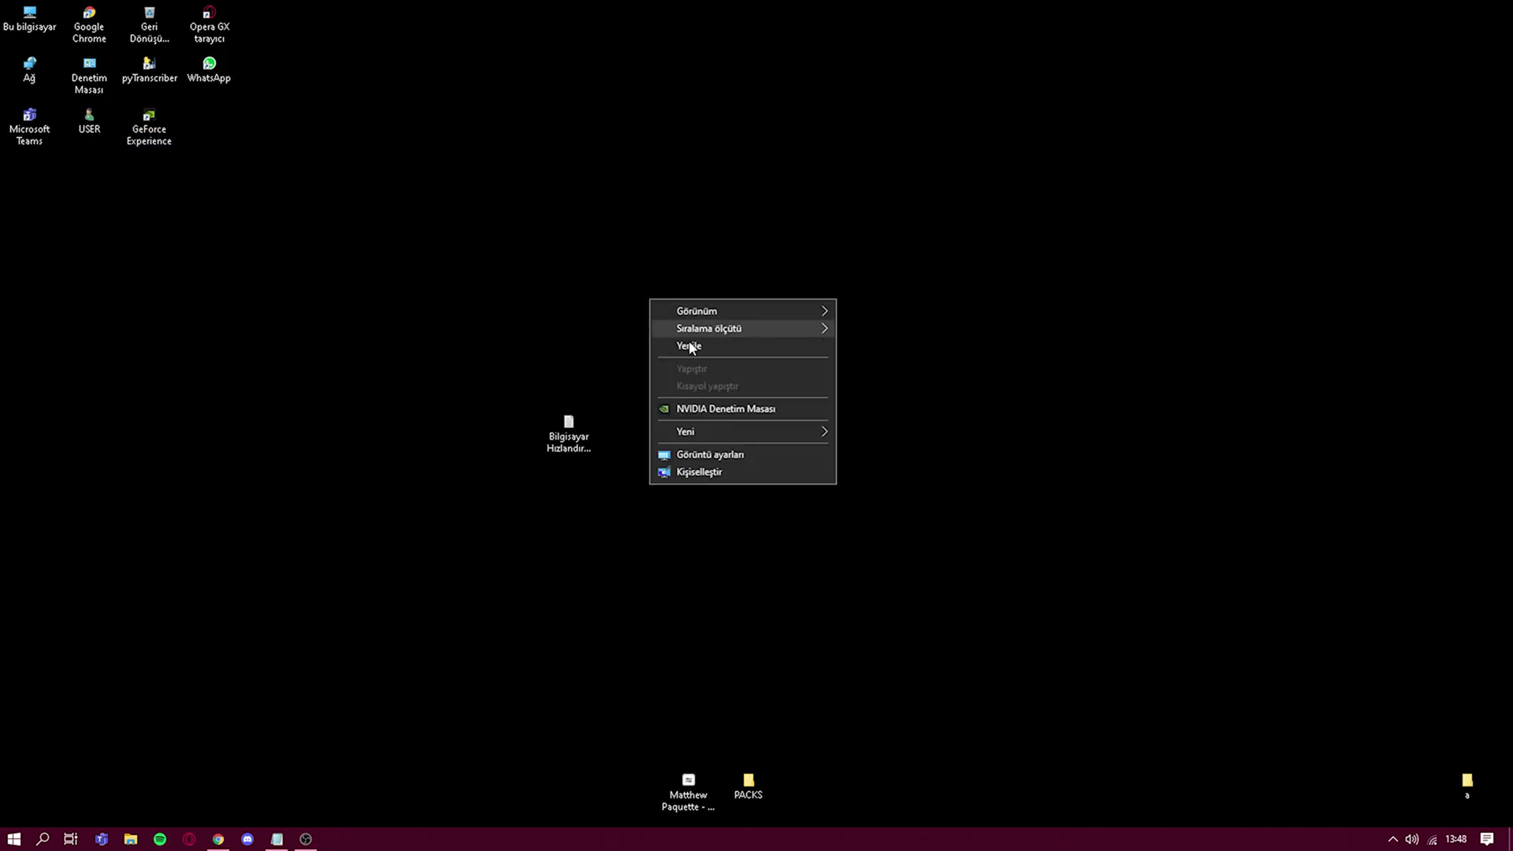
{"action": "left_click", "coordinate": [723, 410]}
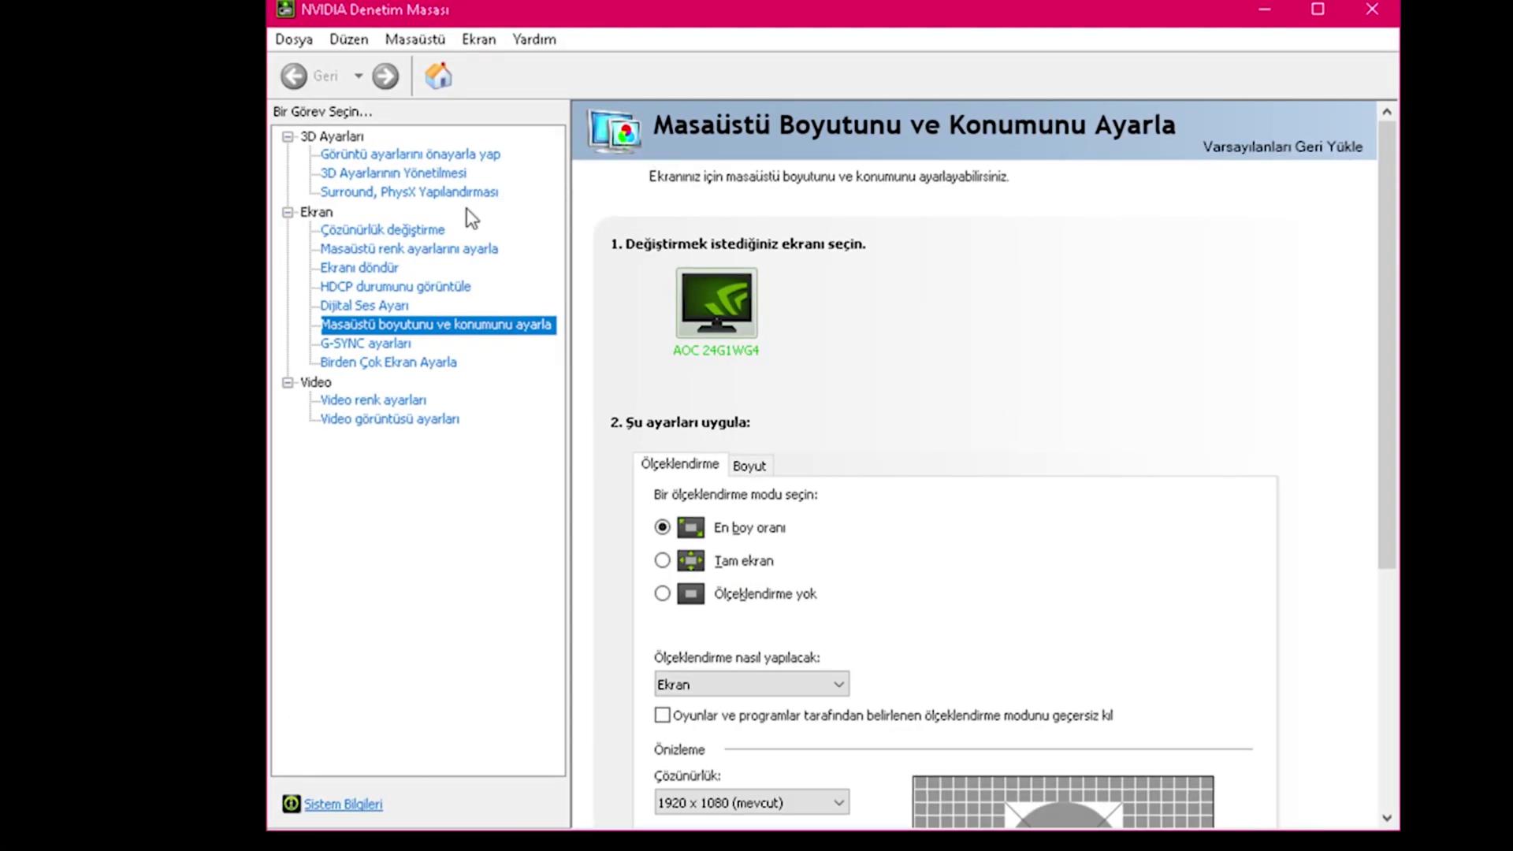
{"action": "left_click", "coordinate": [852, 242]}
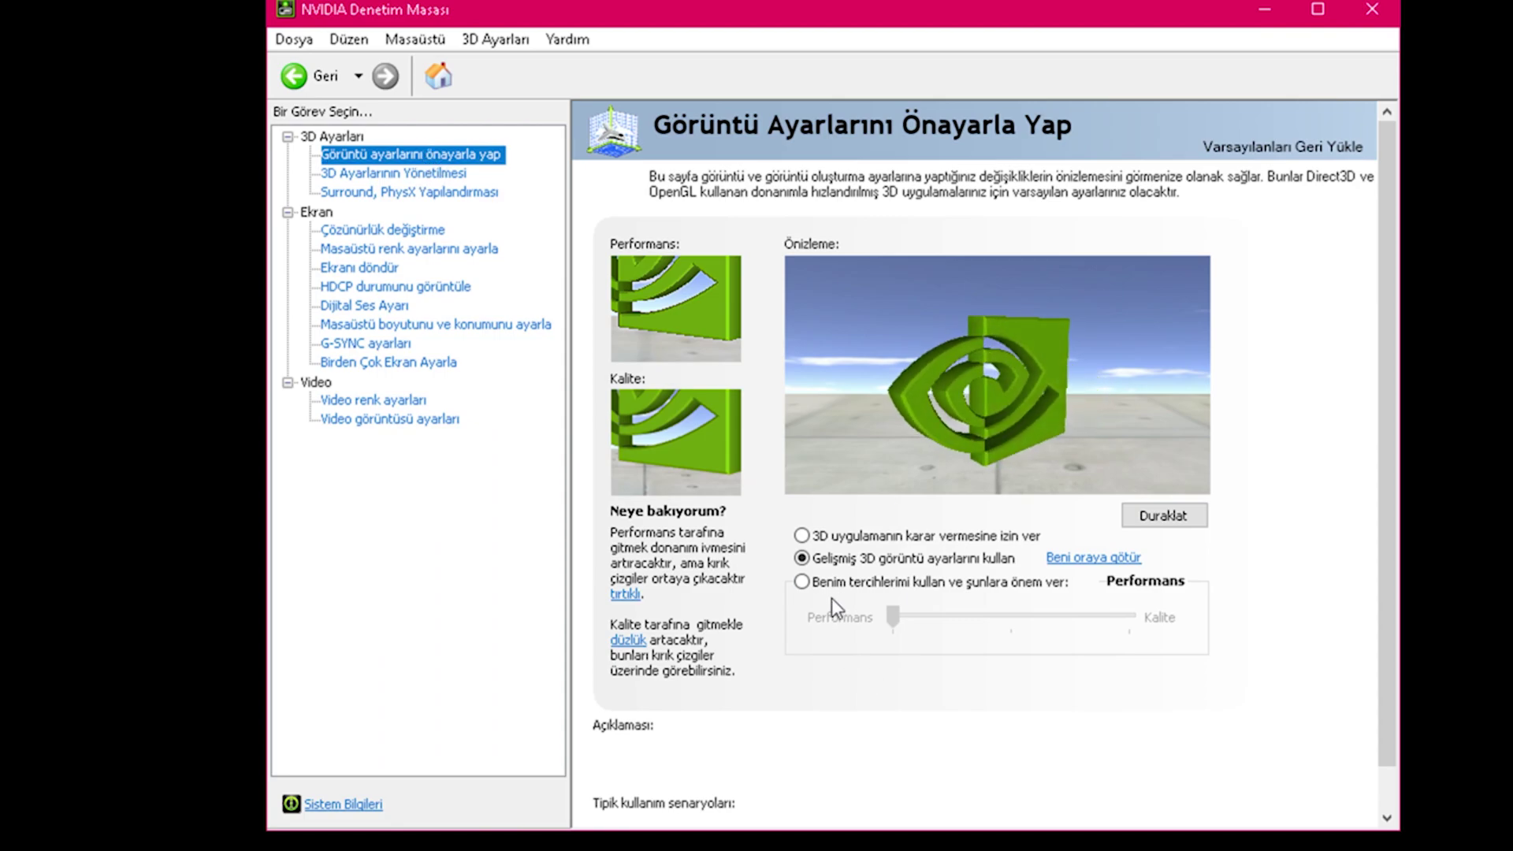
{"action": "mouse_move", "coordinate": [826, 599]}
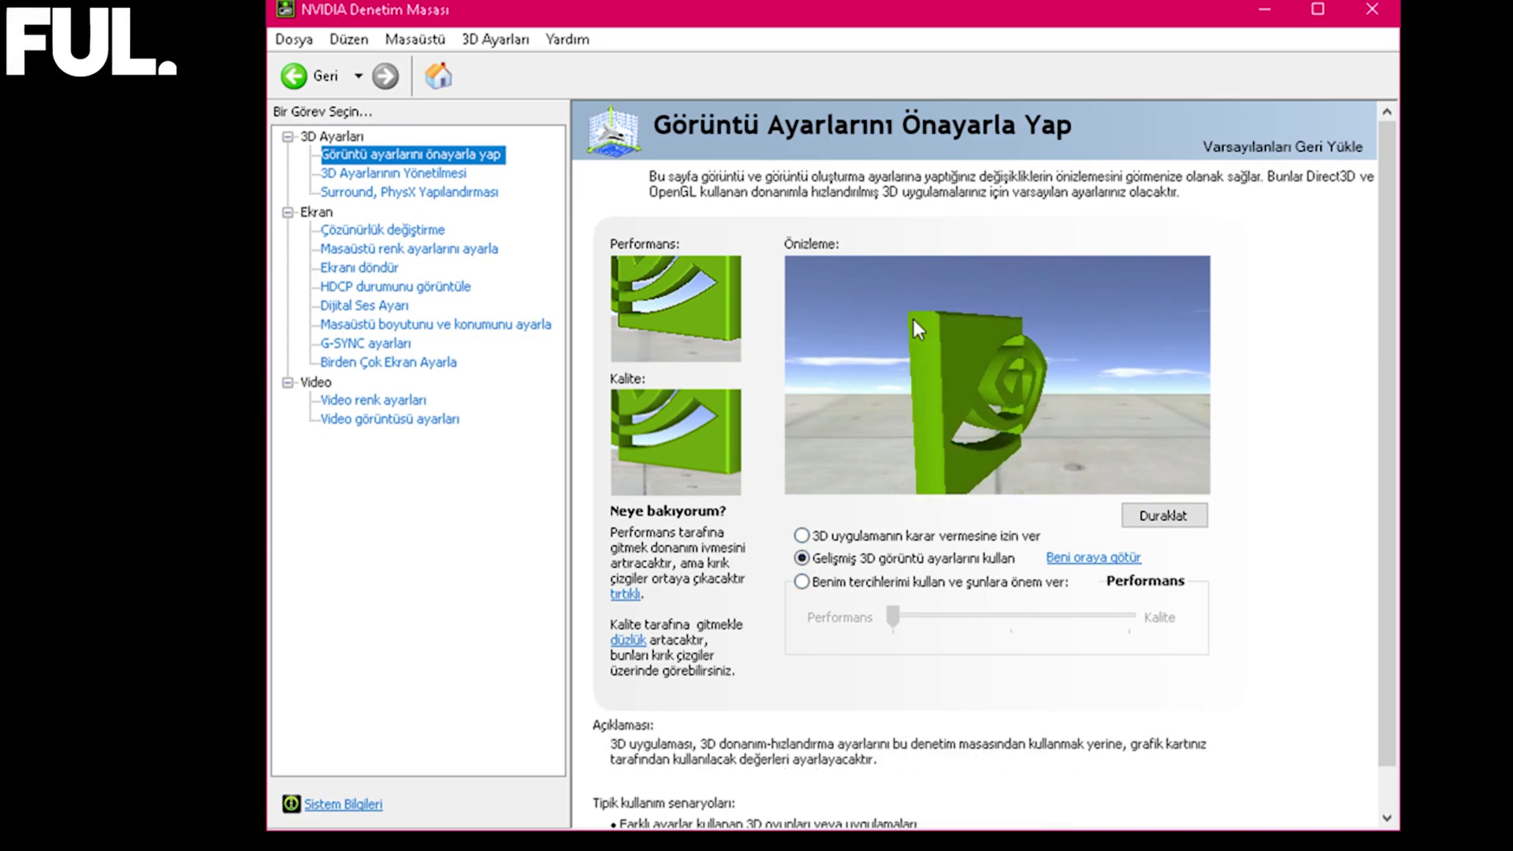
Select "Benim tercihlerimi kullan ve şunlara önem ver" with the emphasis on Performans, then apply and keep the changes.
{"action": "left_click", "coordinate": [864, 583]}
{"action": "left_click_drag", "start_coordinate": [893, 617], "coordinate": [1129, 617]}
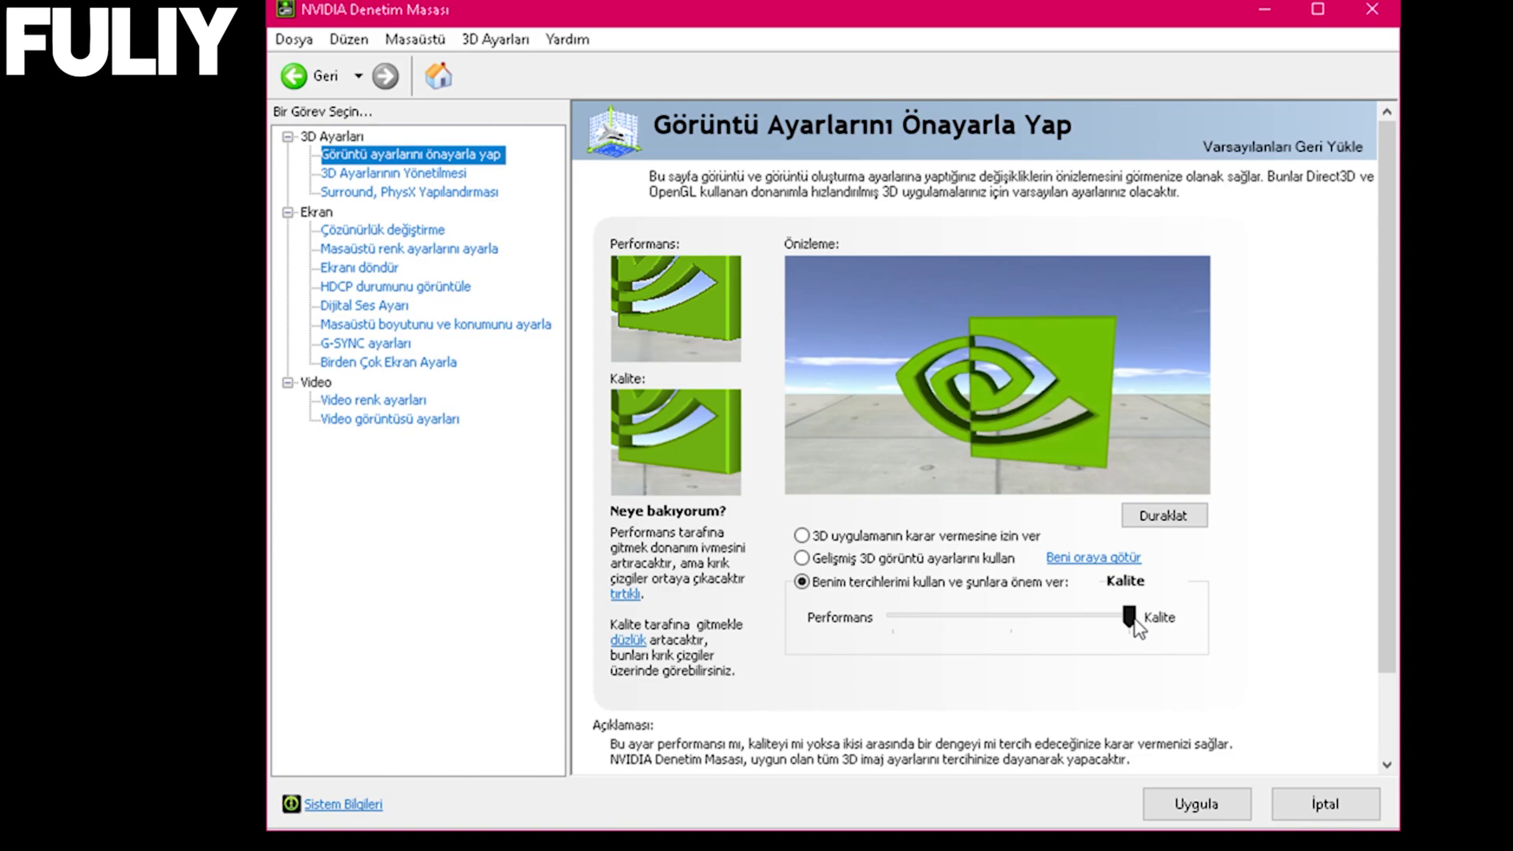
{"action": "left_click_drag", "start_coordinate": [1132, 619], "coordinate": [895, 620]}
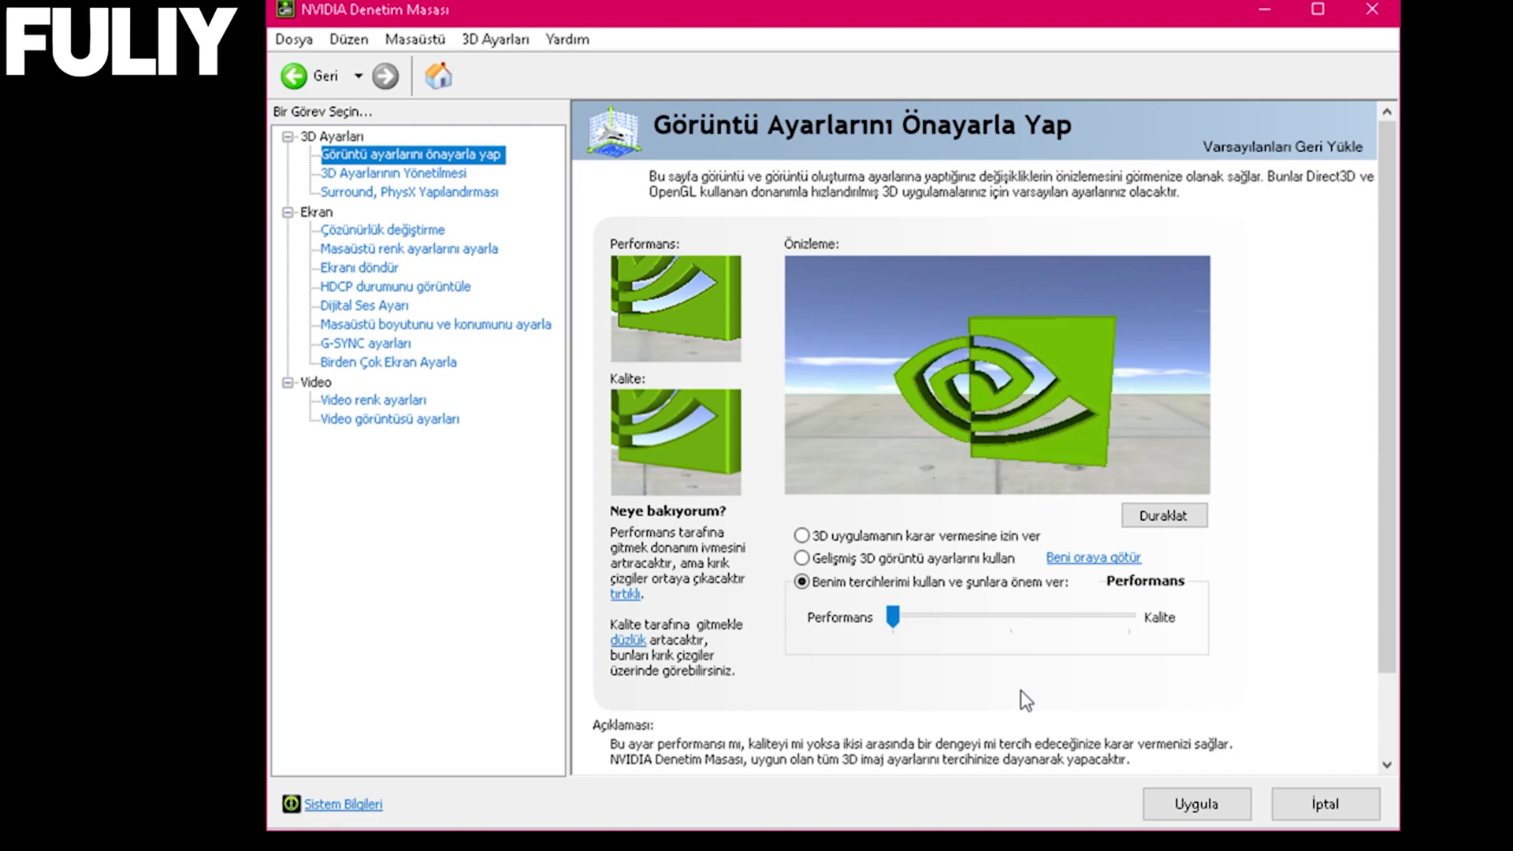
{"action": "left_click", "coordinate": [1164, 802]}
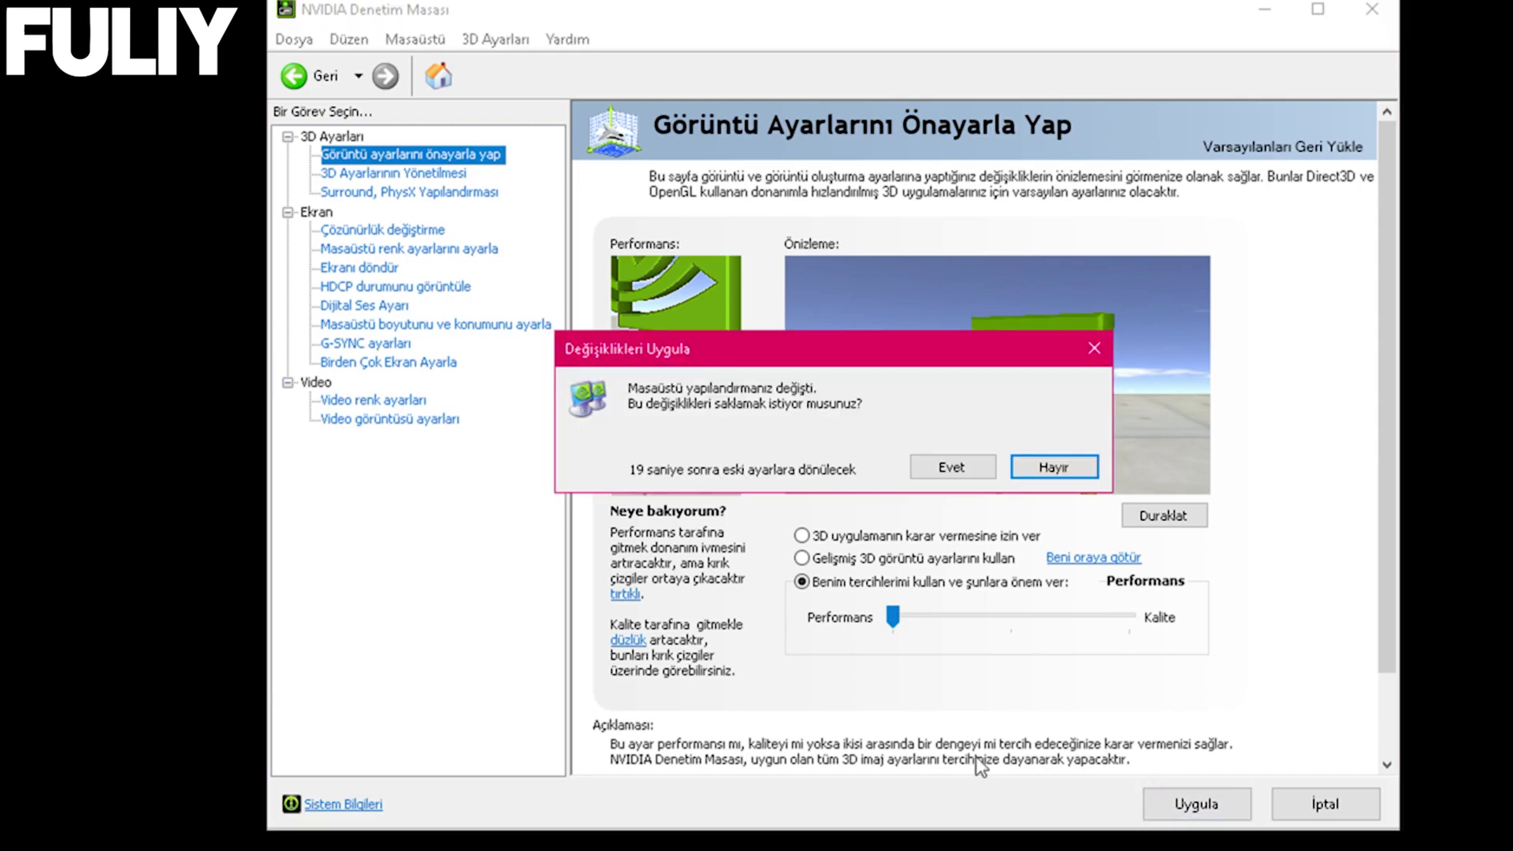
{"action": "left_click", "coordinate": [951, 467]}
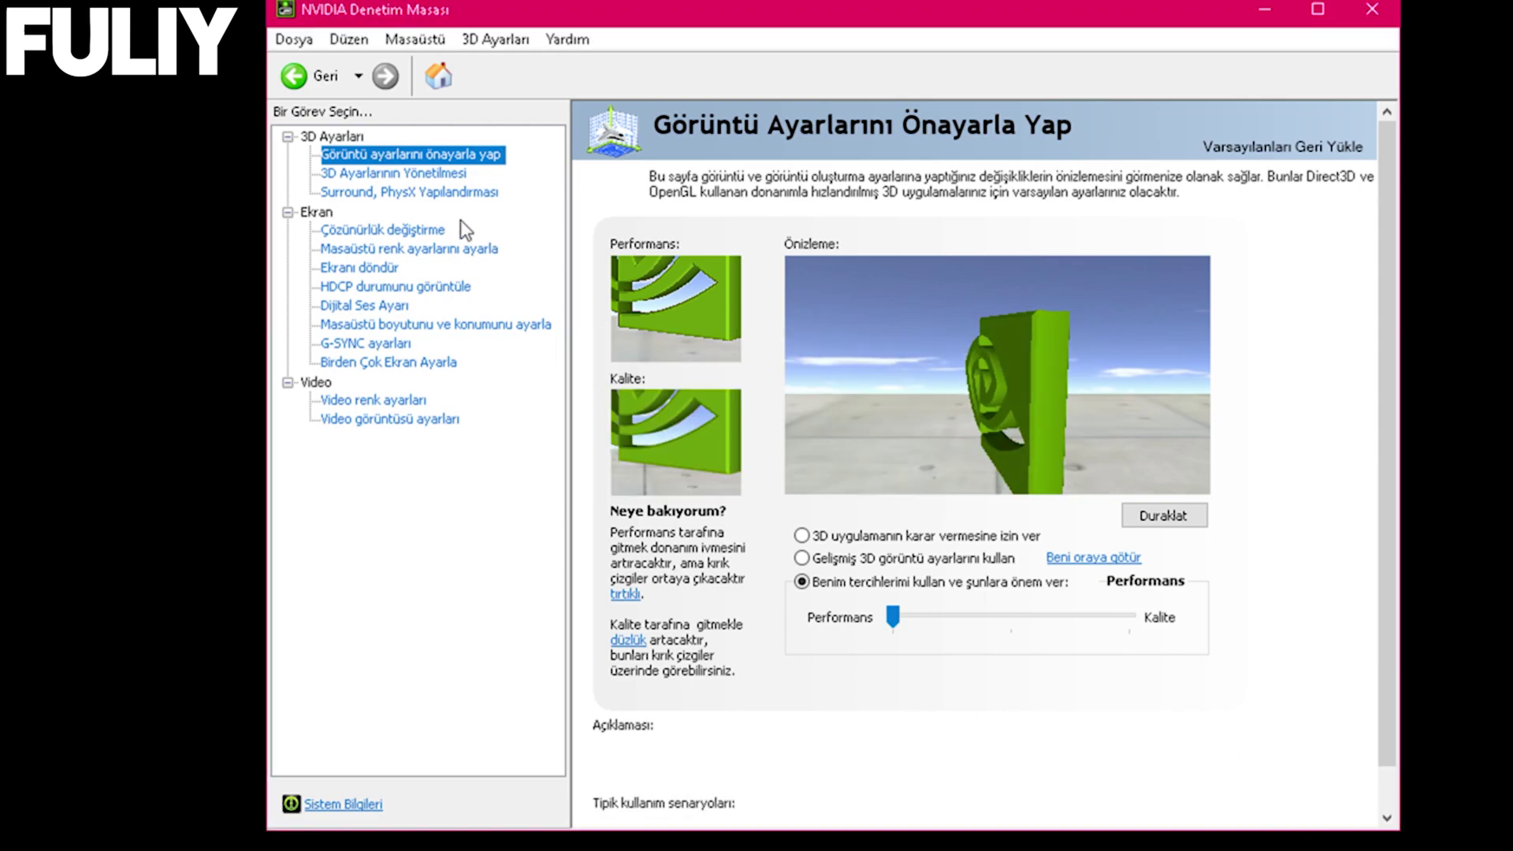
Under 3D Ayarlarının Yönetilmesi, set "Doku süzme – Eşyönsüz örnek optimizasyonu" to Kapalı in the general settings.
{"action": "left_click", "coordinate": [383, 230]}
{"action": "left_click", "coordinate": [394, 173]}
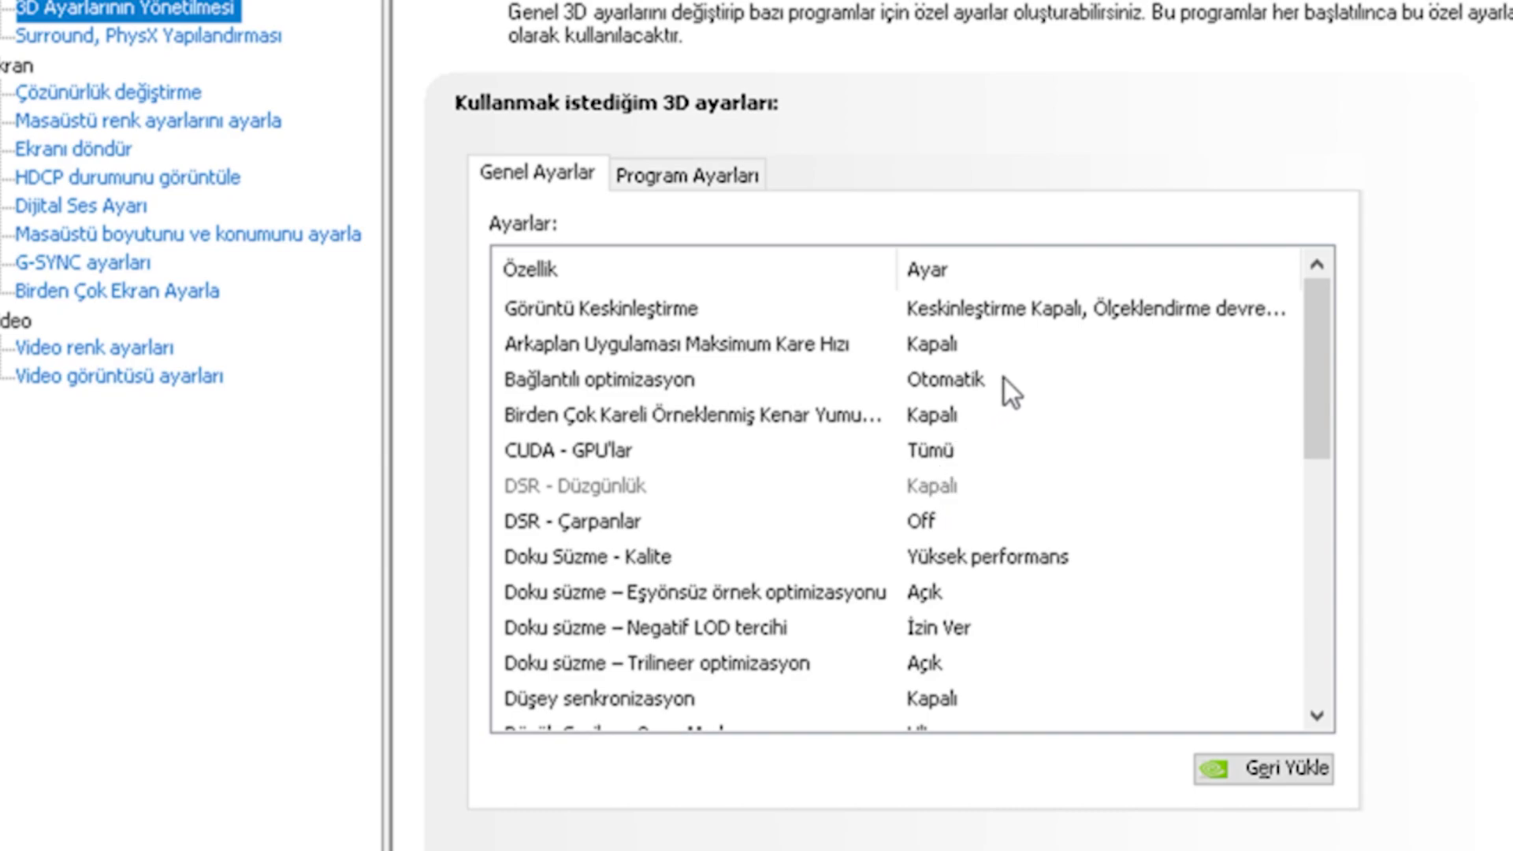
{"action": "left_click", "coordinate": [987, 629]}
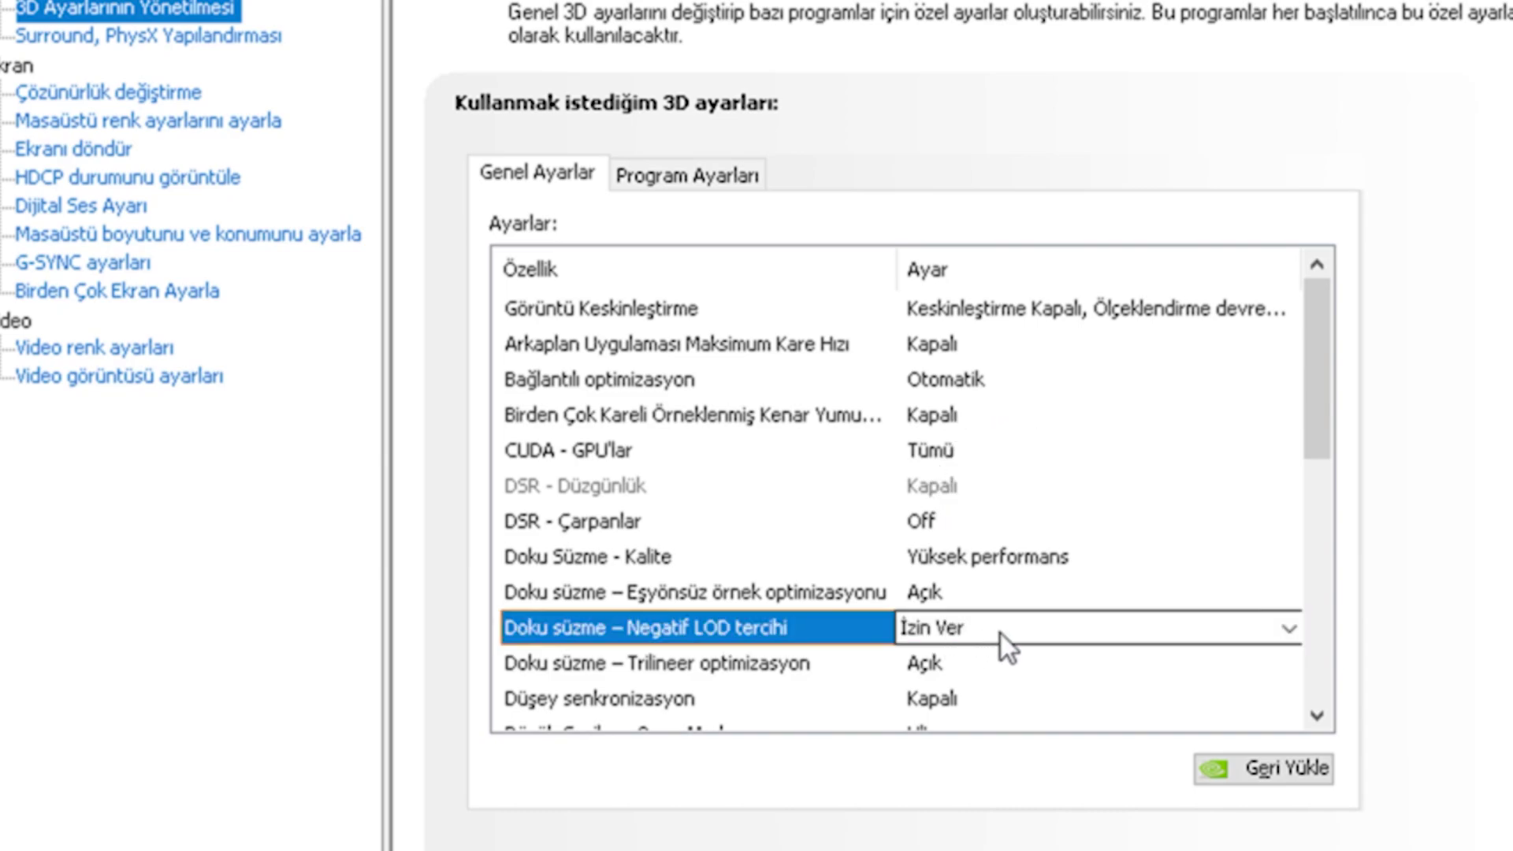
{"action": "left_click", "coordinate": [1015, 602]}
{"action": "left_click", "coordinate": [1015, 602]}
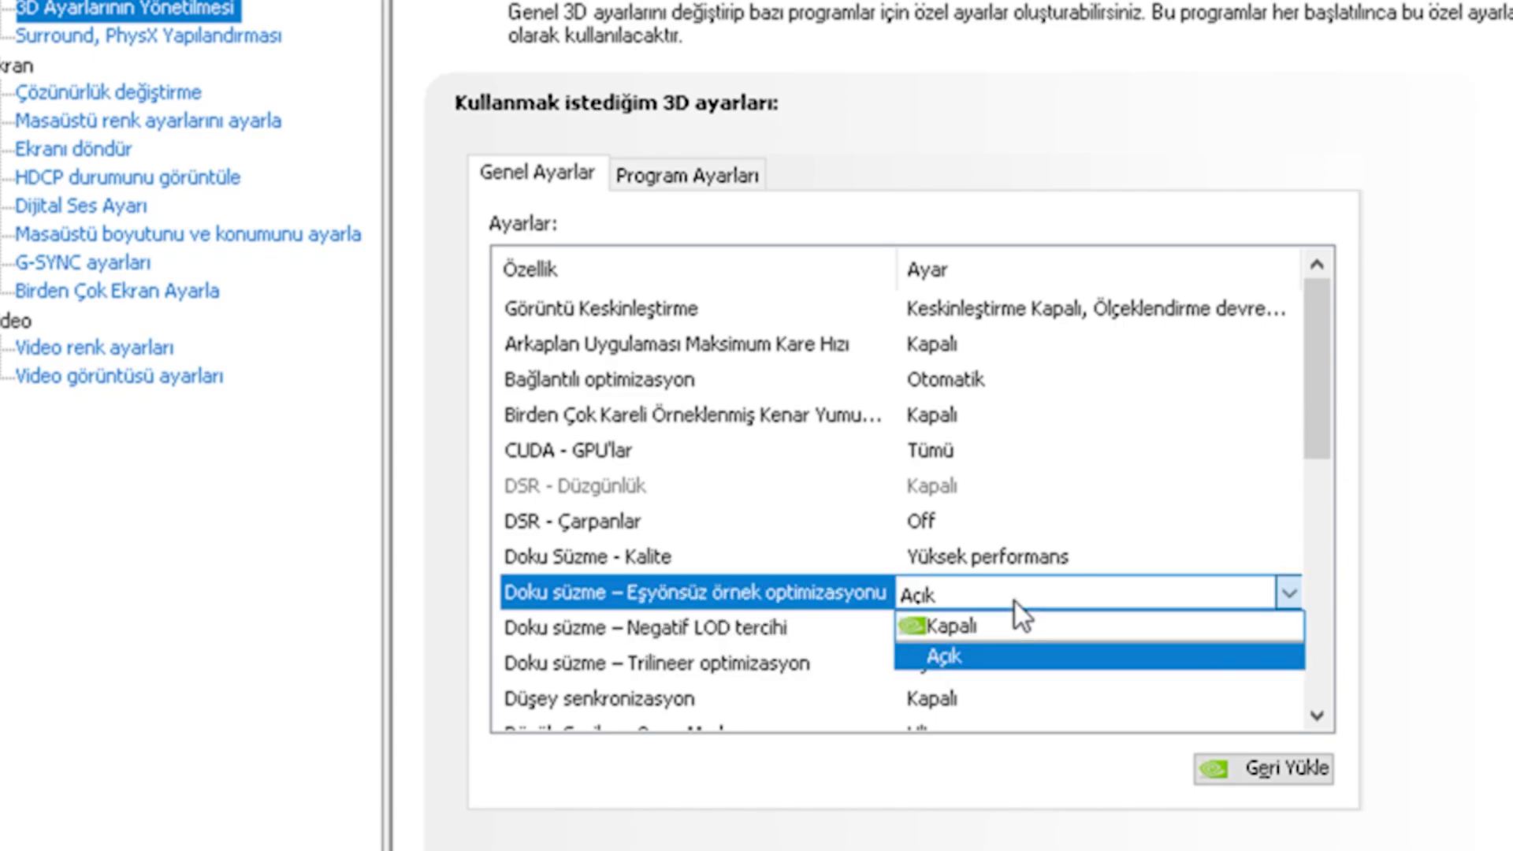
{"action": "left_click", "coordinate": [993, 630]}
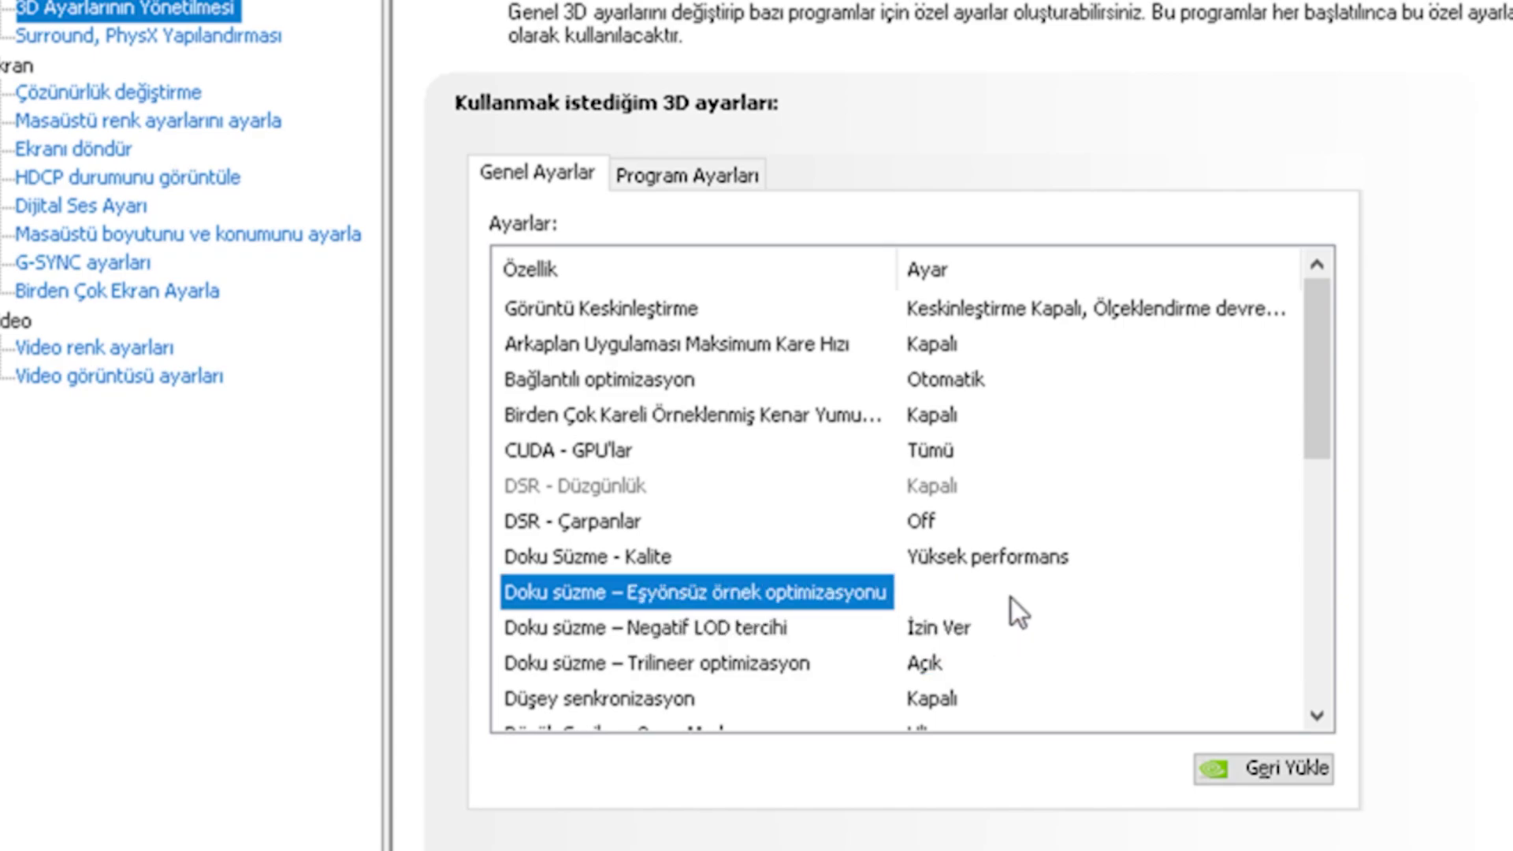
Choose Yüksek performans for the "Doku Süzme - Kalite" setting.
{"action": "left_click", "coordinate": [1010, 493]}
{"action": "left_click", "coordinate": [1042, 556]}
{"action": "left_click", "coordinate": [1024, 556]}
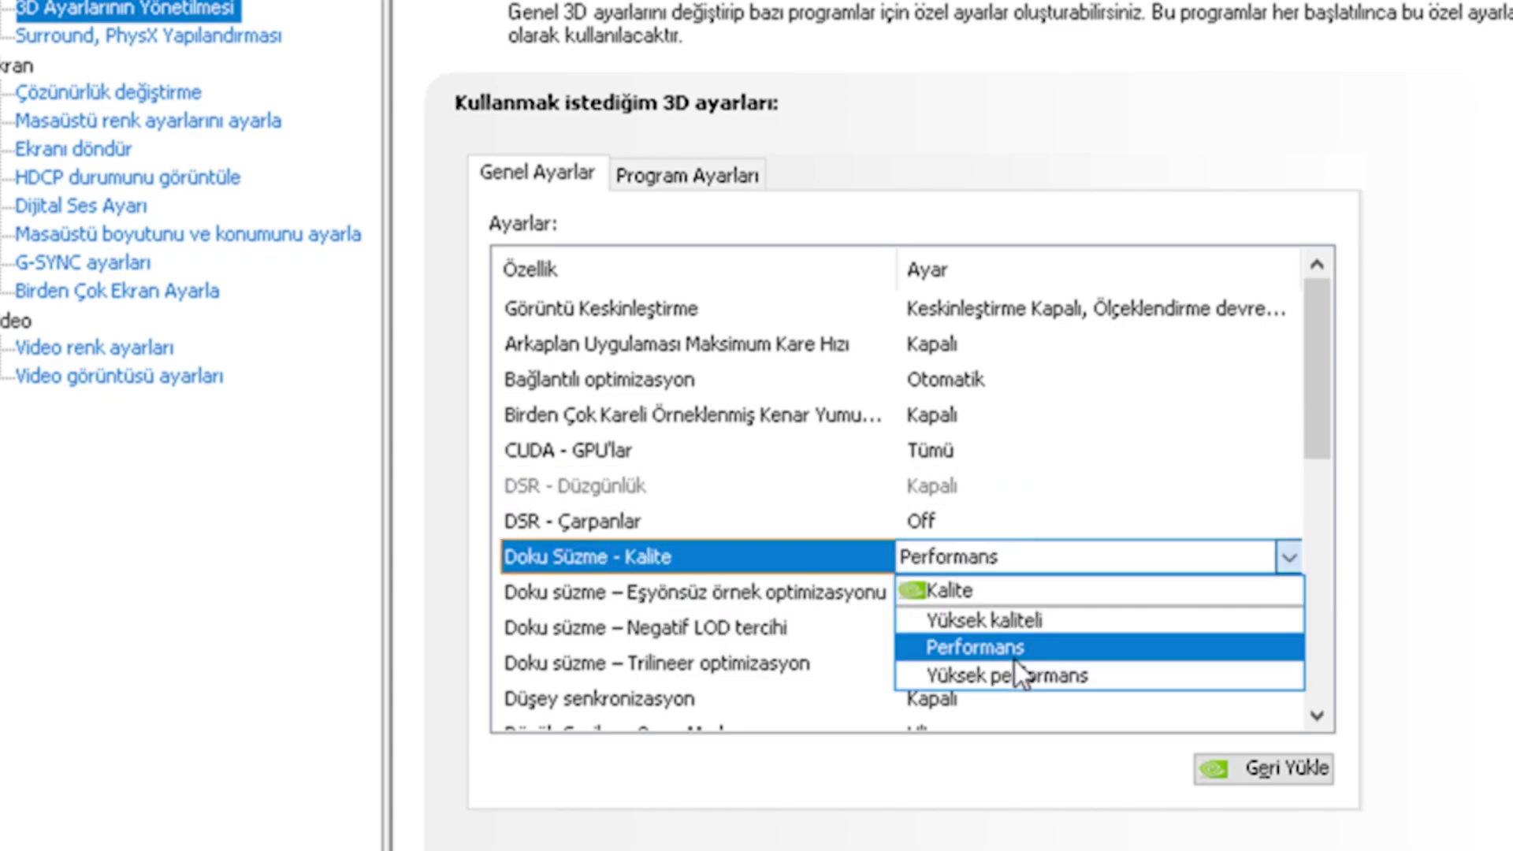
{"action": "left_click", "coordinate": [1307, 545]}
Choose Ultra for the "Düşük Gecikme Oranı Modu" setting.
{"action": "left_click_drag", "start_coordinate": [1321, 447], "coordinate": [1311, 523]}
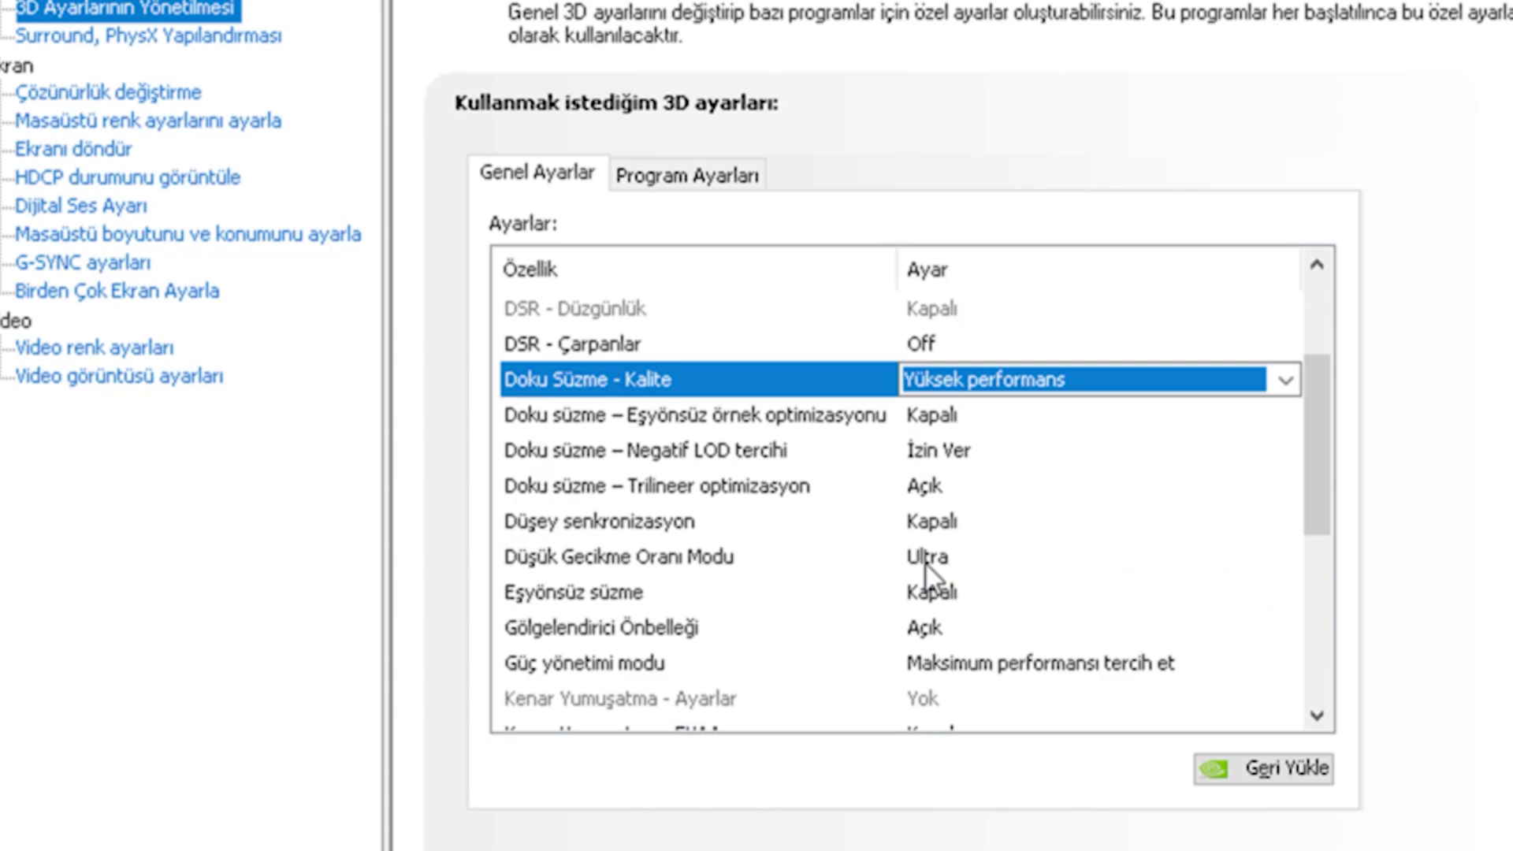
{"action": "left_click", "coordinate": [971, 561]}
{"action": "left_click", "coordinate": [1288, 557]}
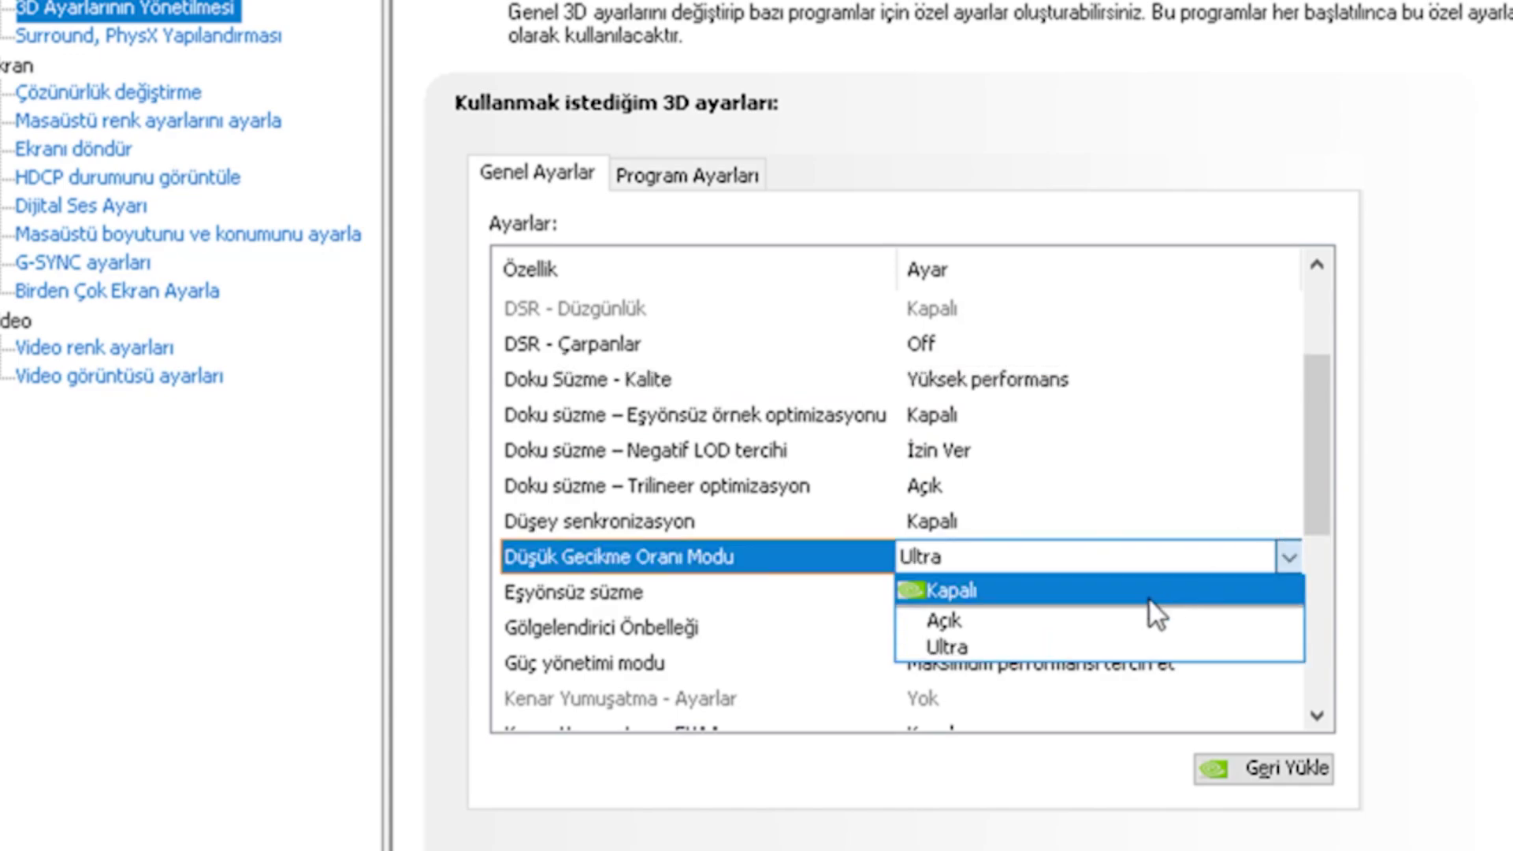
{"action": "left_click", "coordinate": [1076, 648]}
Set "Kenar Yumuşatma - Gama düzeltmesi" to Kapalı.
{"action": "left_click_drag", "start_coordinate": [1321, 516], "coordinate": [1315, 570]}
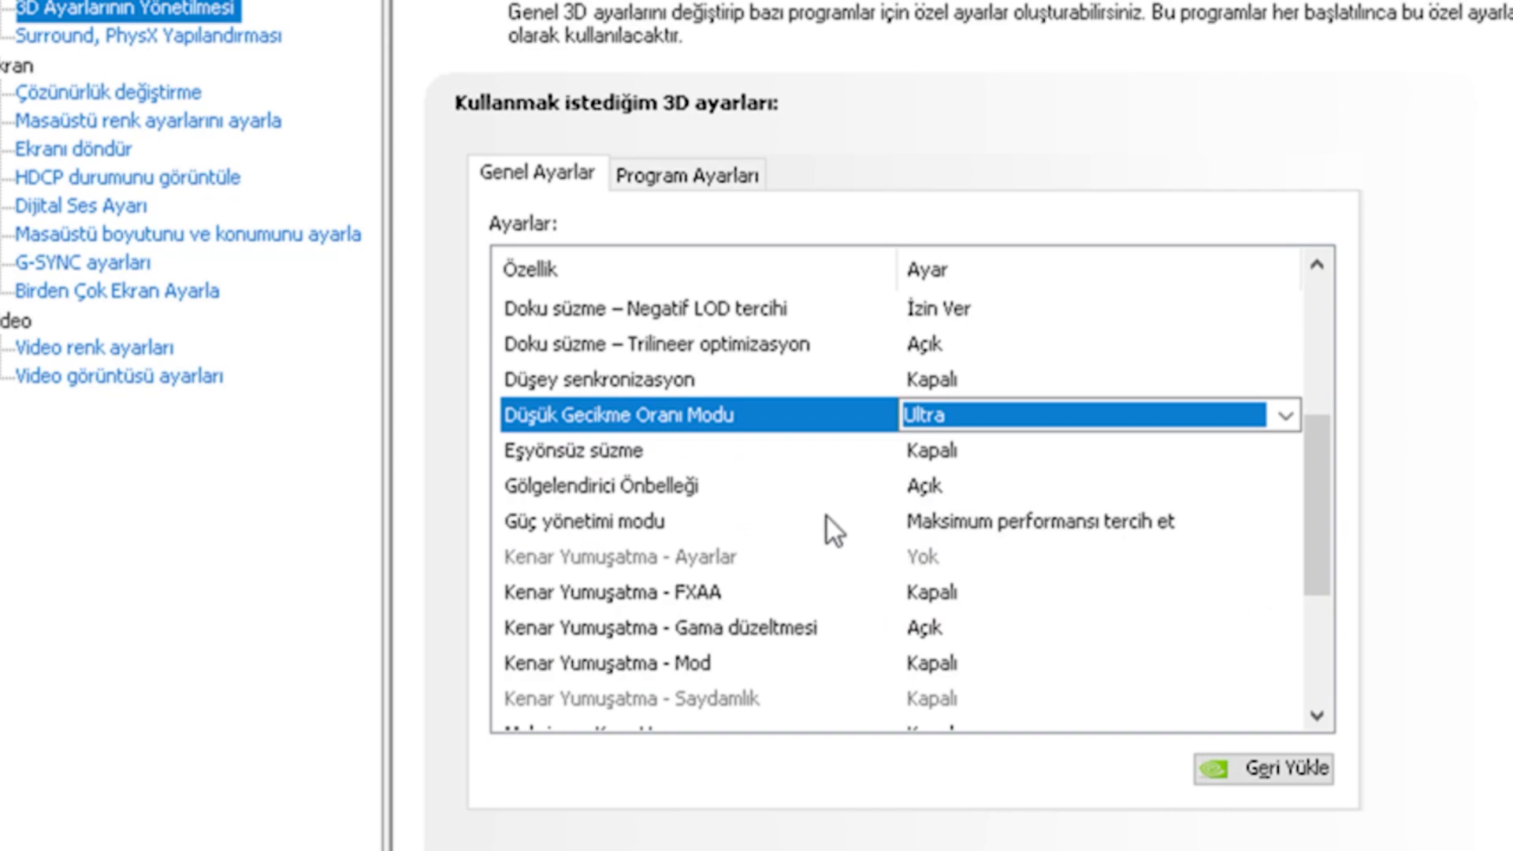
{"action": "scroll", "coordinate": [1312, 540], "scroll_direction": "down", "scroll_amount": 3}
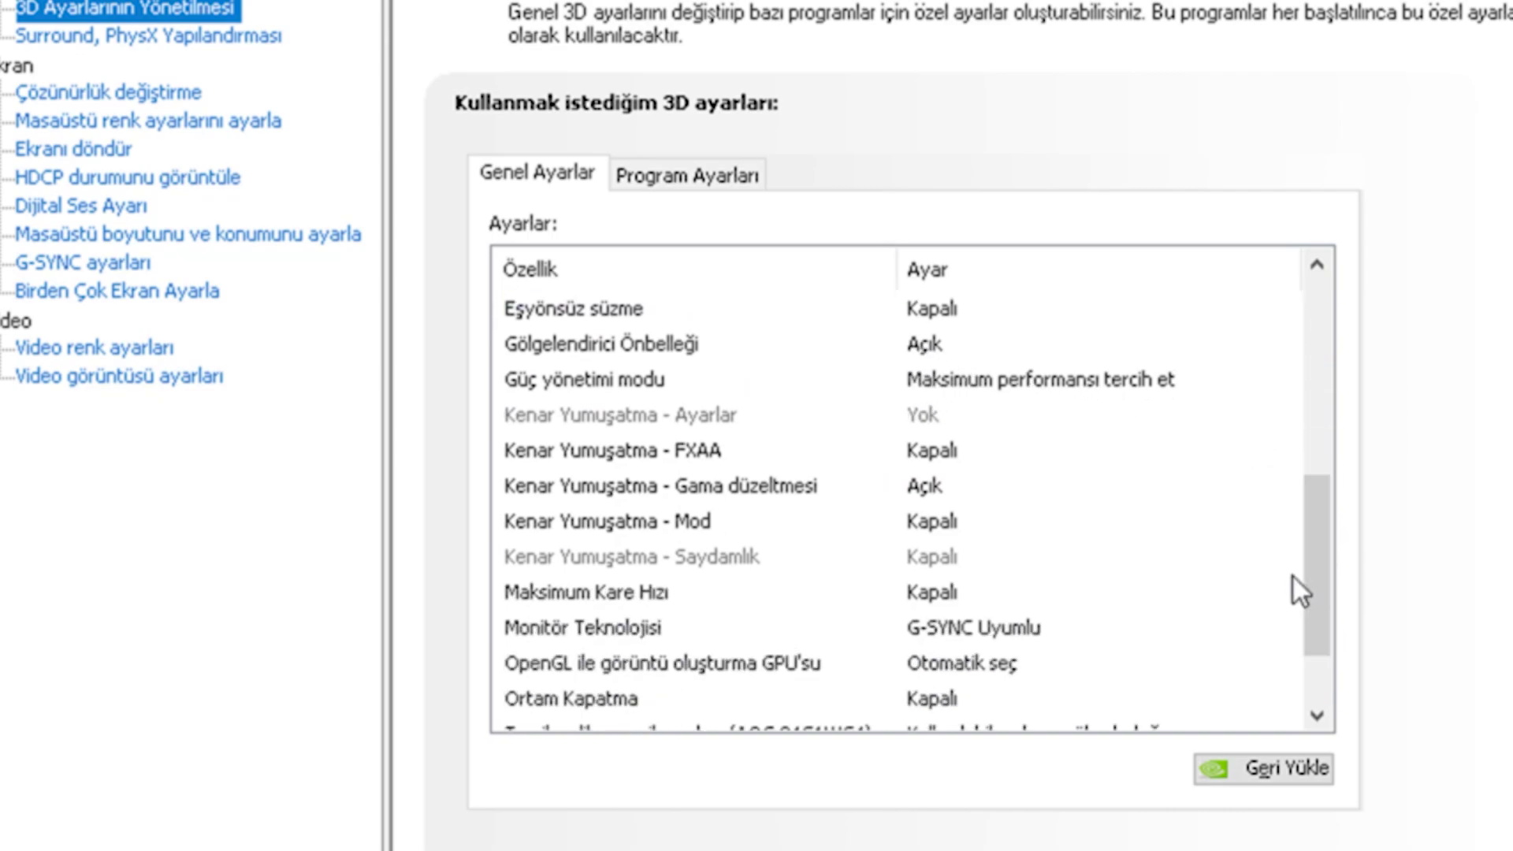
{"action": "left_click", "coordinate": [923, 490]}
{"action": "left_click", "coordinate": [949, 494]}
{"action": "left_click", "coordinate": [967, 548]}
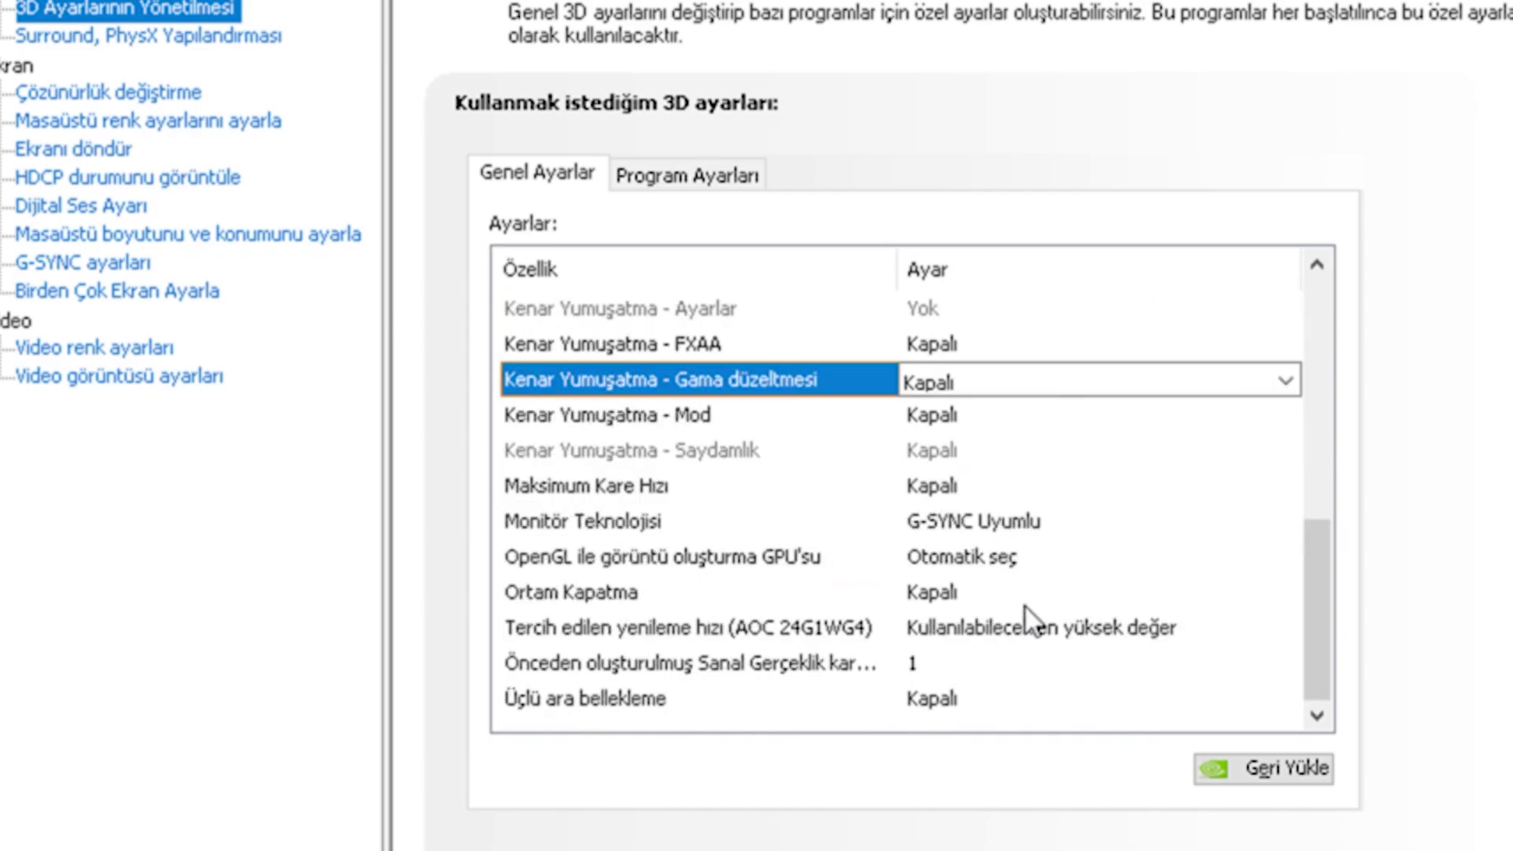
Set "OpenGL ile görüntü oluşturma GPU'su" to NVIDIA GeForce GTX 1050 Ti and review the full list of 3D settings.
{"action": "left_click", "coordinate": [994, 556]}
{"action": "left_click", "coordinate": [995, 556]}
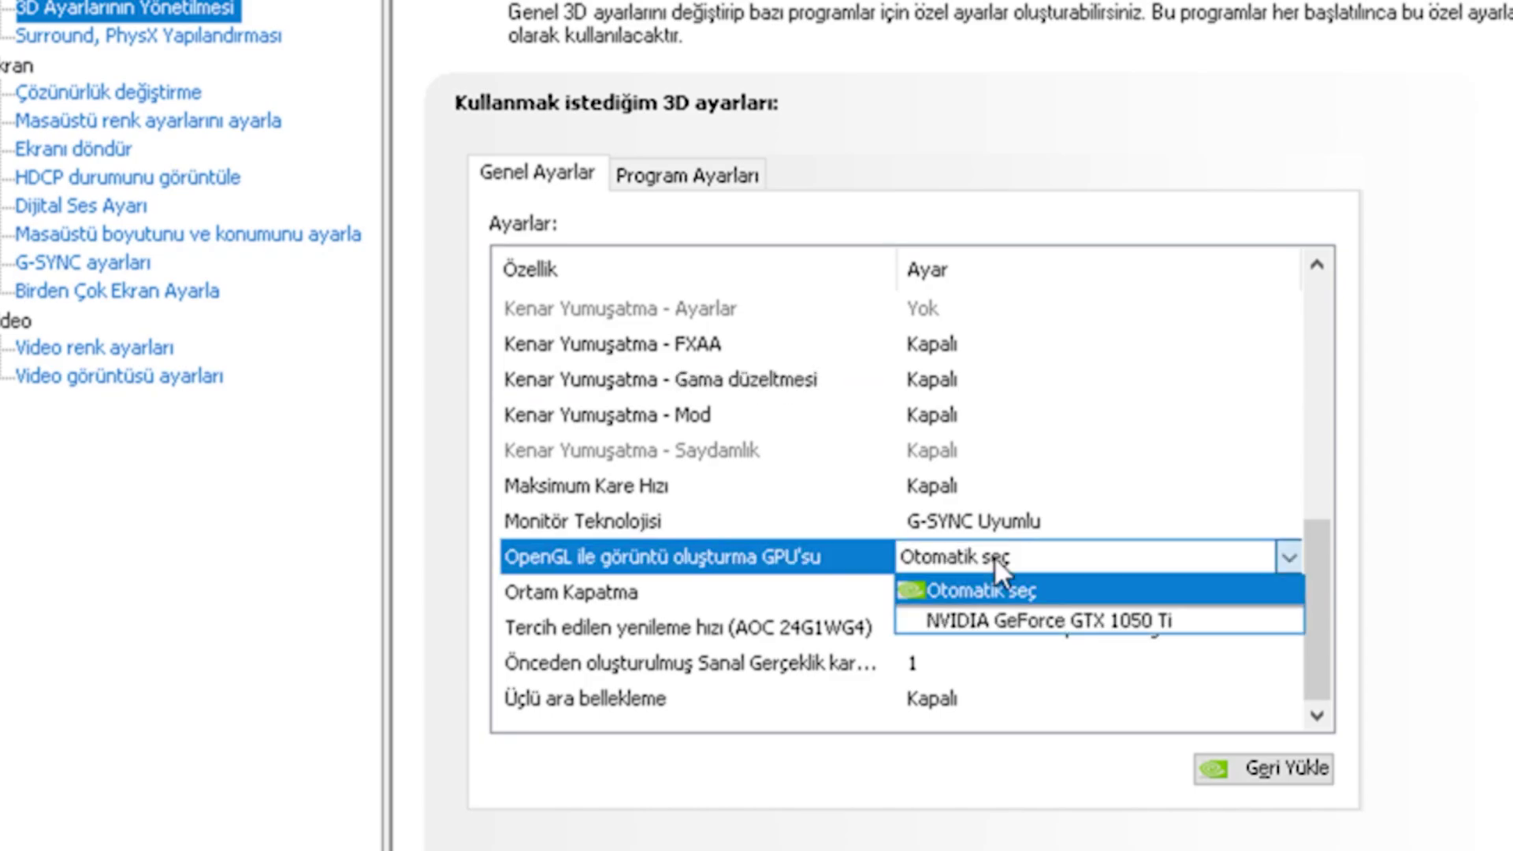
{"action": "left_click", "coordinate": [1021, 620]}
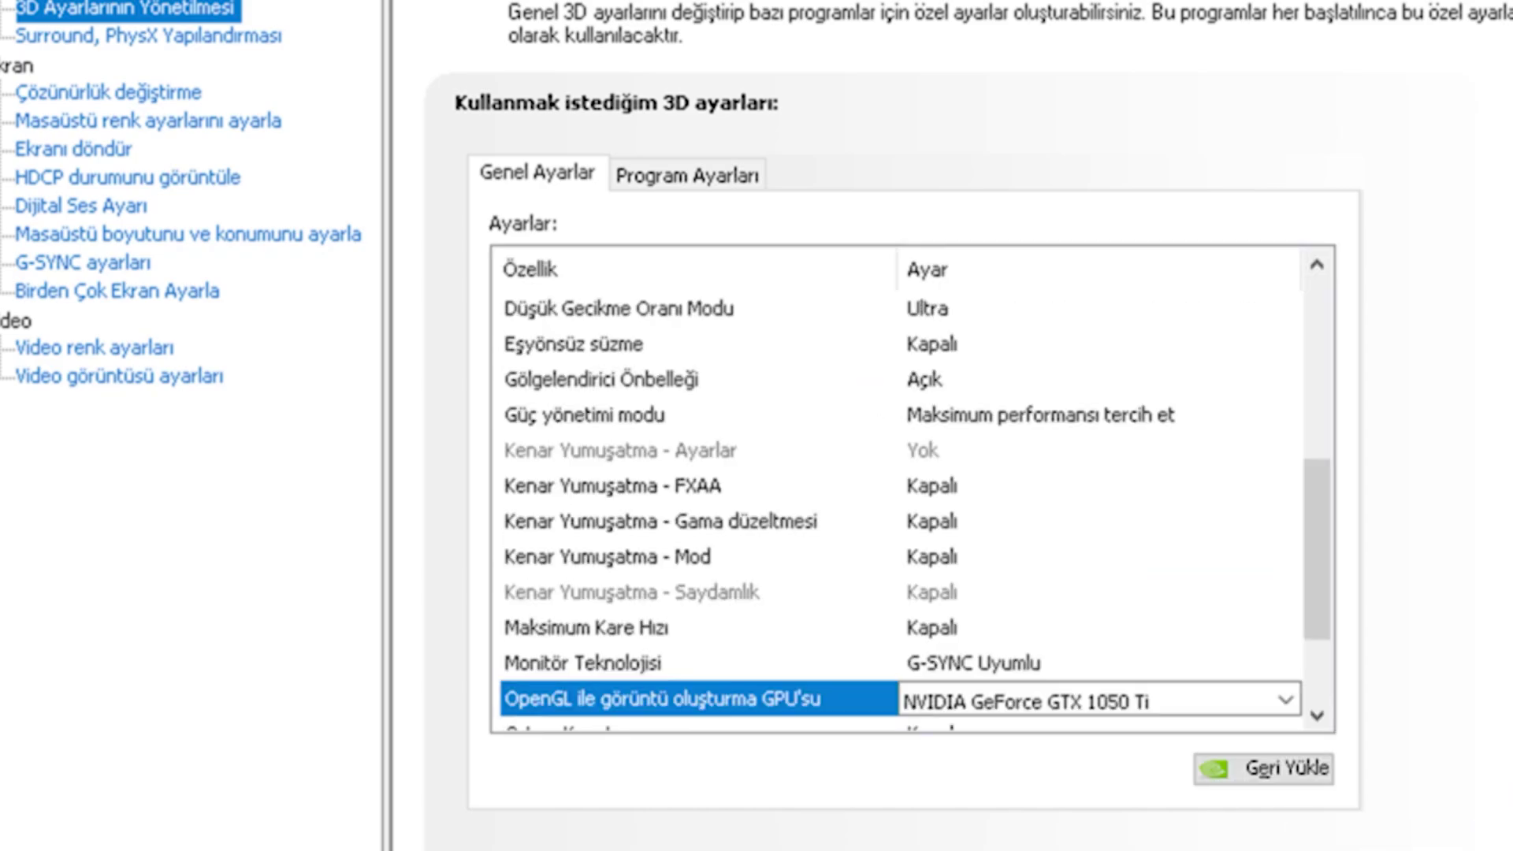
{"action": "scroll", "coordinate": [1312, 594], "scroll_direction": "down", "scroll_amount": 2}
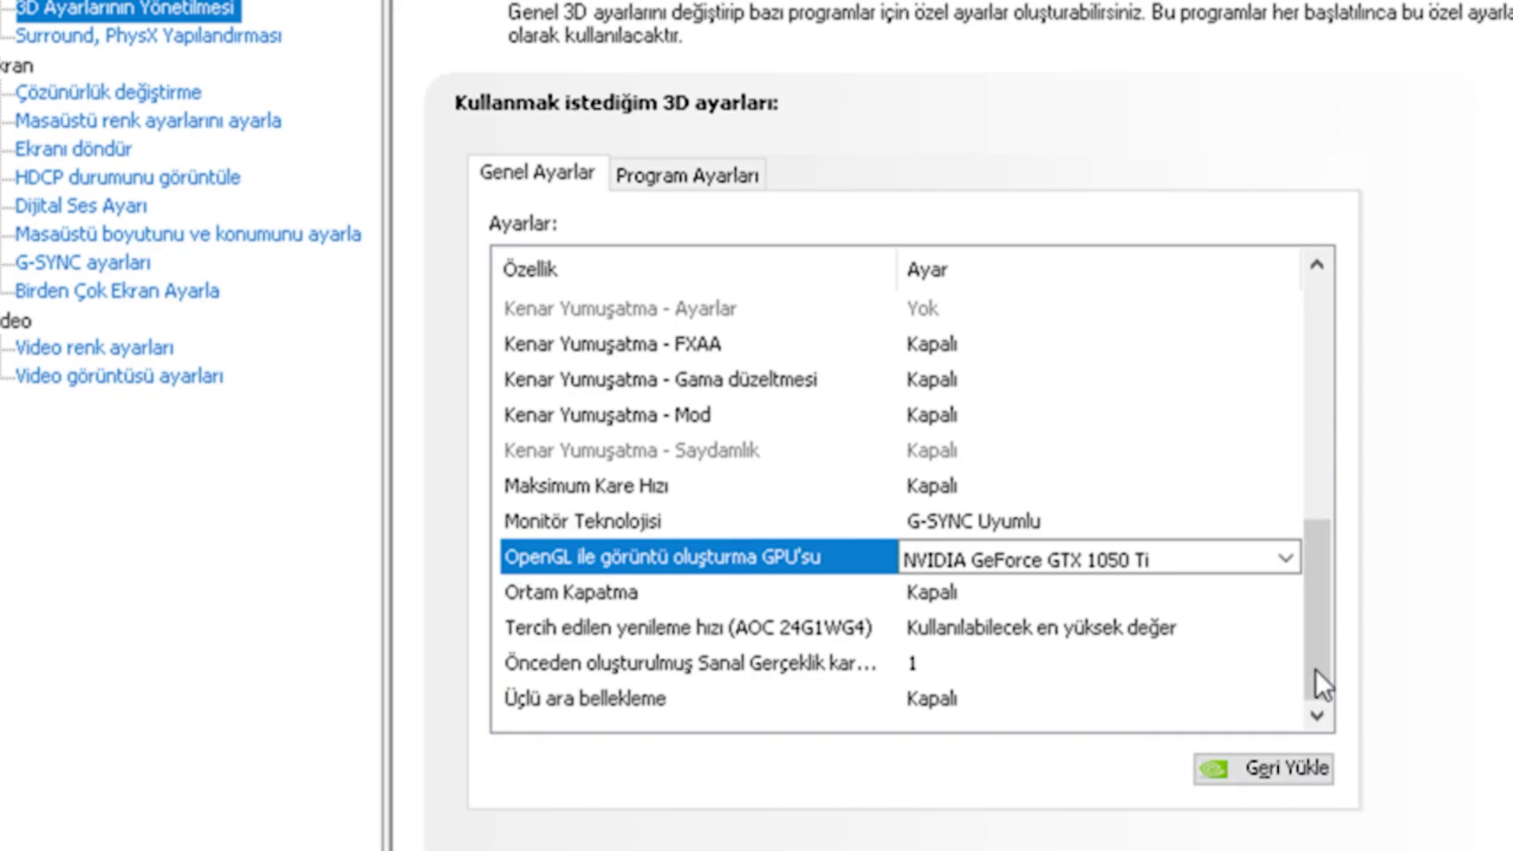
{"action": "left_click_drag", "start_coordinate": [1321, 668], "coordinate": [1303, 403]}
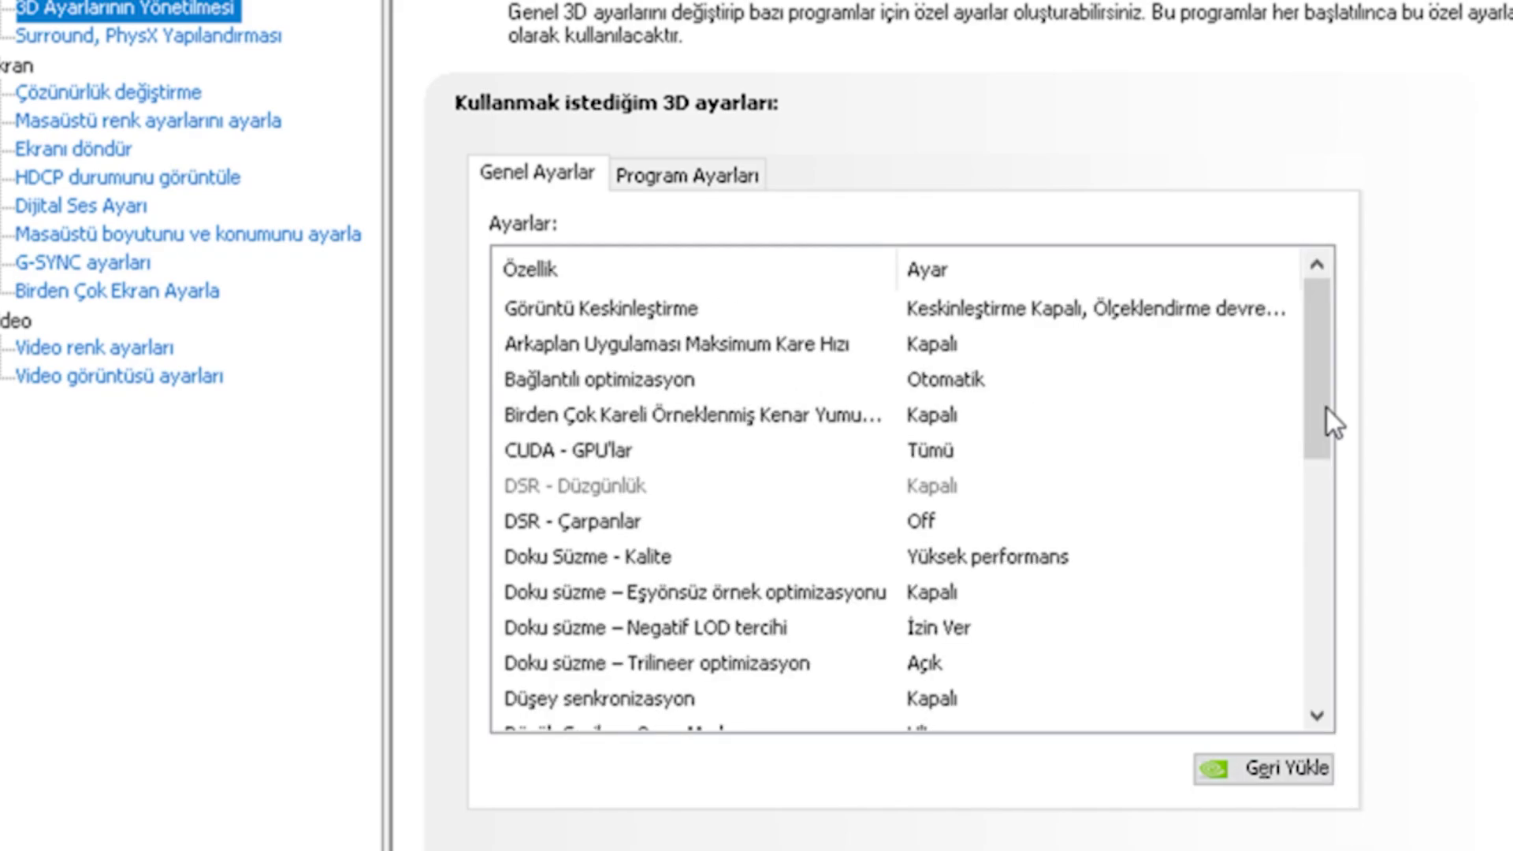
{"action": "scroll", "coordinate": [1308, 434], "scroll_direction": "down", "scroll_amount": 4}
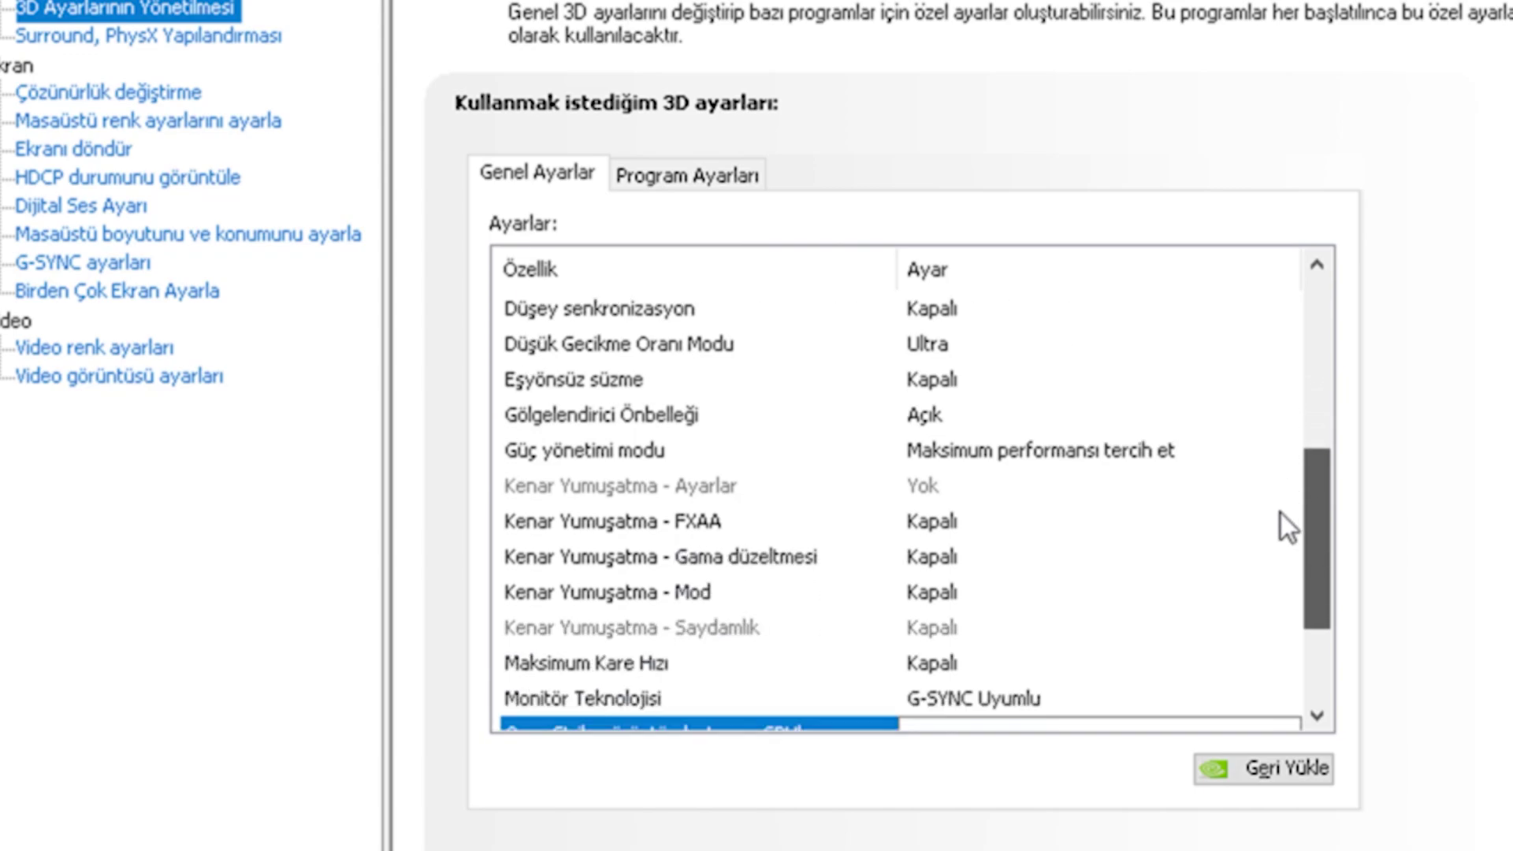
{"action": "scroll", "coordinate": [1279, 520], "scroll_direction": "down", "scroll_amount": 2}
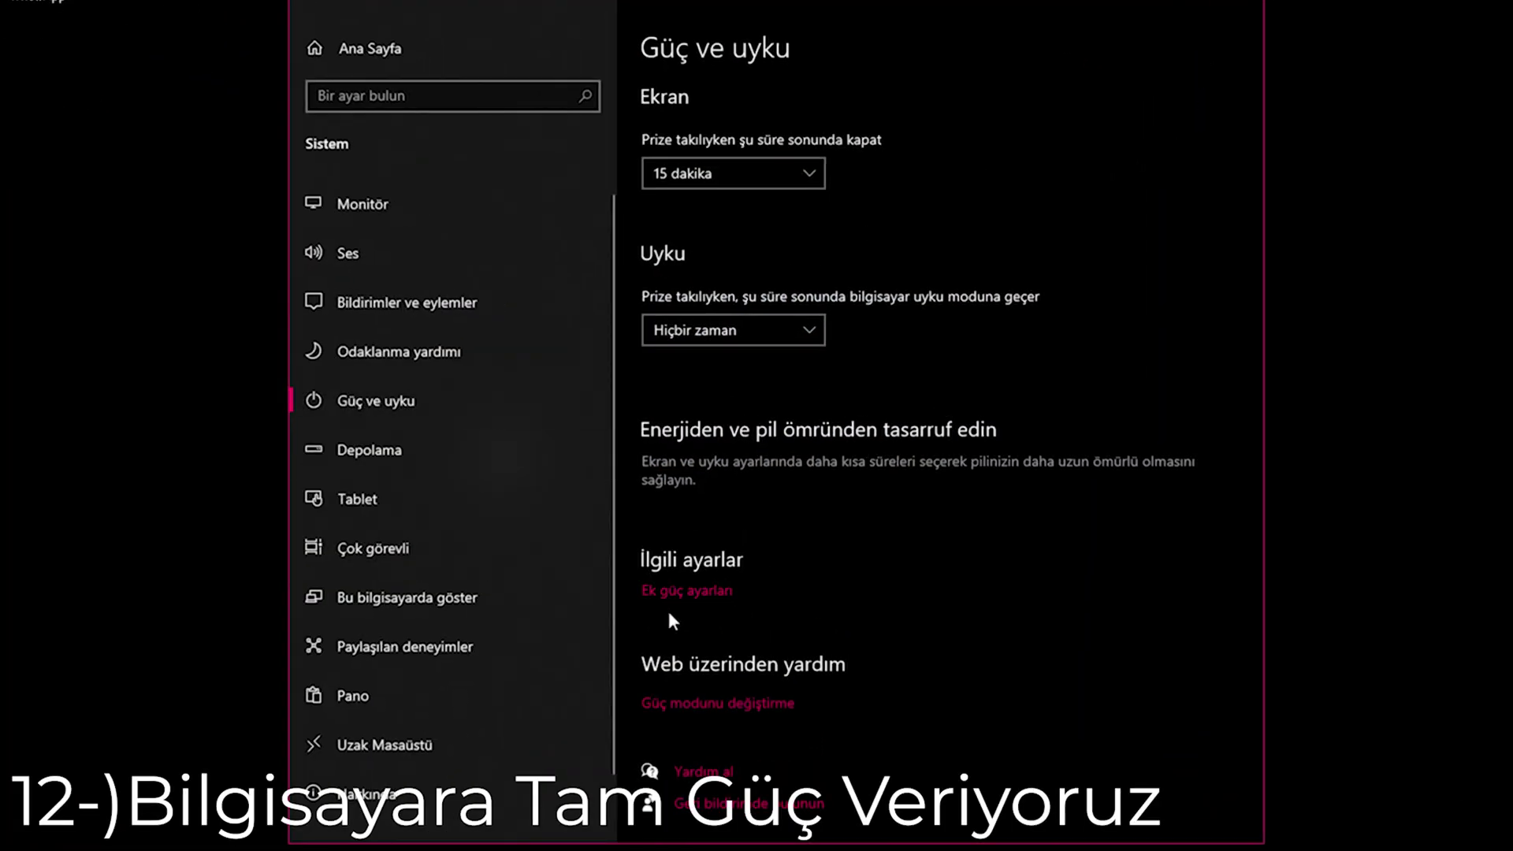
Show the additional power plans in Güç Seçenekleri and open the plan settings for Yüksek performans.
{"action": "left_click", "coordinate": [685, 591]}
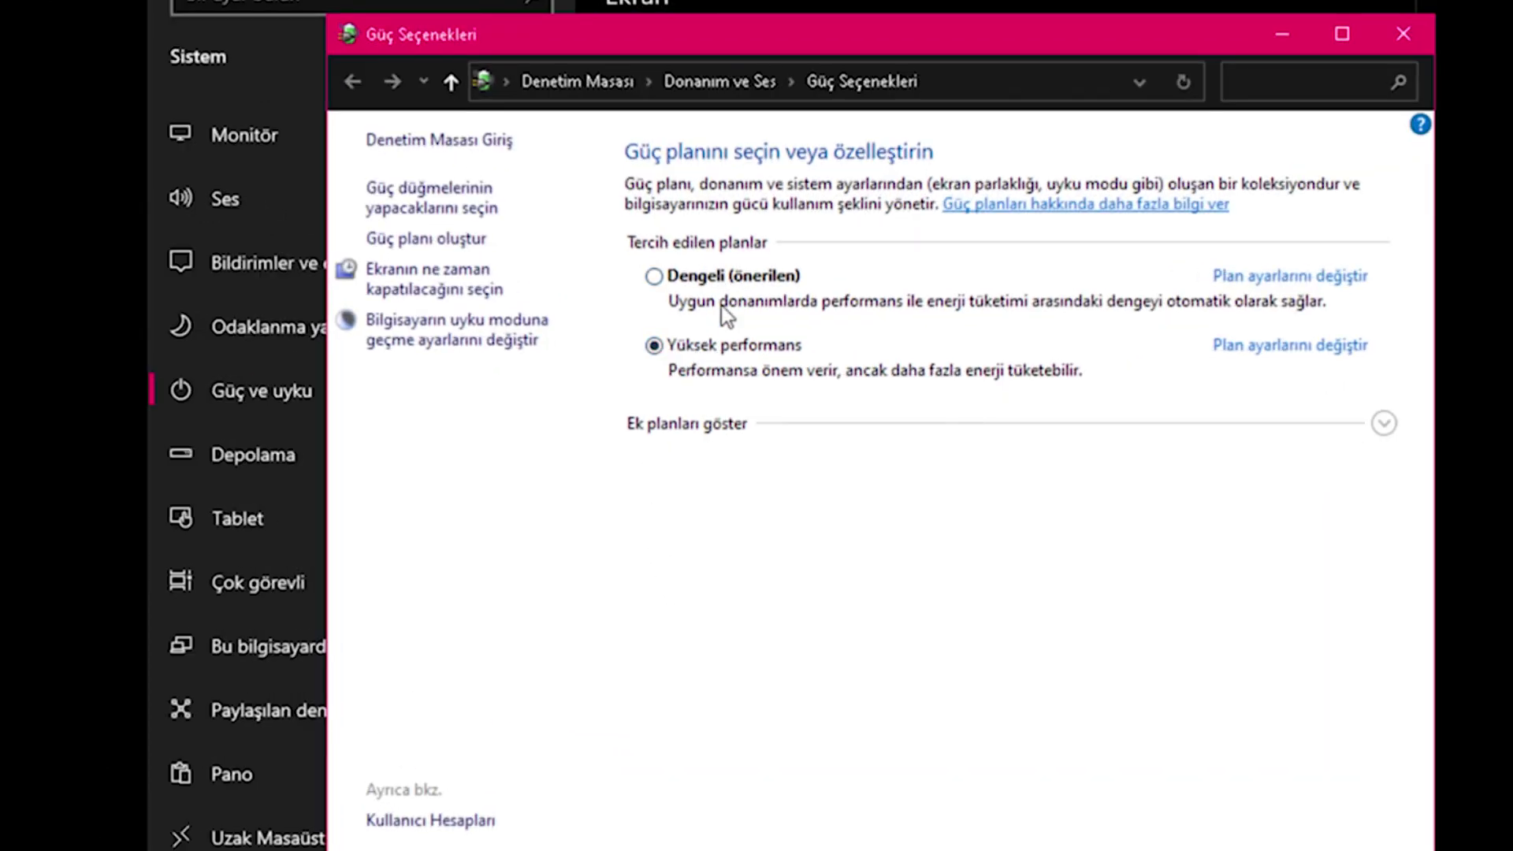
{"action": "left_click", "coordinate": [1379, 426]}
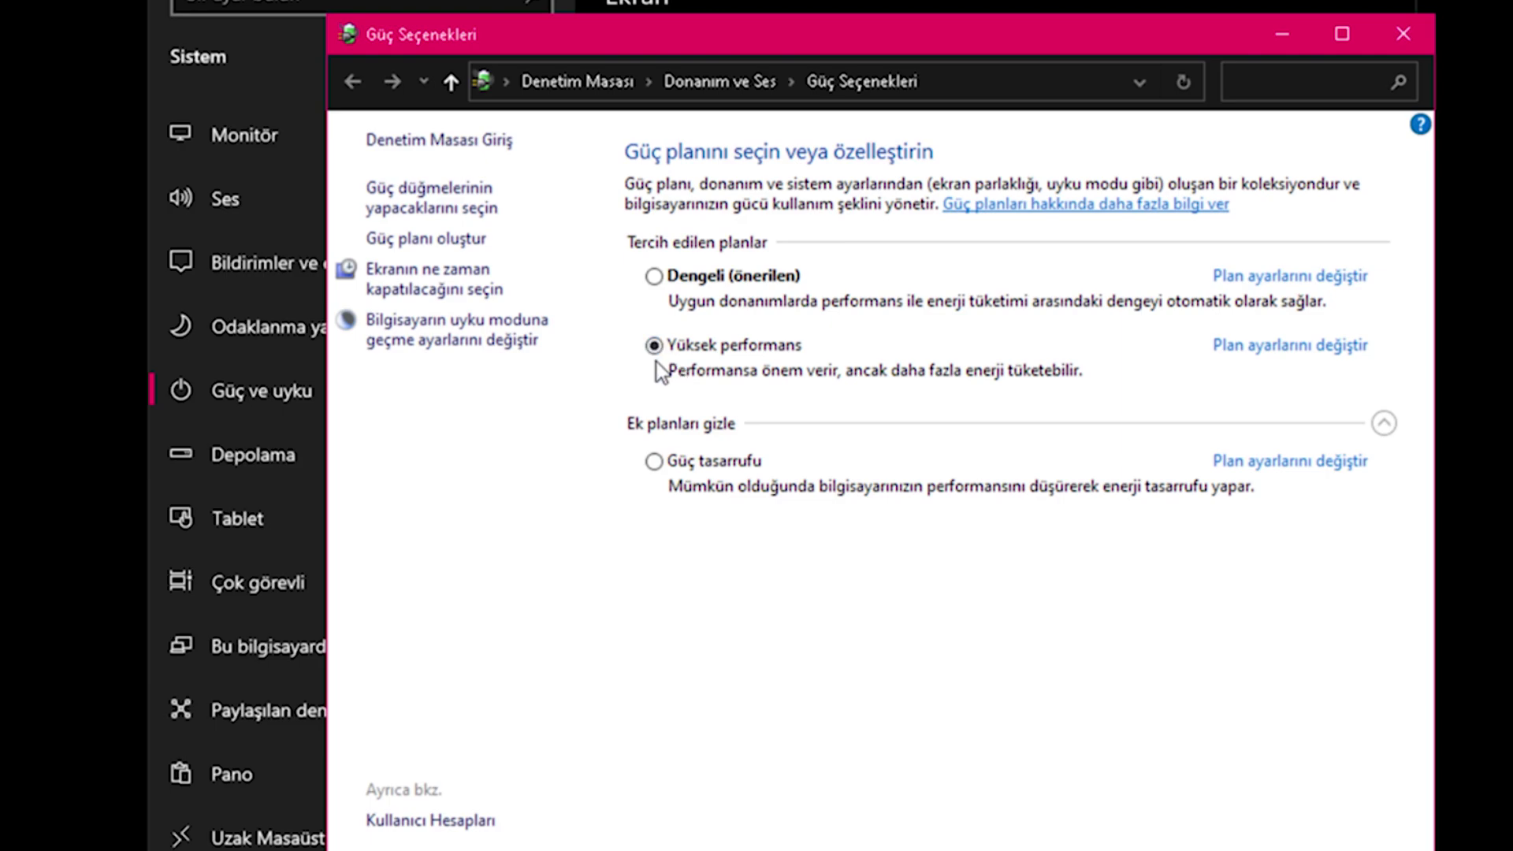
{"action": "left_click", "coordinate": [1289, 345]}
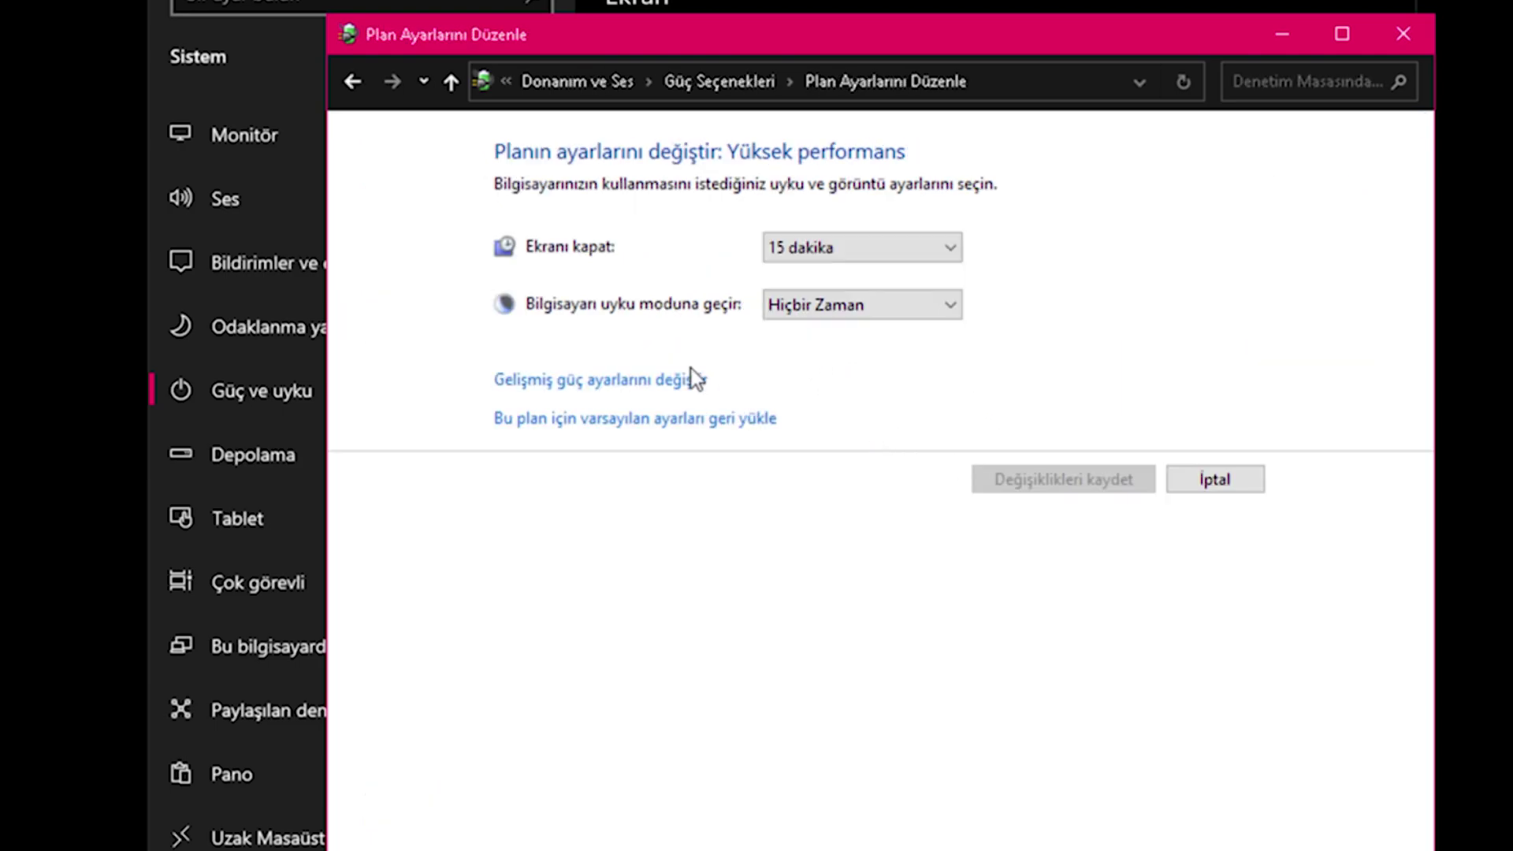
Check the minimum state, cooling policy and maximum state under İşlemci güç yönetimi in the plan's advanced power settings, and refresh the desktop.
{"action": "left_click", "coordinate": [660, 384]}
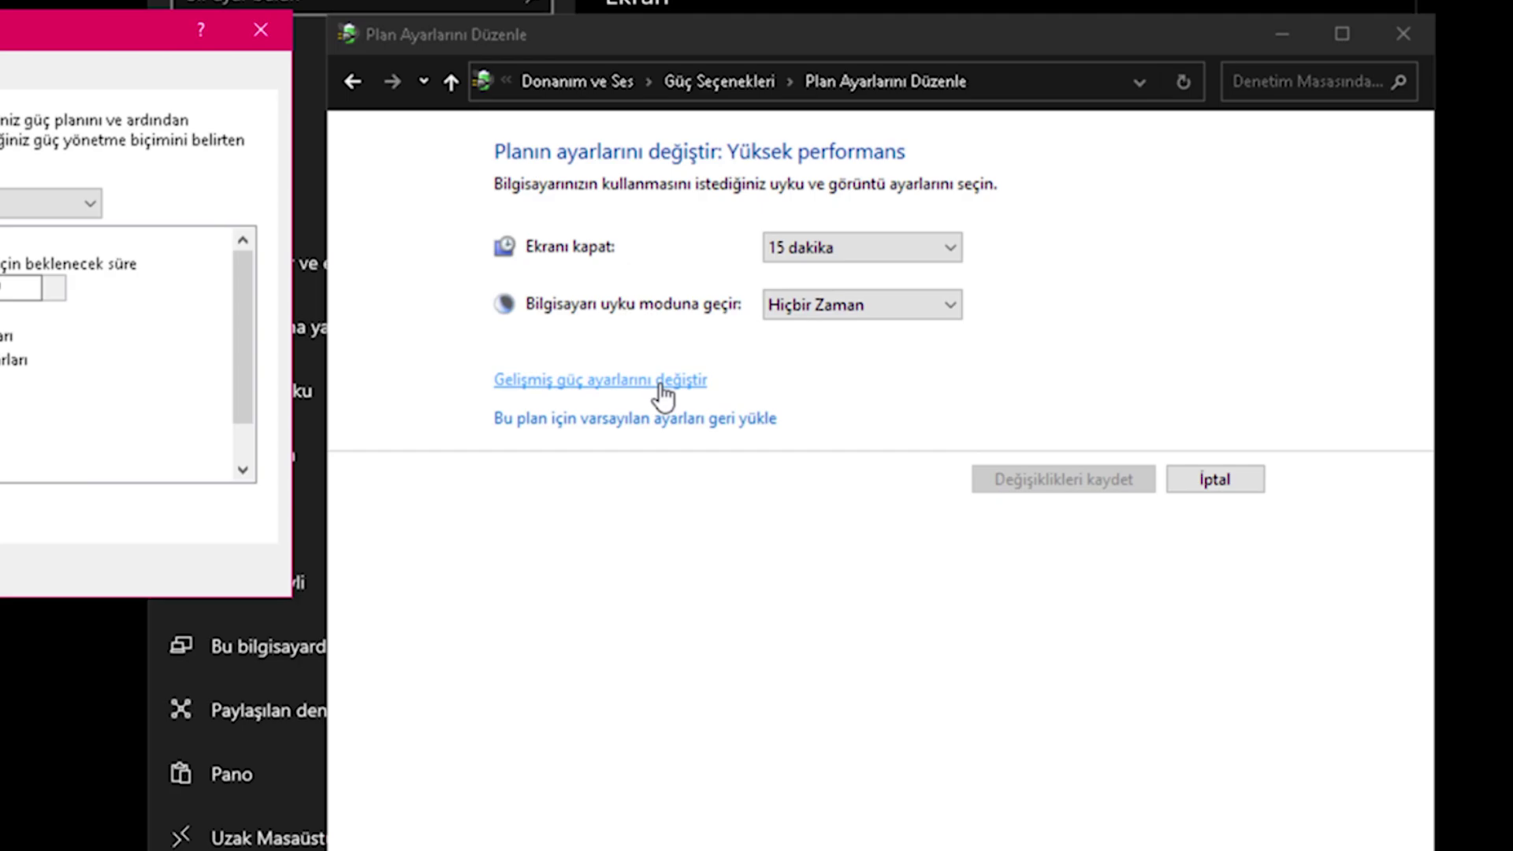
{"action": "left_click_drag", "start_coordinate": [112, 24], "coordinate": [844, 58]}
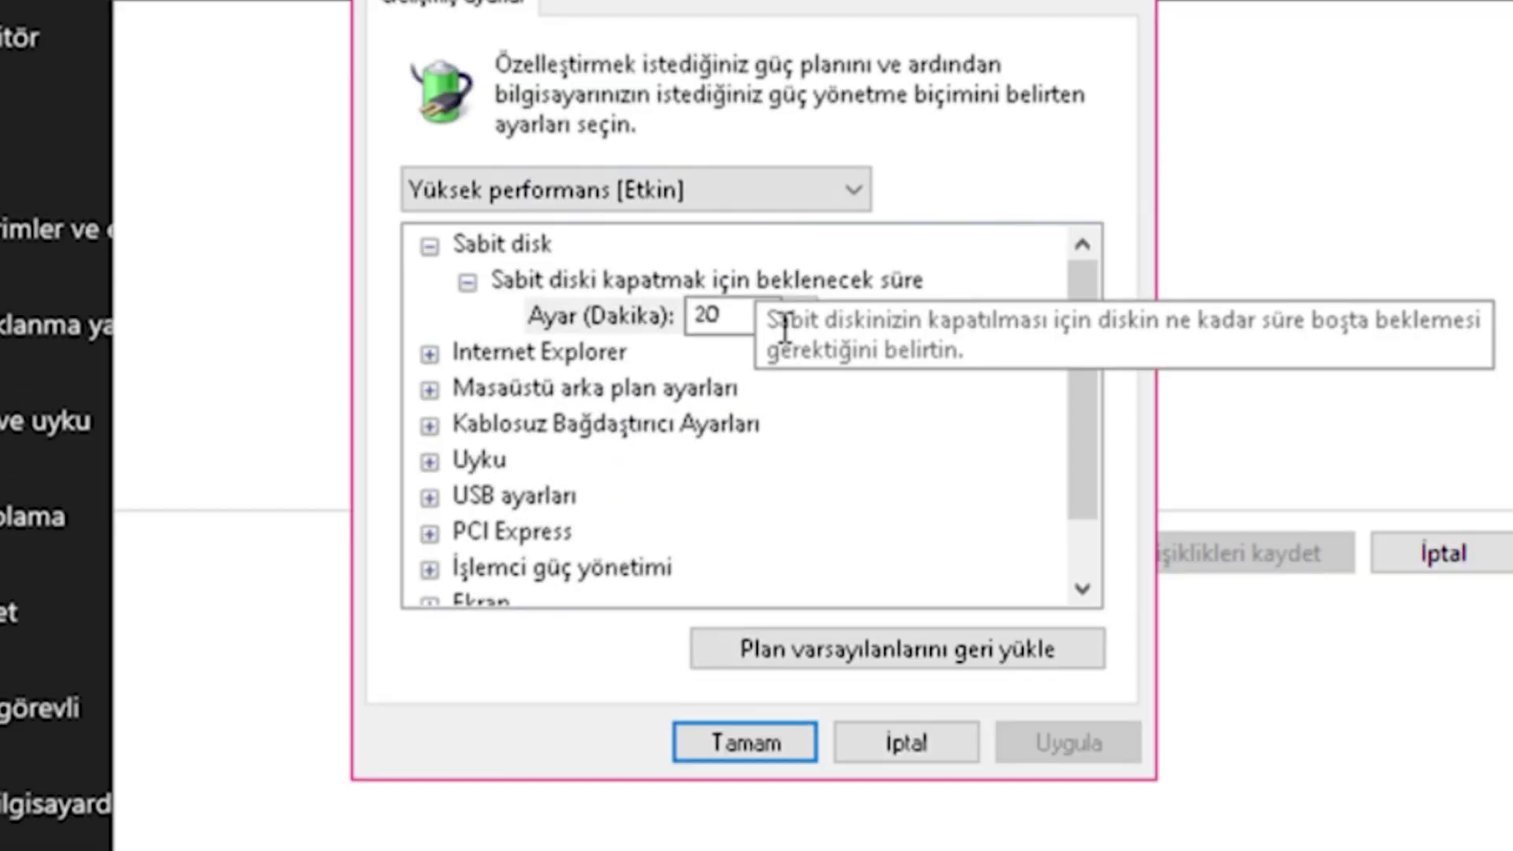
{"action": "scroll", "coordinate": [660, 405], "scroll_direction": "down", "scroll_amount": 1}
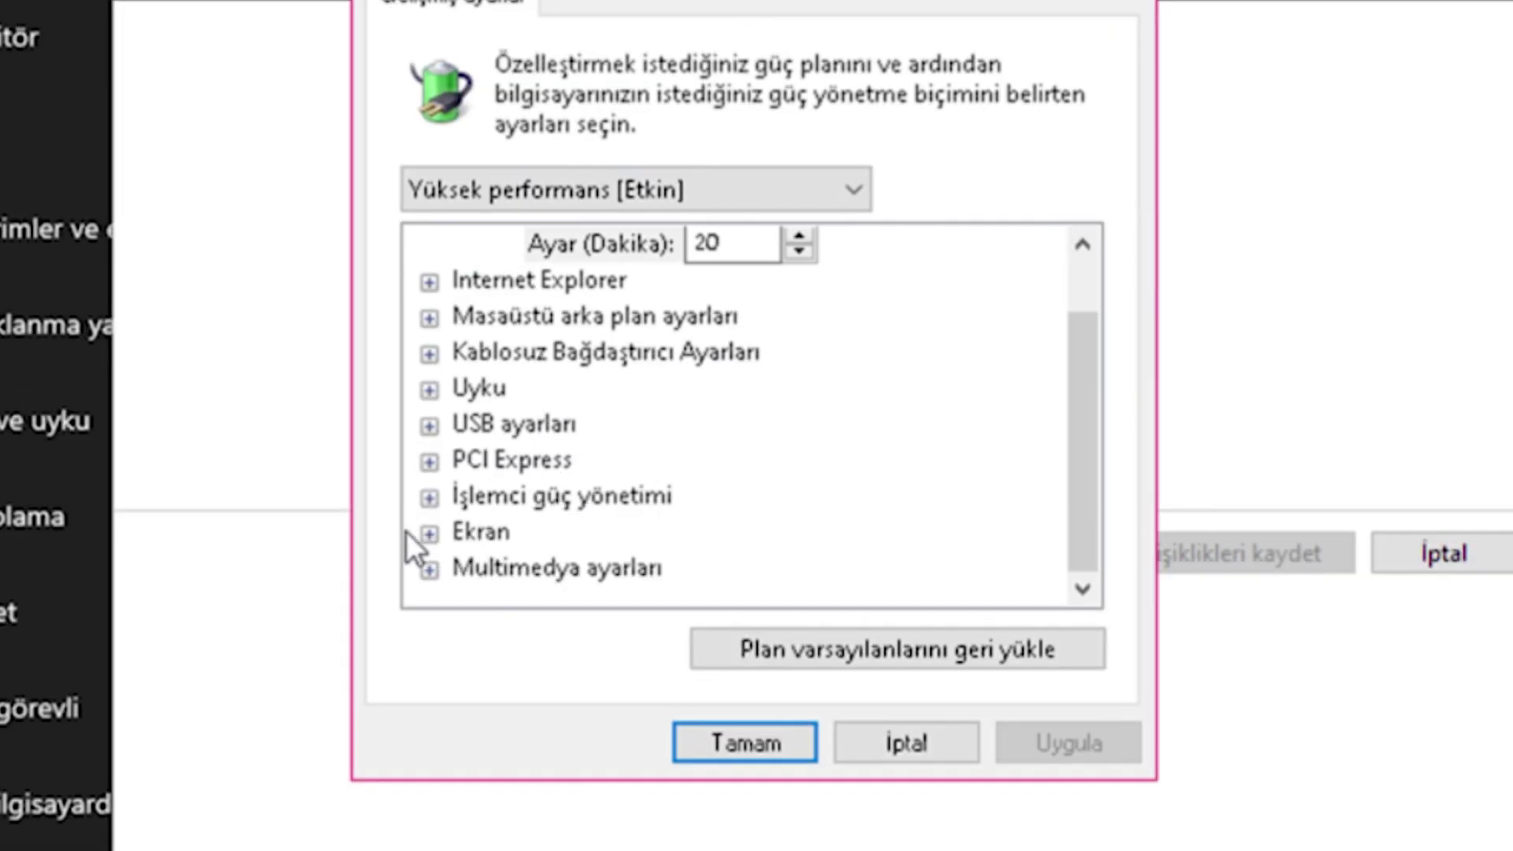
{"action": "left_click", "coordinate": [428, 497]}
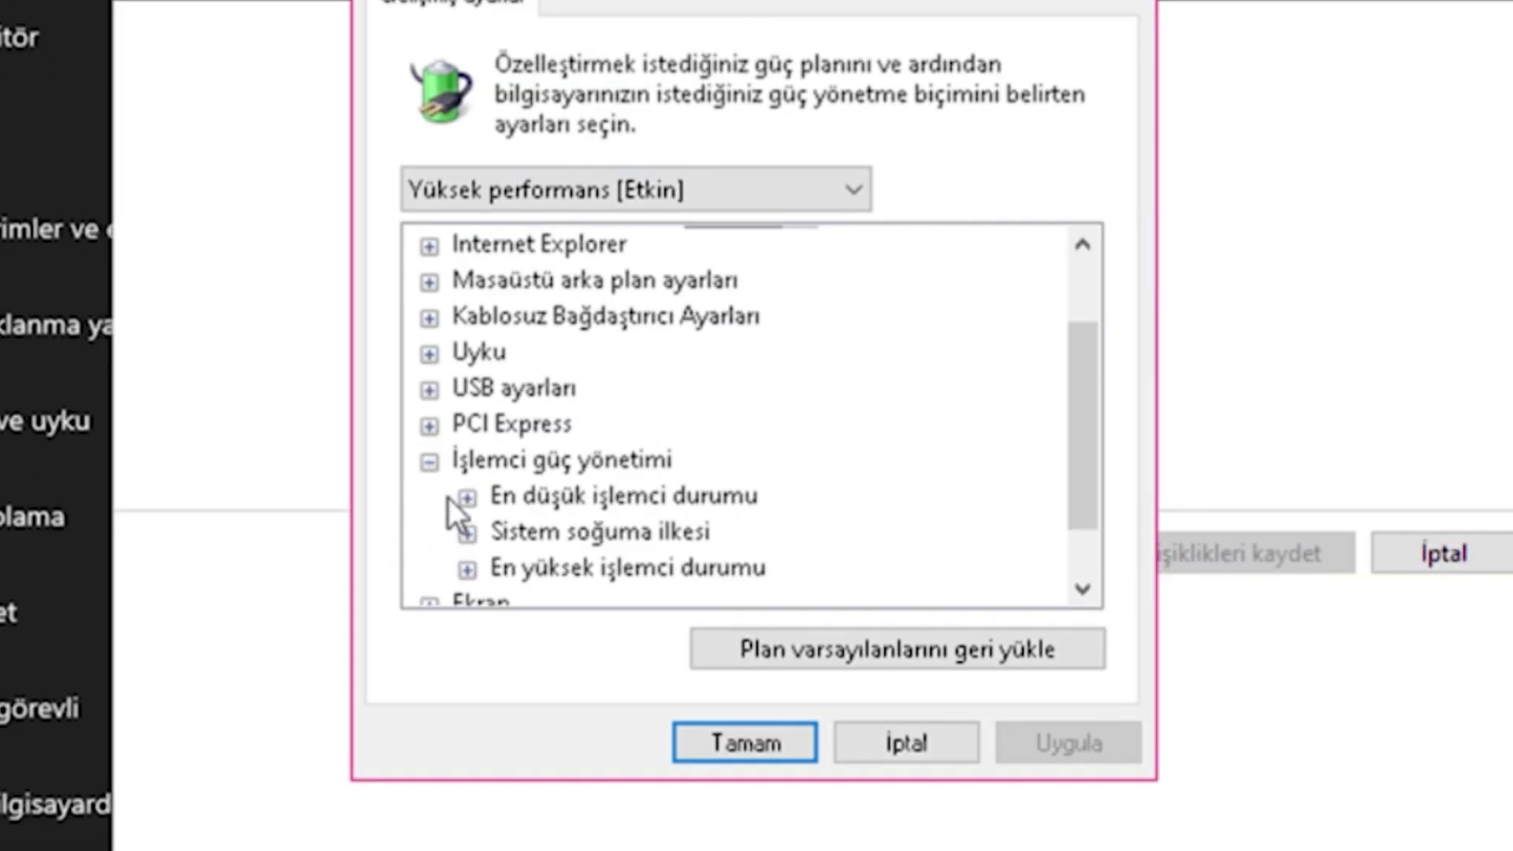
{"action": "left_click", "coordinate": [465, 497]}
{"action": "left_click", "coordinate": [466, 461]}
{"action": "left_click", "coordinate": [467, 531]}
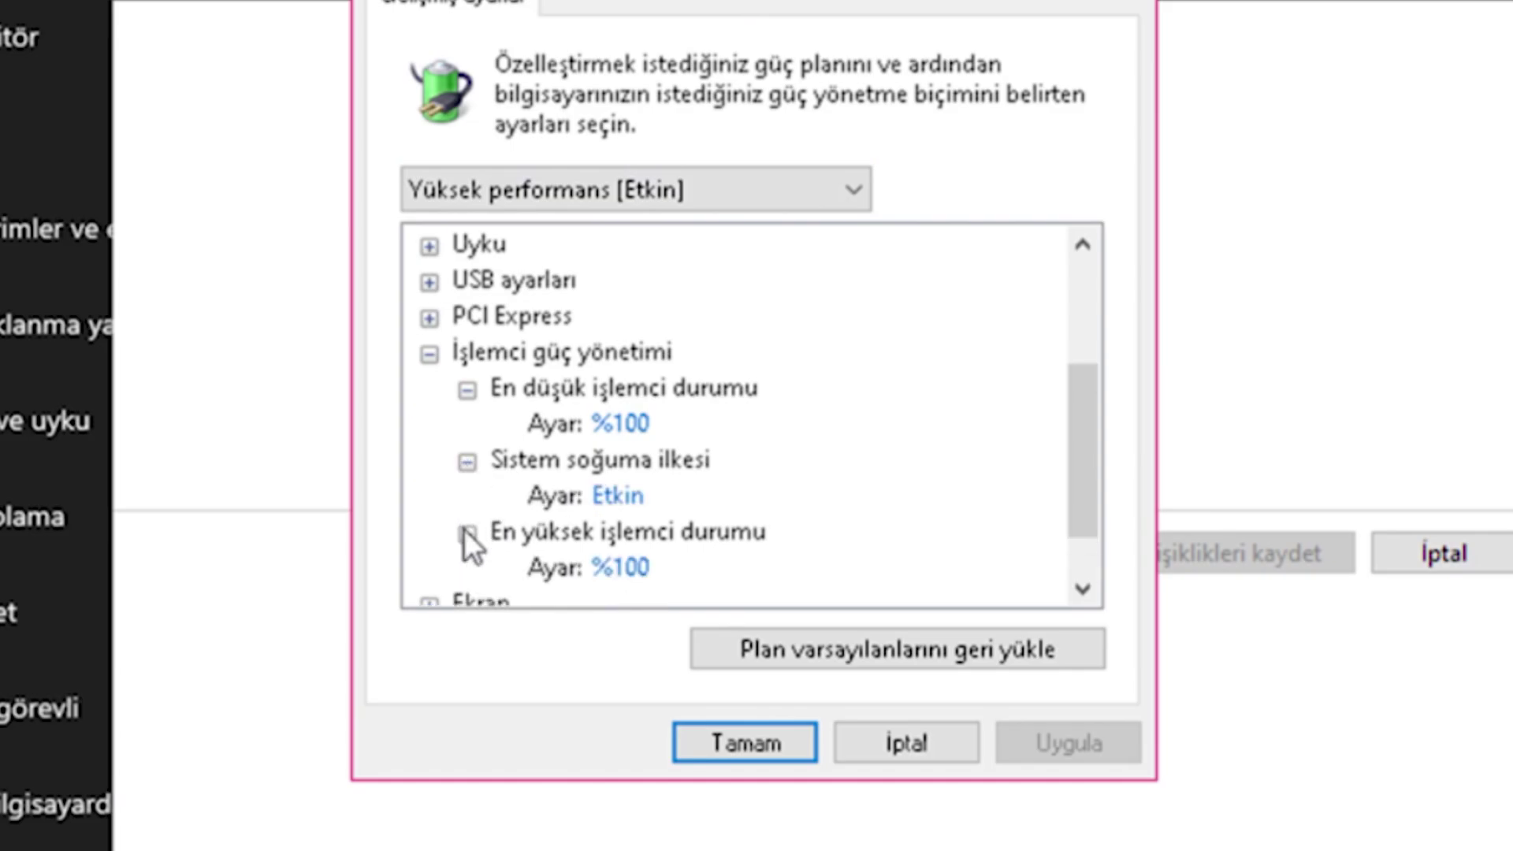
{"action": "left_click", "coordinate": [763, 740]}
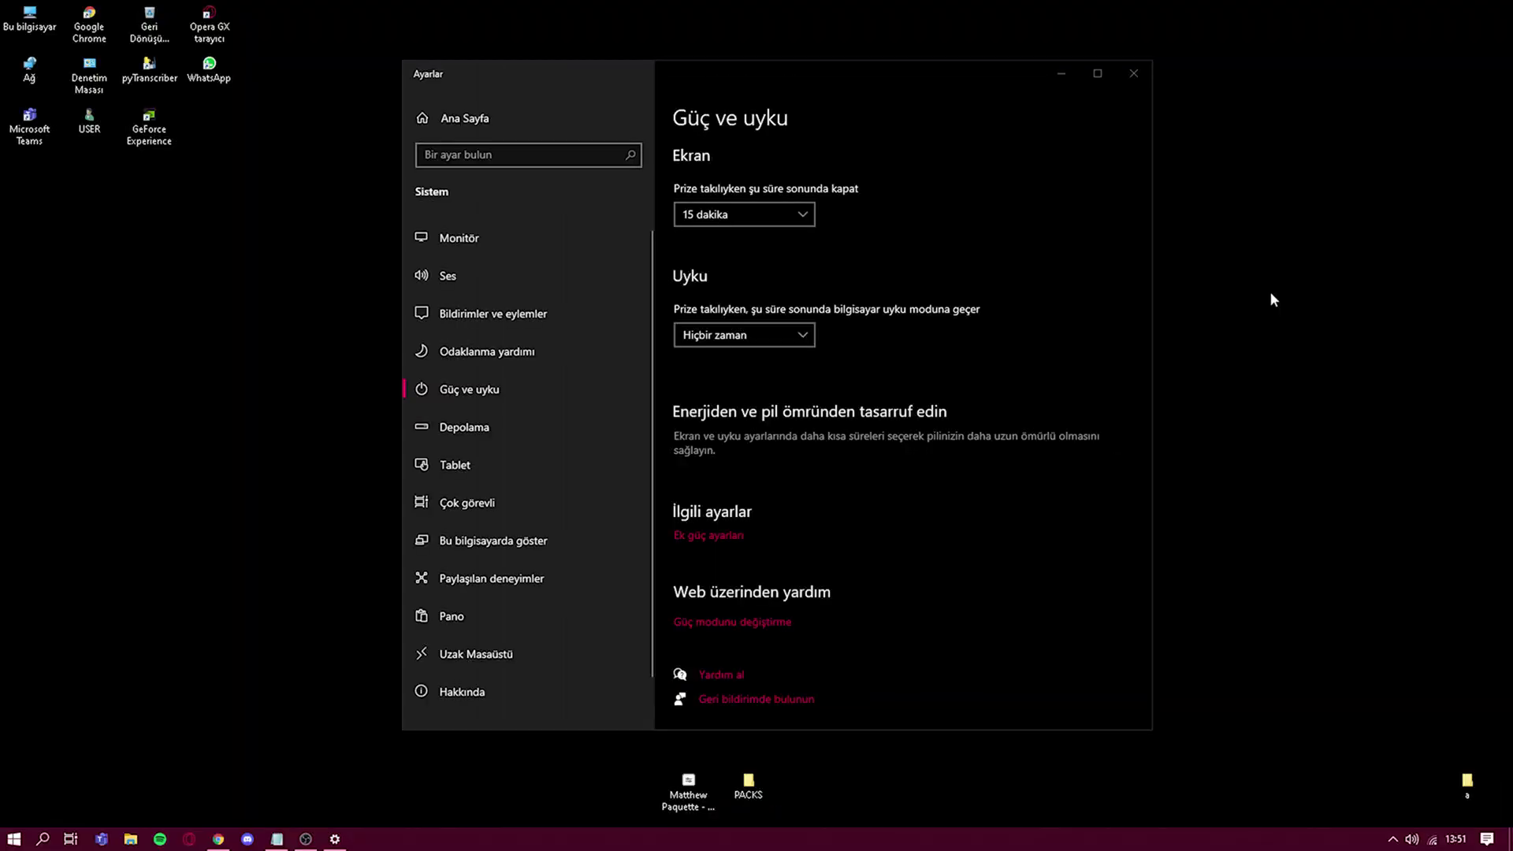
{"action": "right_click", "coordinate": [1268, 291]}
{"action": "left_click", "coordinate": [1344, 333]}
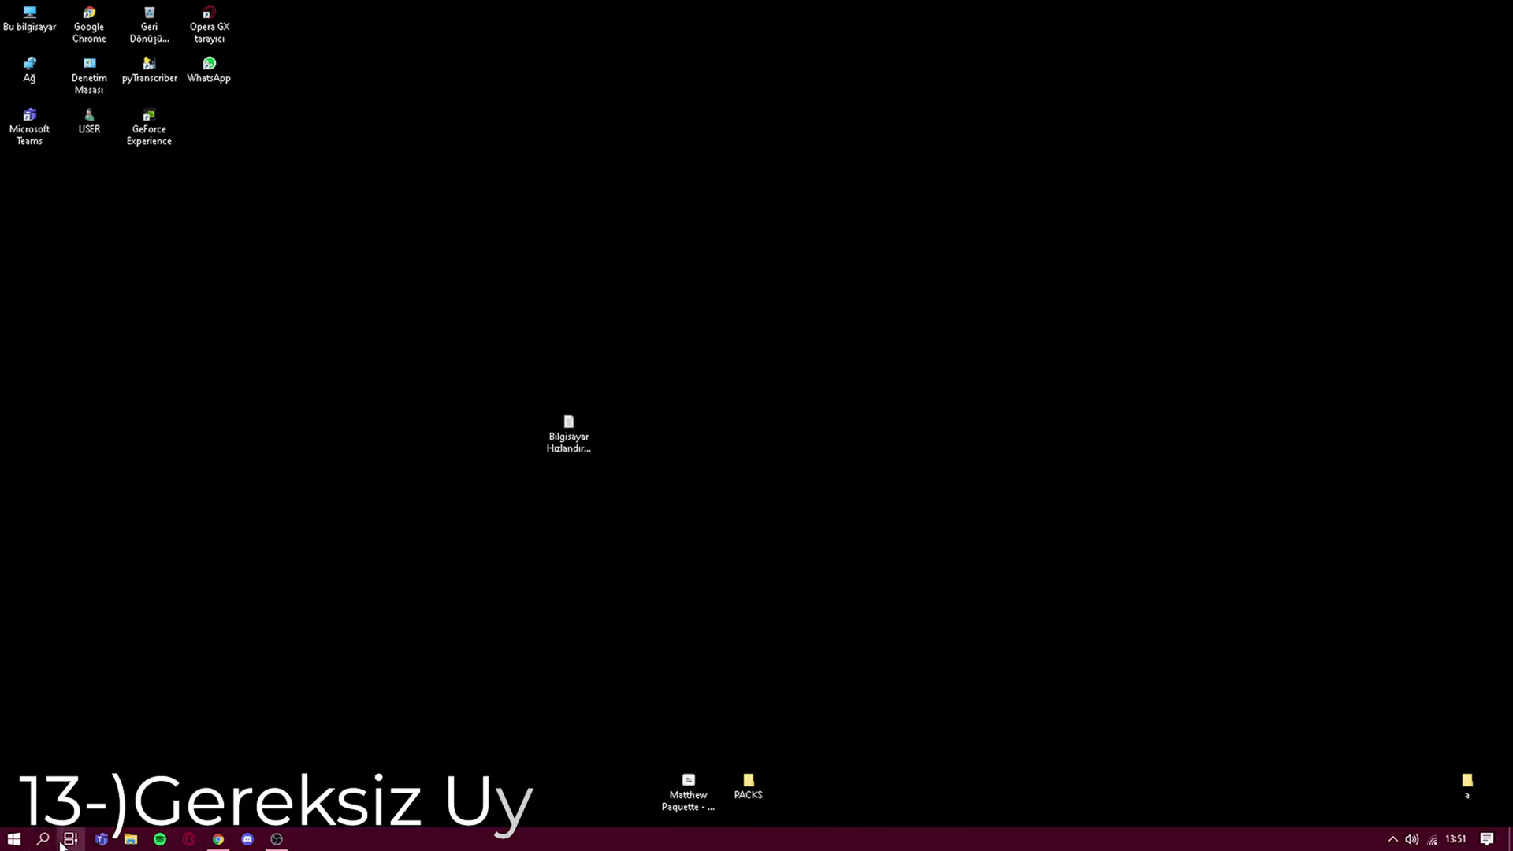
Search Windows for "program", open the Uygulamalar ve özellikler list and show the uninstall option for µTorrent.
{"action": "left_click", "coordinate": [42, 842]}
{"action": "type", "text": "program"}
{"action": "key", "text": "Return"}
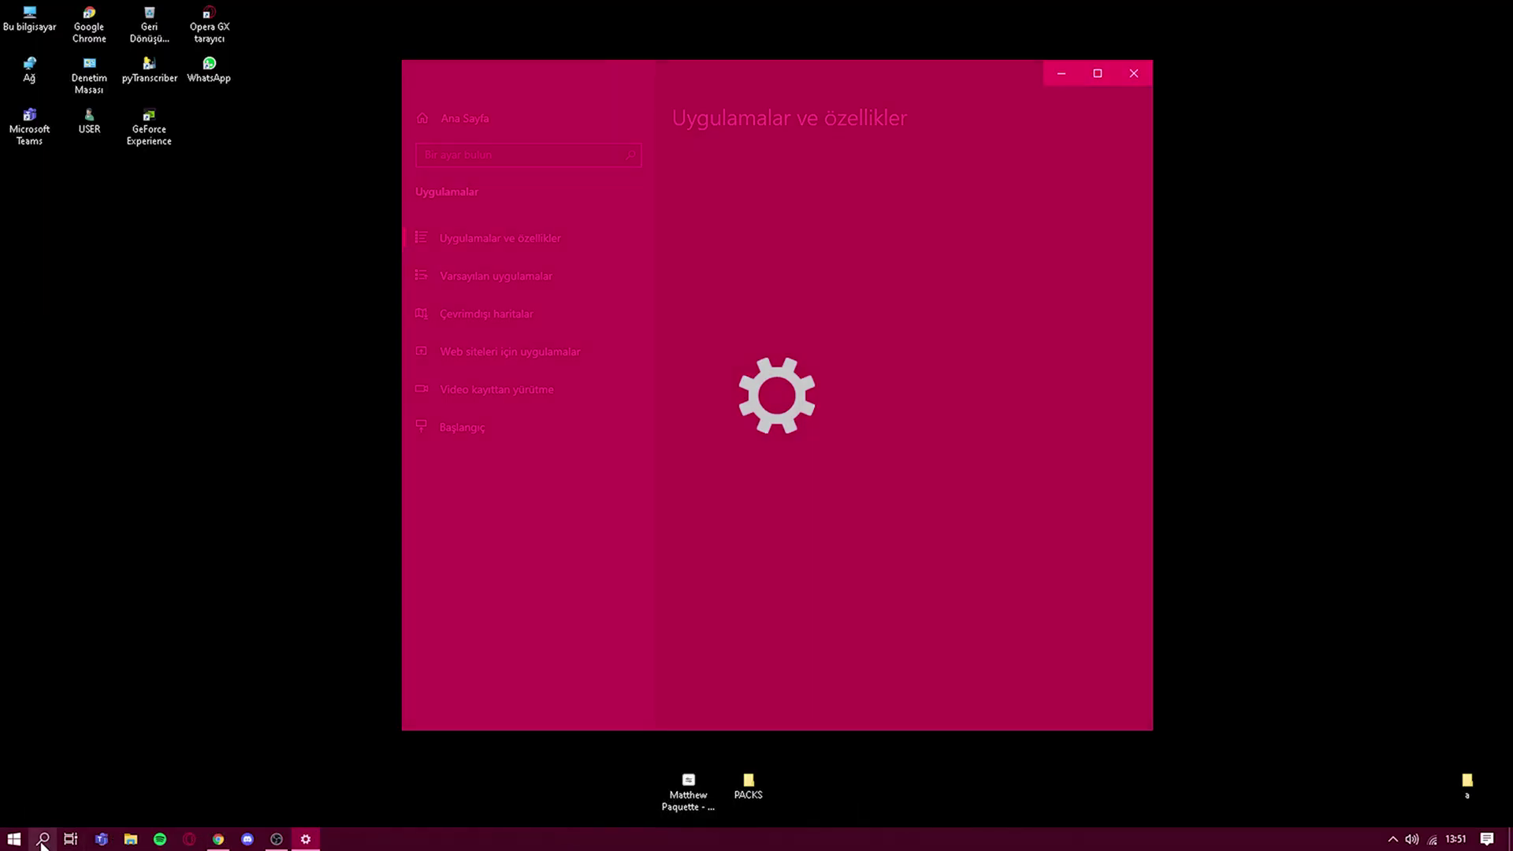
{"action": "scroll", "coordinate": [920, 499], "scroll_direction": "down", "scroll_amount": 5}
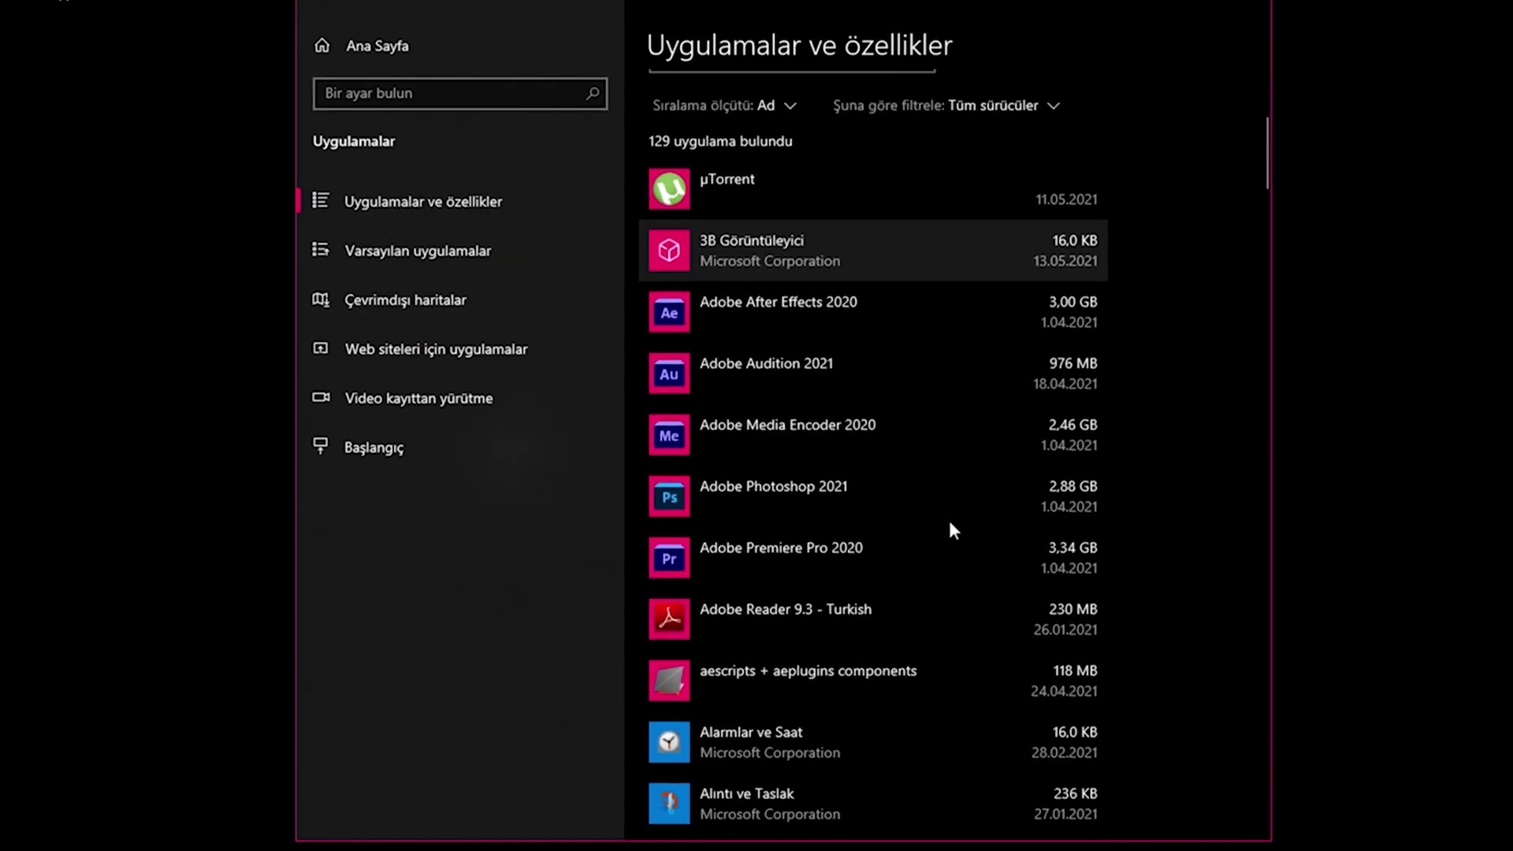
{"action": "left_click", "coordinate": [958, 189]}
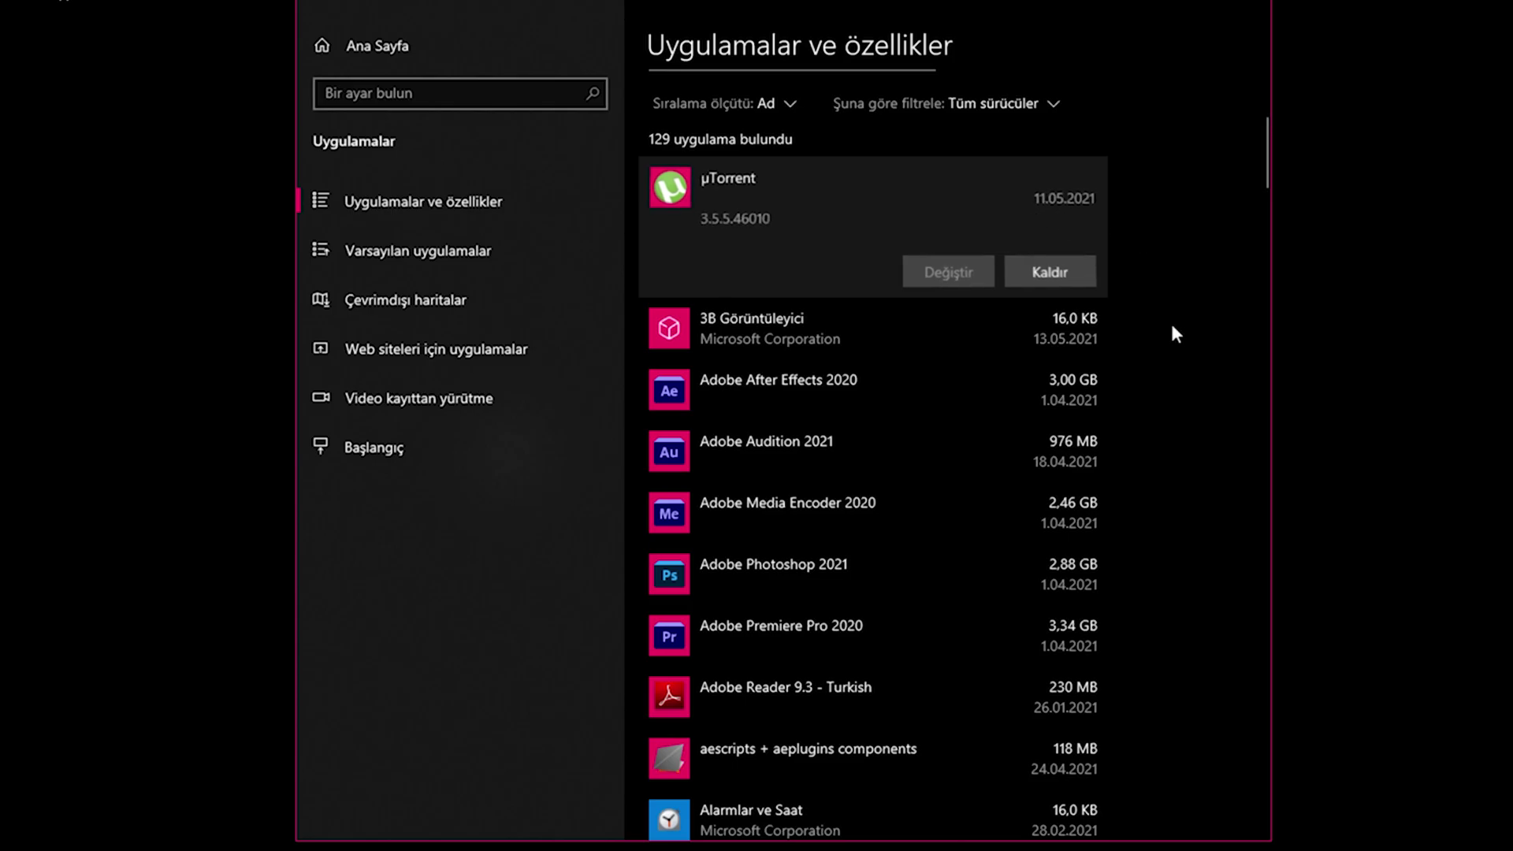
Uninstall FiveM from the installed apps list and confirm its removal.
{"action": "scroll", "coordinate": [1019, 390], "scroll_direction": "down", "scroll_amount": 2}
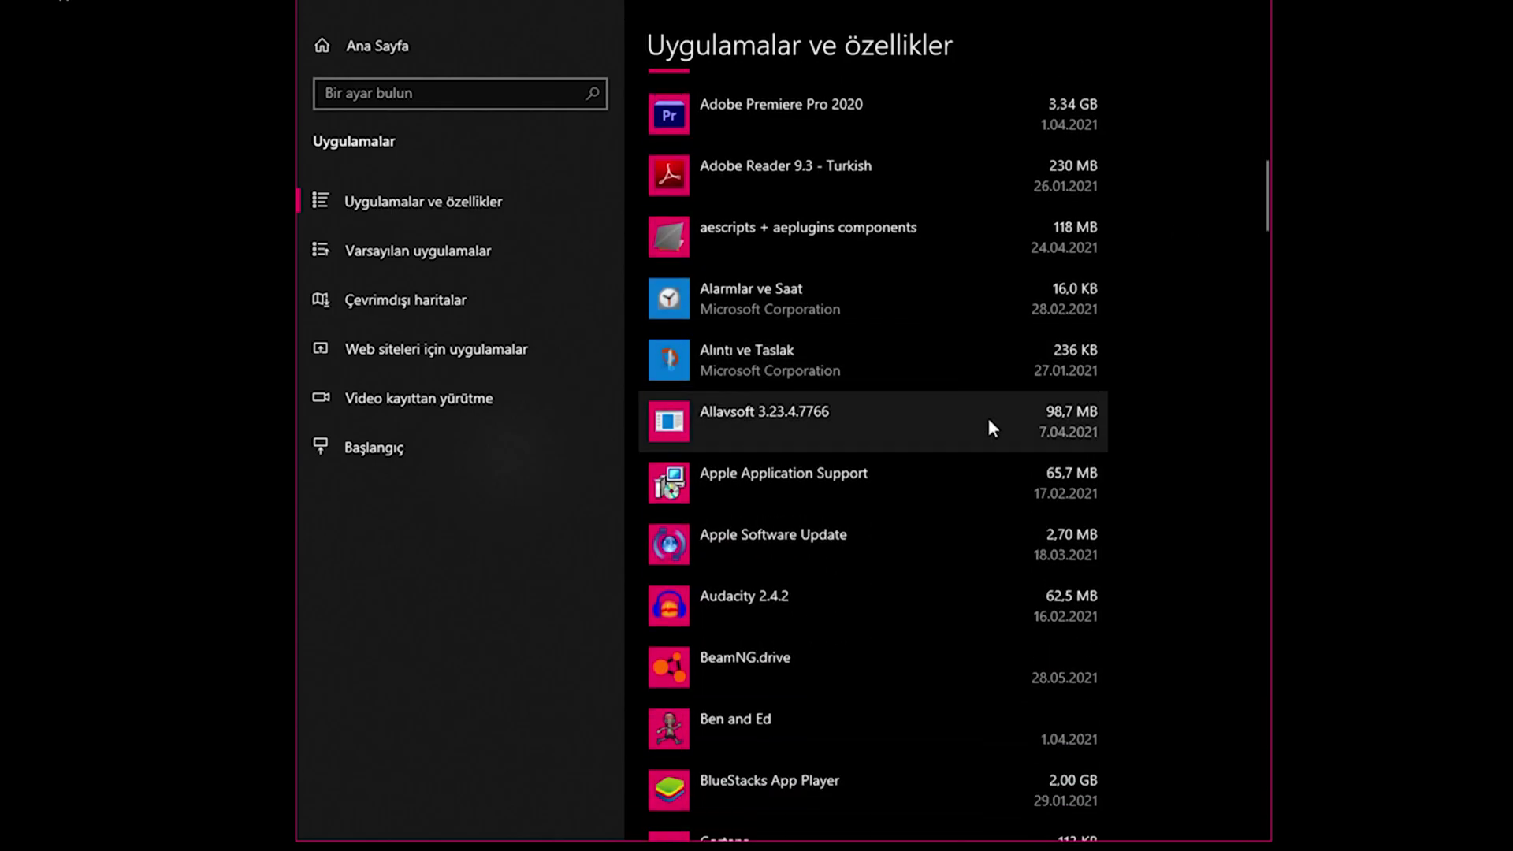
{"action": "scroll", "coordinate": [989, 420], "scroll_direction": "down", "scroll_amount": 5}
{"action": "scroll", "coordinate": [988, 420], "scroll_direction": "down", "scroll_amount": 2}
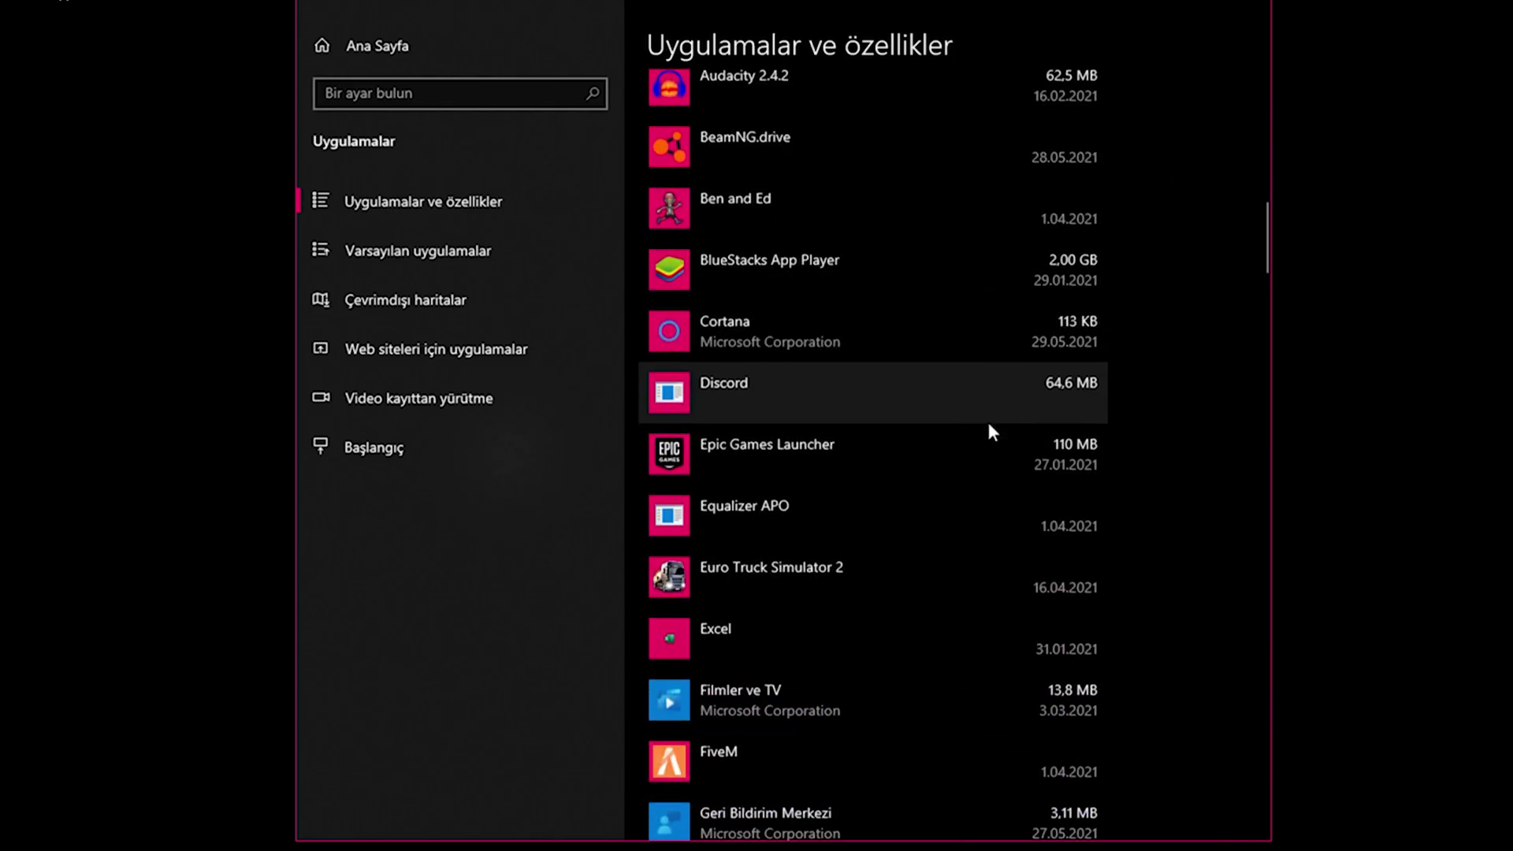
{"action": "scroll", "coordinate": [987, 432], "scroll_direction": "down", "scroll_amount": 10}
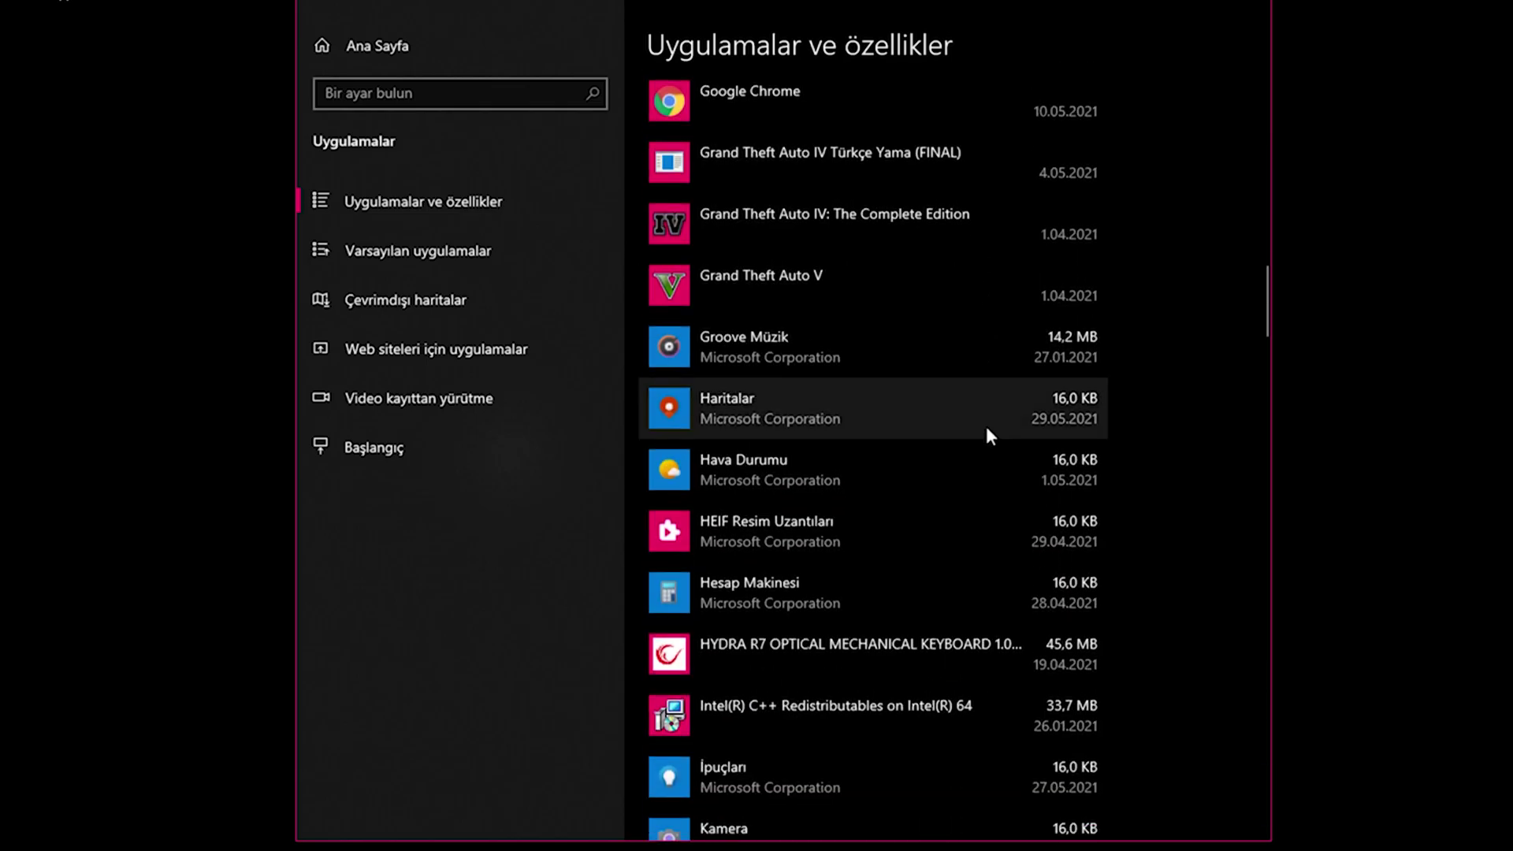
{"action": "scroll", "coordinate": [952, 364], "scroll_direction": "up", "scroll_amount": 2}
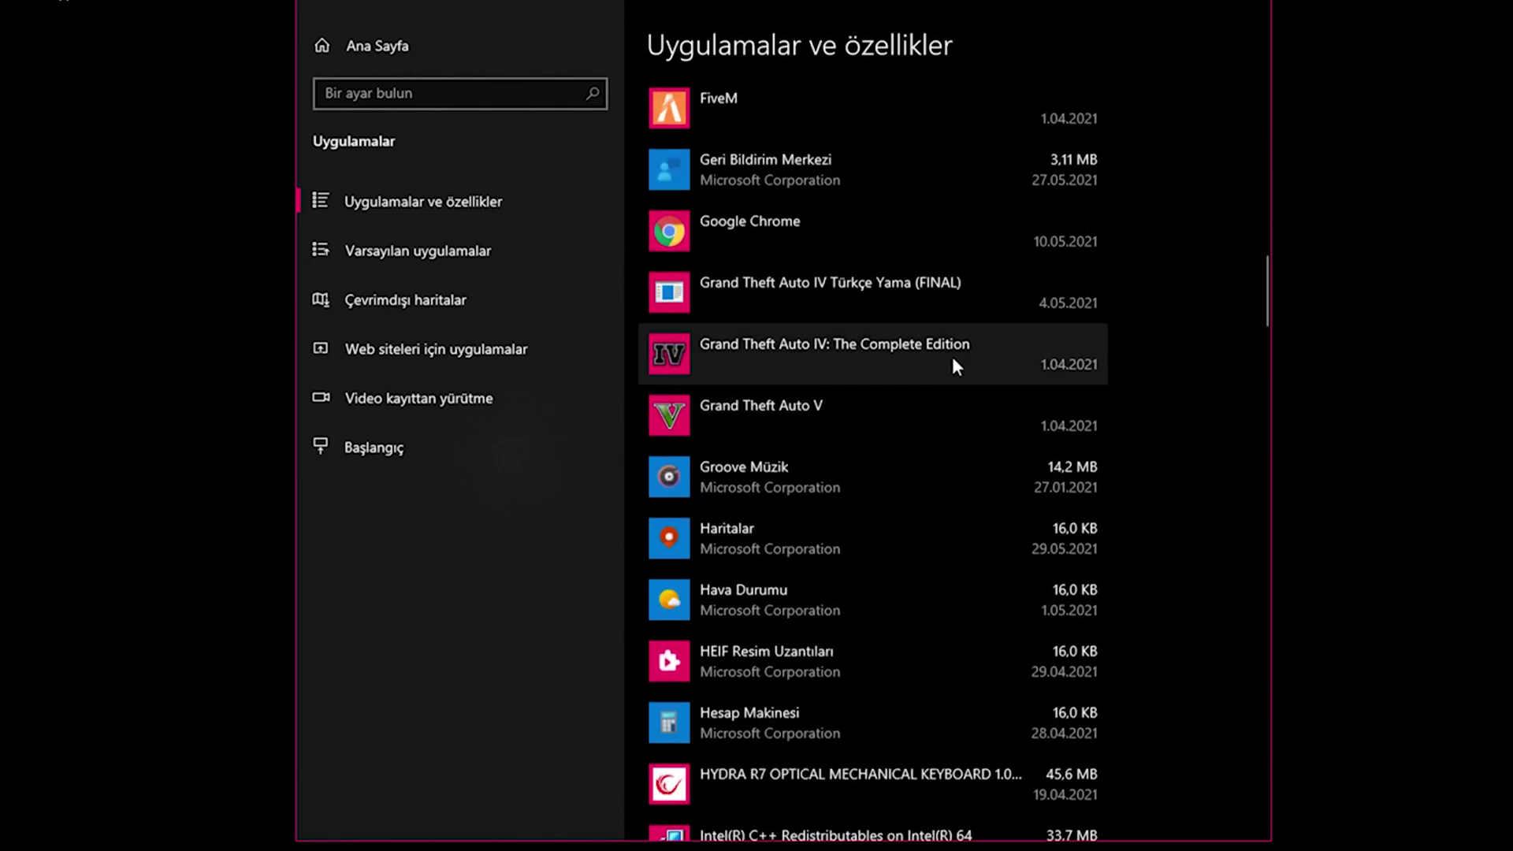
{"action": "left_click", "coordinate": [876, 123]}
{"action": "left_click", "coordinate": [1052, 96]}
{"action": "left_click", "coordinate": [1141, 192]}
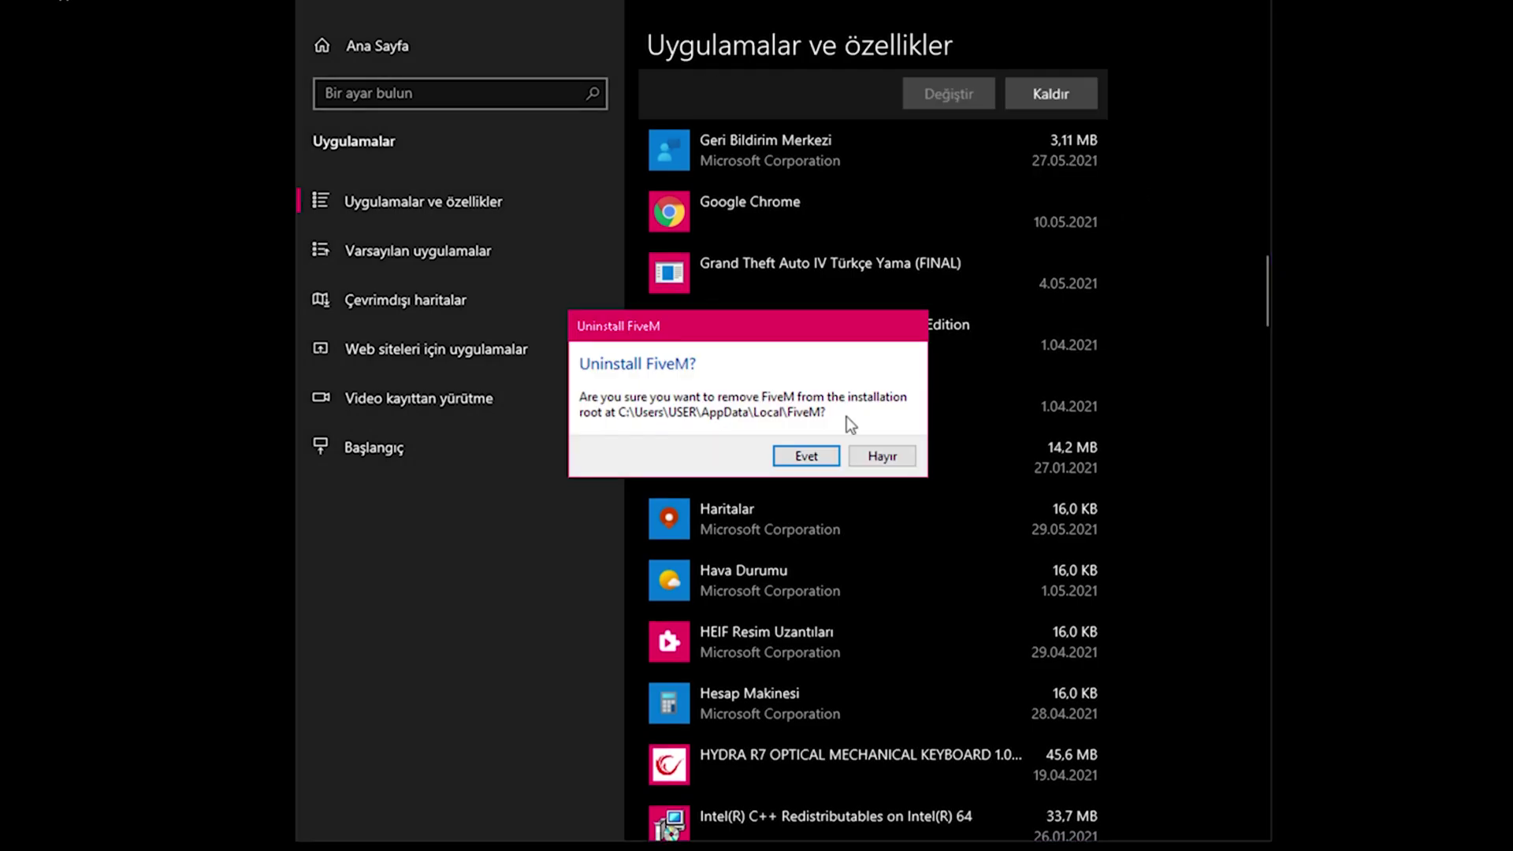
{"action": "left_click", "coordinate": [820, 450]}
Show the uninstall option for HYDRA R7 OPTICAL MECHANICAL KEYBOARD in the installed apps list.
{"action": "scroll", "coordinate": [888, 253], "scroll_direction": "down", "scroll_amount": 7}
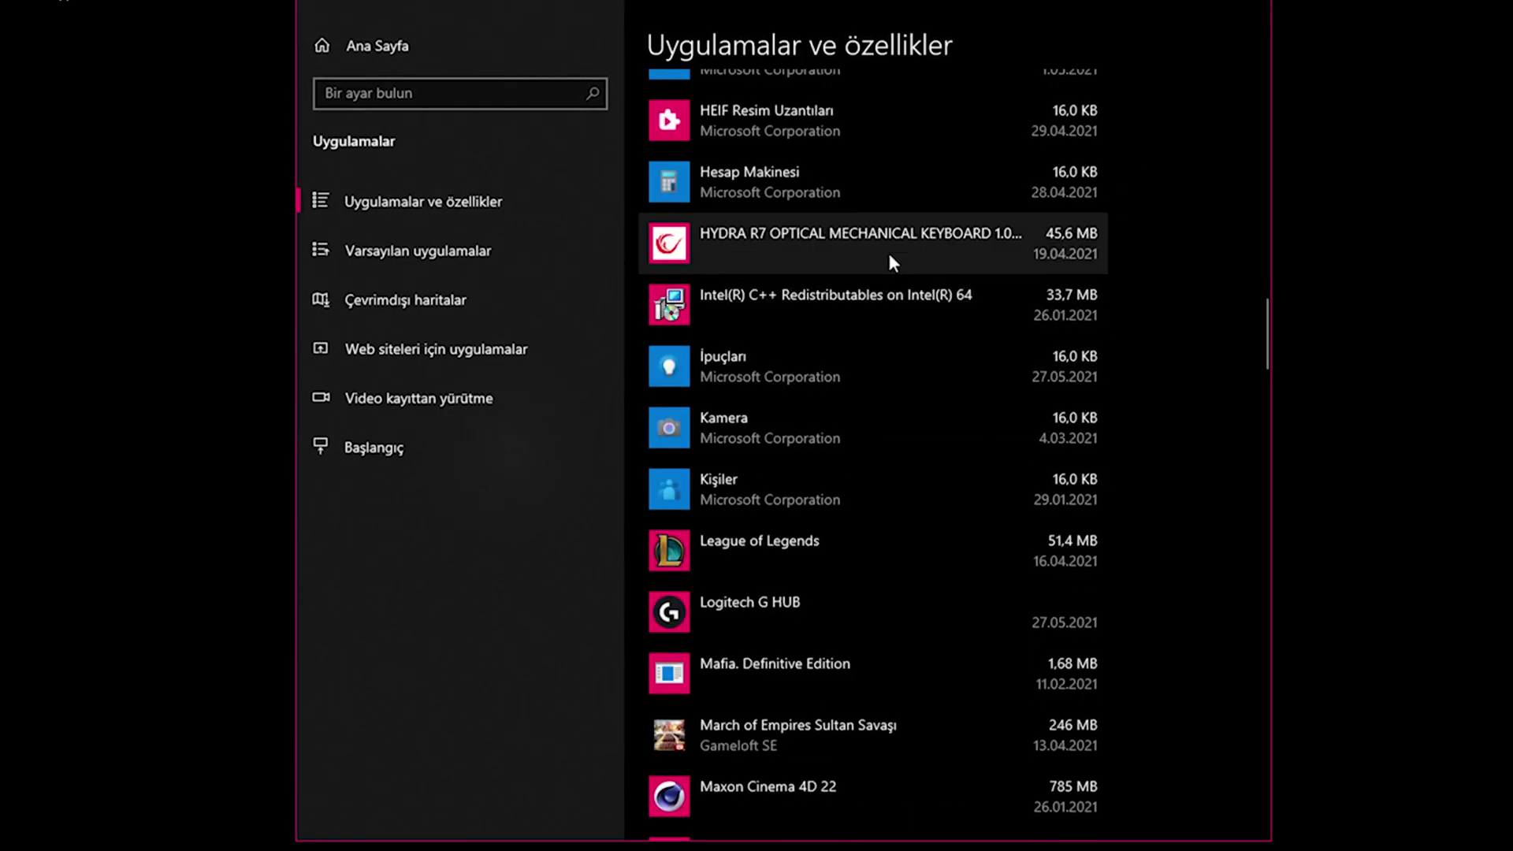
{"action": "left_click", "coordinate": [854, 230]}
{"action": "scroll", "coordinate": [830, 176], "scroll_direction": "down", "scroll_amount": 1}
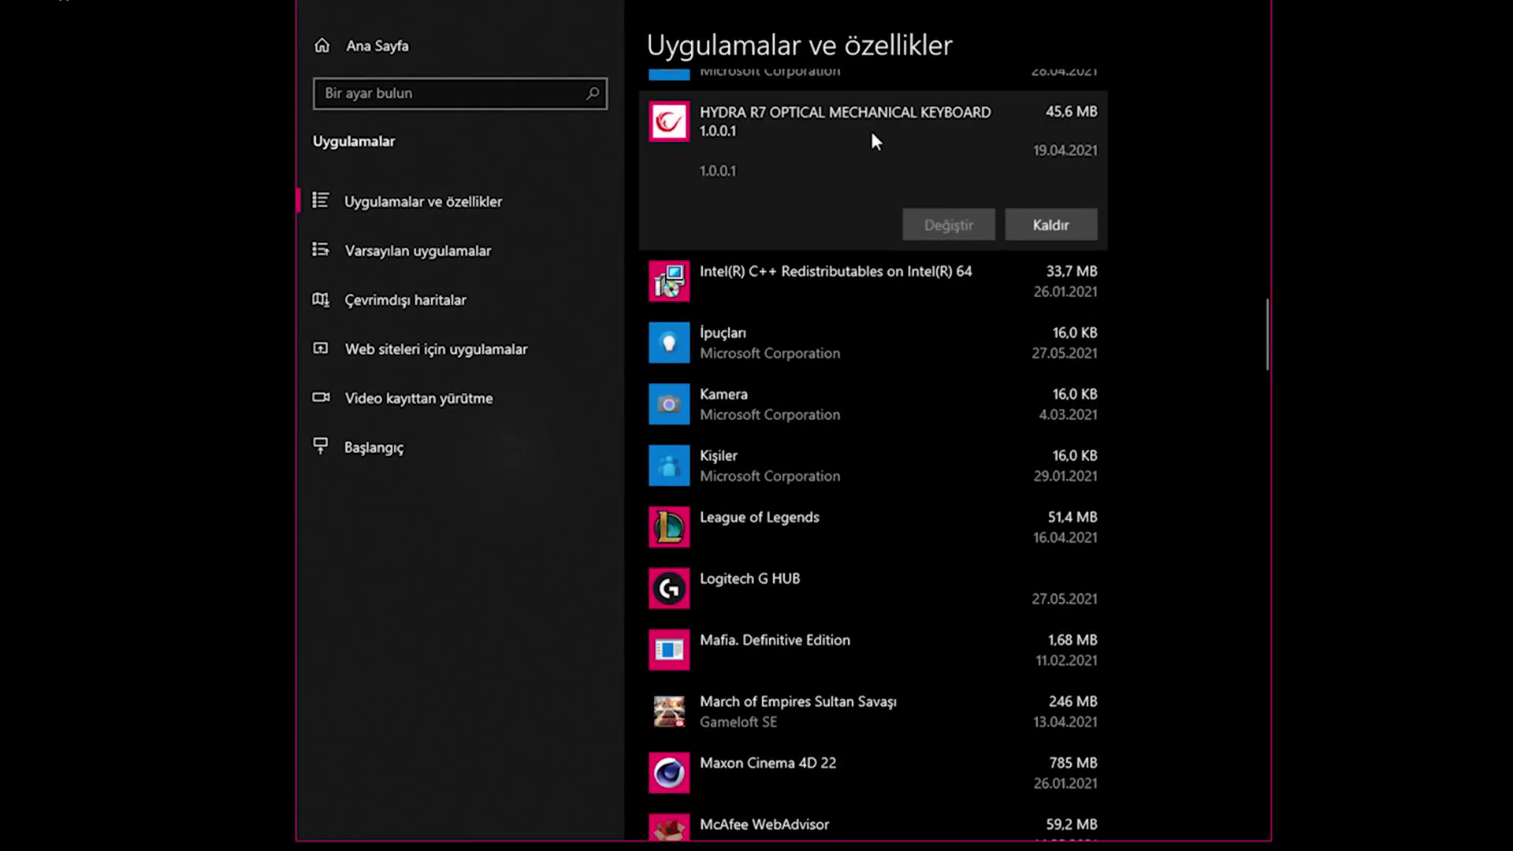
Uninstall March of Empires Sultan Savaşı from the installed apps list and confirm the removal.
{"action": "scroll", "coordinate": [1161, 241], "scroll_direction": "down", "scroll_amount": 9}
{"action": "scroll", "coordinate": [1118, 221], "scroll_direction": "up", "scroll_amount": 2}
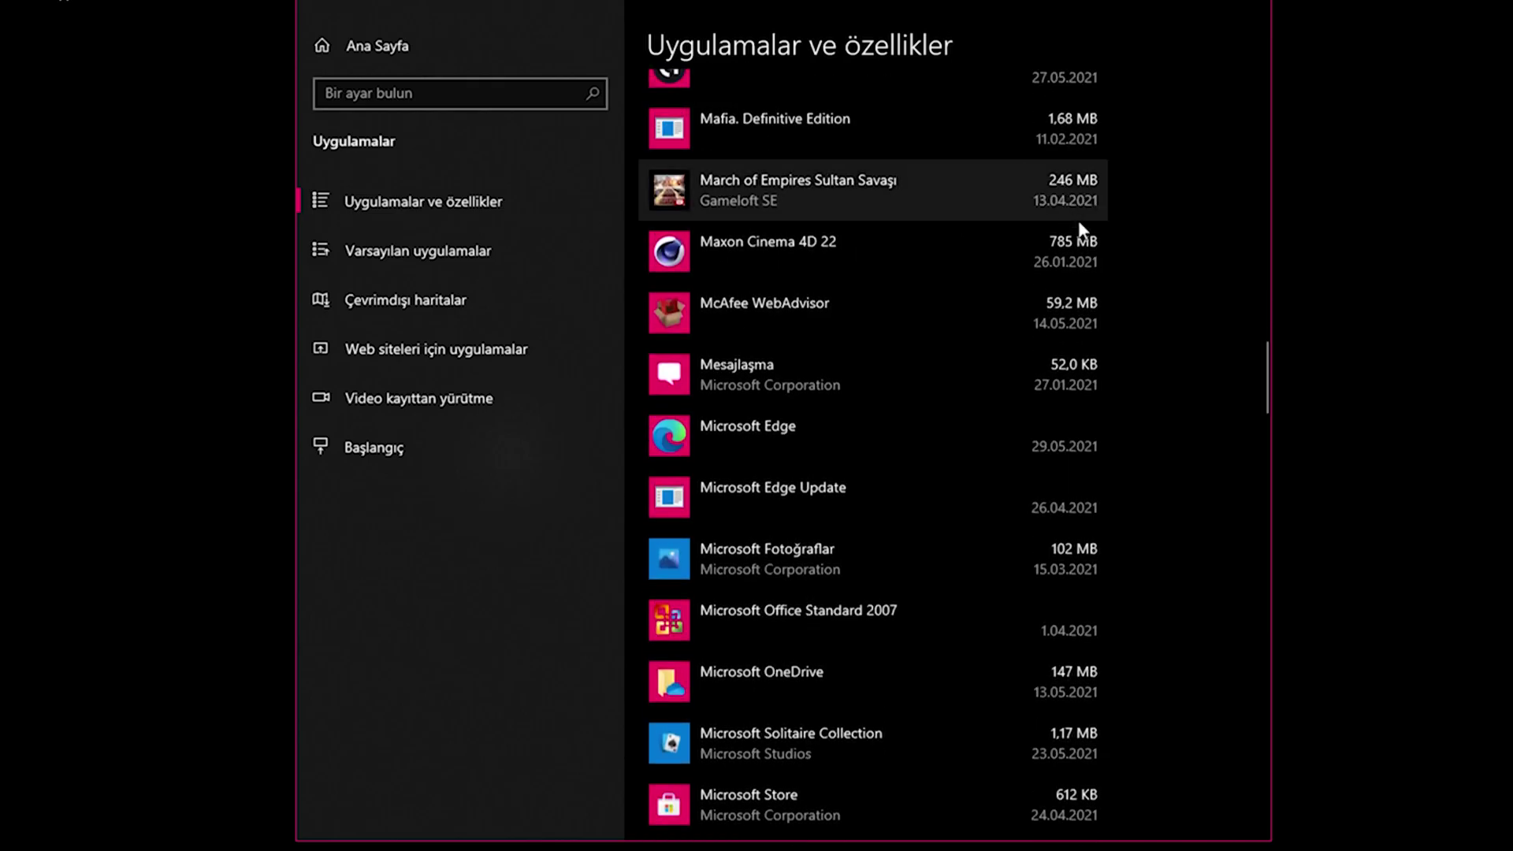
{"action": "left_click", "coordinate": [977, 186]}
{"action": "left_click", "coordinate": [1038, 176]}
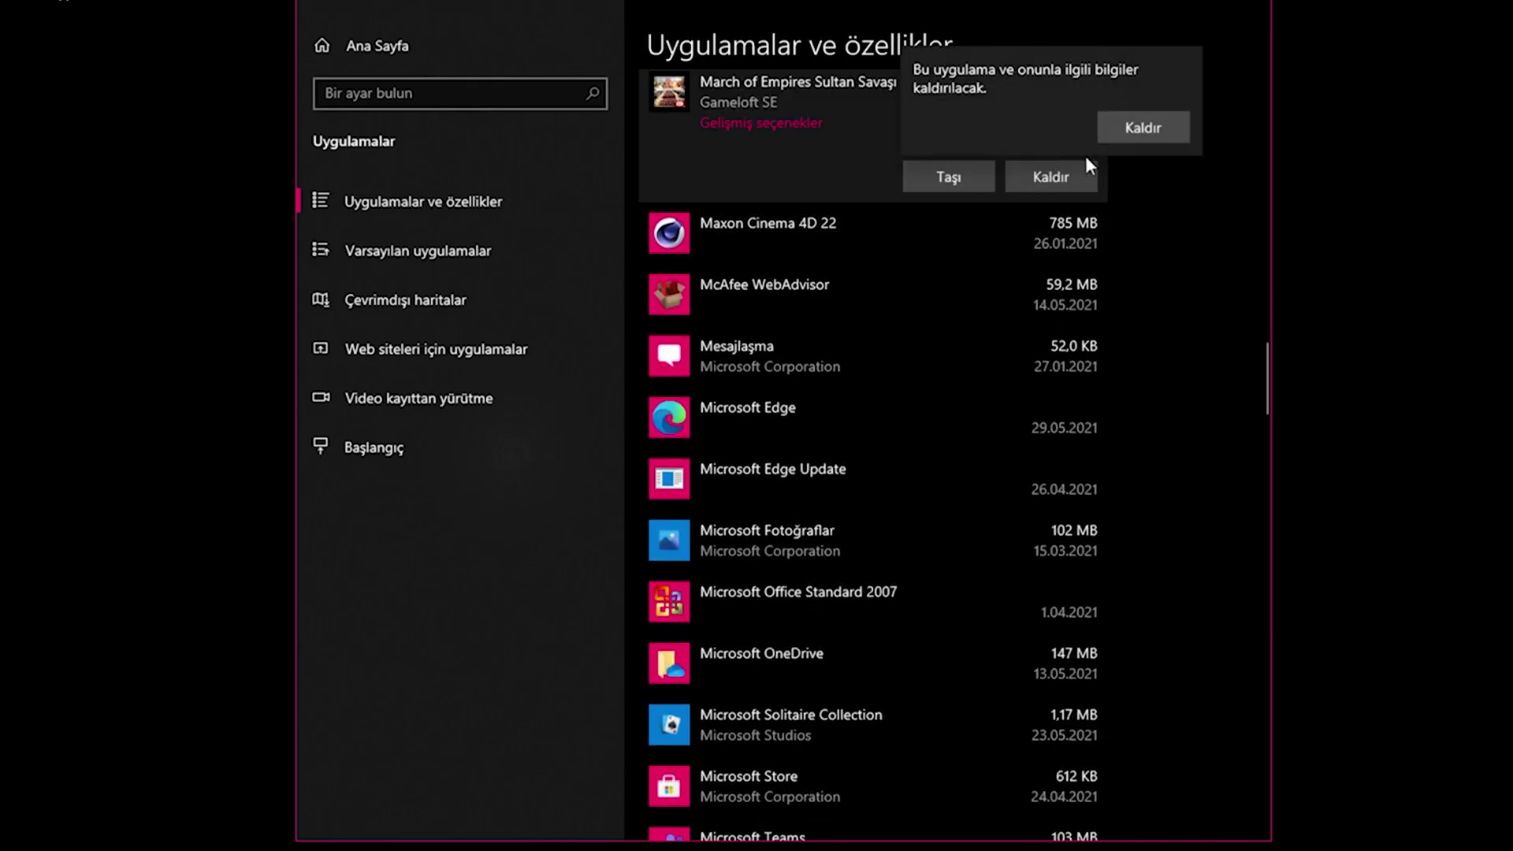
{"action": "left_click", "coordinate": [1144, 127]}
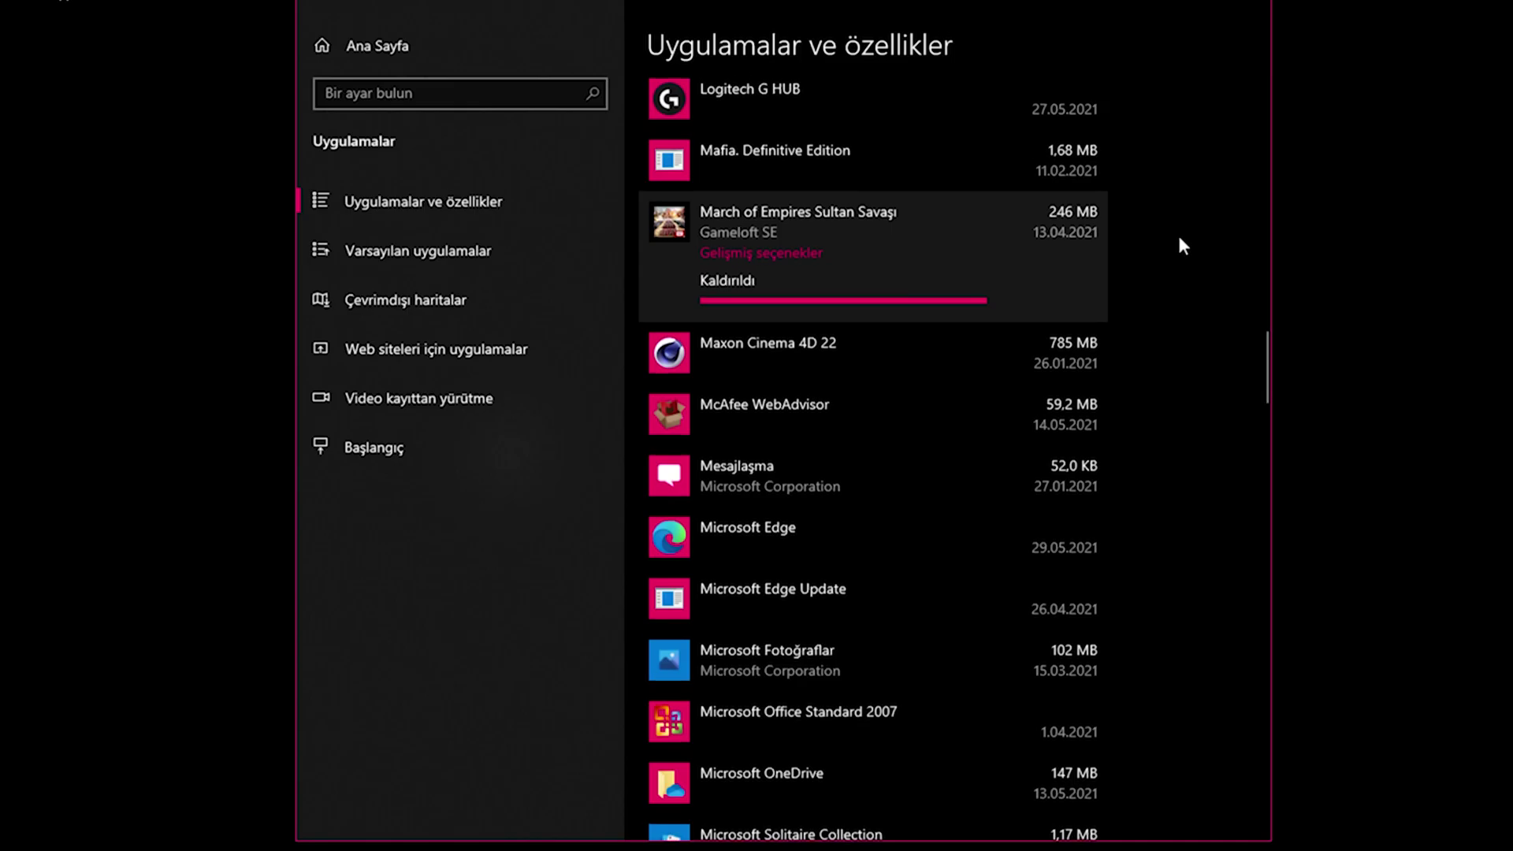
Look through the rest of the installed apps, close the settings window and refresh the desktop.
{"action": "scroll", "coordinate": [1245, 343], "scroll_direction": "down", "scroll_amount": 20}
{"action": "scroll", "coordinate": [1221, 389], "scroll_direction": "down", "scroll_amount": 15}
{"action": "scroll", "coordinate": [1218, 408], "scroll_direction": "down", "scroll_amount": 8}
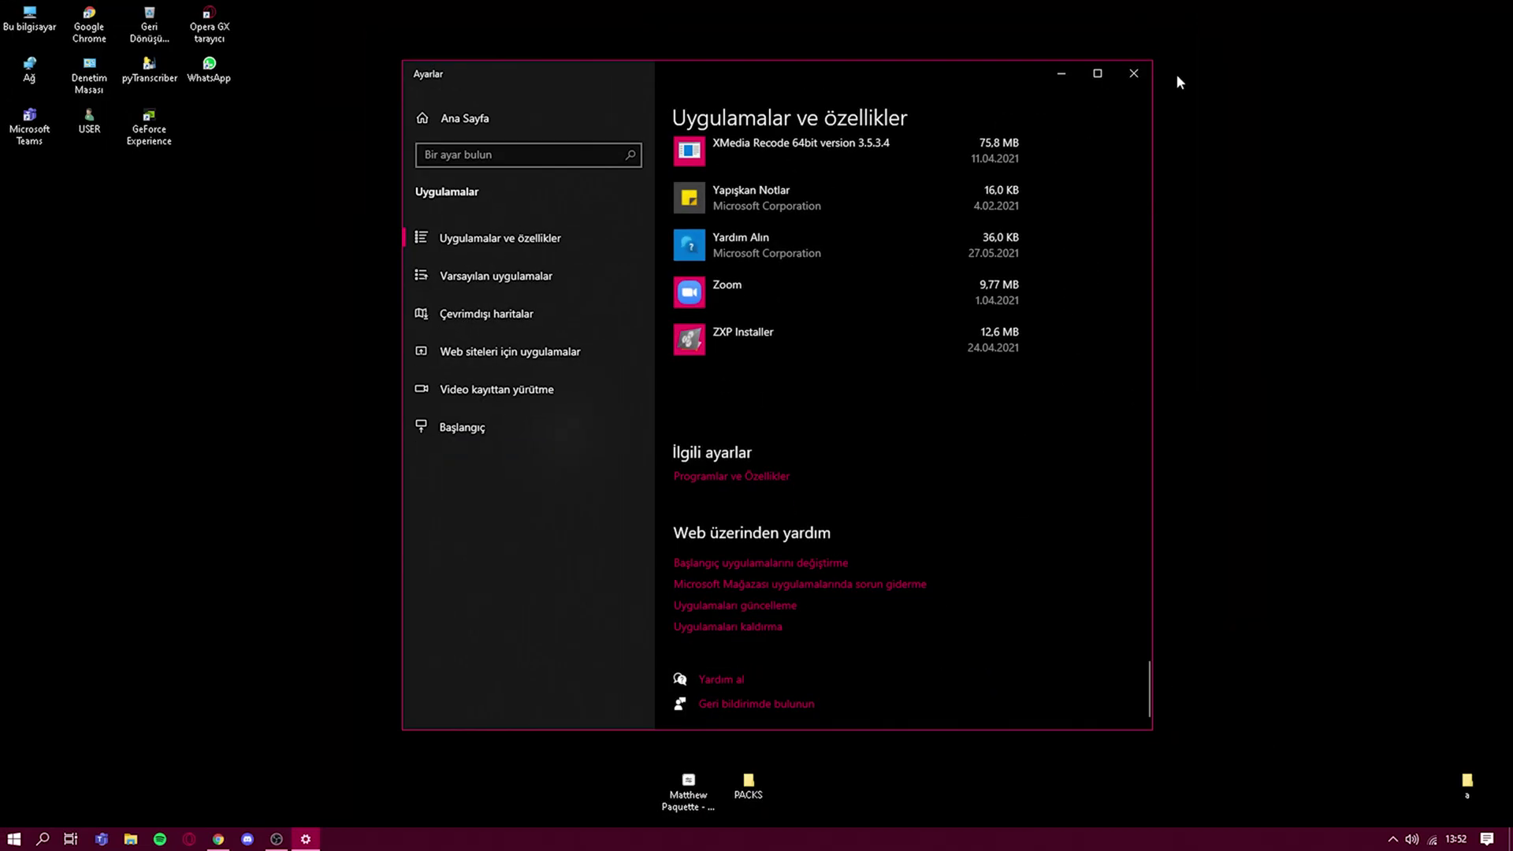
{"action": "left_click", "coordinate": [1131, 77]}
{"action": "right_click", "coordinate": [821, 373]}
{"action": "left_click", "coordinate": [848, 348]}
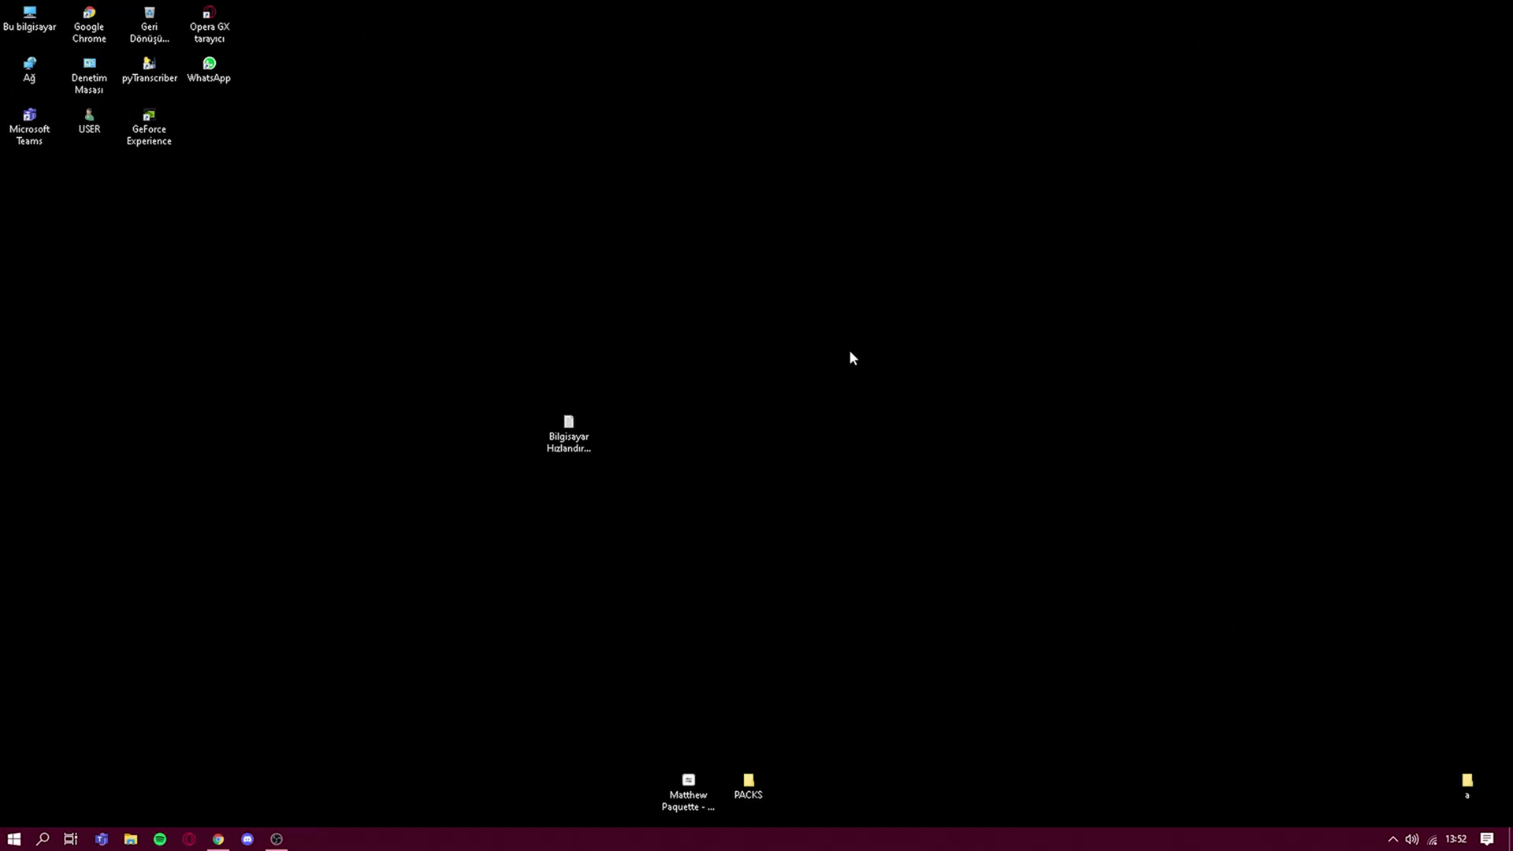
Find the Arka plan uygulamaları settings through Windows search and open them.
{"action": "left_click", "coordinate": [43, 838]}
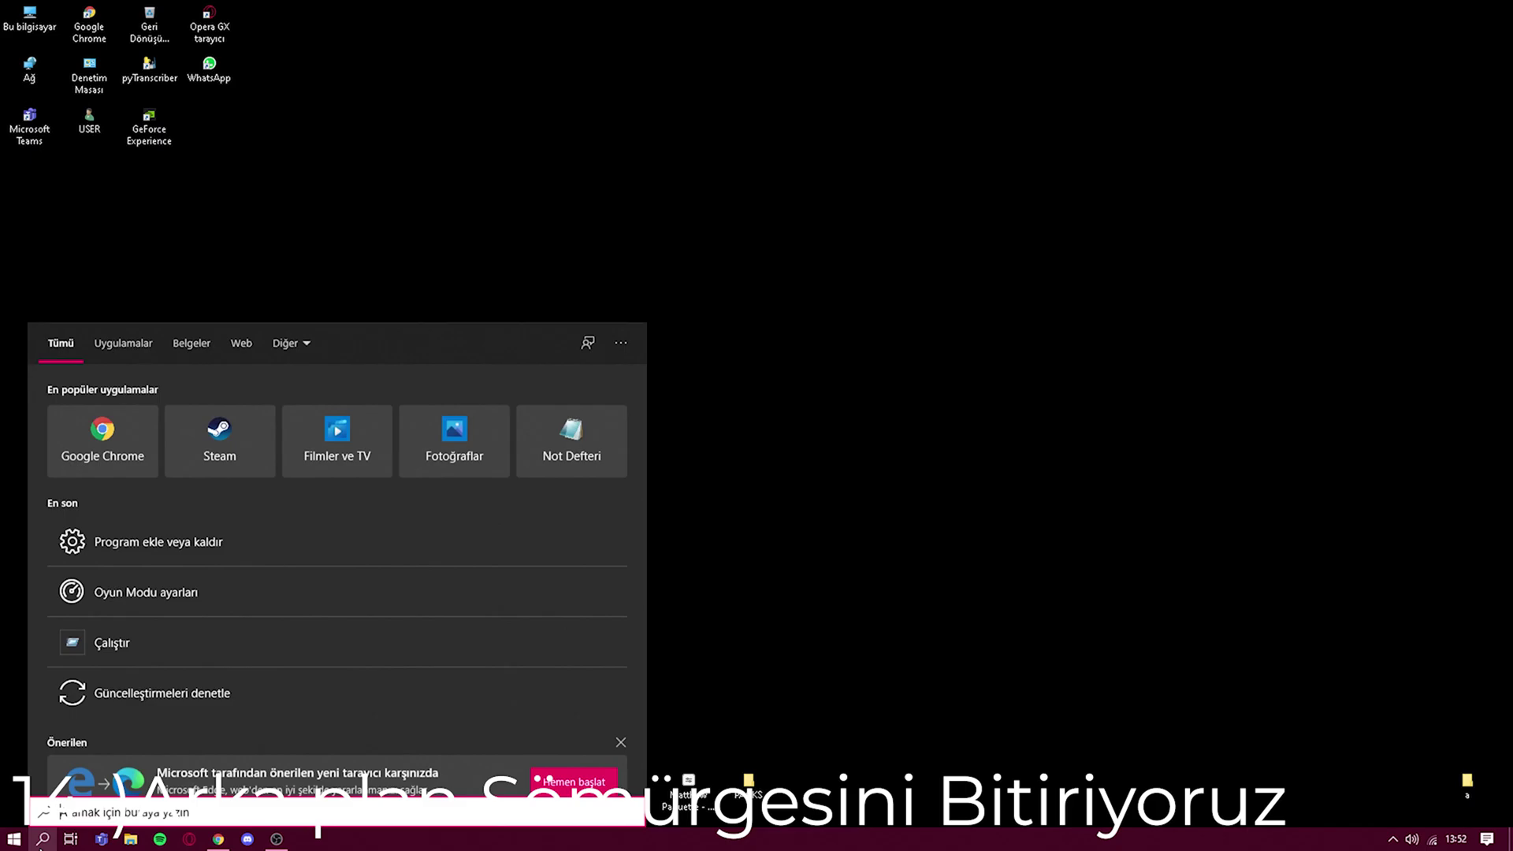
{"action": "type", "text": "a"}
{"action": "key", "text": "Return"}
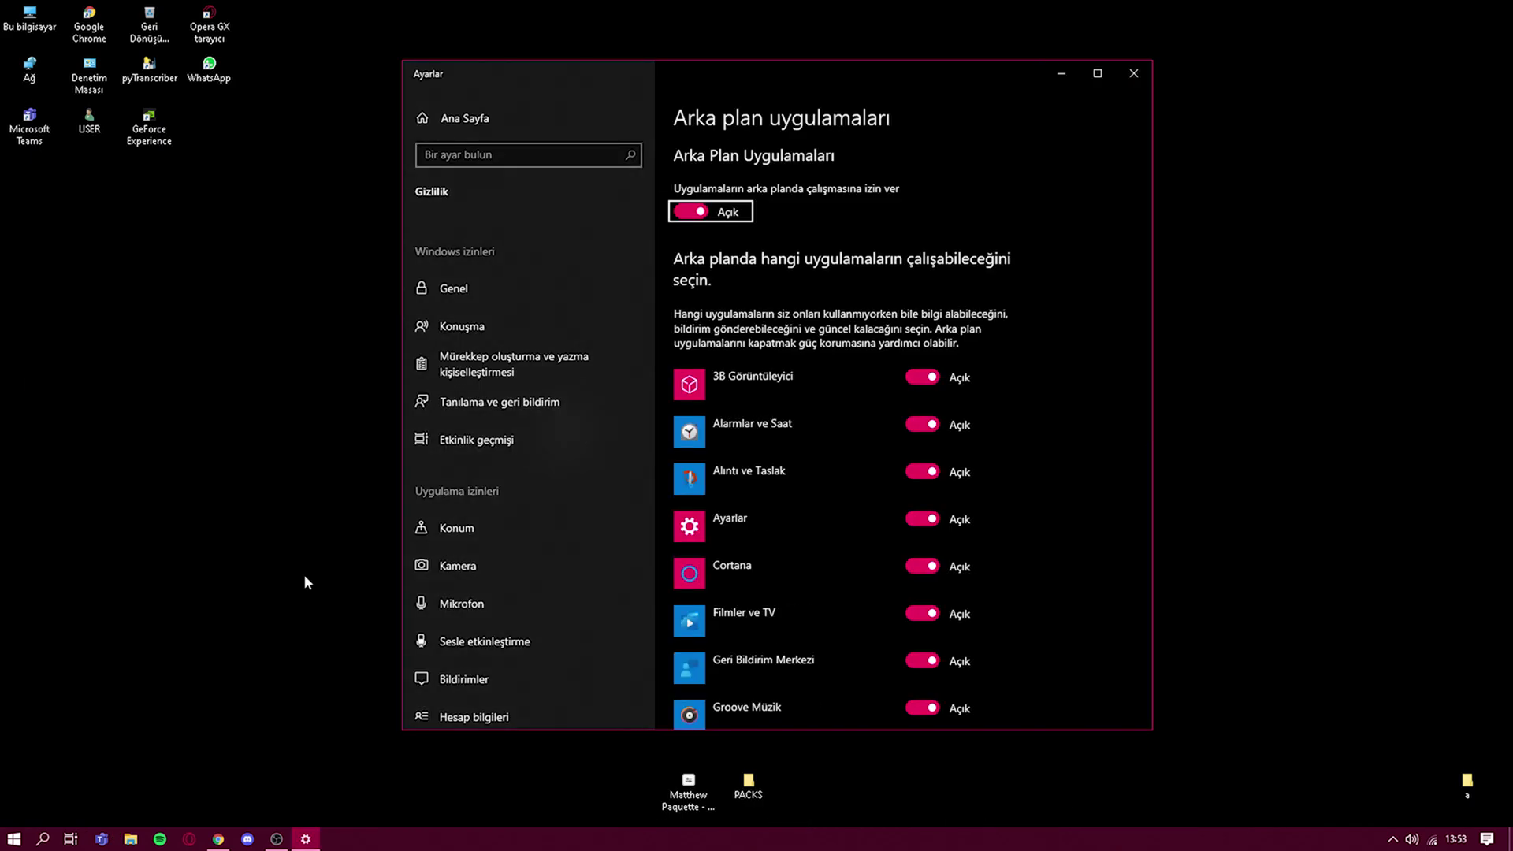
{"action": "scroll", "coordinate": [1079, 379], "scroll_direction": "down", "scroll_amount": 1}
{"action": "scroll", "coordinate": [1080, 379], "scroll_direction": "up", "scroll_amount": 1}
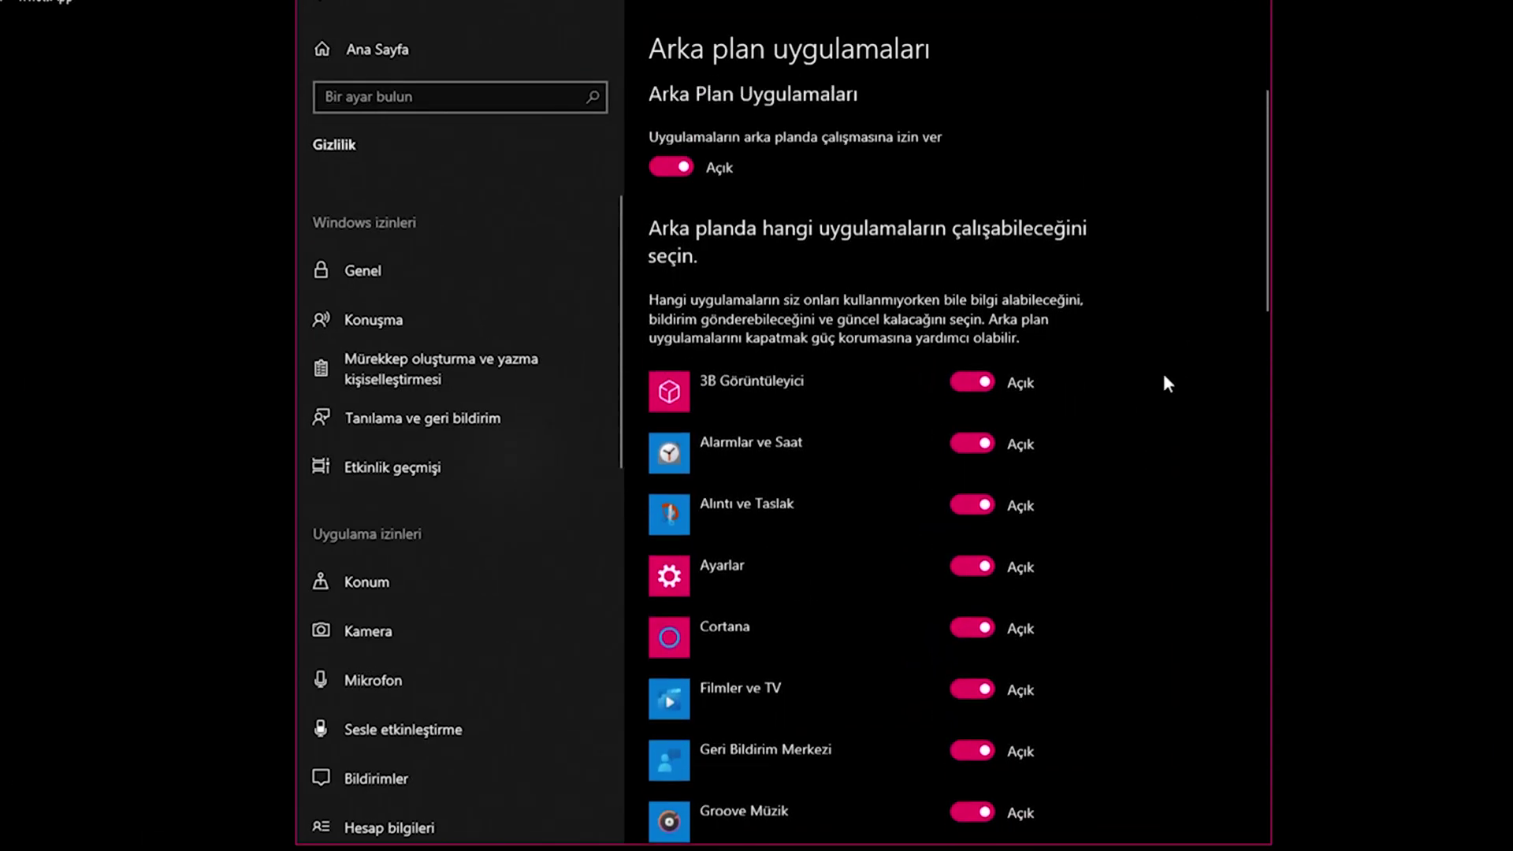
Examine the list of apps for which ones are allowed to run in the background.
{"action": "scroll", "coordinate": [1063, 480], "scroll_direction": "down", "scroll_amount": 20}
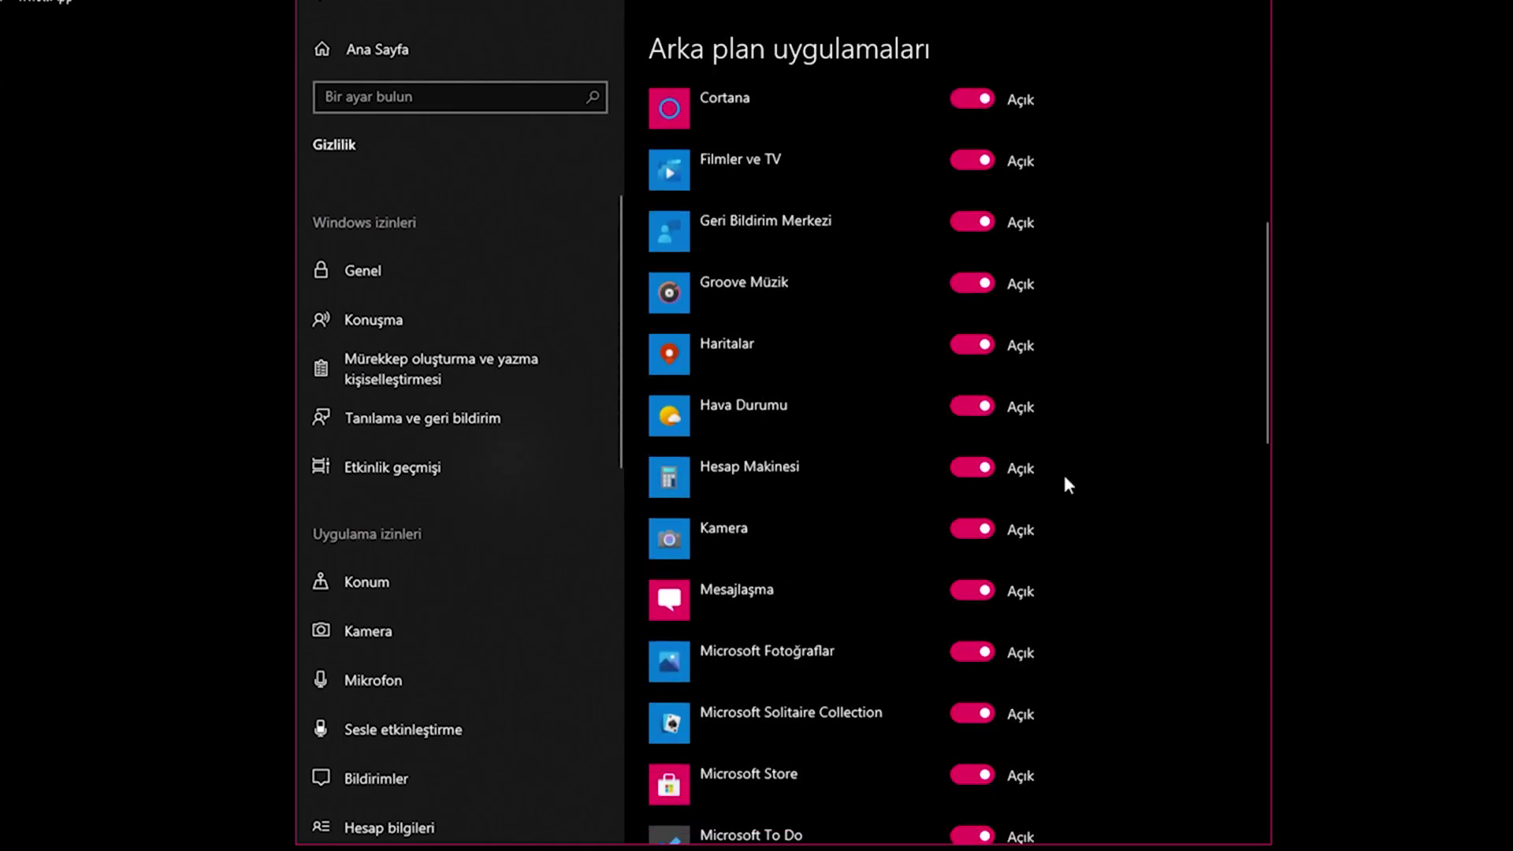
{"action": "scroll", "coordinate": [1064, 473], "scroll_direction": "down", "scroll_amount": 3}
{"action": "scroll", "coordinate": [1064, 473], "scroll_direction": "up", "scroll_amount": 2}
{"action": "scroll", "coordinate": [1071, 446], "scroll_direction": "up", "scroll_amount": 2}
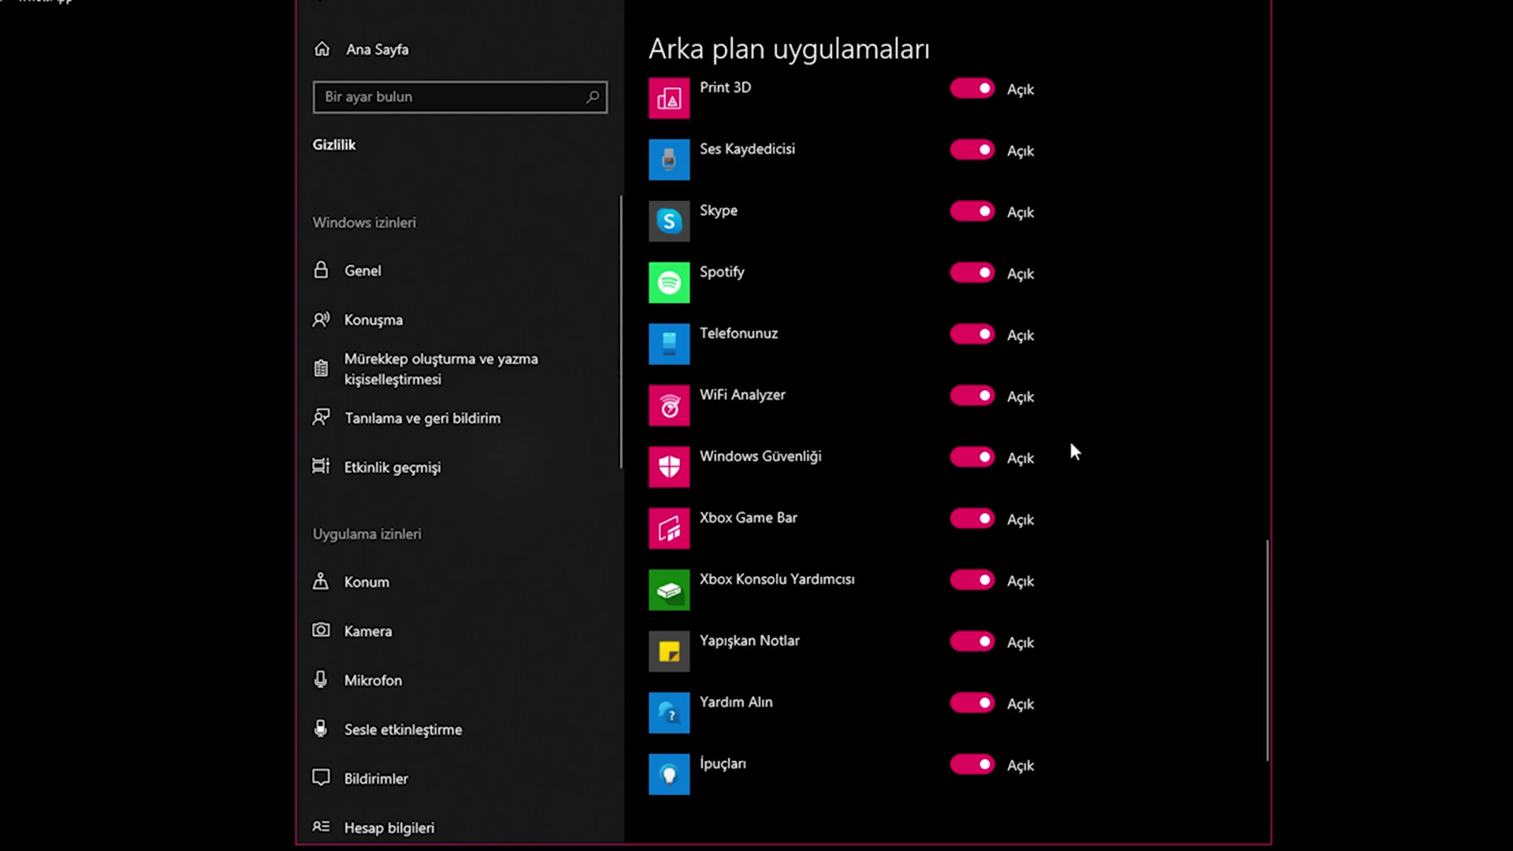
{"action": "scroll", "coordinate": [853, 419], "scroll_direction": "up", "scroll_amount": 4}
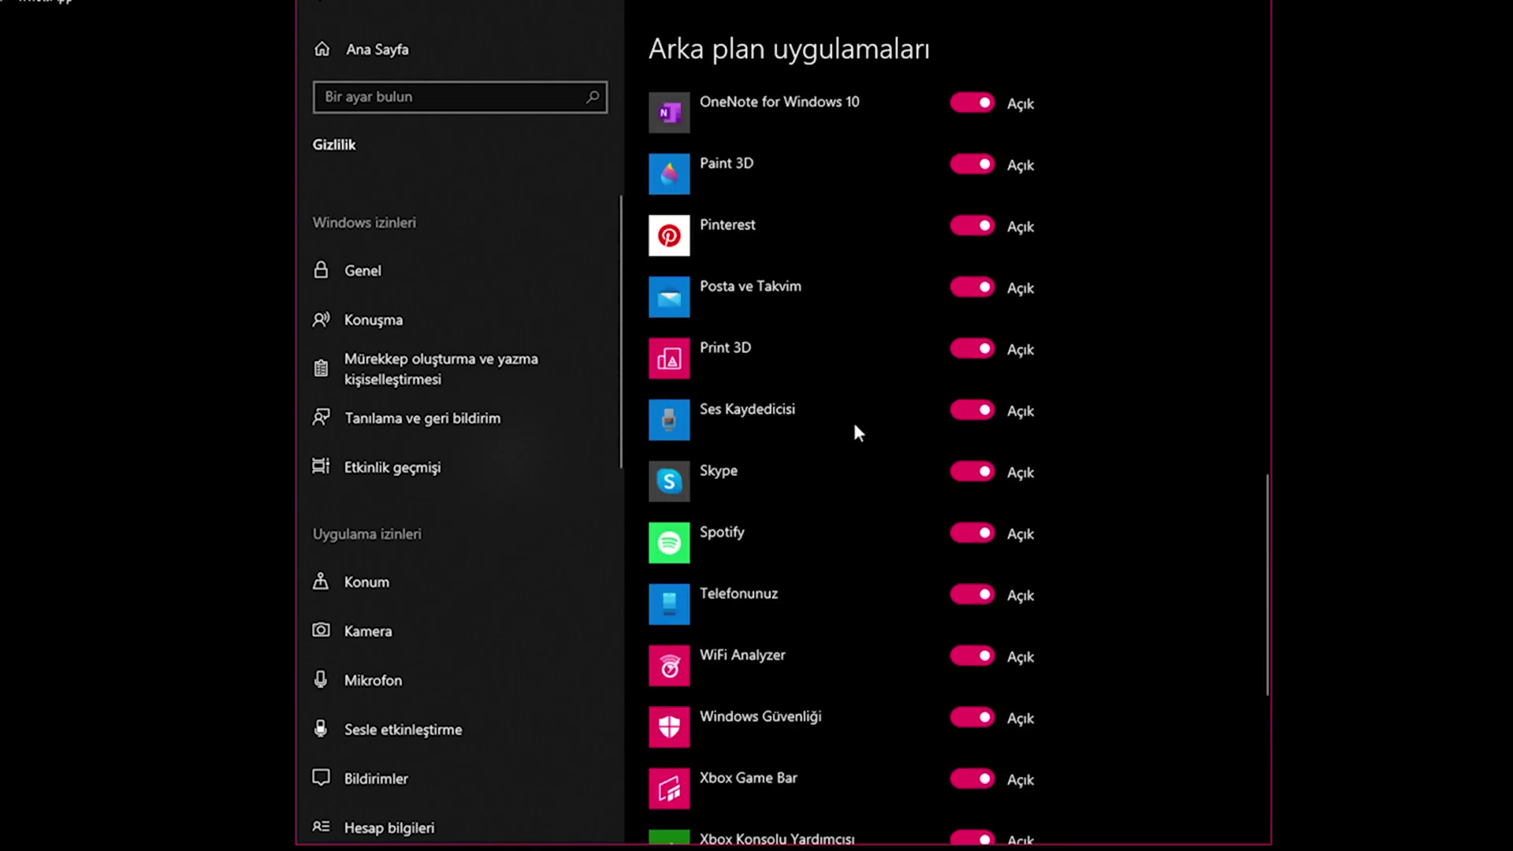
{"action": "scroll", "coordinate": [852, 419], "scroll_direction": "up", "scroll_amount": 11}
{"action": "scroll", "coordinate": [854, 425], "scroll_direction": "up", "scroll_amount": 2}
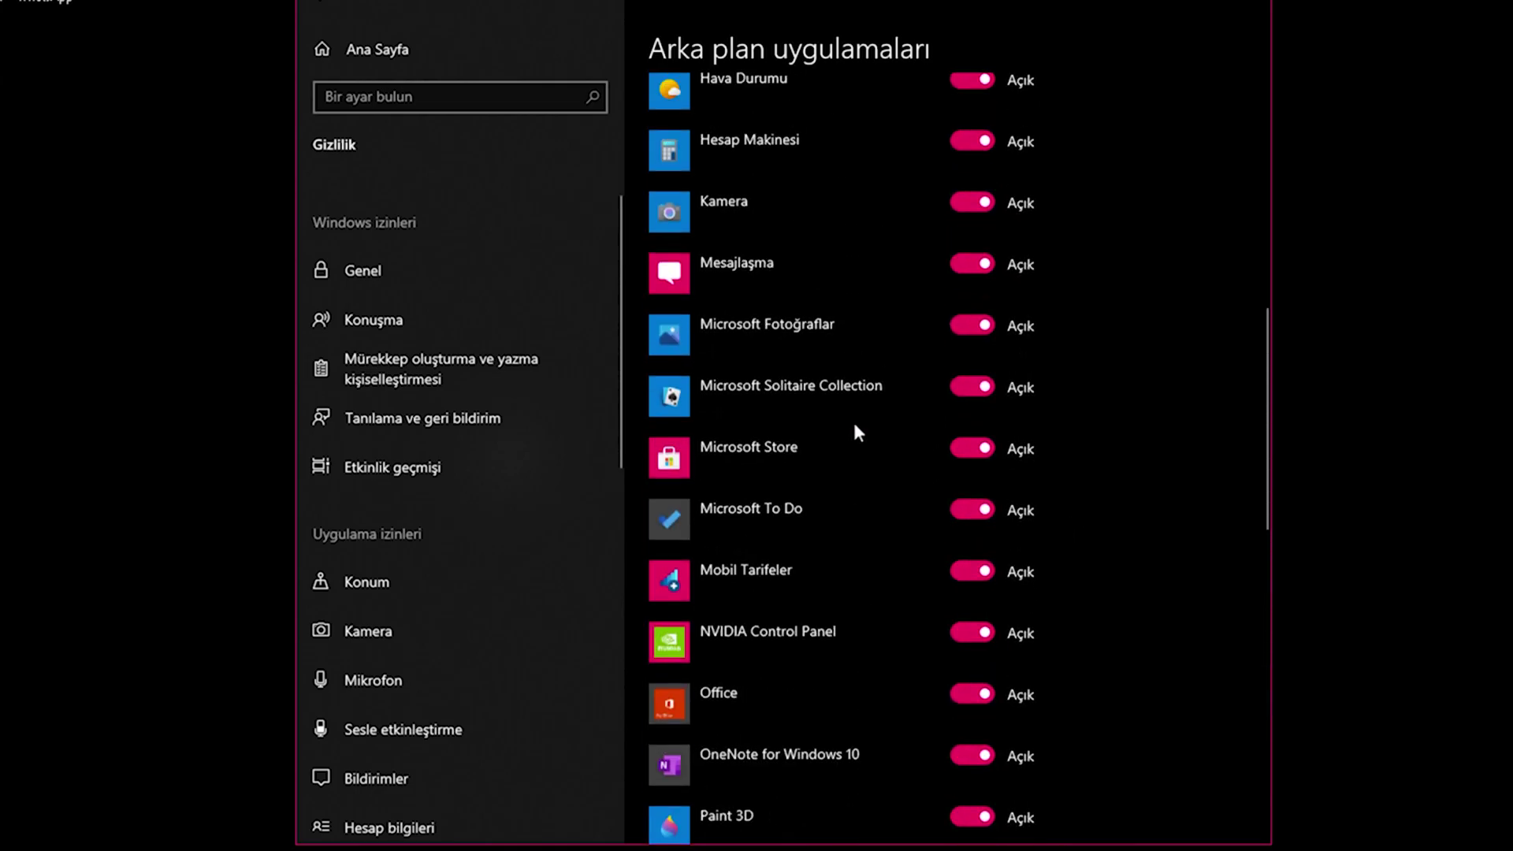
{"action": "scroll", "coordinate": [854, 425], "scroll_direction": "up", "scroll_amount": 8}
{"action": "scroll", "coordinate": [856, 426], "scroll_direction": "up", "scroll_amount": 2}
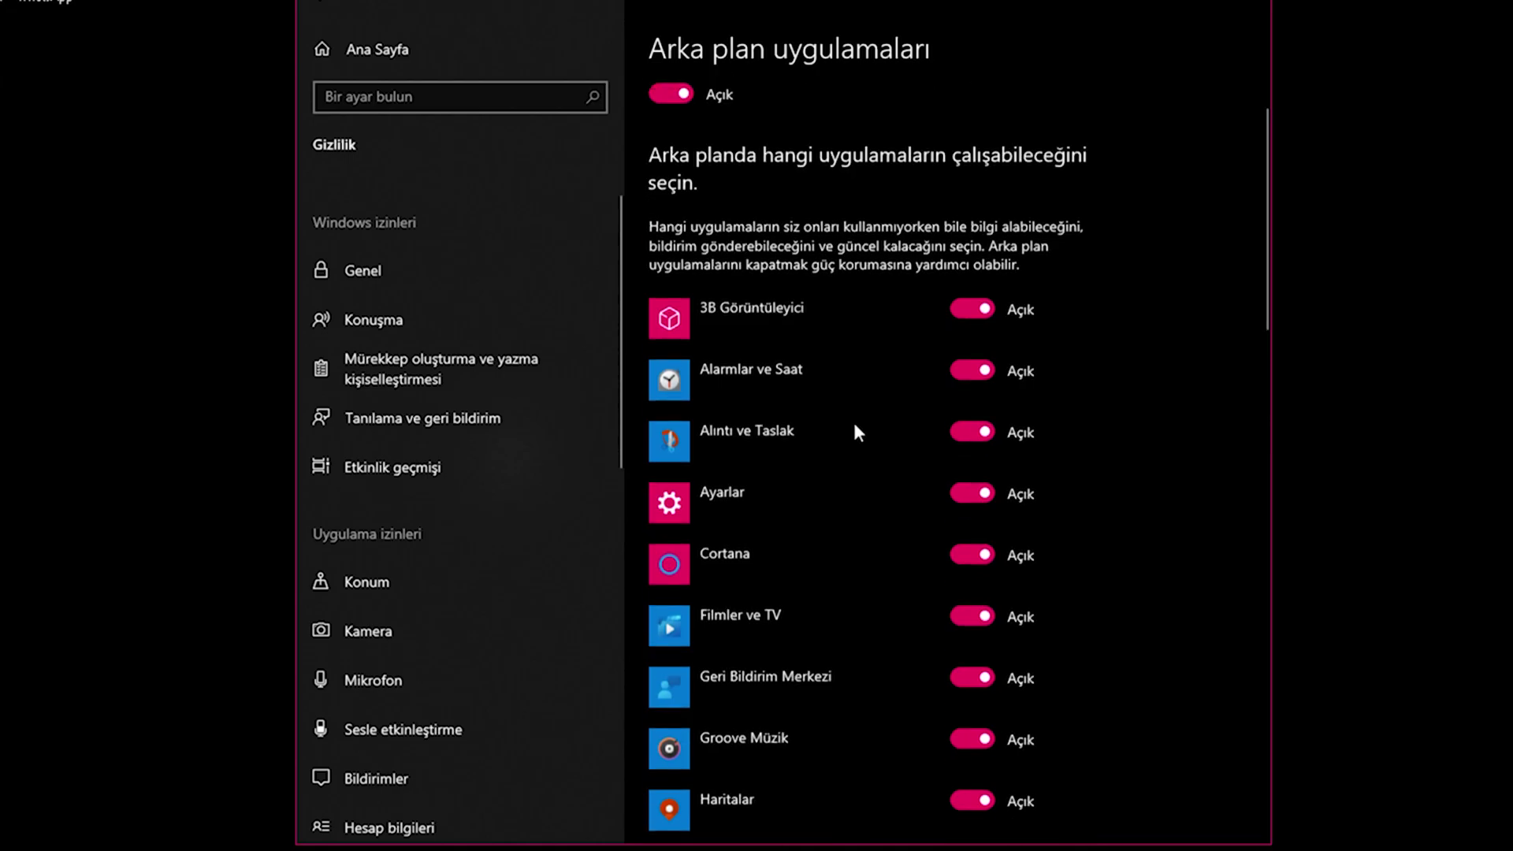
Turn off "Uygulamaların arka planda çalışmasına izin ver" and check the background app list.
{"action": "scroll", "coordinate": [835, 433], "scroll_direction": "up", "scroll_amount": 2}
{"action": "left_click", "coordinate": [688, 172]}
{"action": "scroll", "coordinate": [1111, 401], "scroll_direction": "down", "scroll_amount": 20}
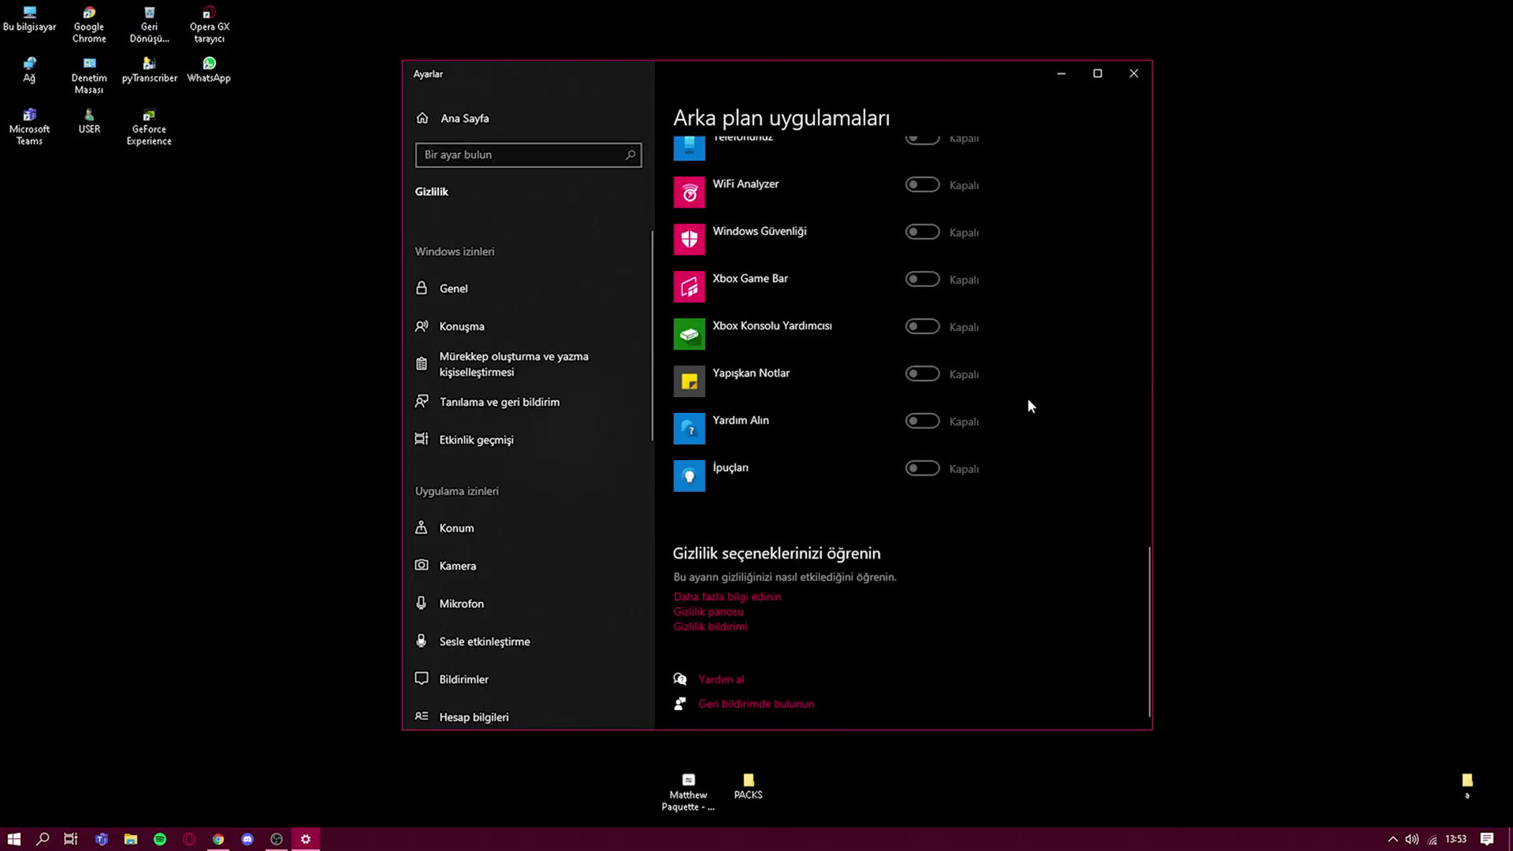
View the Etkinlik geçmişi and Mürekkep oluşturma ve yazma kişiselleştirmesi privacy pages, and refresh the desktop.
{"action": "left_click", "coordinate": [522, 433]}
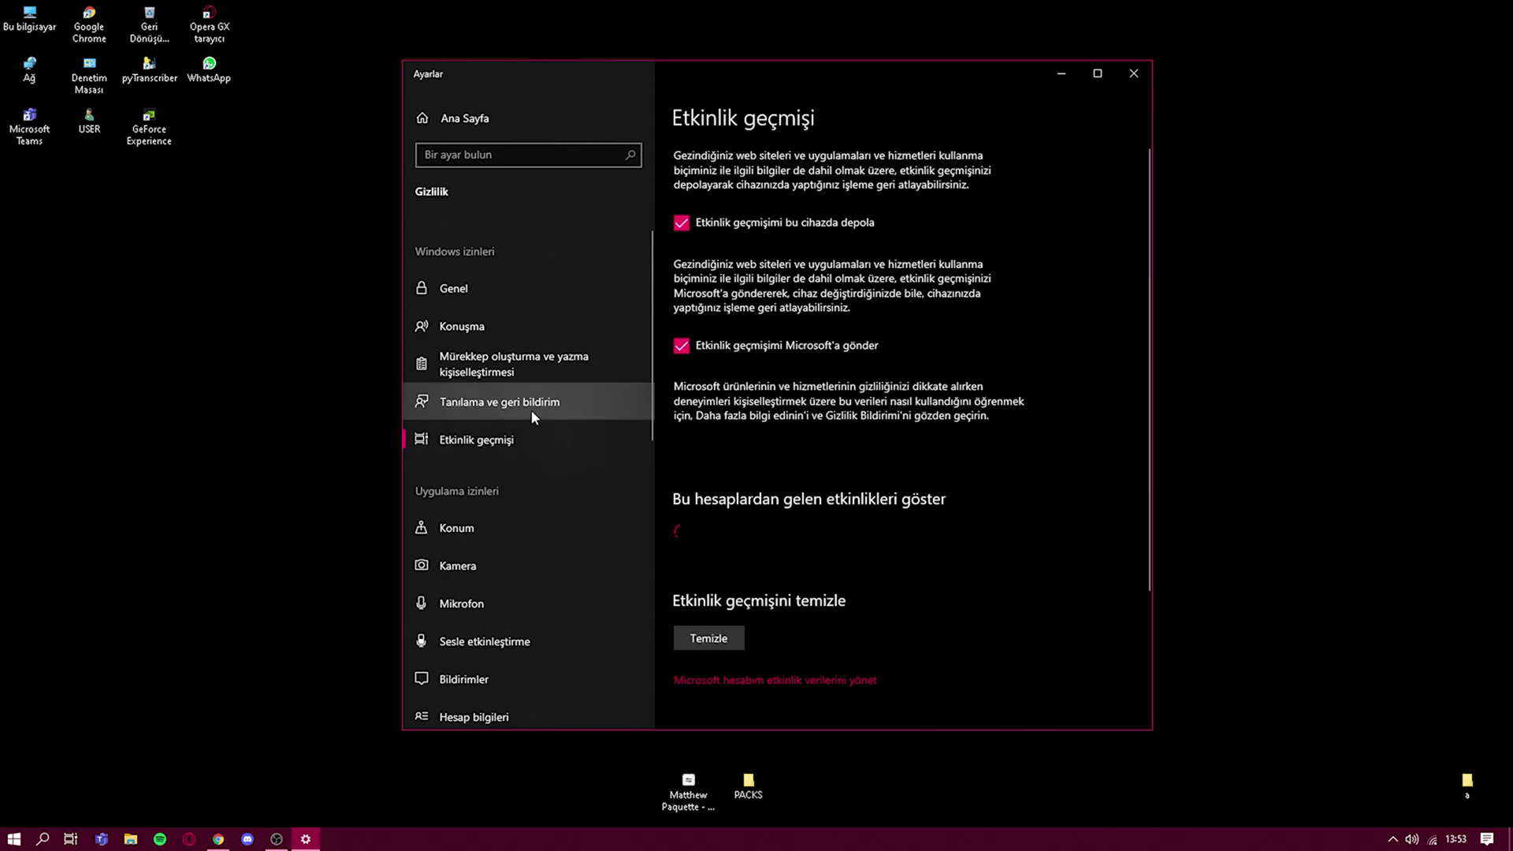
{"action": "left_click", "coordinate": [542, 371]}
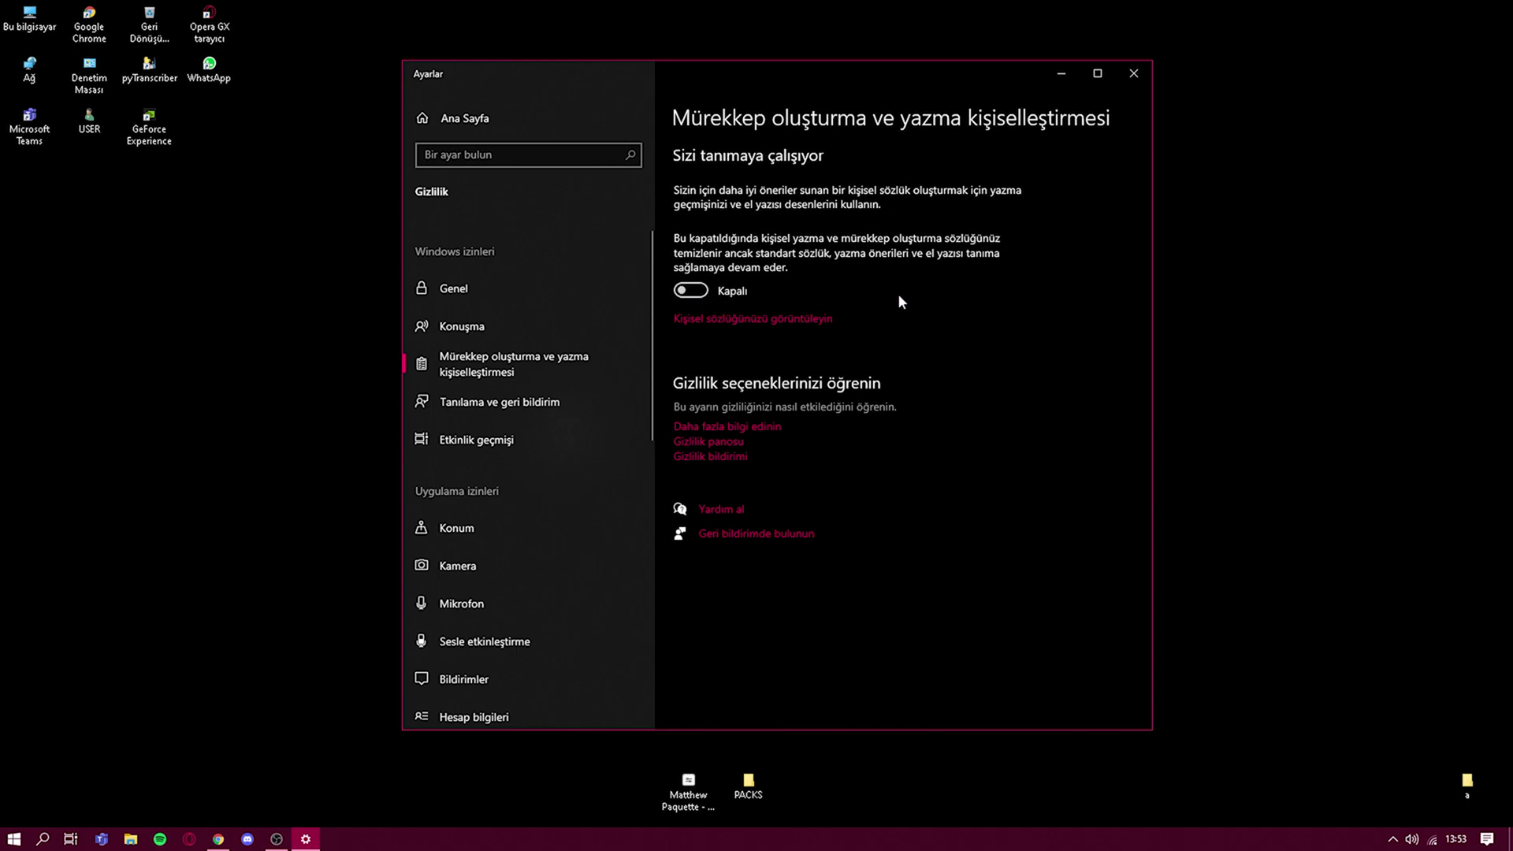
{"action": "right_click", "coordinate": [1269, 244]}
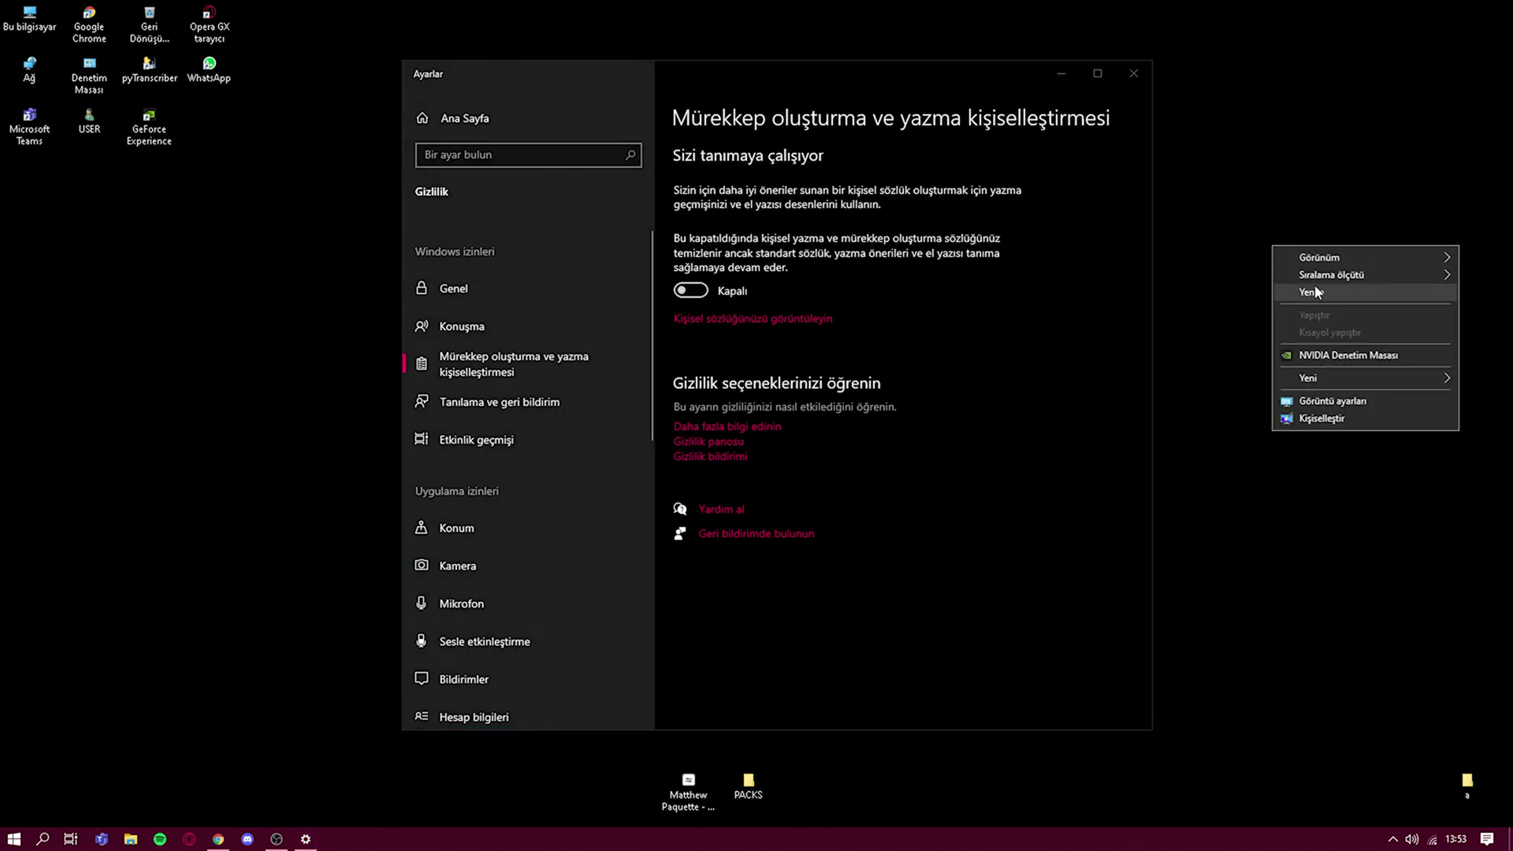
{"action": "left_click", "coordinate": [44, 839]}
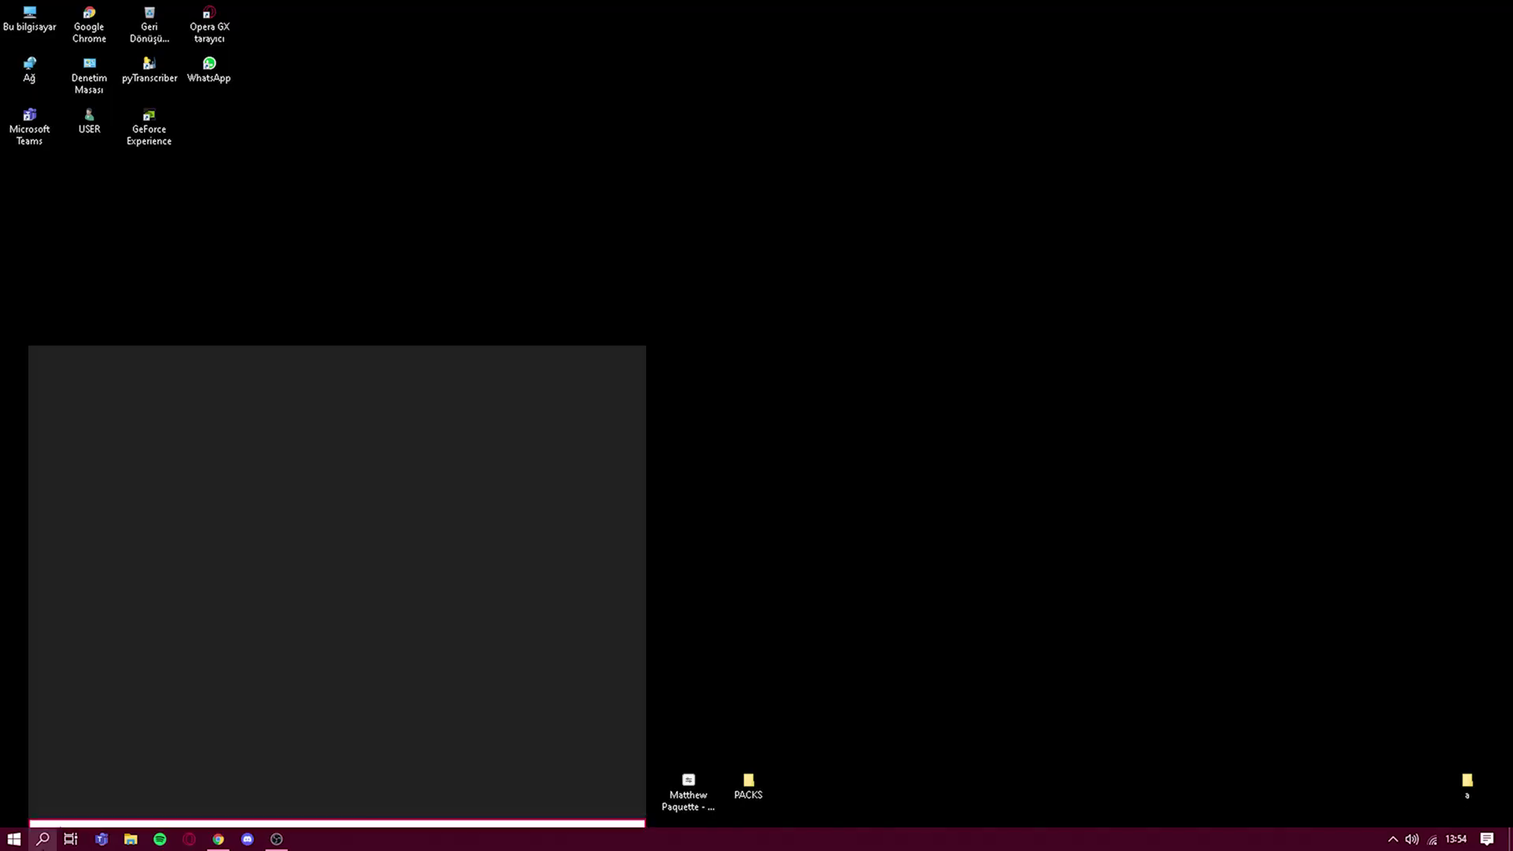
{"action": "type", "text": "bildiri"}
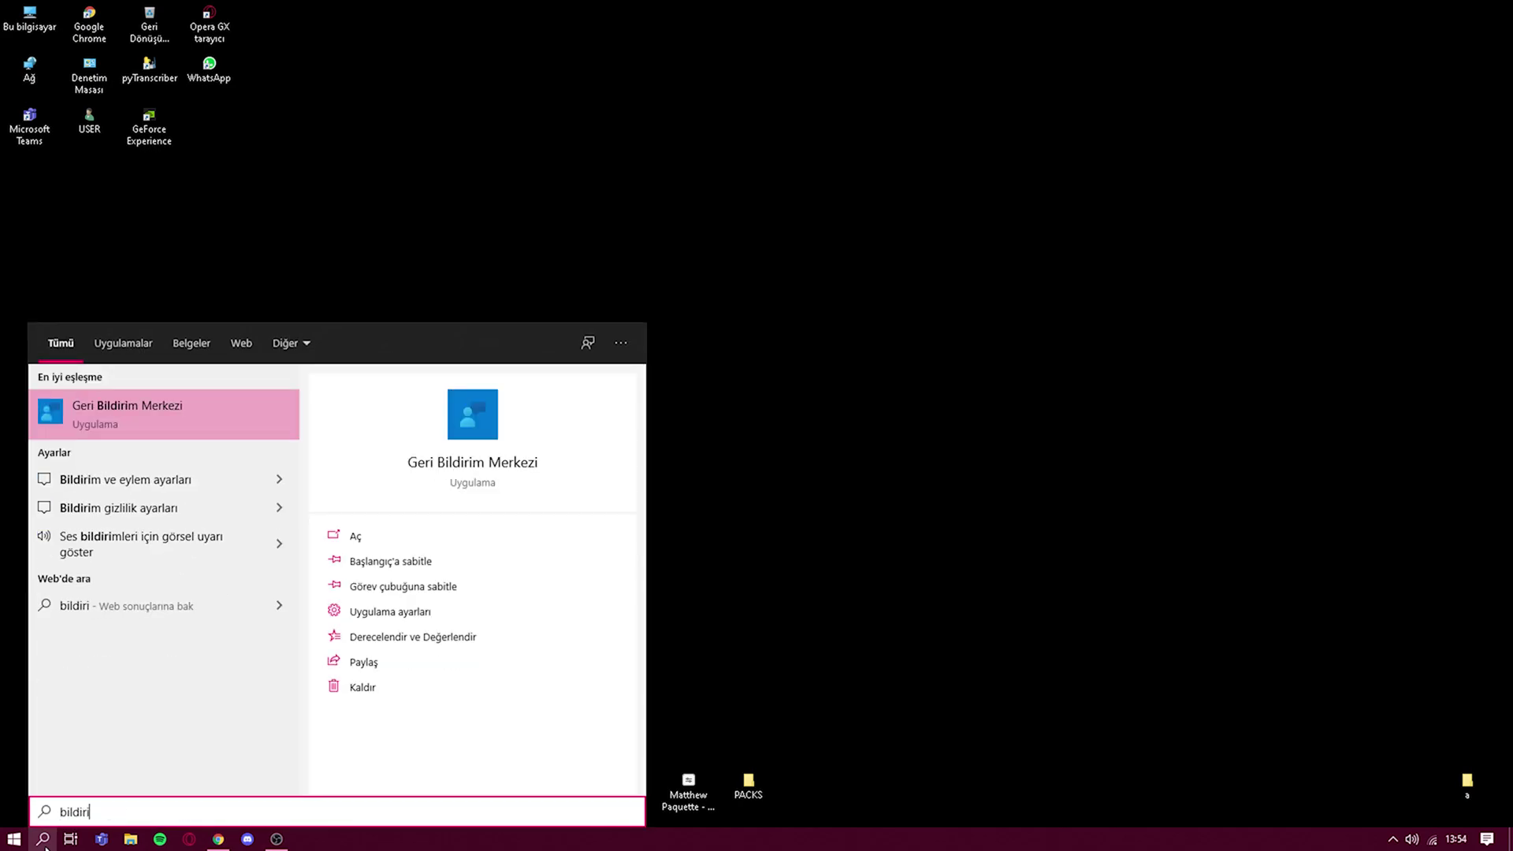
{"action": "type", "text": "mleri"}
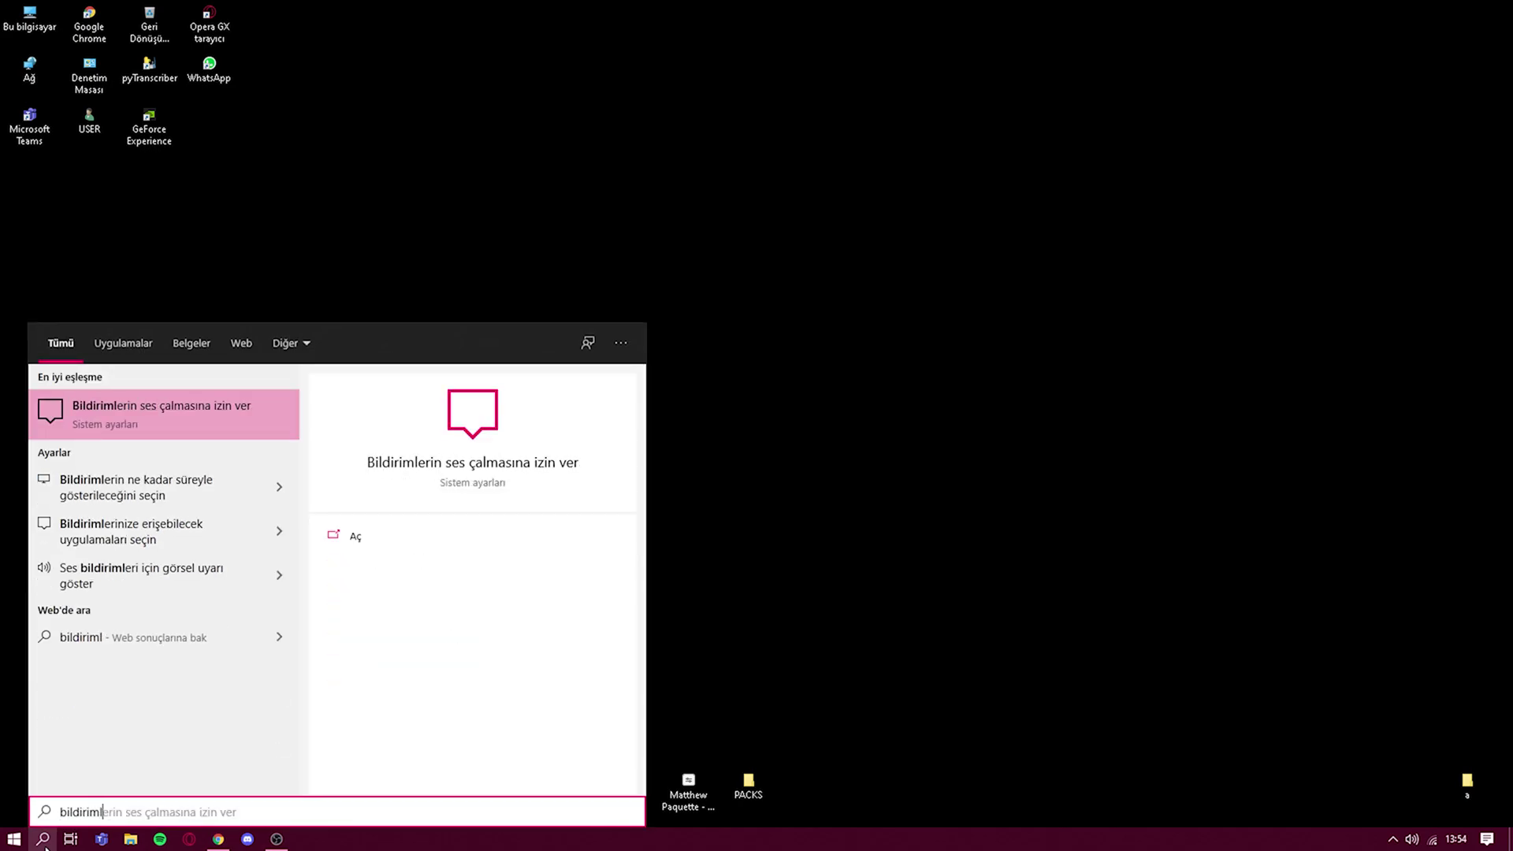
{"action": "key", "text": "Down"}
{"action": "key", "text": "BackSpace"}
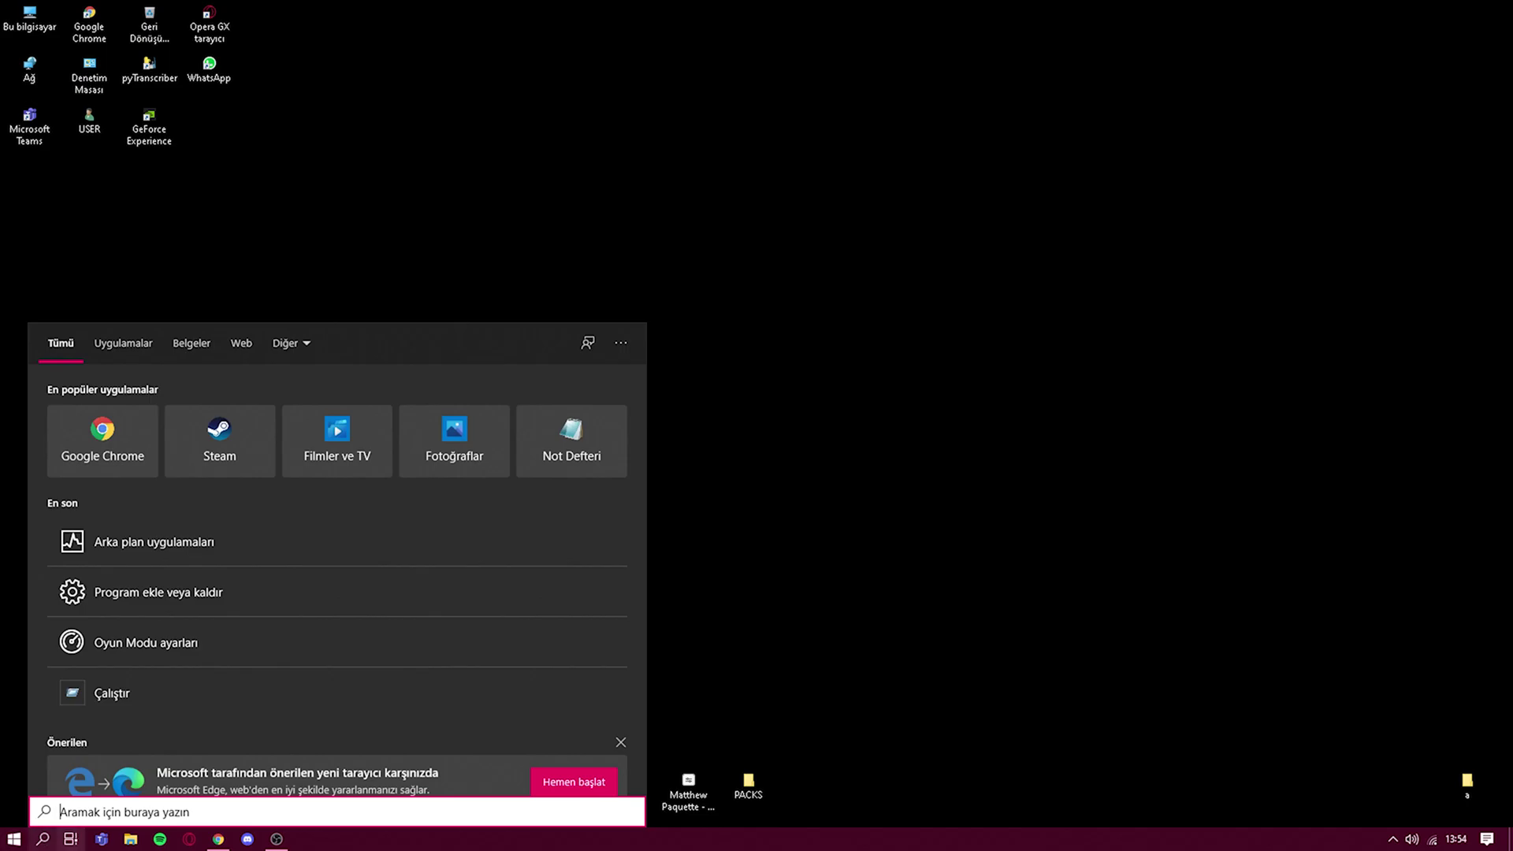
{"action": "left_click", "coordinate": [957, 405]}
Open the Bildirimler ve eylemler page in the Sistem settings to check the notification options.
{"action": "left_click", "coordinate": [14, 838]}
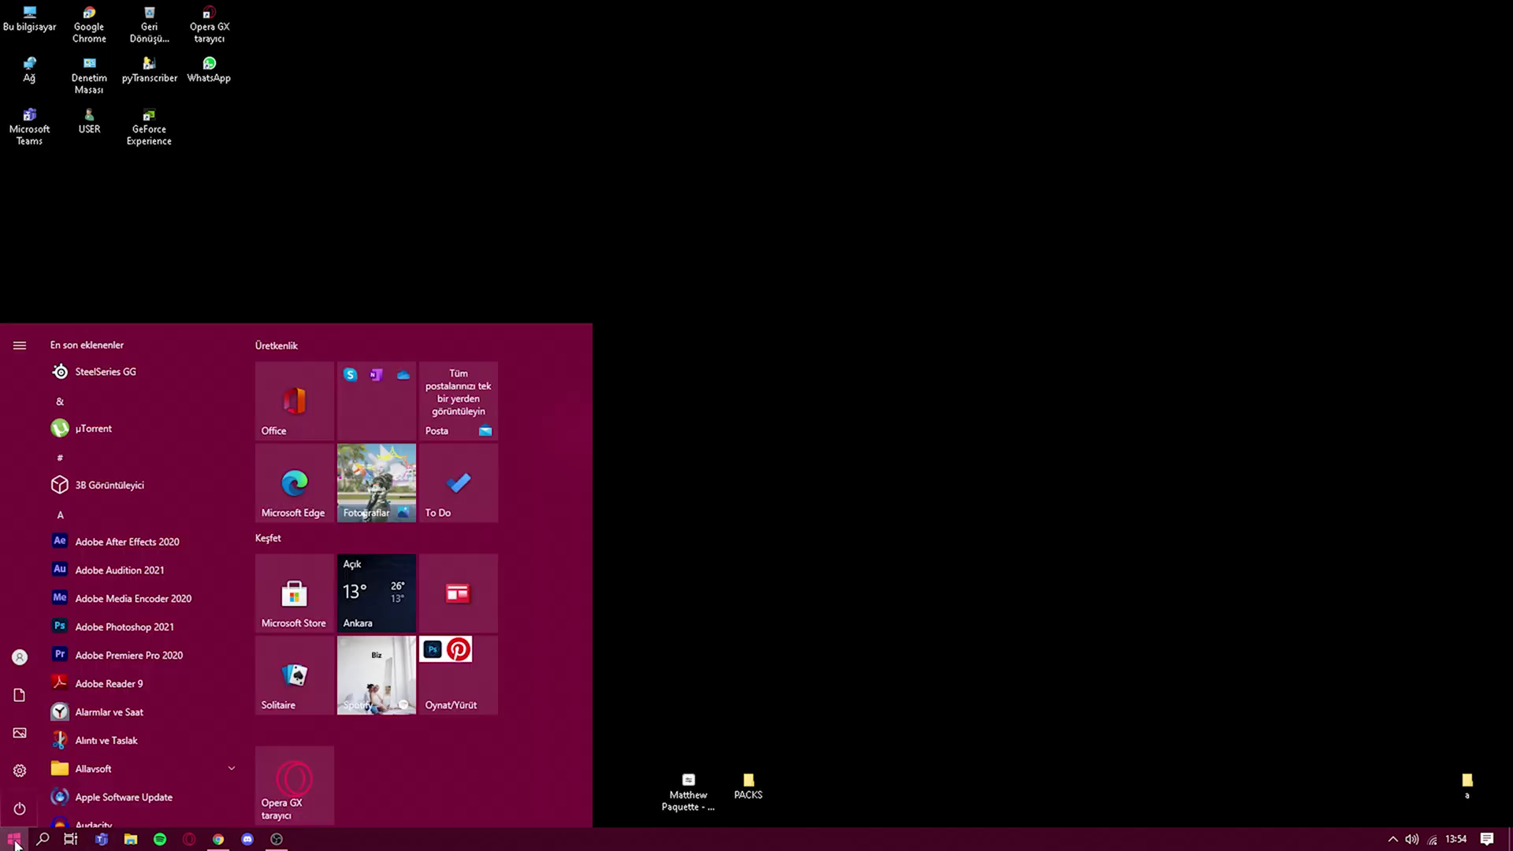
{"action": "left_click", "coordinate": [16, 770]}
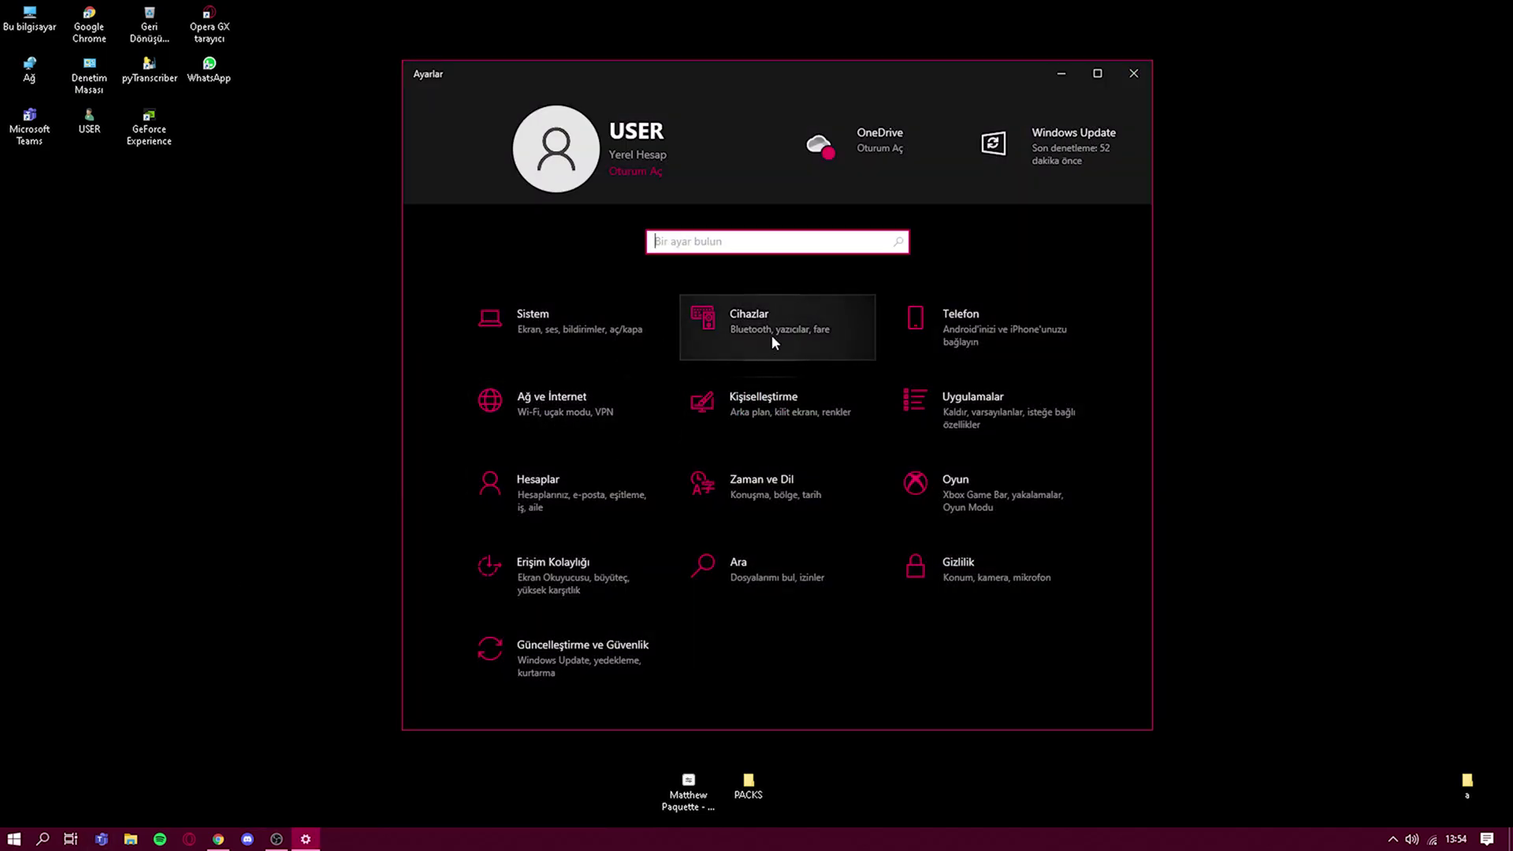
{"action": "left_click", "coordinate": [519, 317]}
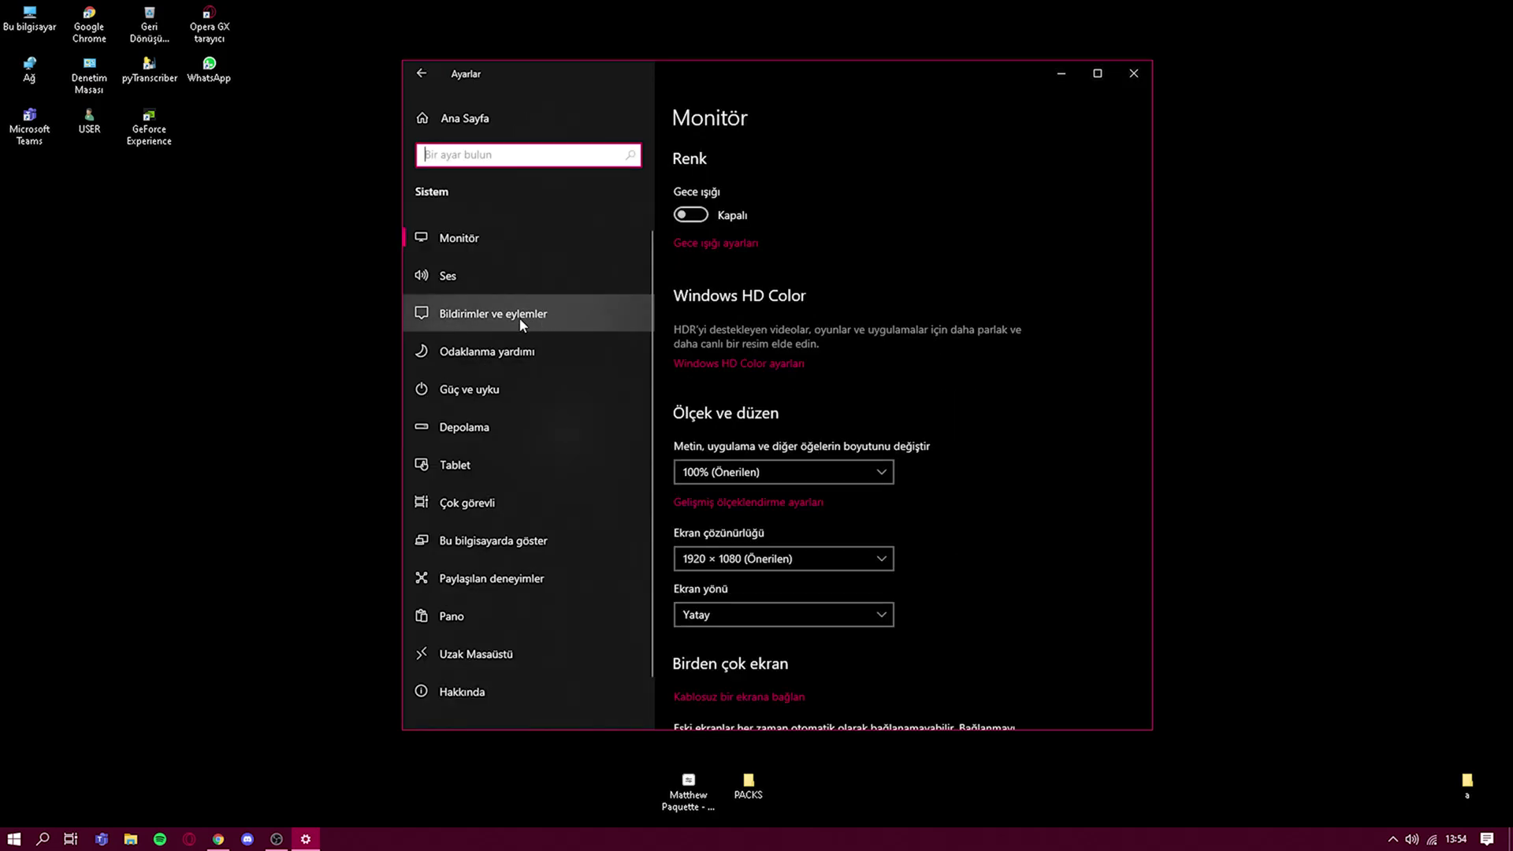
{"action": "left_click", "coordinate": [561, 318]}
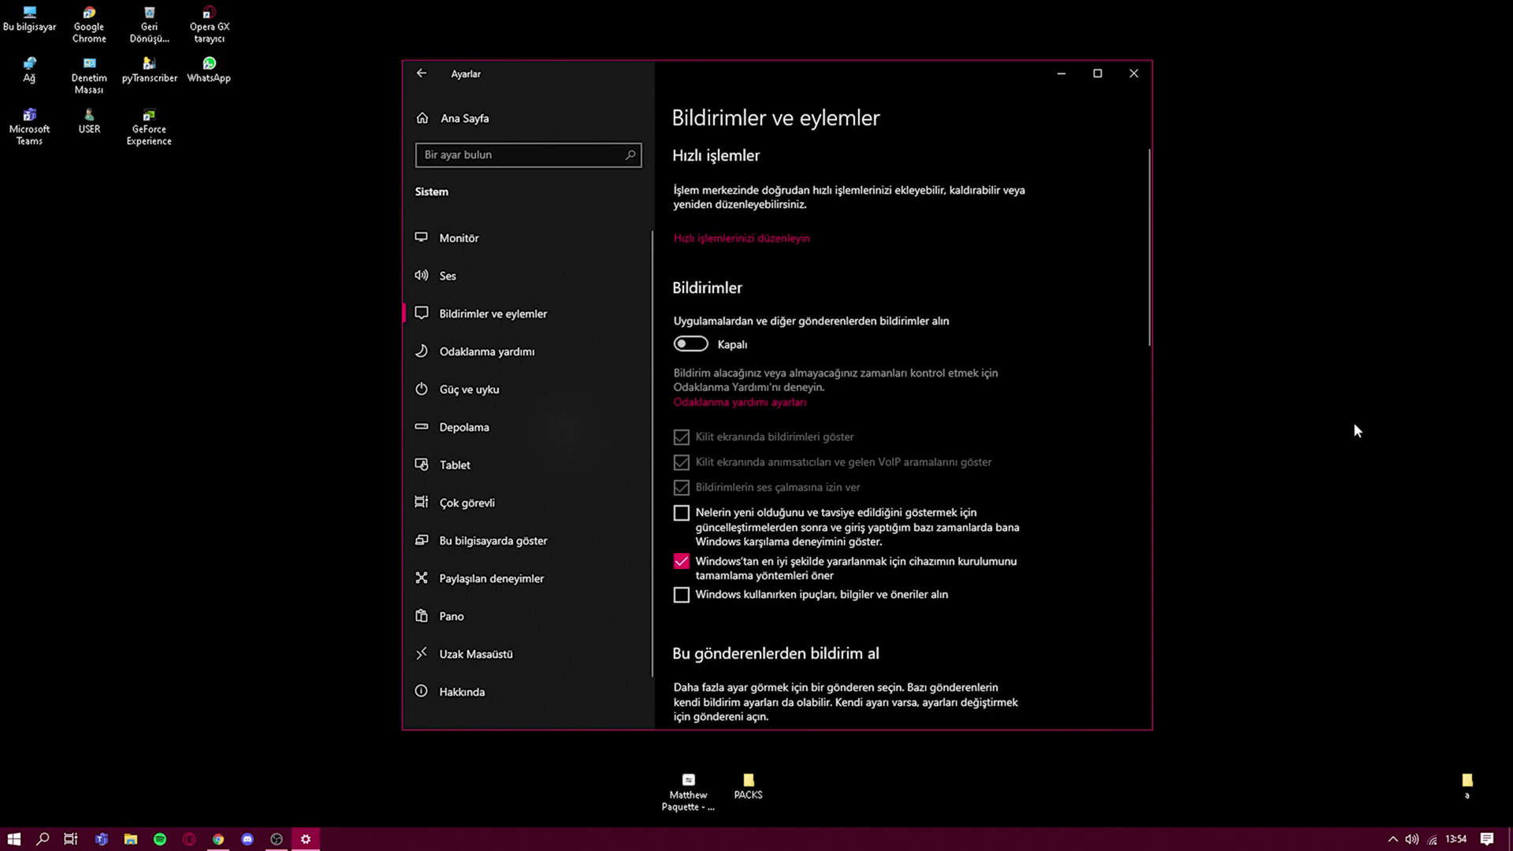
{"action": "right_click", "coordinate": [1354, 423]}
{"action": "left_click", "coordinate": [1414, 477]}
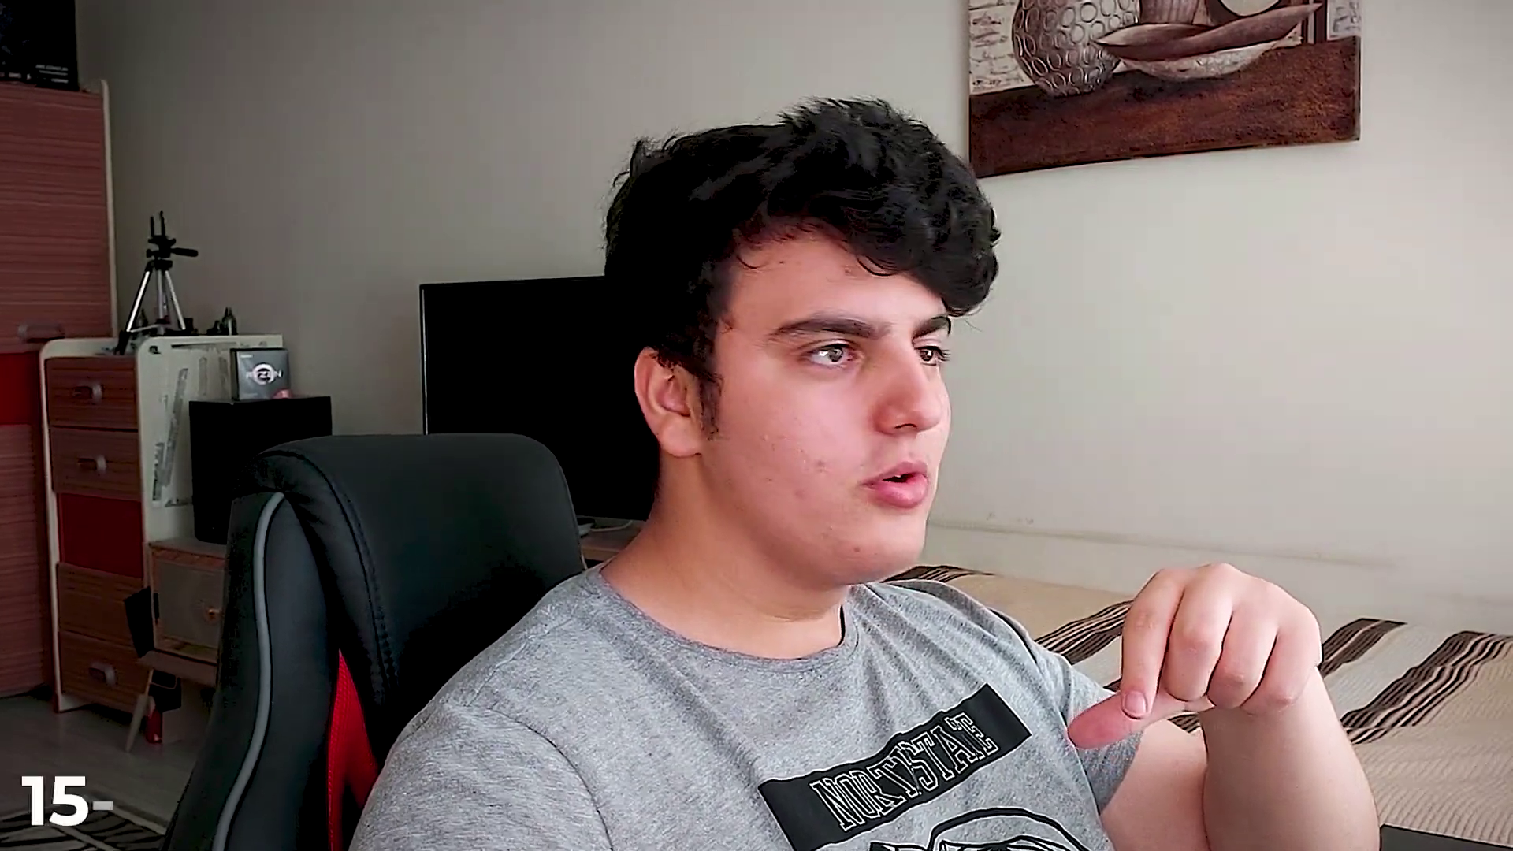
Open the desktop's Kişiselleştirme settings and view the Temalar and Renkler pages.
{"action": "right_click", "coordinate": [217, 554]}
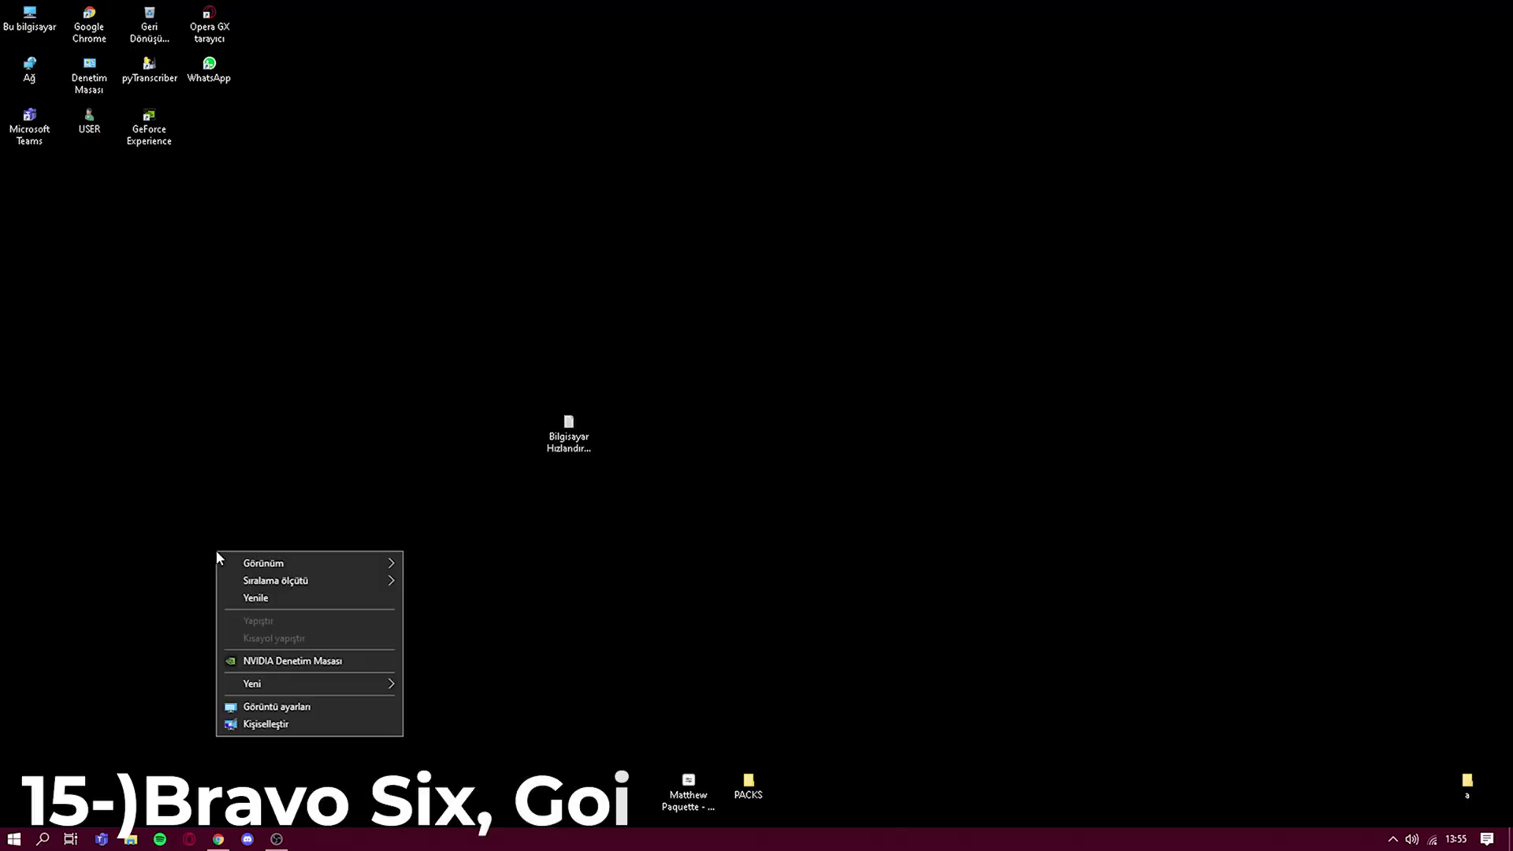
{"action": "left_click", "coordinate": [267, 724]}
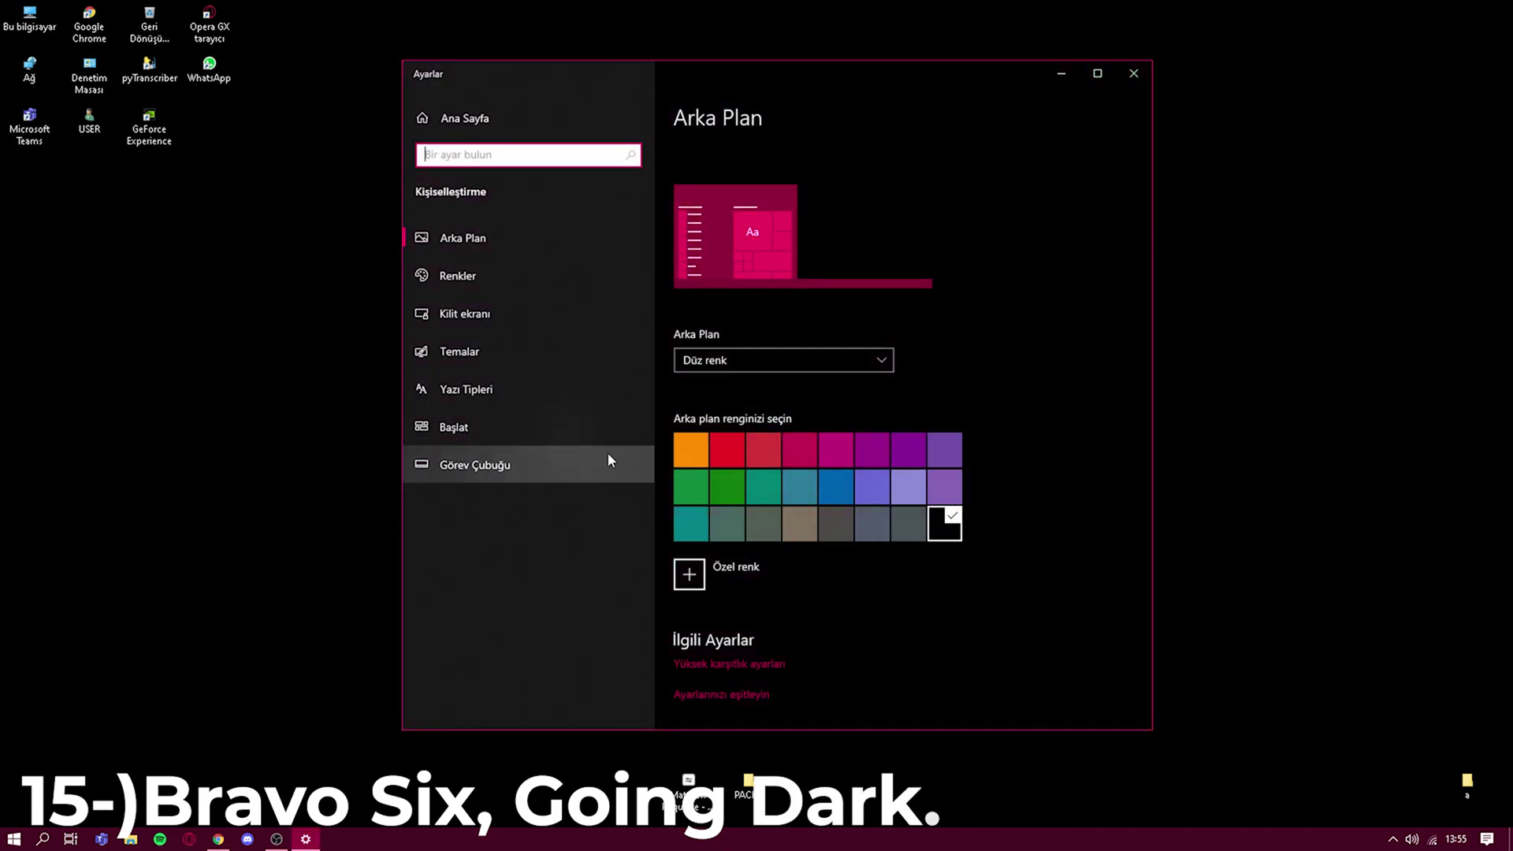
{"action": "left_click", "coordinate": [512, 314]}
{"action": "left_click", "coordinate": [522, 348]}
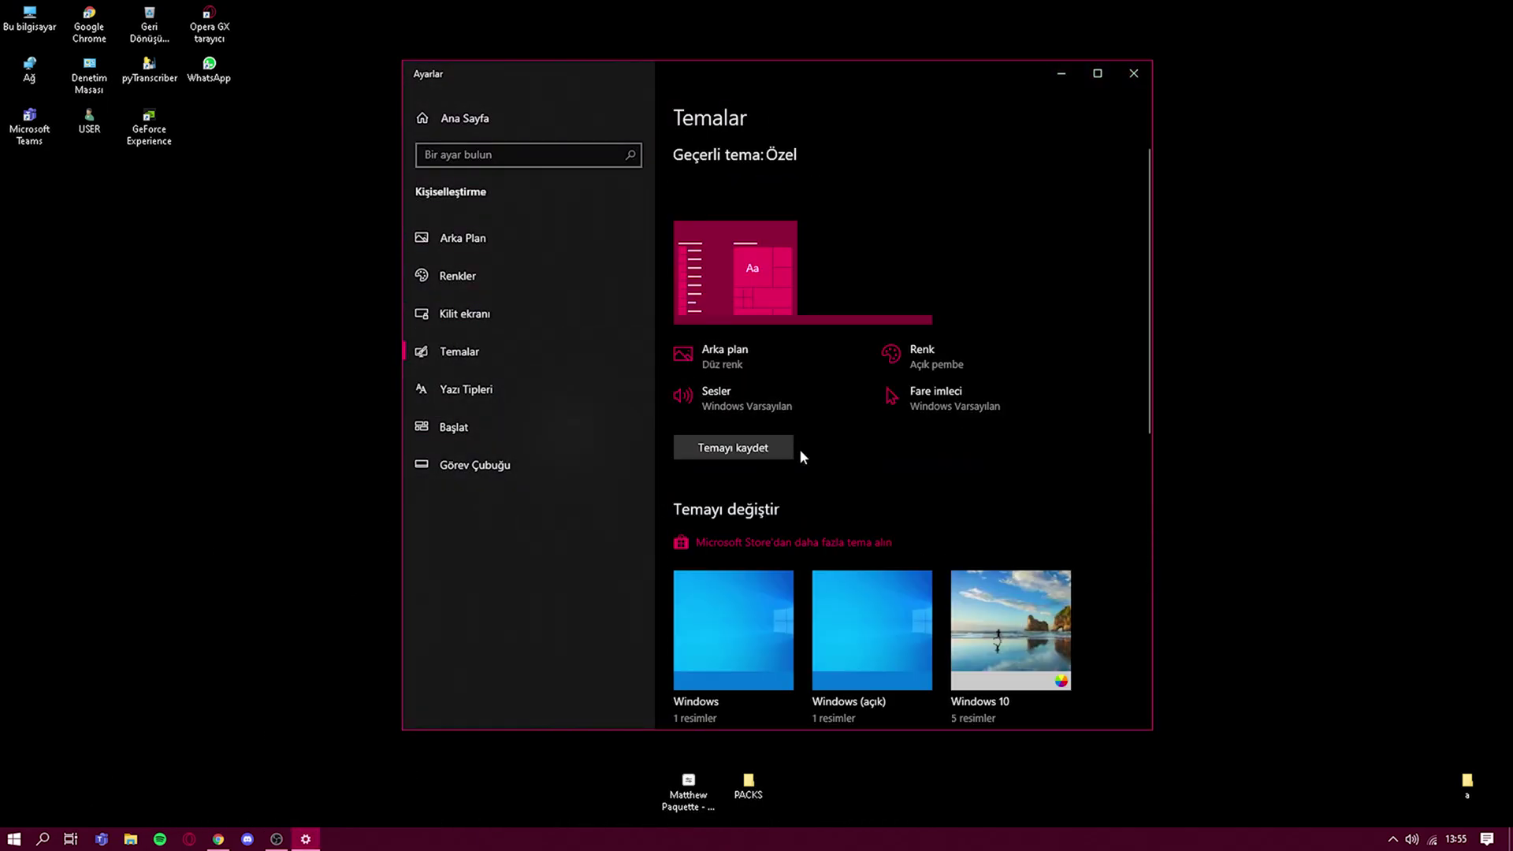
{"action": "left_click", "coordinate": [536, 324]}
{"action": "left_click", "coordinate": [535, 277]}
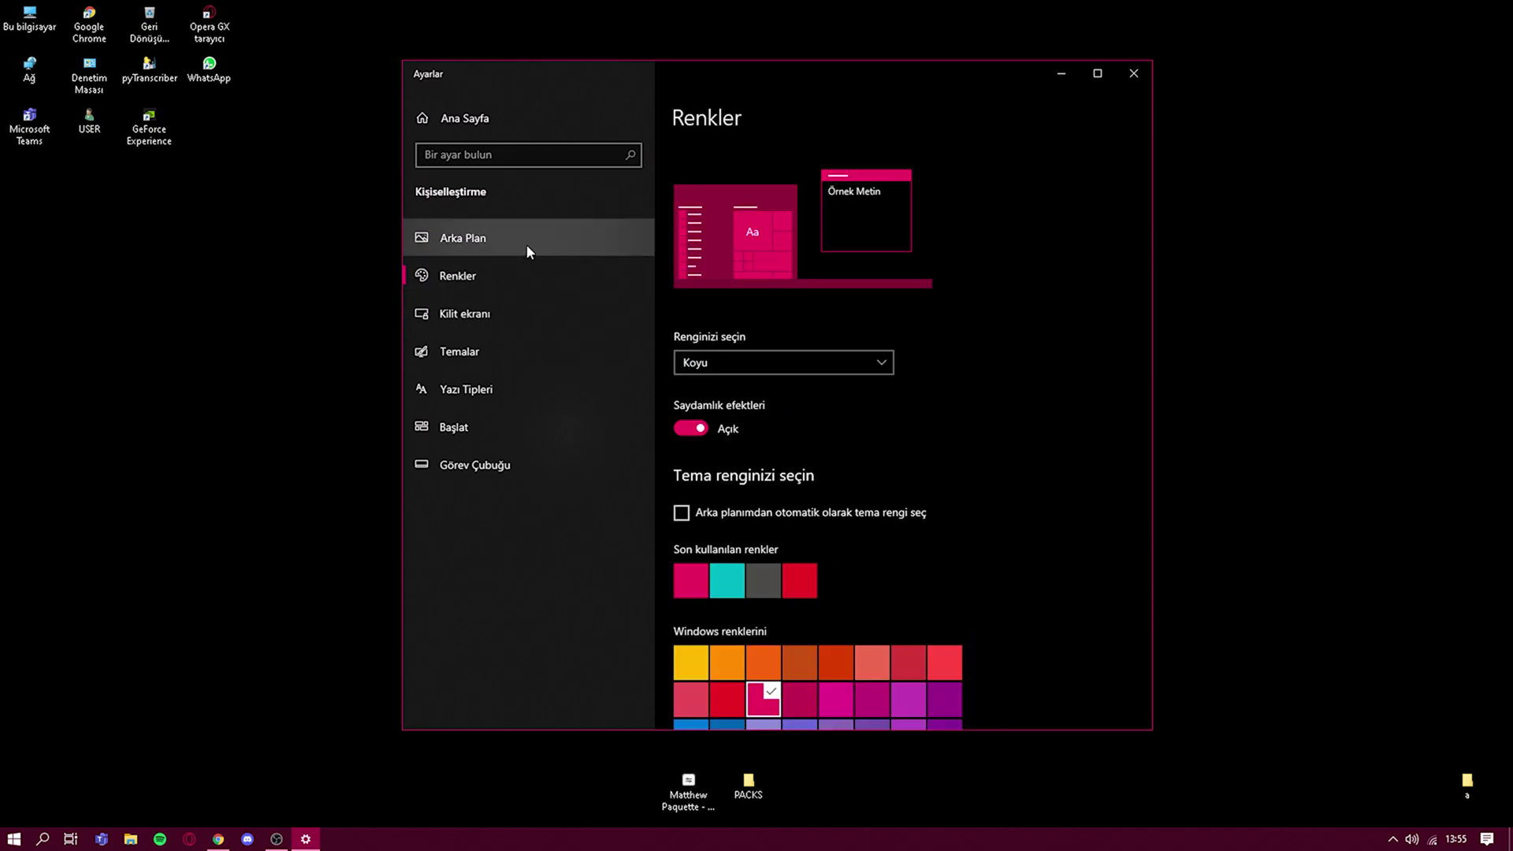
Examine the Renginizi seçin mode choices and the theme colour palette on the Renkler page, and close the settings window.
{"action": "left_click", "coordinate": [813, 356]}
{"action": "left_click", "coordinate": [854, 219]}
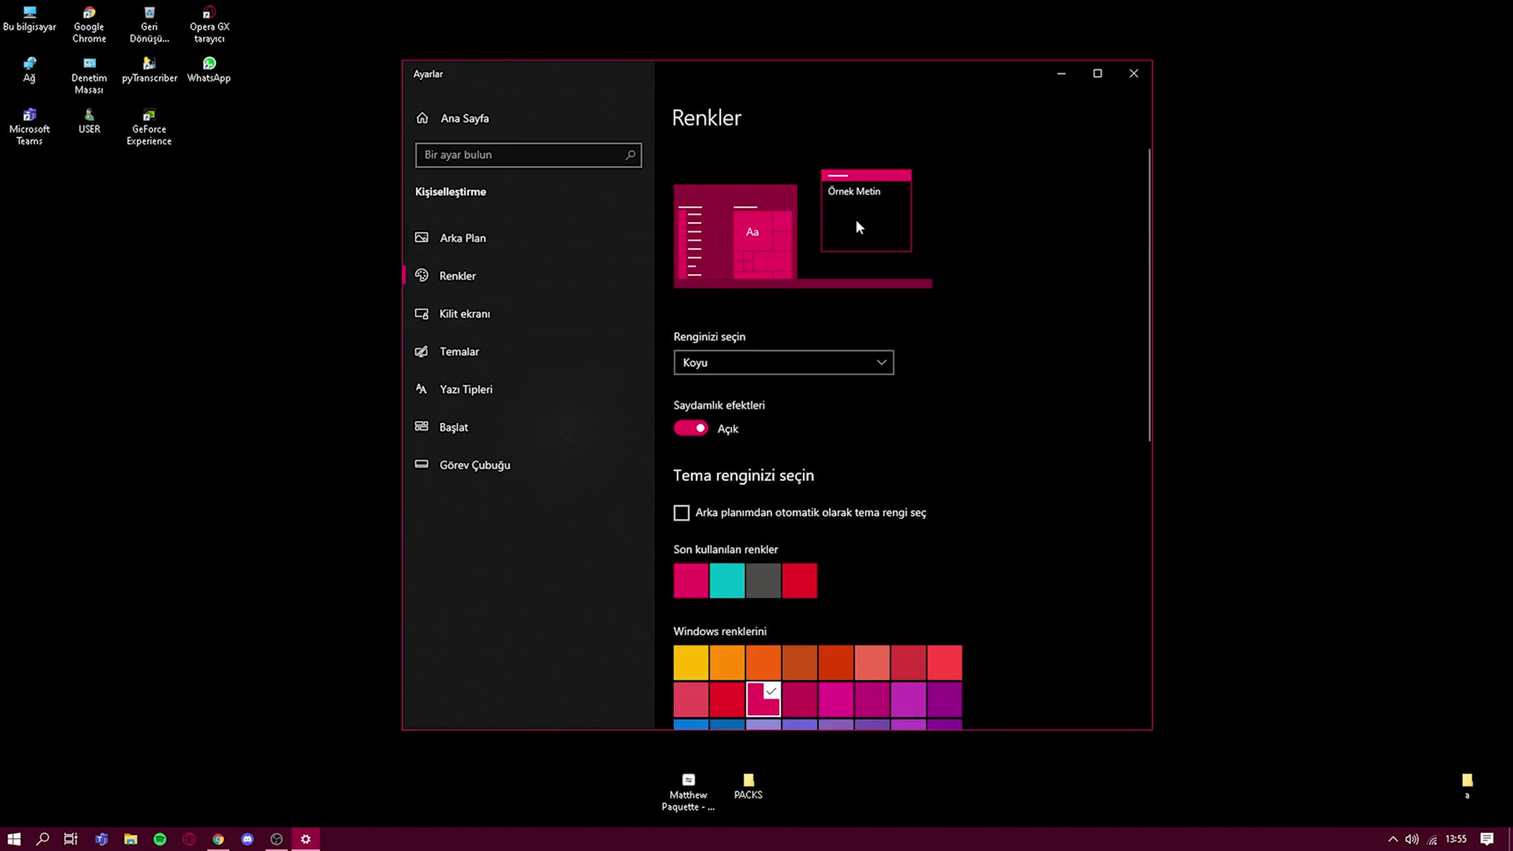
{"action": "scroll", "coordinate": [969, 512], "scroll_direction": "down", "scroll_amount": 3}
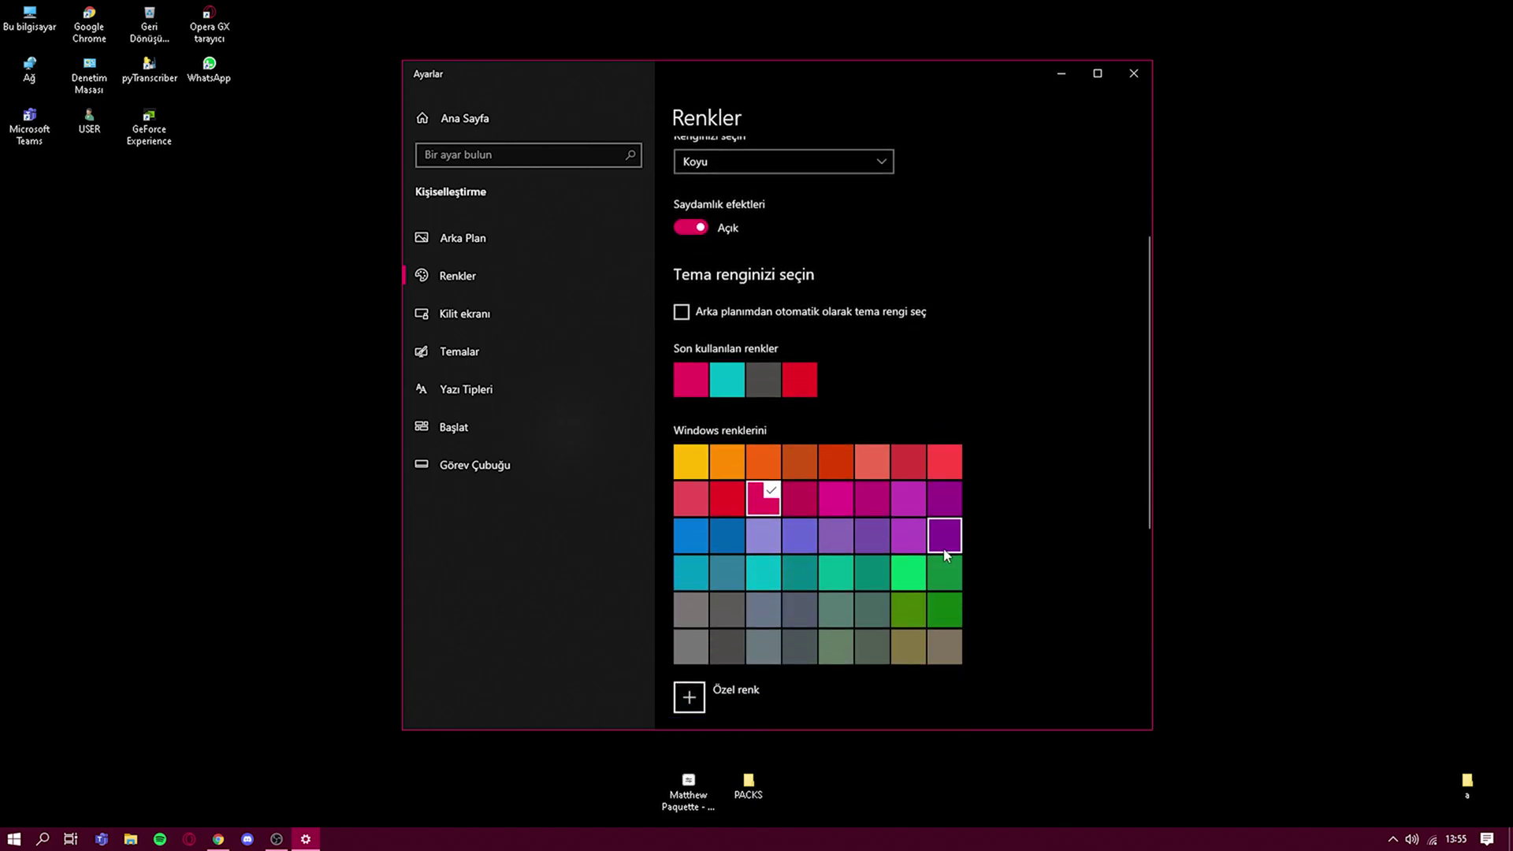
{"action": "scroll", "coordinate": [945, 554], "scroll_direction": "down", "scroll_amount": 3}
{"action": "scroll", "coordinate": [898, 534], "scroll_direction": "up", "scroll_amount": 5}
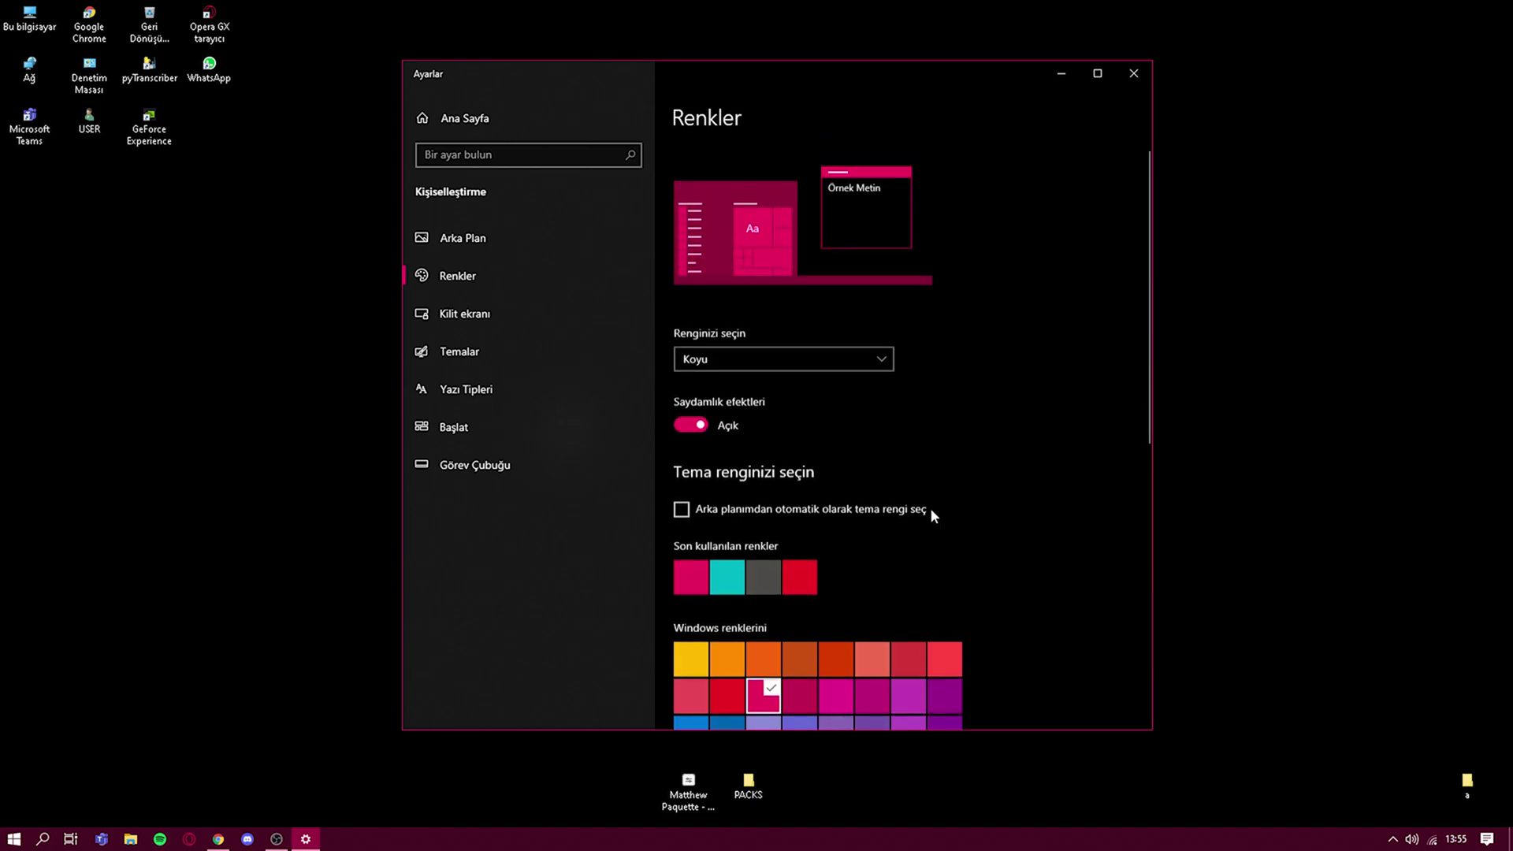
{"action": "left_click", "coordinate": [1134, 73]}
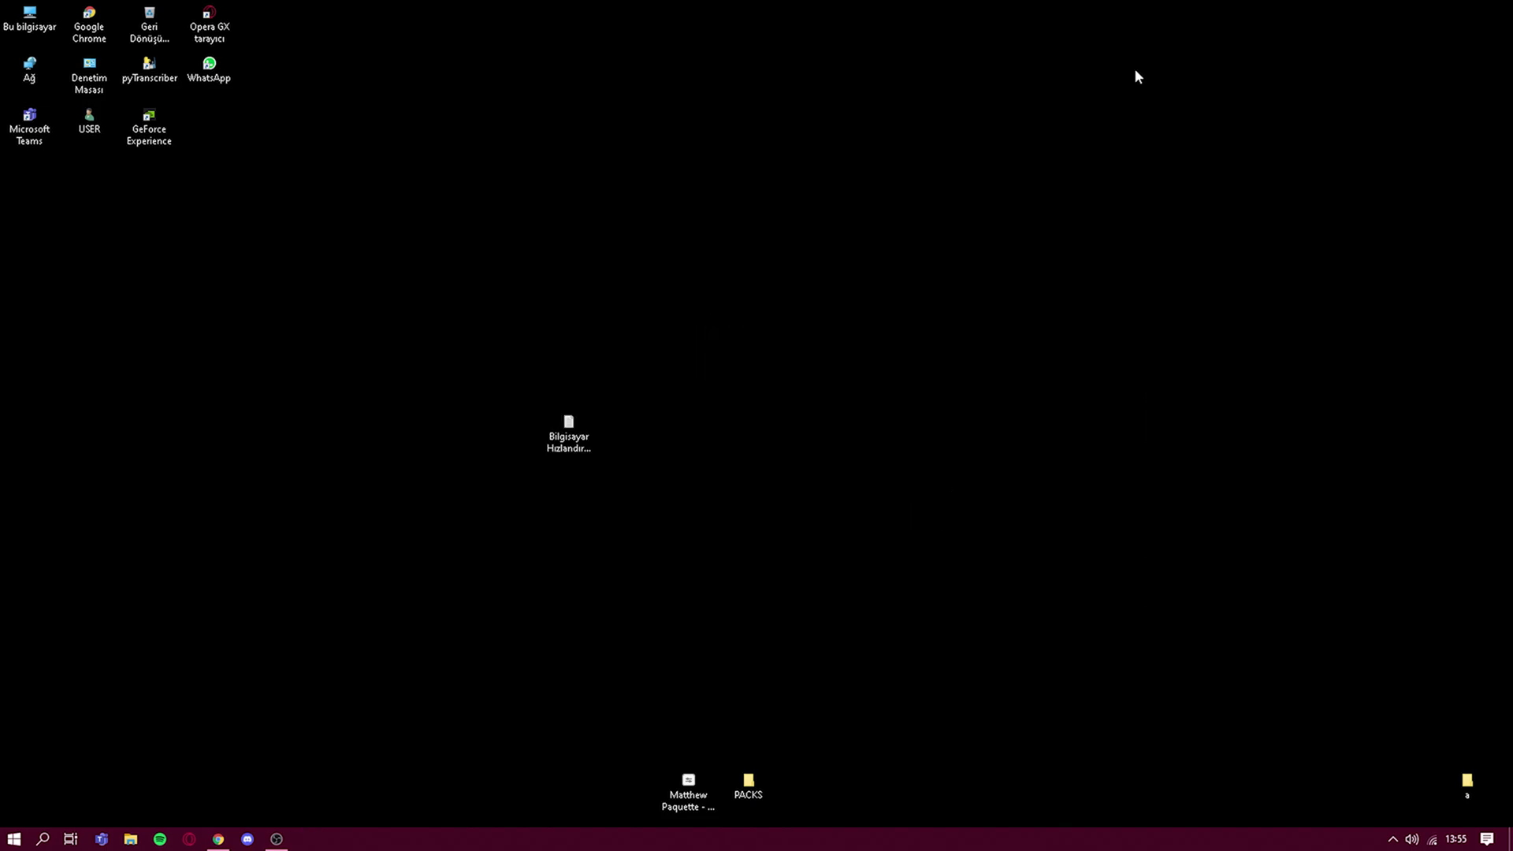
View the desktop icon size options and refresh the desktop.
{"action": "right_click", "coordinate": [783, 361]}
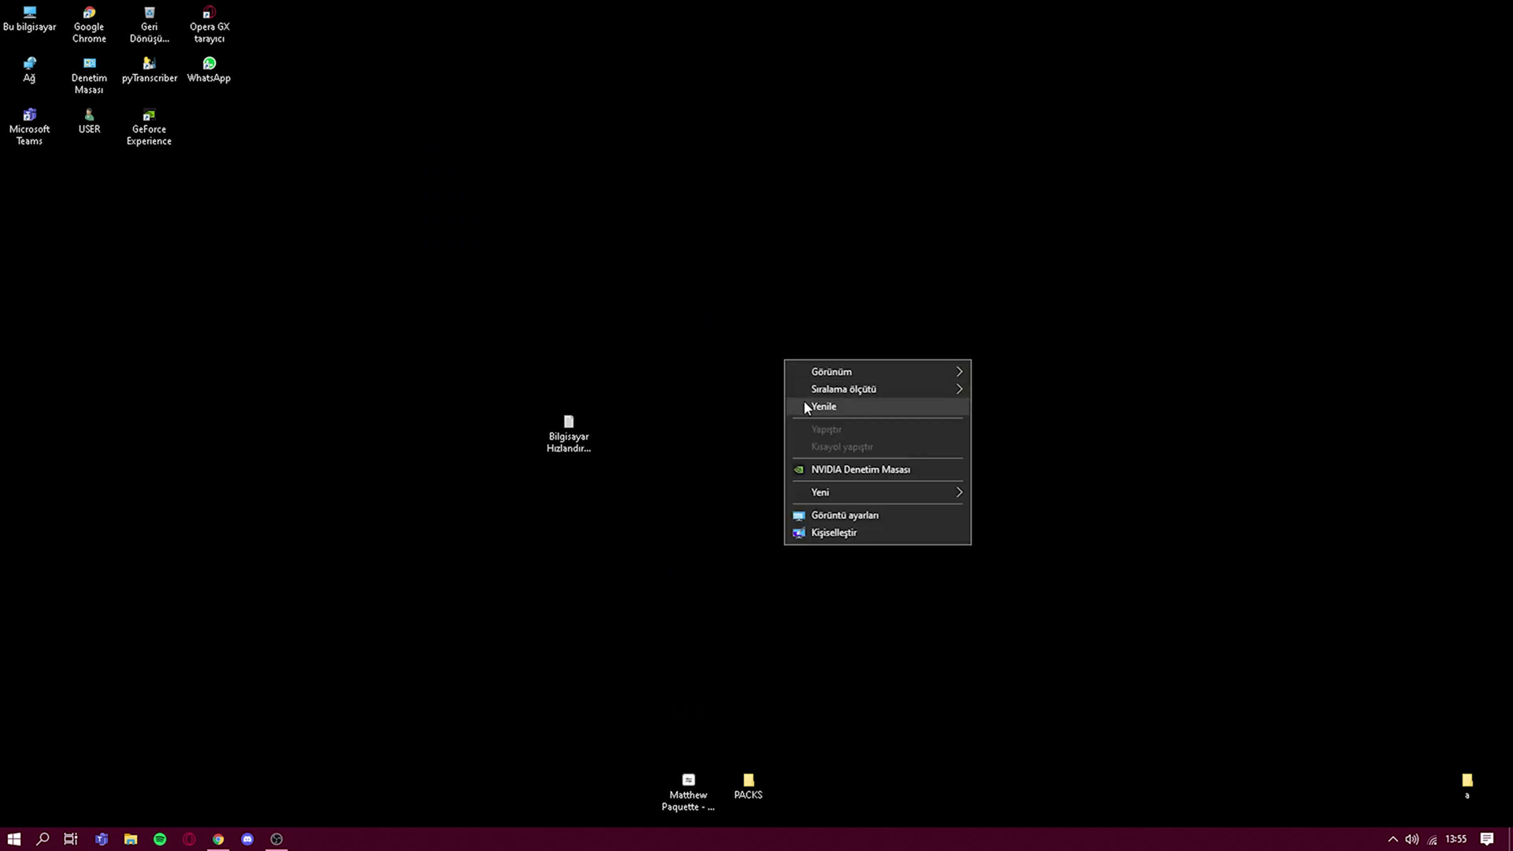
{"action": "mouse_move", "coordinate": [867, 371]}
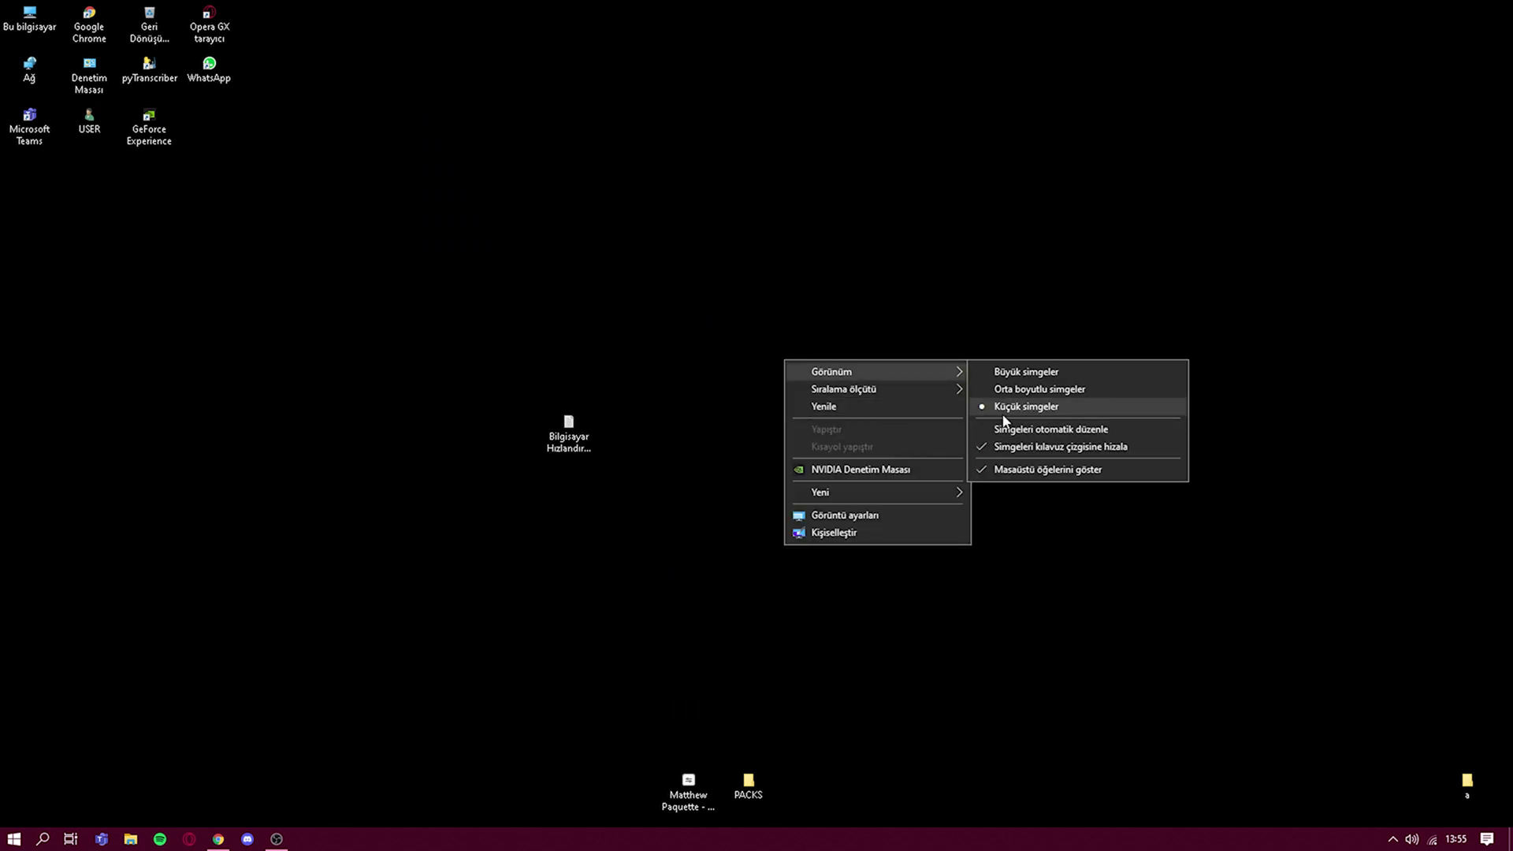
{"action": "left_click", "coordinate": [920, 405]}
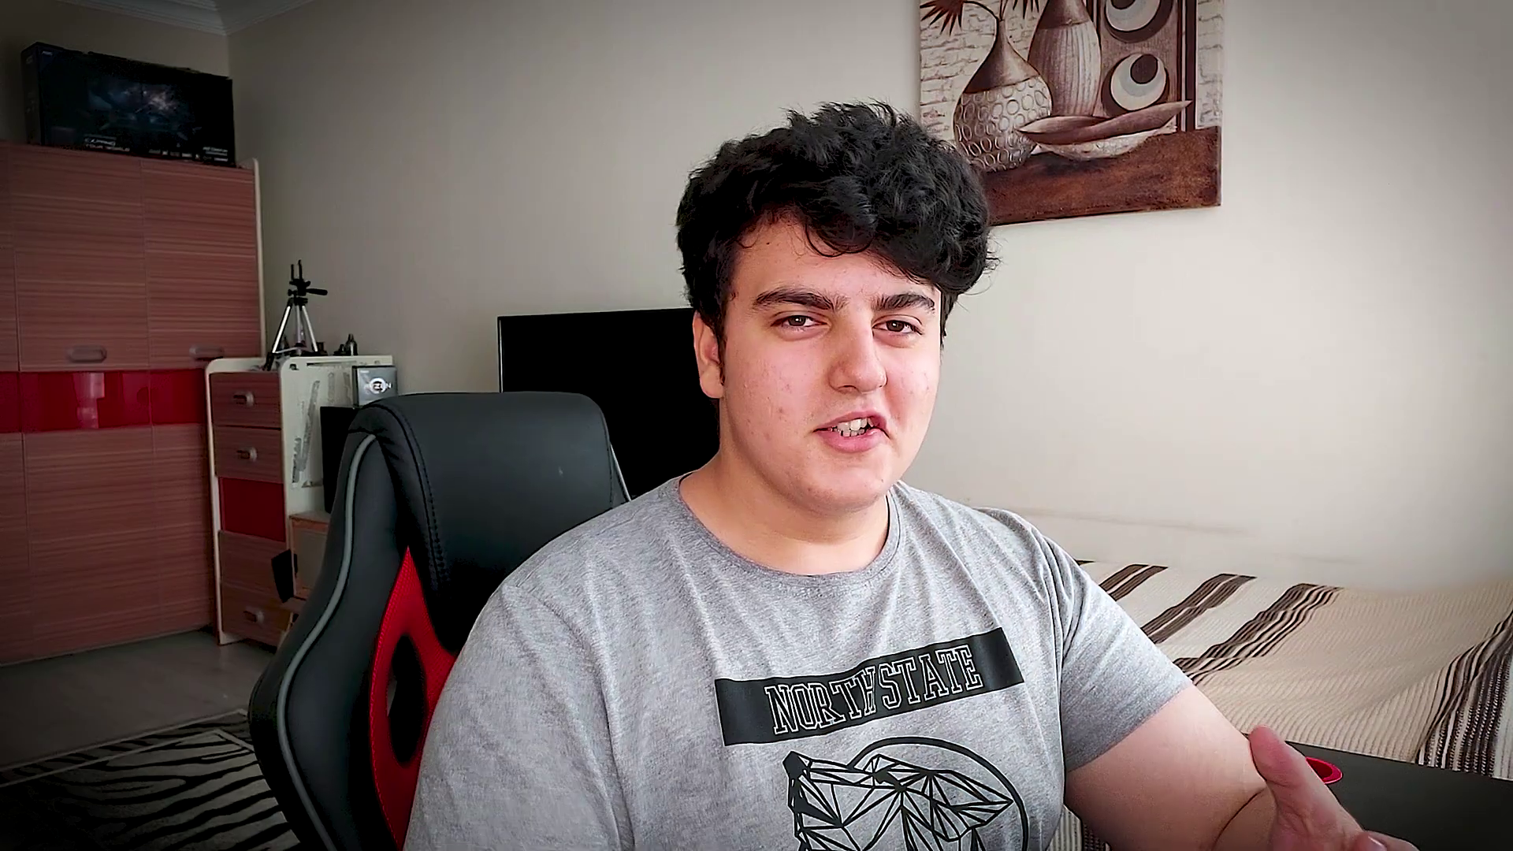